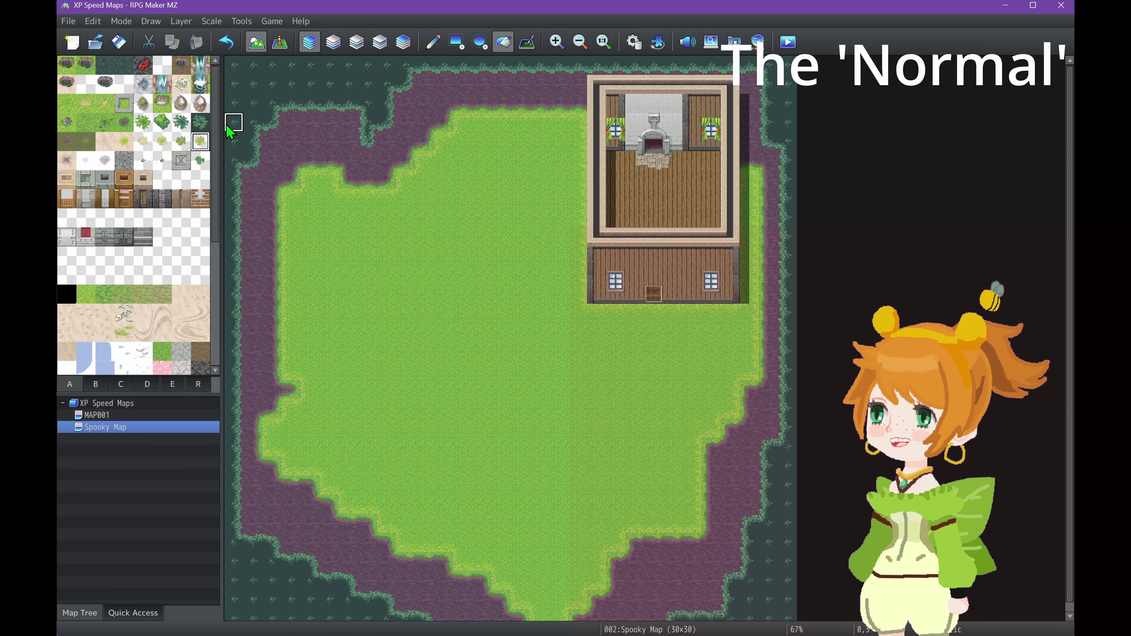
- Paint a winding dirt path from the house door to the south edge and three light-grass patches in the clearing
click(185, 134)
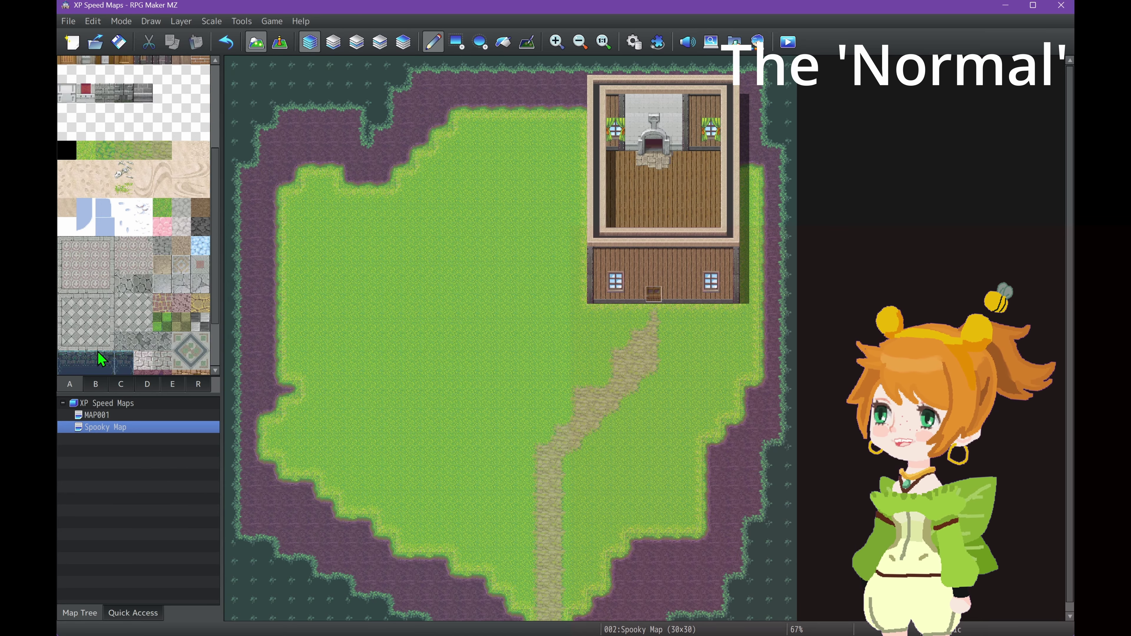
drag(404, 278, 439, 308)
drag(654, 448, 615, 523)
drag(520, 236, 537, 154)
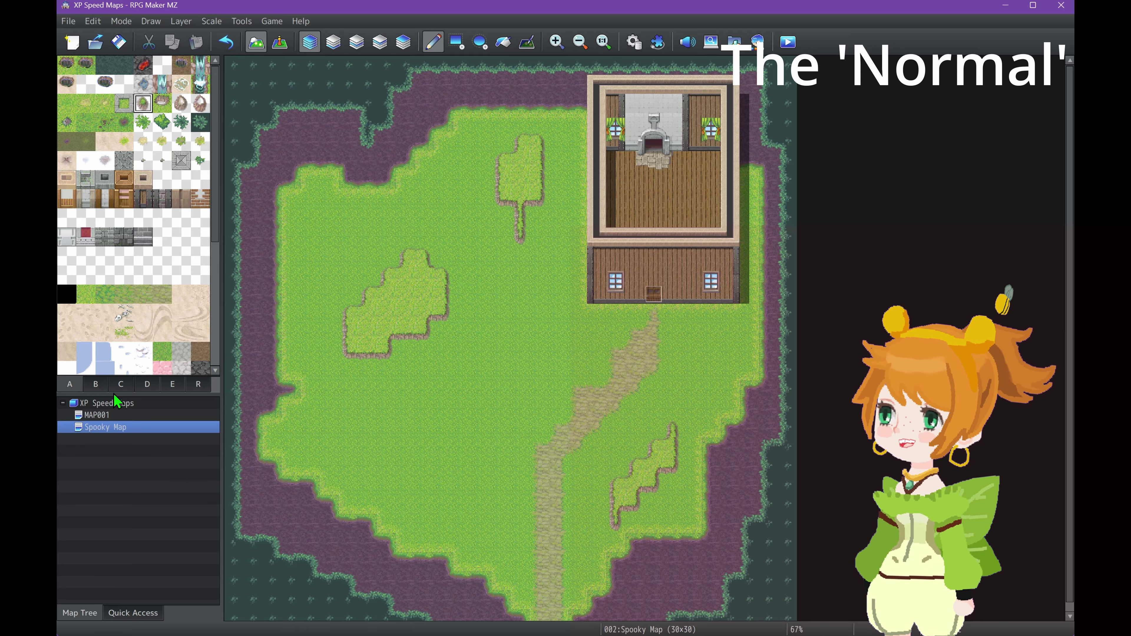
- Place seven full leafy trees from tileset B around the clearing and beside the house
click(96, 385)
scroll(121, 341, down, 5)
scroll(120, 334, up, 5)
drag(67, 180, 123, 256)
click(387, 428)
click(292, 178)
click(423, 102)
click(690, 274)
click(557, 485)
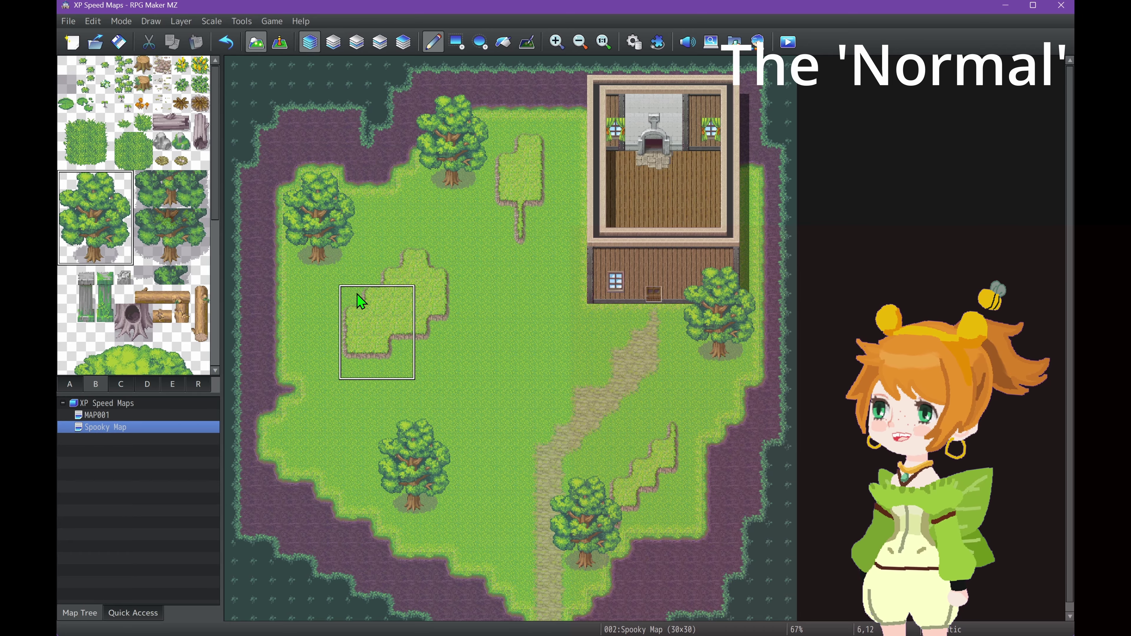
click(519, 236)
click(270, 370)
- Place plain and alternate tree stumps around the clearing
click(143, 65)
click(406, 236)
click(558, 122)
click(691, 390)
click(482, 390)
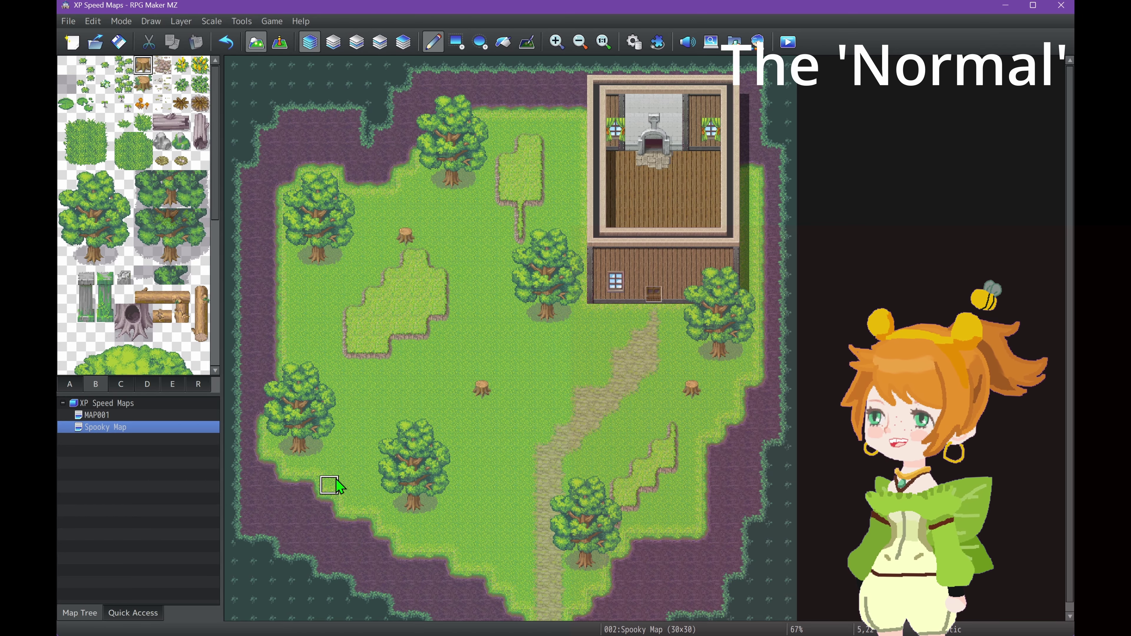
click(348, 485)
click(143, 84)
click(311, 314)
- Place vertical and horizontal grey fallen logs at the north, west, south and beside the path
click(291, 315)
mouse_move(201, 117)
mouse_down()
mouse_move(200, 139)
mouse_move(182, 122)
mouse_up()
click(578, 142)
click(616, 428)
click(501, 123)
click(463, 523)
- Build a tall vertical brown log along the clearing's northwest edge from its end and middle pieces
click(200, 294)
click(273, 218)
click(182, 313)
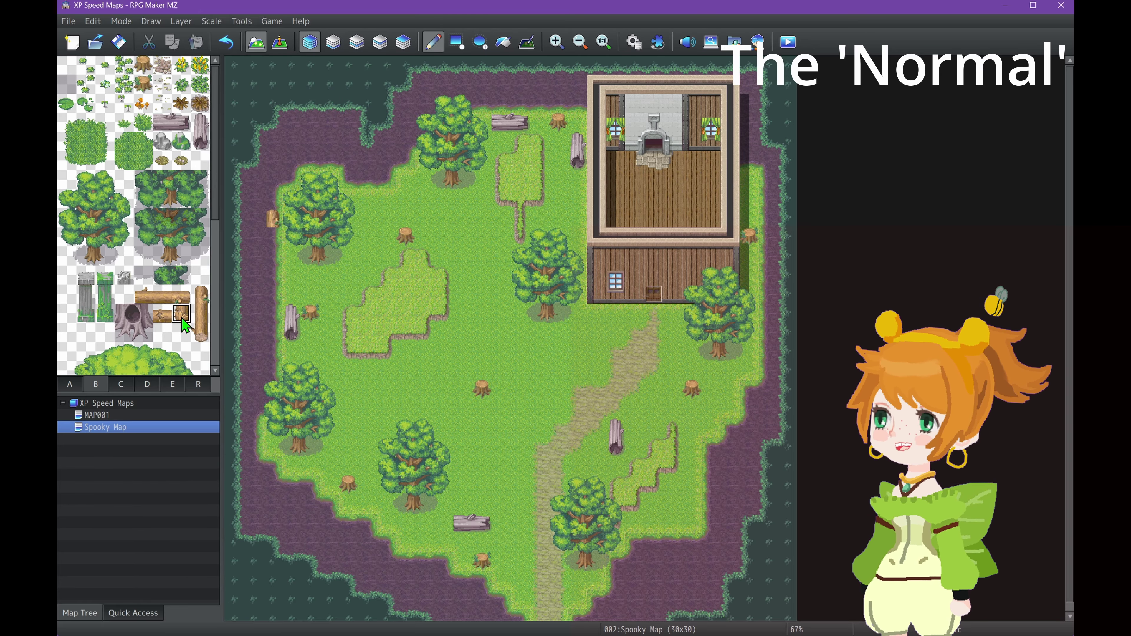
click(273, 237)
click(200, 313)
click(272, 257)
click(201, 332)
click(273, 275)
- Scatter dry ground debris and small leafy plants across the clearing
click(162, 84)
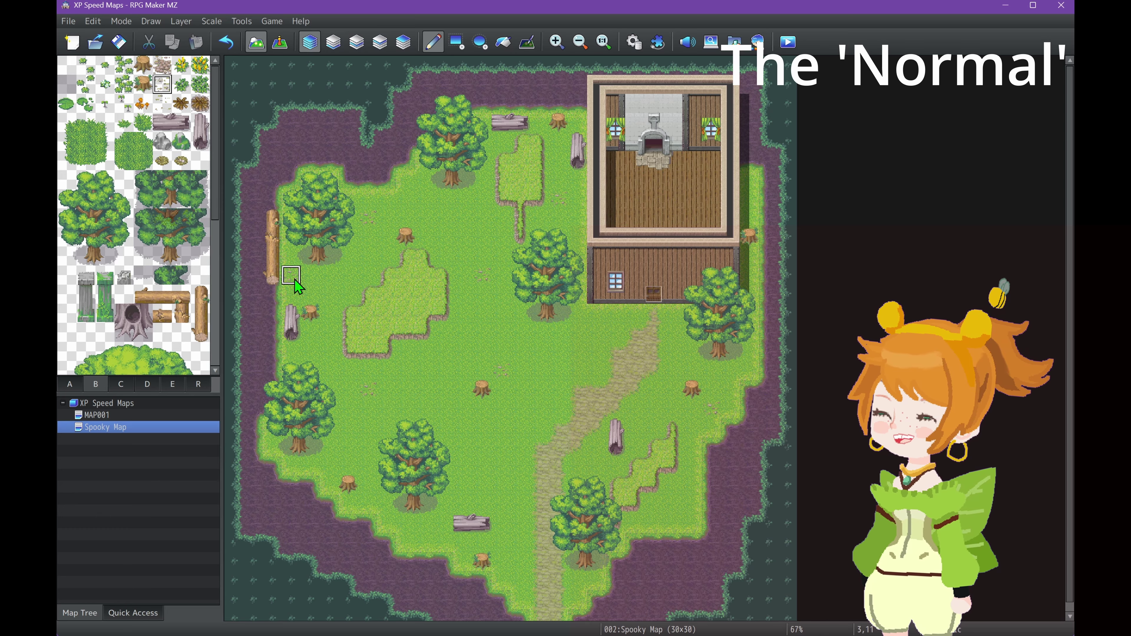
click(162, 103)
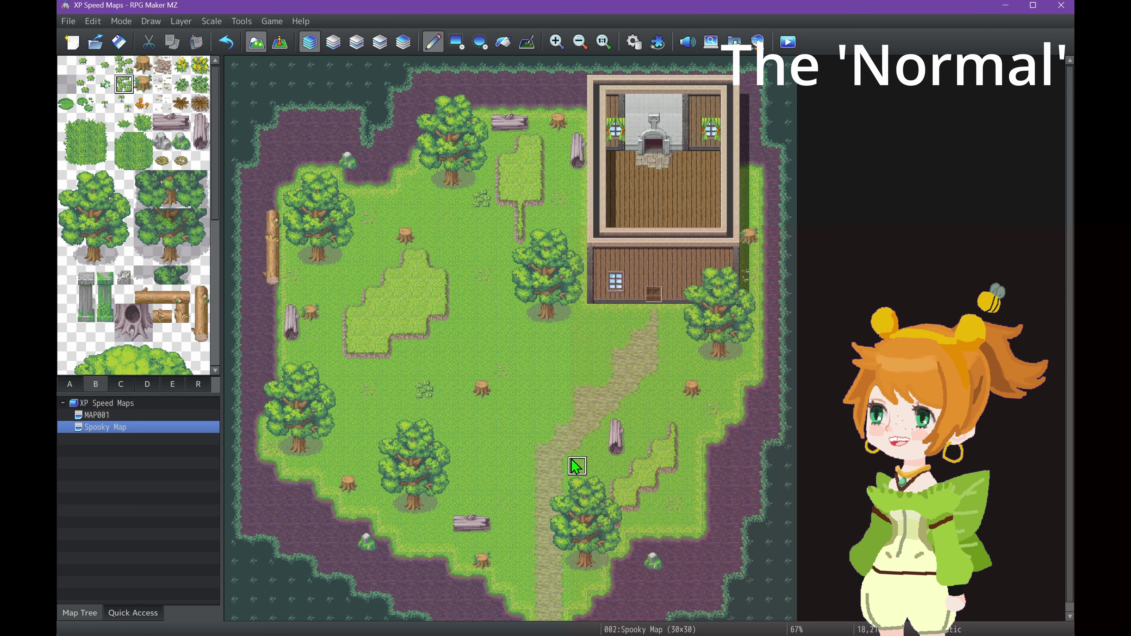
click(124, 65)
click(311, 351)
click(406, 199)
click(578, 352)
click(501, 447)
- Dot the clearing with bushy grass tufts and smaller grass tufts
click(143, 123)
click(367, 256)
click(482, 237)
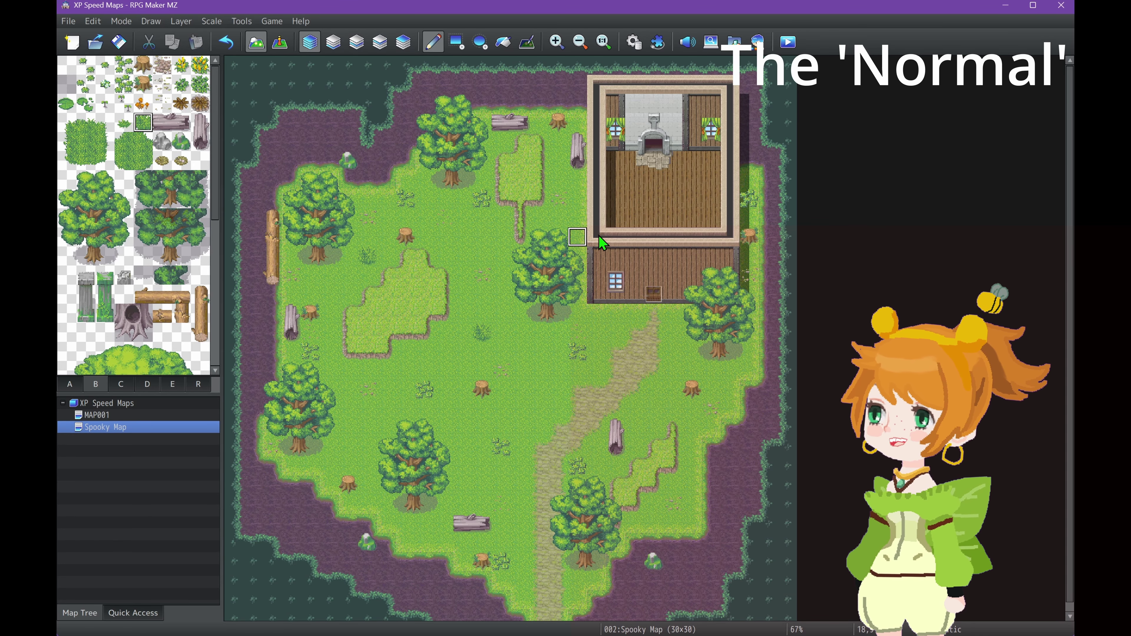
click(124, 123)
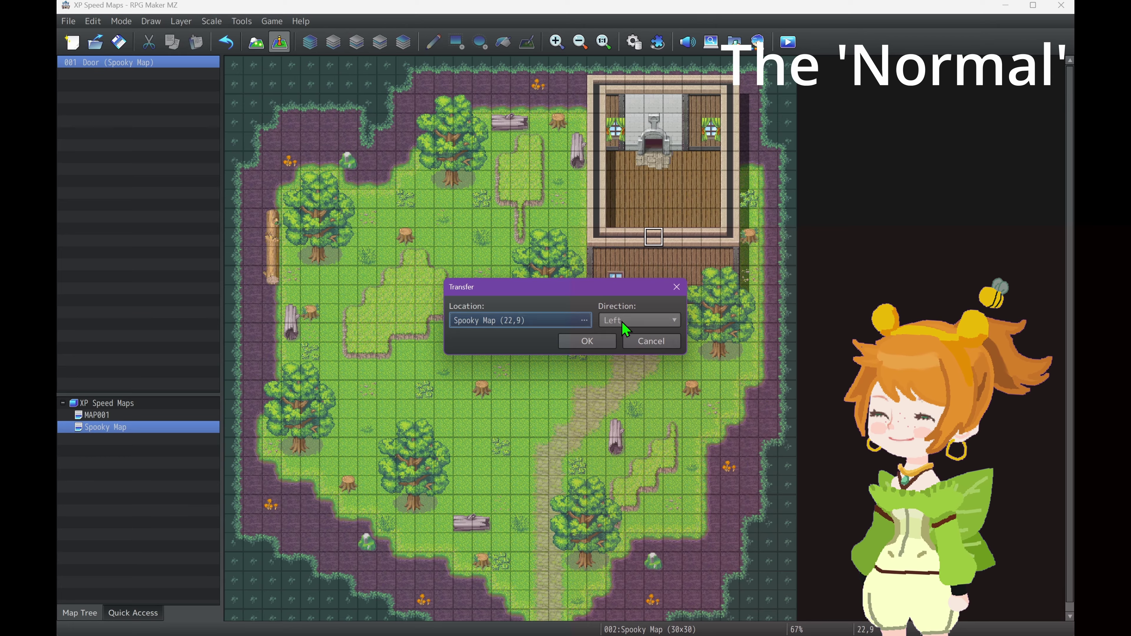
- Create a player-touch transfer event at the house's interior doorway leading to Spooky Map (22,13), facing down
click(587, 342)
double_click(654, 237)
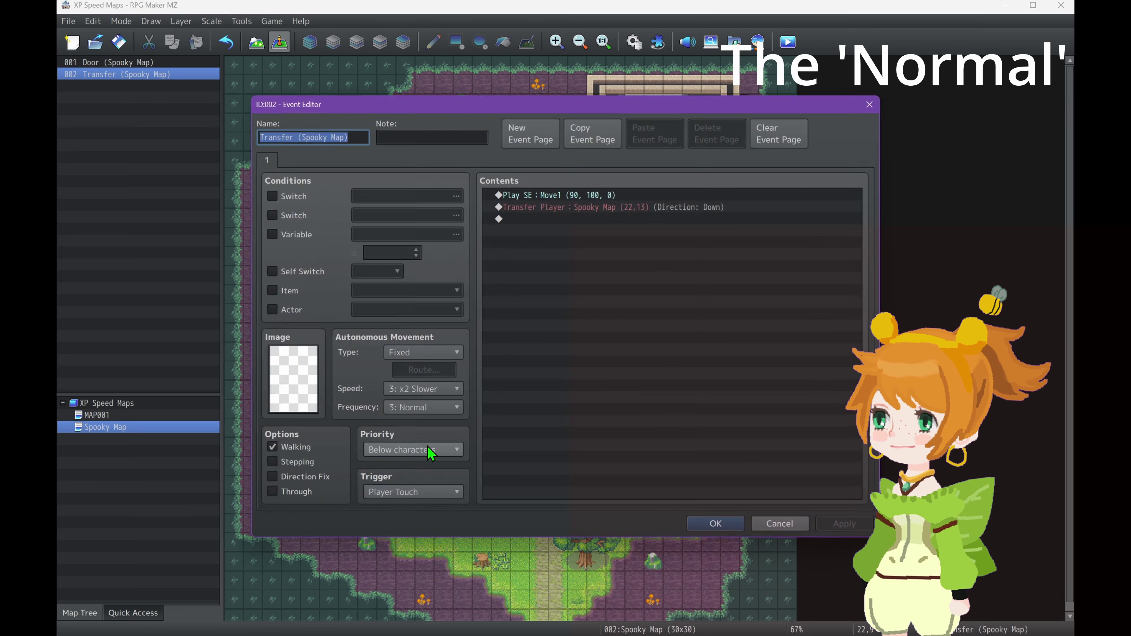
click(717, 523)
scroll(560, 312, down, 1)
- Try to place a tree trunk at the northwest forest edge
click(256, 42)
scroll(107, 250, up, 3)
drag(86, 256, 106, 256)
click(295, 115)
- Fill the map's north, east and southeast borders with dark foliage on layer 4
click(403, 42)
click(69, 384)
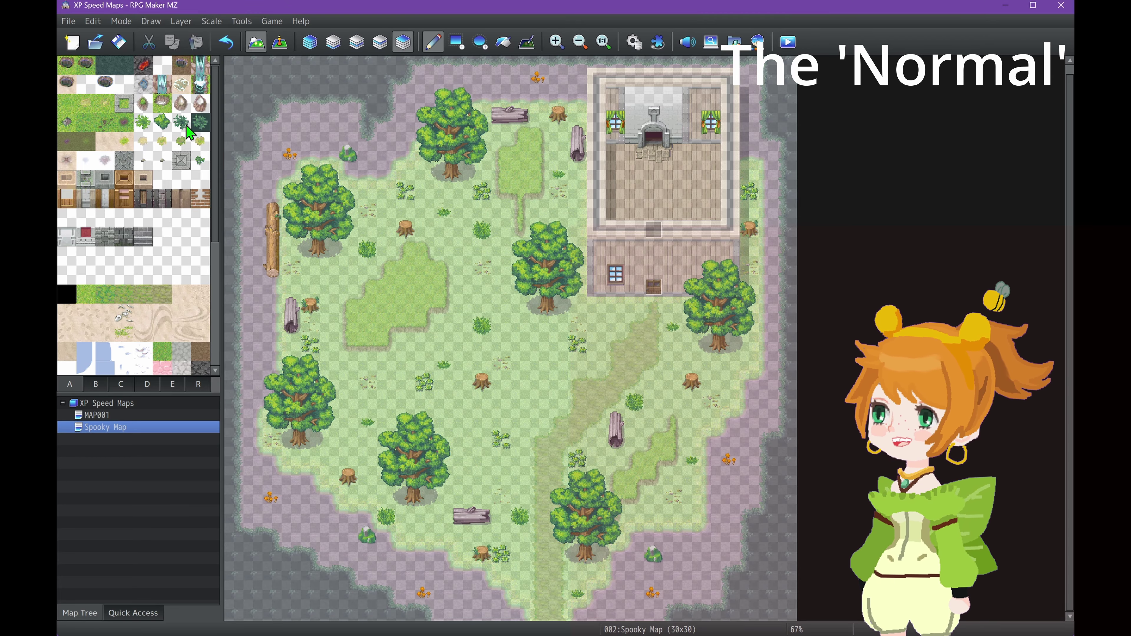
click(181, 122)
drag(368, 97, 383, 112)
click(456, 41)
mouse_move(423, 61)
mouse_down()
mouse_move(749, 62)
mouse_move(787, 134)
mouse_up()
drag(787, 154, 788, 470)
drag(673, 613, 787, 612)
drag(788, 592, 768, 440)
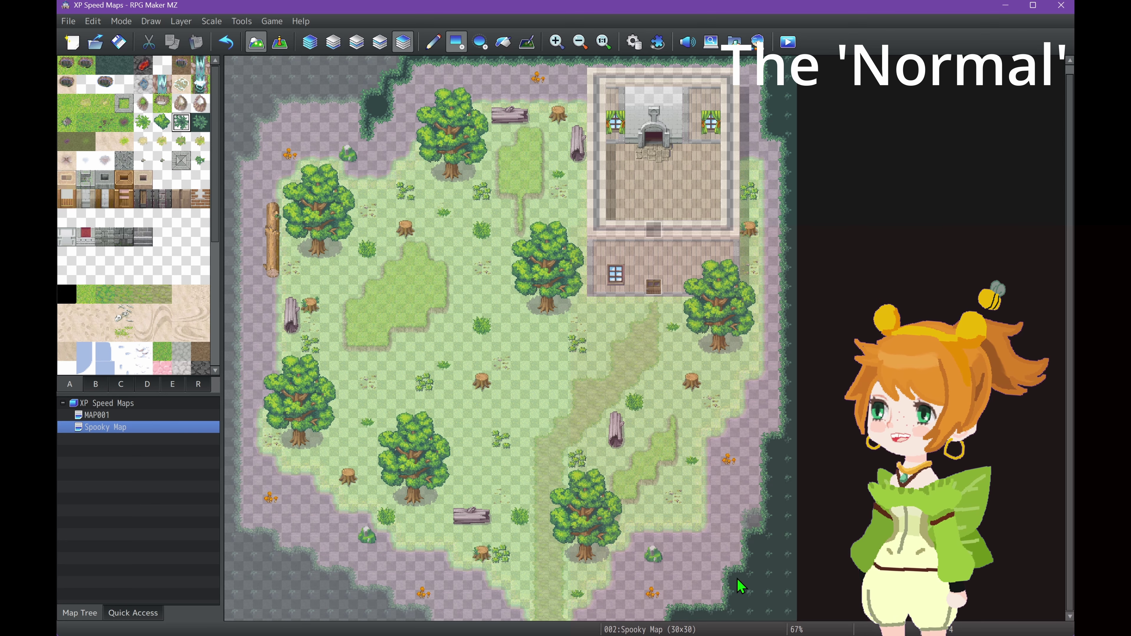
- Fill the southwest corner and the west and northwest borders with dark foliage on layer 4
drag(234, 535, 272, 611)
drag(291, 554, 310, 611)
drag(330, 573, 349, 611)
drag(368, 593, 387, 612)
drag(234, 516, 234, 62)
mouse_move(253, 65)
mouse_down()
mouse_move(386, 84)
mouse_move(253, 103)
mouse_up()
drag(253, 123, 253, 160)
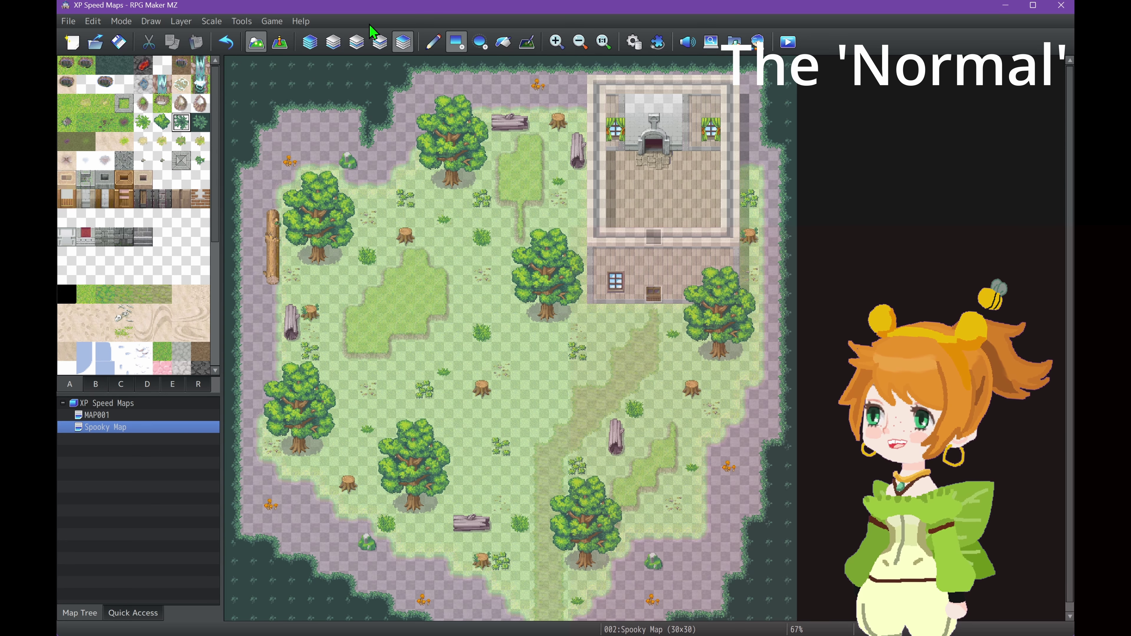
- Try to place a row of shaded tree trunks beneath the northwest foliage on layers 3 and 2
click(378, 42)
click(95, 384)
mouse_move(67, 238)
mouse_down()
mouse_move(127, 255)
mouse_move(201, 256)
mouse_up()
click(433, 42)
click(292, 104)
click(357, 41)
drag(252, 104, 329, 104)
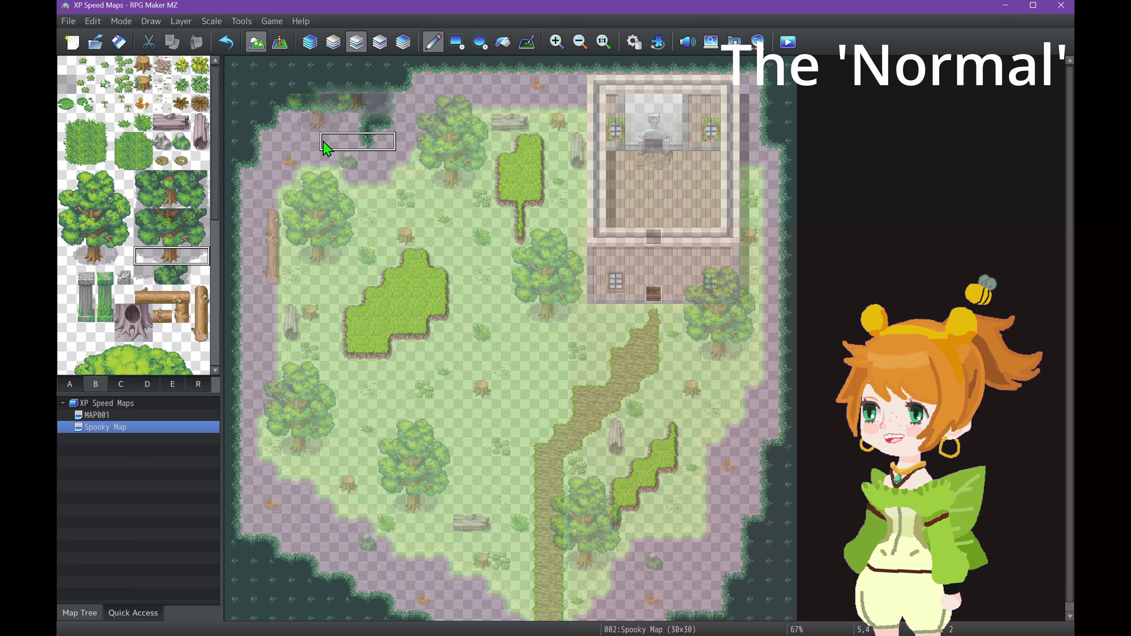
- Clear the trunk tiles at the northwest forest edge by flood-filling with the empty tile
click(67, 65)
click(503, 42)
click(379, 83)
click(370, 127)
- Try to place leafy tree trunks under the west and northwest foliage on layer 3
drag(142, 254, 201, 256)
click(433, 42)
click(379, 42)
drag(67, 254, 124, 255)
click(233, 180)
key(ctrl+z)
click(234, 161)
- Touch up the tiles around the west and northwest trunks using the automatic layer
click(310, 42)
click(381, 40)
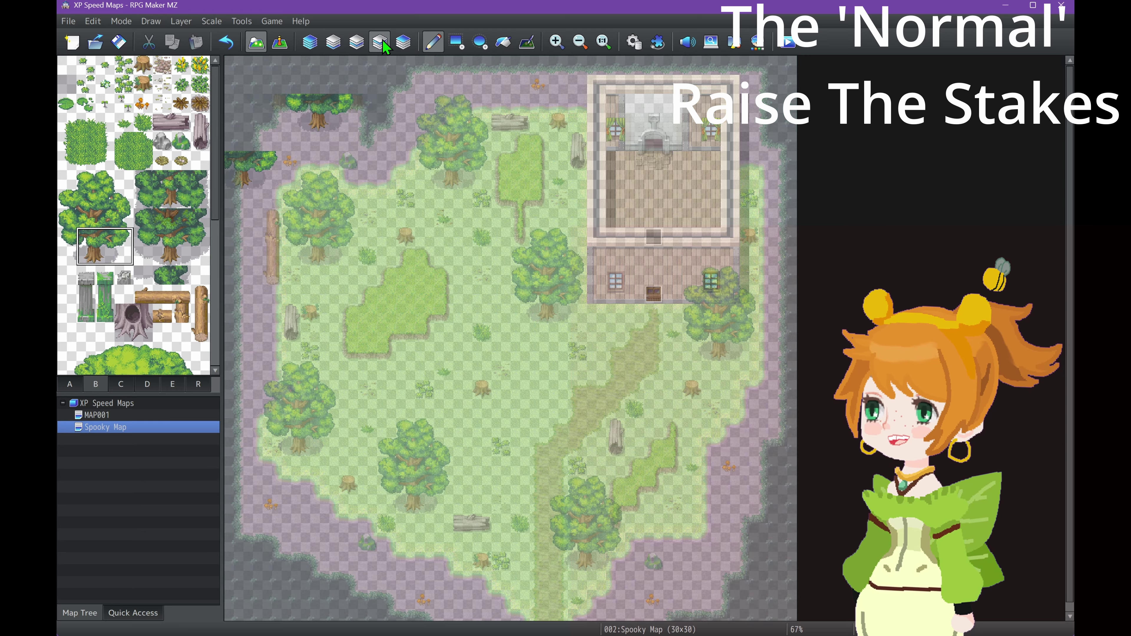
right_click(290, 179)
click(310, 42)
click(272, 161)
click(291, 102)
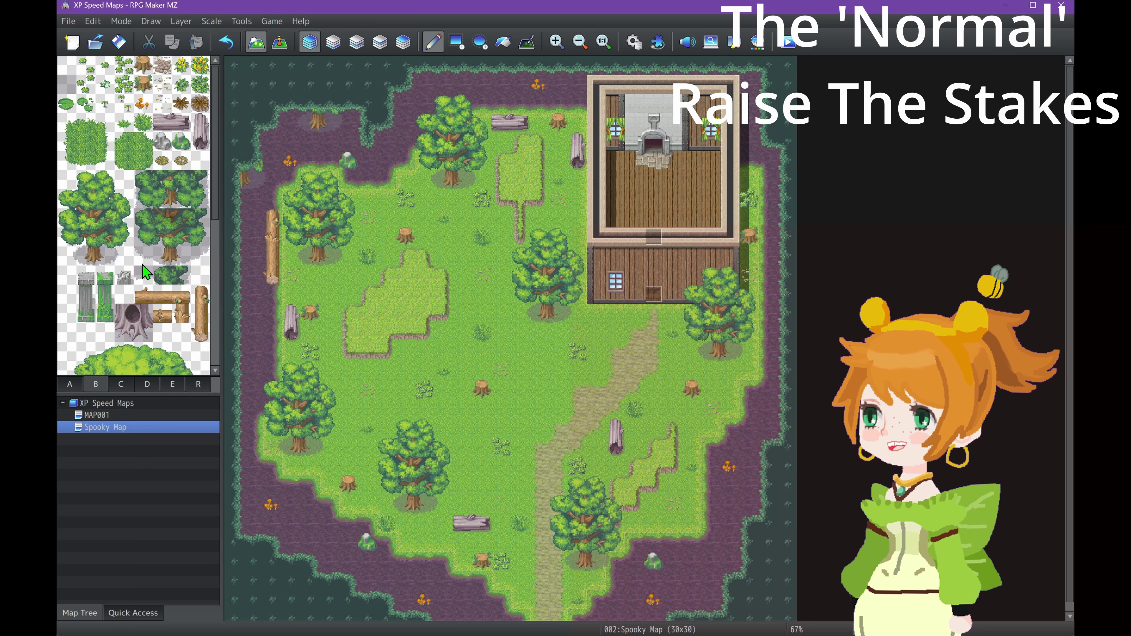
- Try to place the large tree's rooted trunk under the northwest foliage on layers 3 and 2
click(380, 42)
mouse_move(135, 321)
mouse_down()
mouse_move(143, 330)
mouse_move(156, 311)
mouse_up()
click(312, 104)
click(357, 42)
scroll(116, 267, down, 3)
click(350, 121)
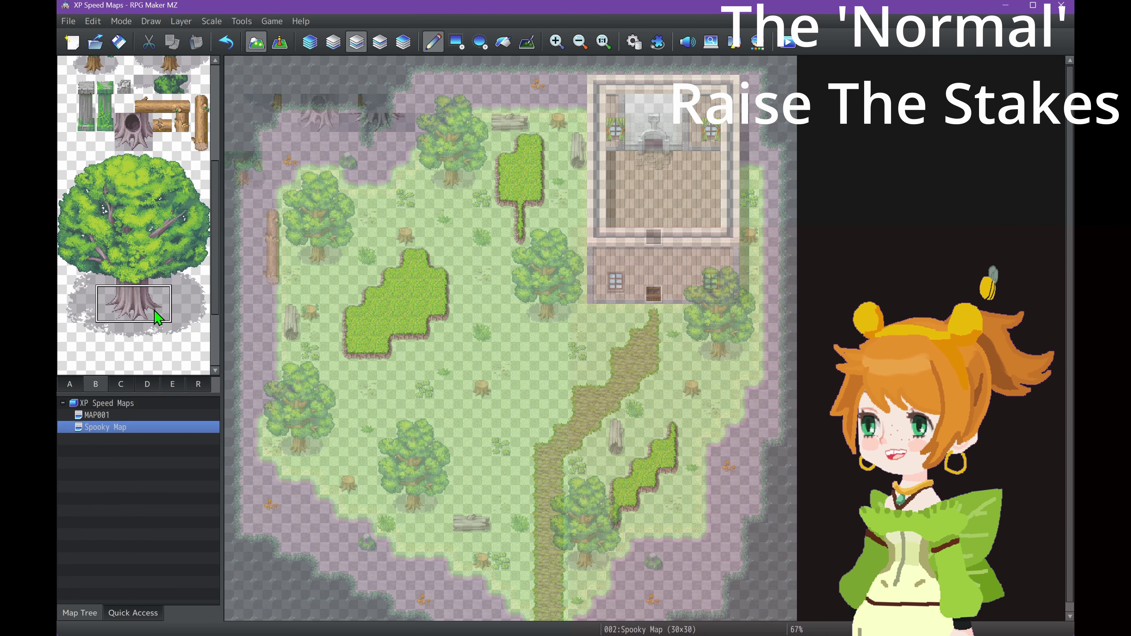
click(350, 105)
drag(106, 276, 158, 313)
click(350, 86)
- Remove the trunk and root tiles from the west and northwest forest edge, restoring the bare forest floor
right_click(374, 83)
click(310, 42)
click(403, 42)
click(380, 42)
click(310, 41)
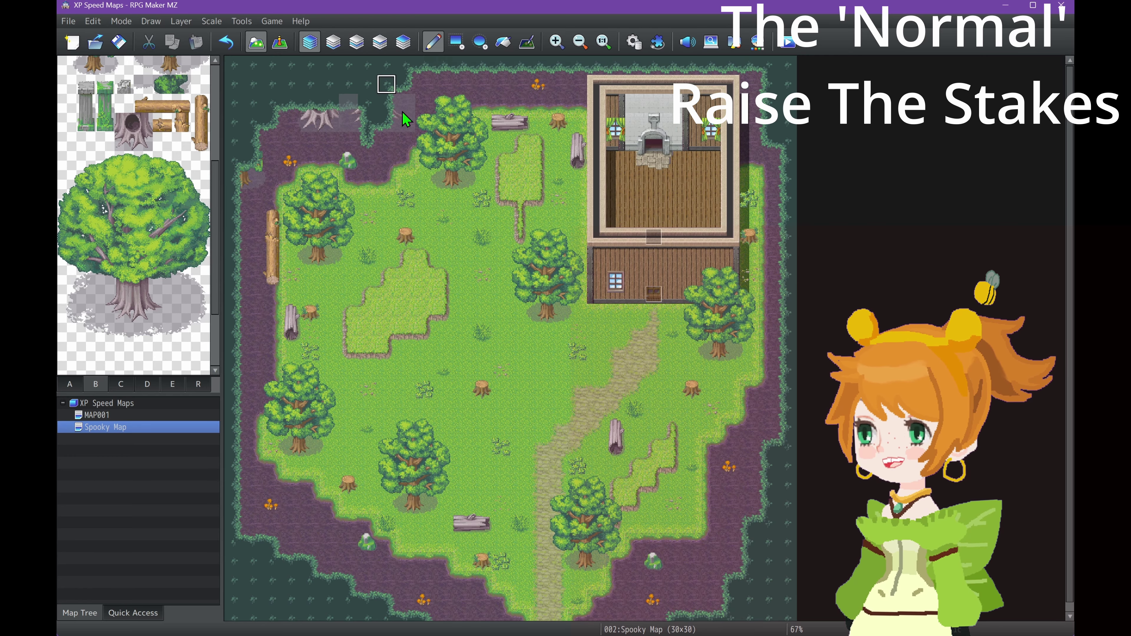
click(405, 84)
click(404, 122)
drag(348, 105, 311, 121)
click(252, 179)
click(69, 384)
scroll(138, 250, down, 3)
scroll(152, 333, up, 3)
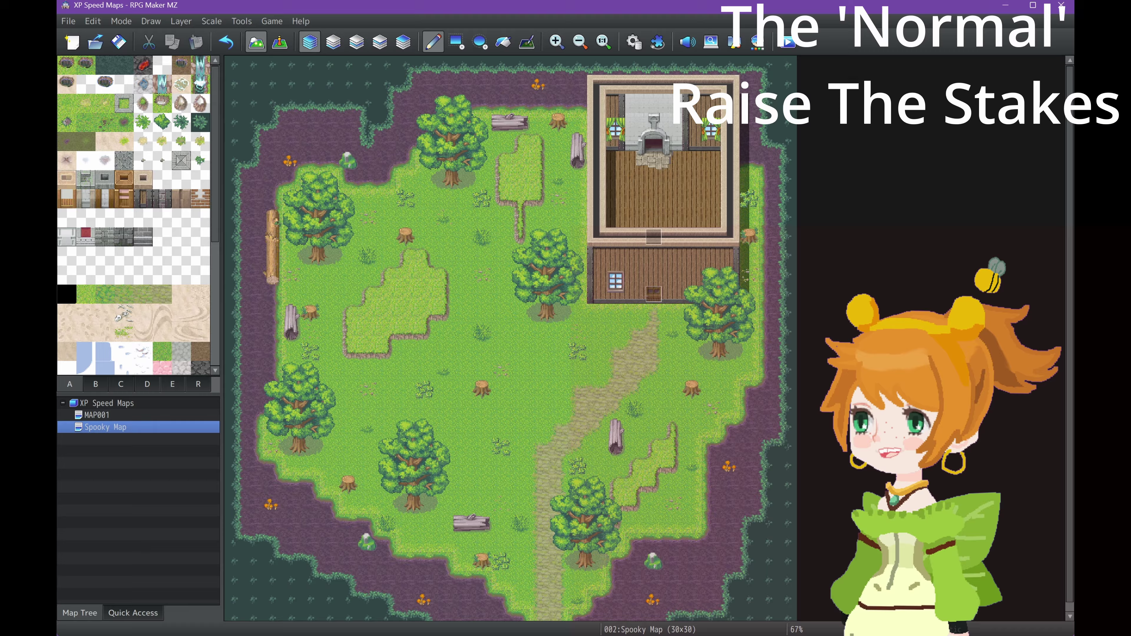
- Assign the XP_to_MV_003-Forest01 image to slot E of the Inside tileset in the database
key(F9)
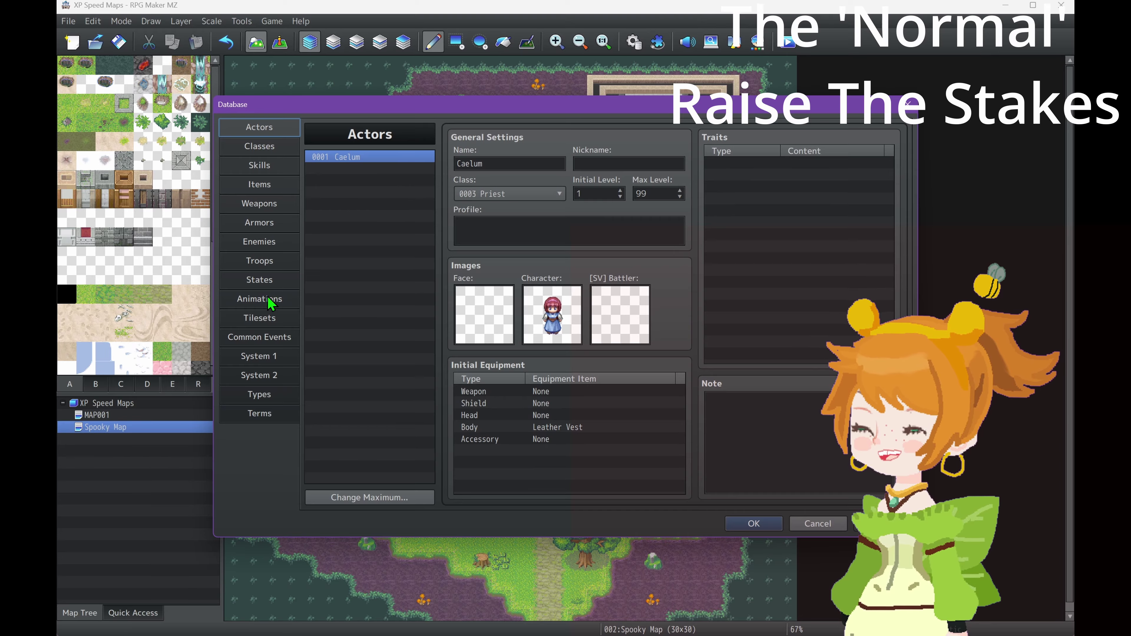
click(267, 318)
click(351, 181)
click(701, 493)
scroll(723, 209, down, 5)
scroll(668, 312, up, 3)
click(549, 487)
scroll(455, 289, up, 10)
click(441, 237)
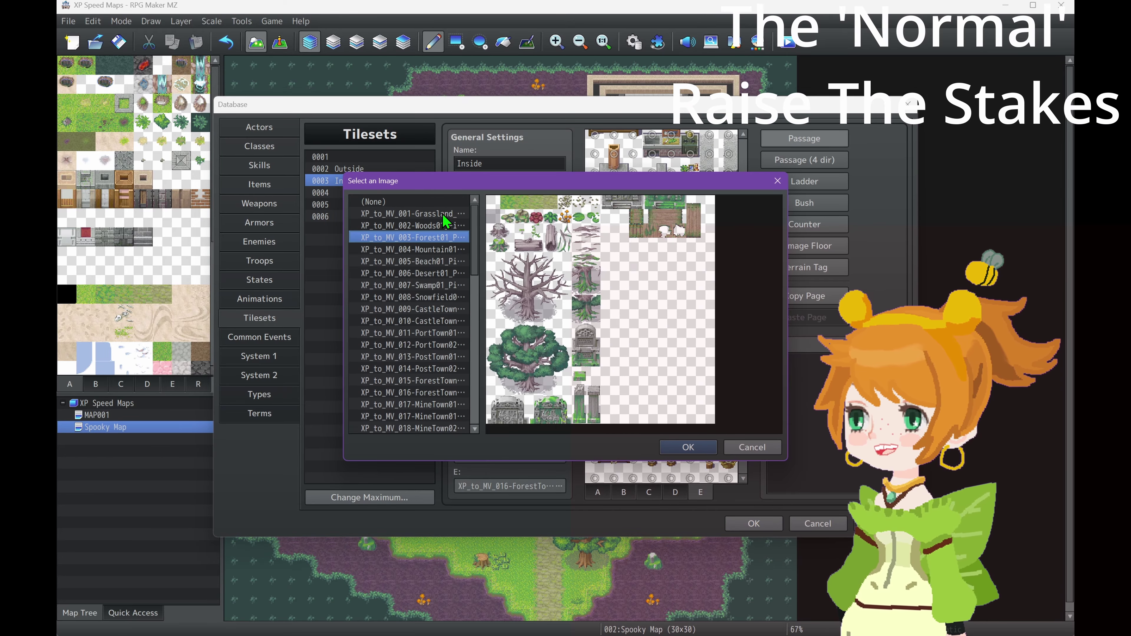
click(688, 448)
click(754, 523)
- Place bare fallen branches from tileset E on the purple forest floor at the west, north and south
click(181, 387)
click(253, 199)
mouse_move(162, 123)
mouse_down()
mouse_move(163, 105)
mouse_move(200, 104)
mouse_up()
click(482, 85)
drag(181, 142, 200, 141)
click(386, 581)
click(692, 562)
- Dot the purple forest floor with pale leafy plants and larger mixed plants
click(91, 91)
click(423, 84)
click(290, 543)
click(105, 84)
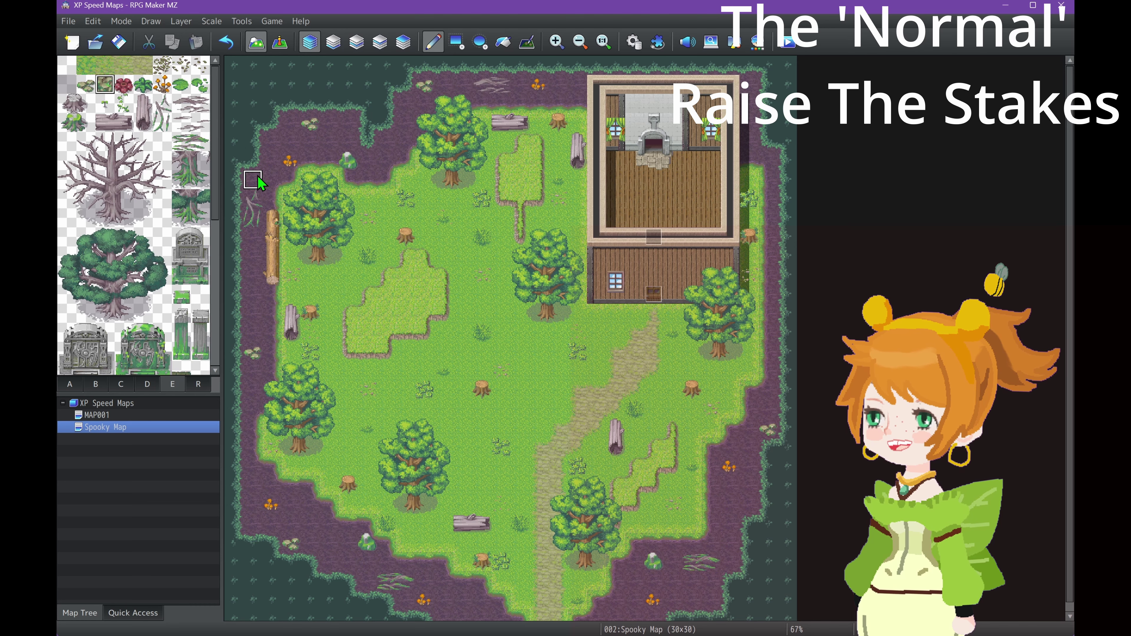
click(253, 180)
click(730, 523)
scroll(692, 508, down, 1)
click(482, 613)
- Place red plants around the purple forest floor
click(125, 86)
click(271, 136)
click(386, 137)
click(252, 480)
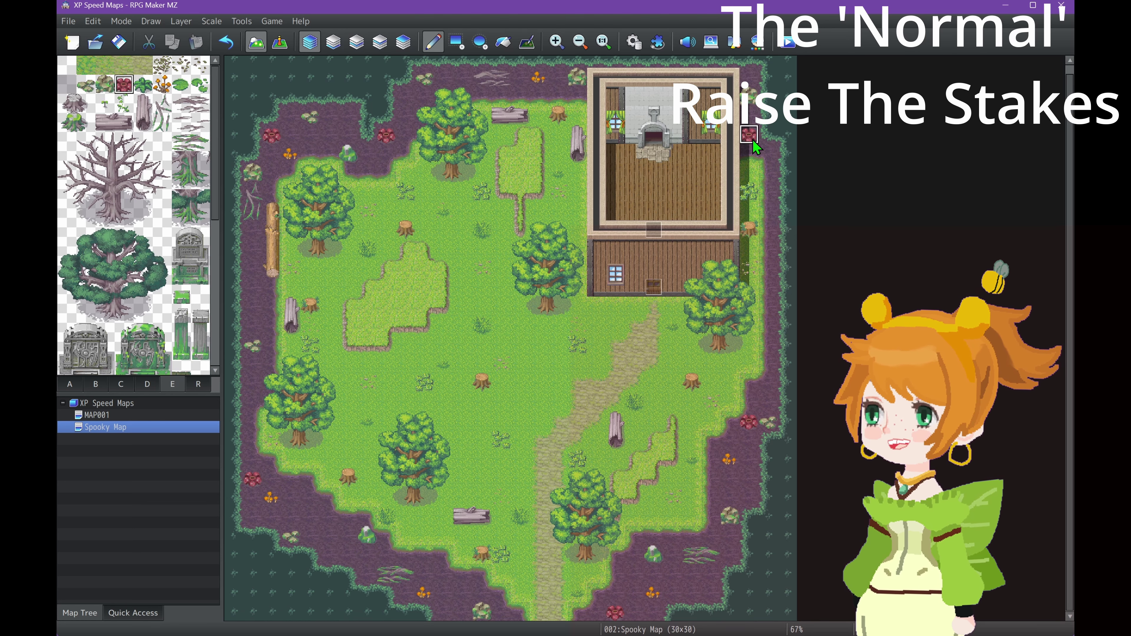
- Place a mossy stone tomb in the north of the clearing, just below the northern tree
scroll(147, 276, down, 2)
drag(124, 285, 164, 323)
click(425, 174)
- Place mossy tree stumps along the south and west parts of the purple forest floor
scroll(426, 173, up, 1)
scroll(202, 273, up, 2)
drag(67, 122, 88, 135)
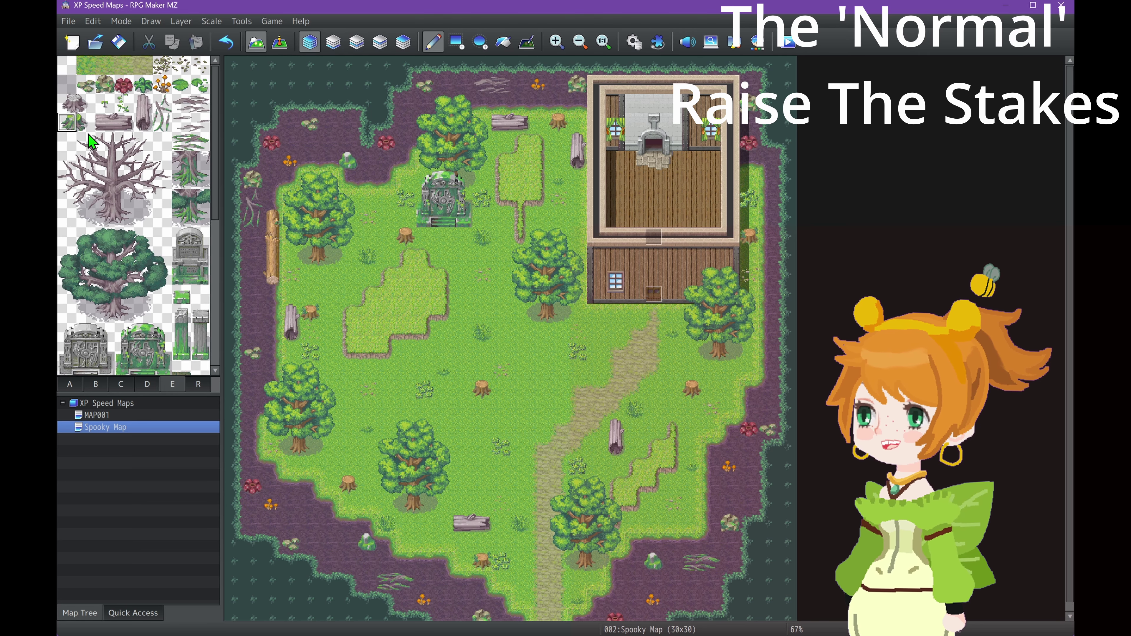
click(309, 530)
scroll(444, 588, down, 1)
click(444, 594)
click(693, 593)
scroll(692, 588, up, 1)
click(253, 314)
- Scatter small green sprouts over the clearing's grass and add orange mushroom clusters around the purple forest floor
click(108, 107)
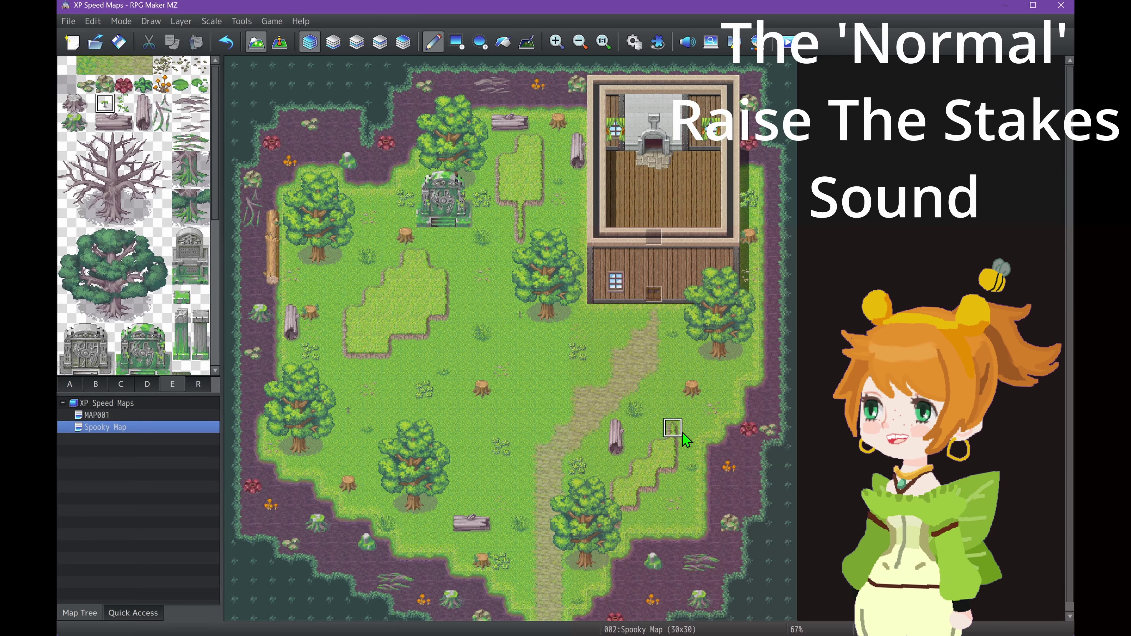
click(125, 103)
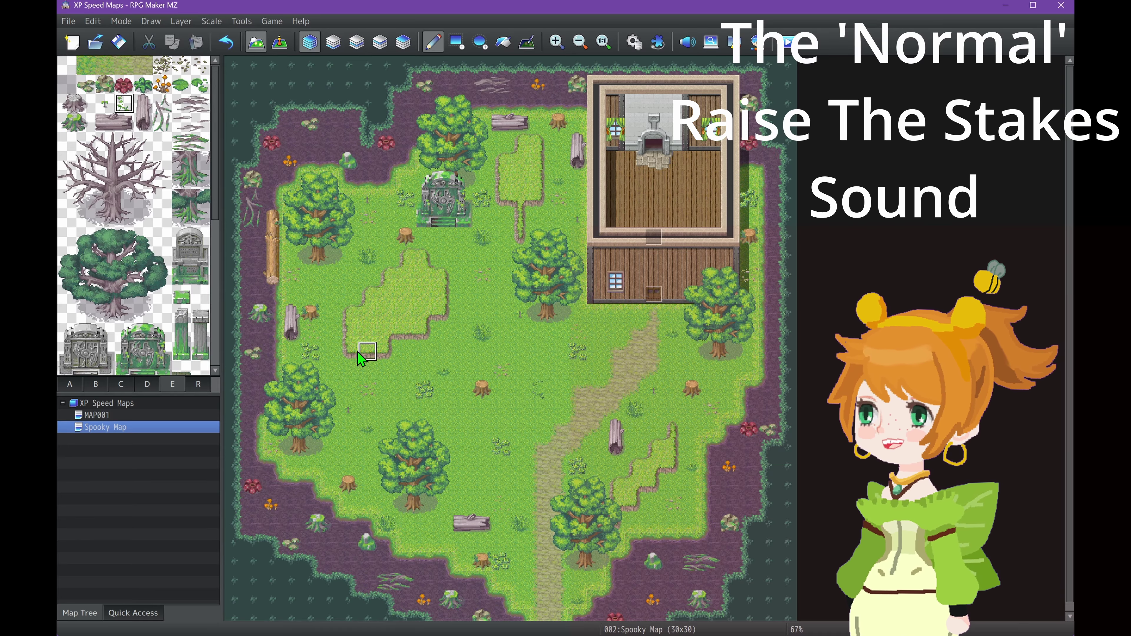
click(252, 410)
click(753, 510)
- Scatter patches of leaf litter and small debris over the grass of the clearing
scroll(668, 580, down, 1)
click(162, 65)
click(330, 268)
click(200, 64)
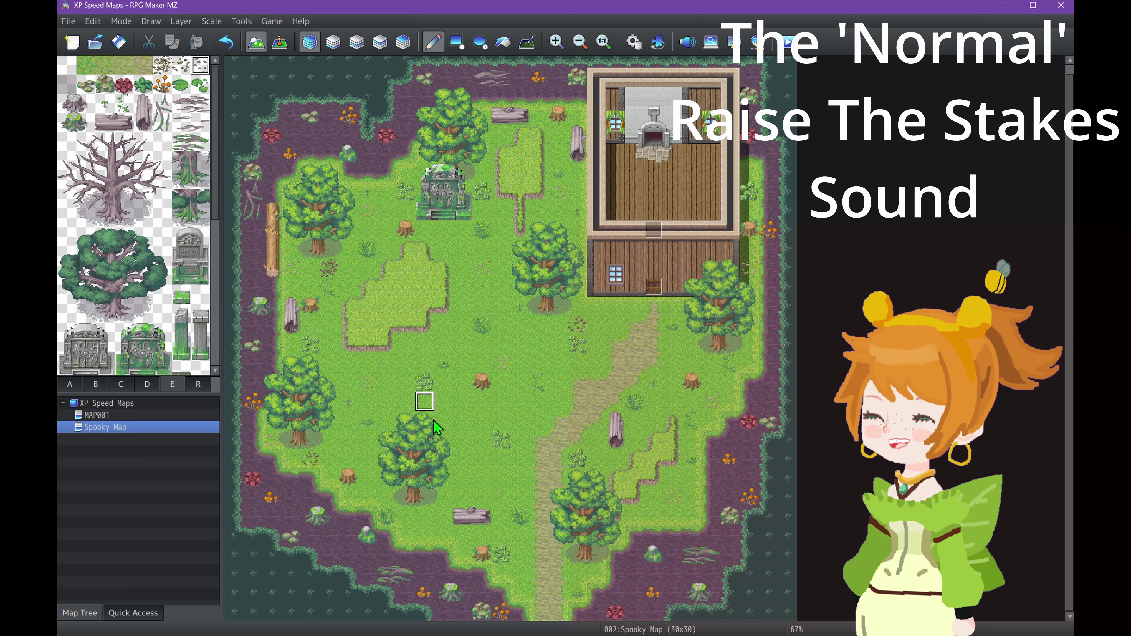
- Place two stone pillars flanking the area below the tomb, a plain grey one west and a mossy one east, and save
scroll(187, 267, down, 5)
scroll(187, 268, up, 5)
drag(179, 315, 180, 351)
click(501, 211)
click(387, 211)
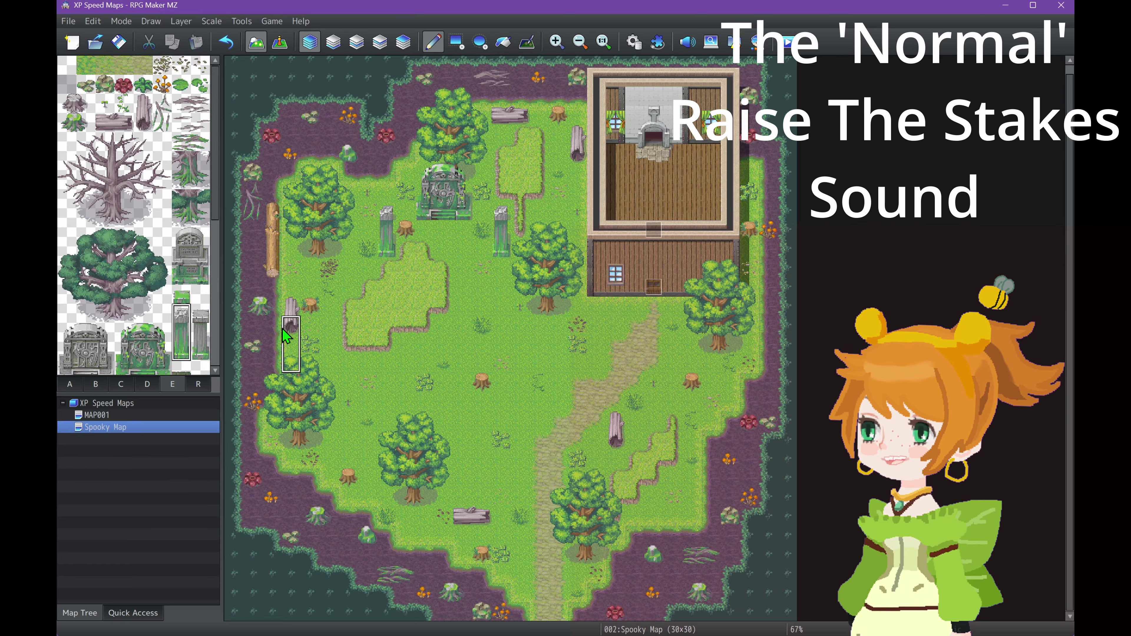
drag(200, 314, 200, 352)
click(387, 212)
click(118, 41)
- Draw a narrow winding water channel down the west part of the map, from the north edge to the south edge
scroll(616, 173, up, 1)
scroll(490, 312, down, 1)
scroll(134, 268, down, 5)
click(70, 384)
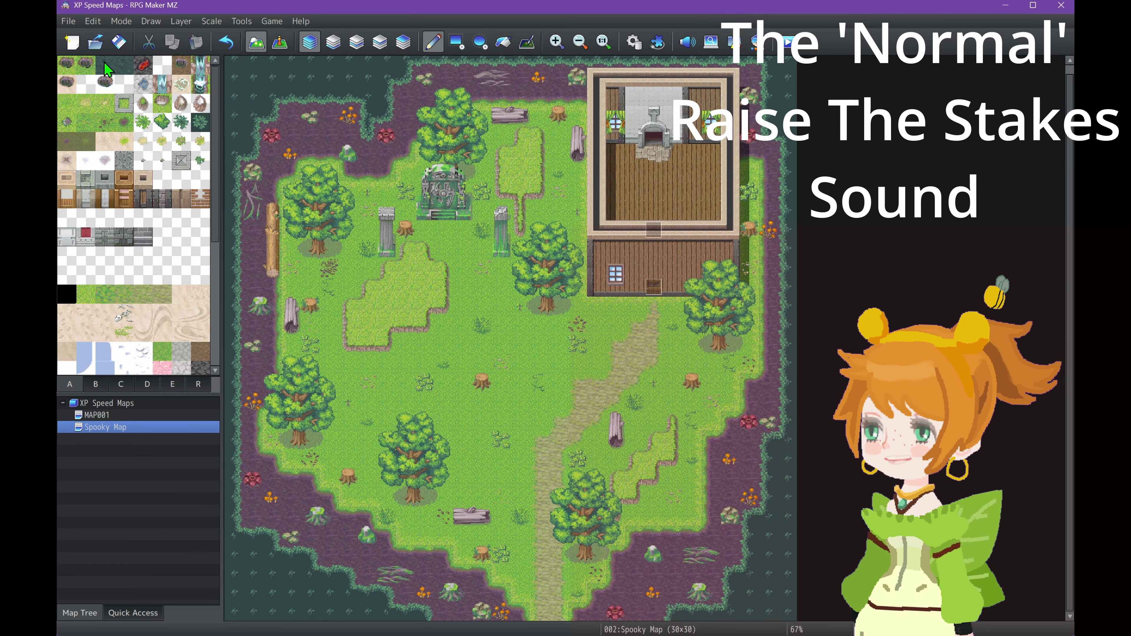
scroll(401, 312, up, 1)
scroll(99, 317, down, 5)
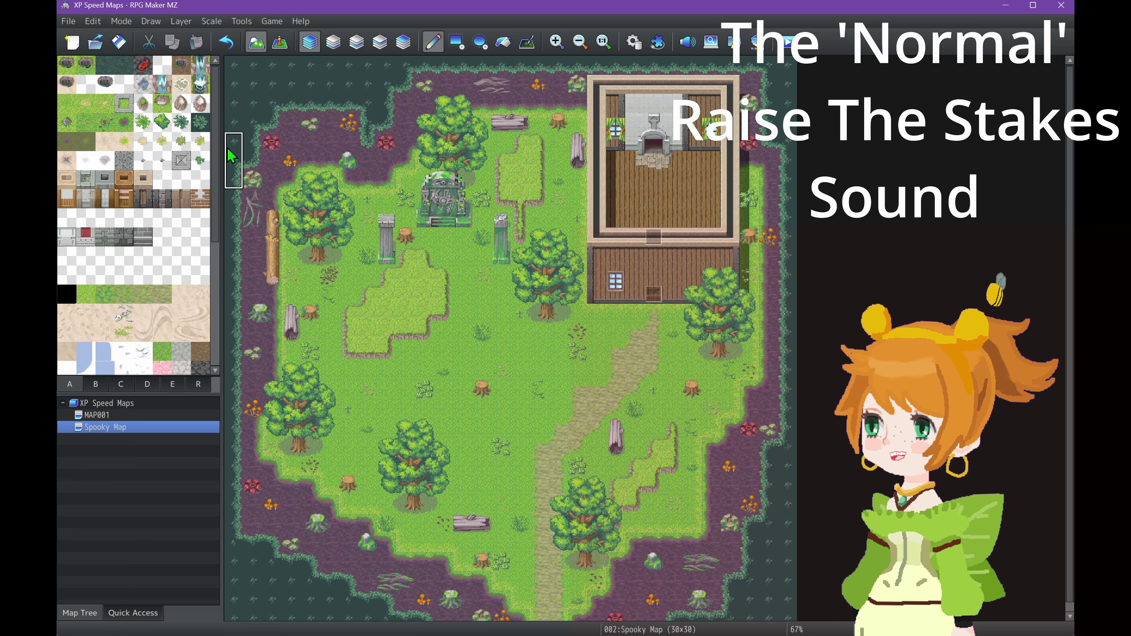
click(86, 65)
click(356, 42)
mouse_move(405, 103)
mouse_down()
mouse_move(407, 156)
mouse_move(330, 388)
mouse_move(449, 475)
mouse_move(403, 620)
mouse_up()
- Place a wooden plank bridge on the channel at its bend between the two southwestern trees
click(309, 43)
click(403, 42)
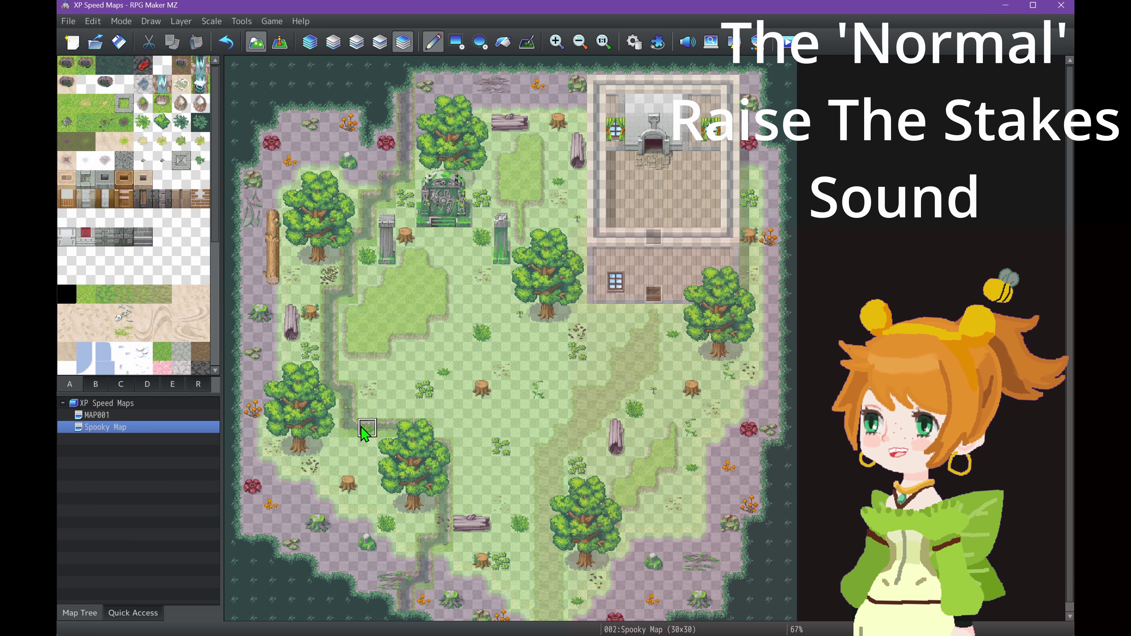
click(172, 384)
scroll(106, 274, up, 3)
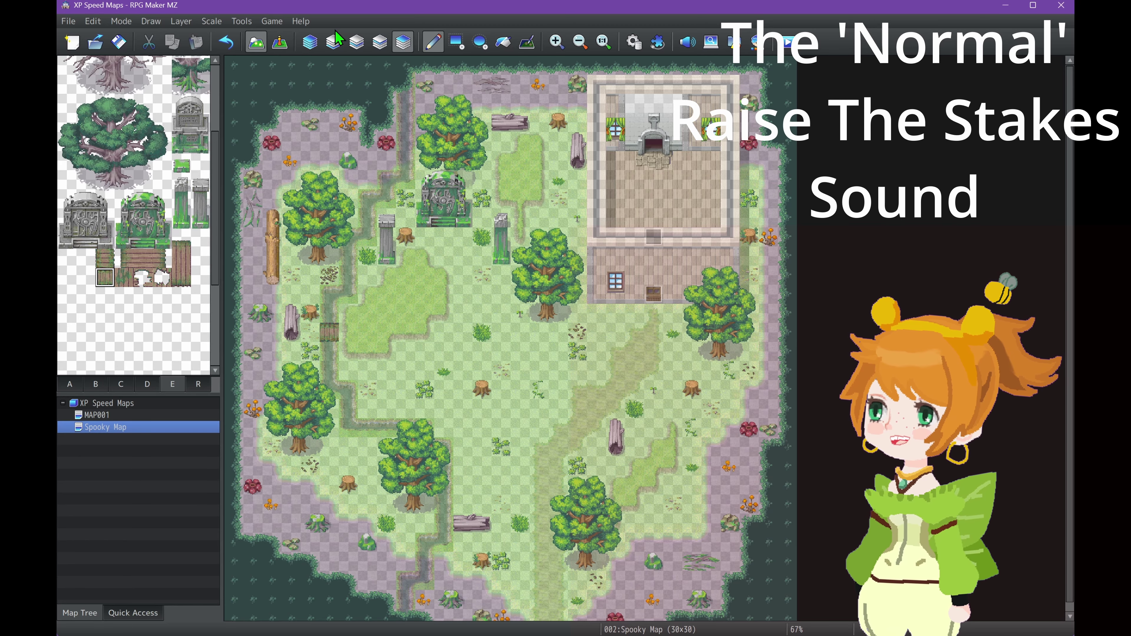
click(309, 43)
click(349, 401)
- Try to flood fill the water channel with alternative bank tiles on different layers
click(70, 384)
click(105, 84)
click(356, 43)
click(504, 43)
click(405, 107)
click(331, 44)
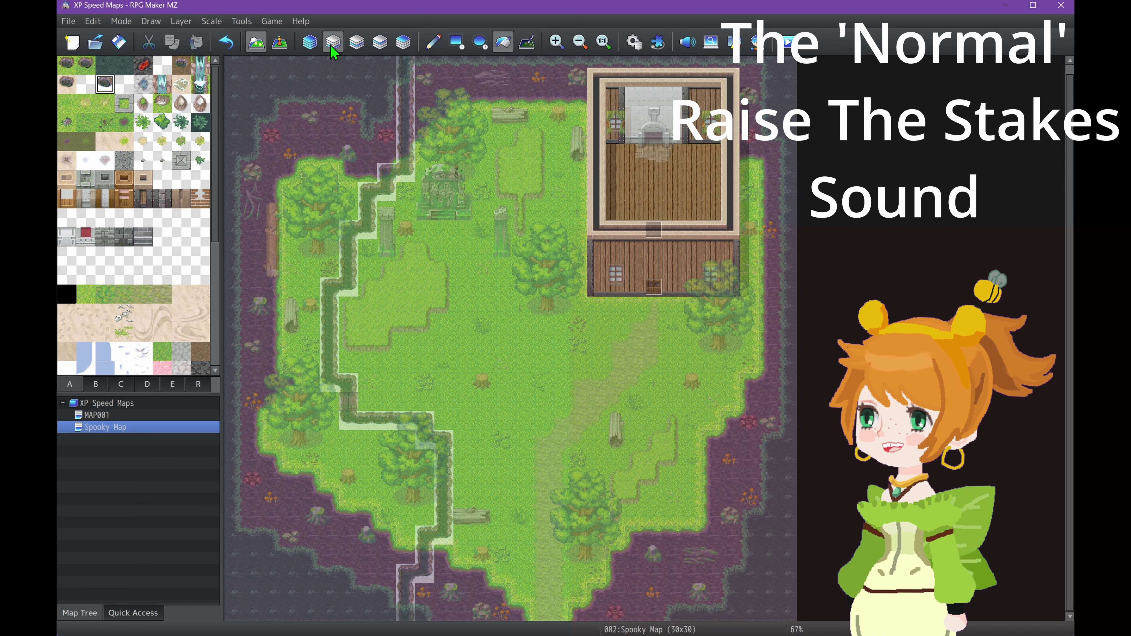
click(309, 43)
click(405, 107)
click(94, 98)
click(356, 42)
click(398, 107)
key(ctrl+z)
- Redraw the channel's northern and southern stretches across the purple forest floor with brown earthy banks
click(432, 43)
drag(404, 67, 407, 157)
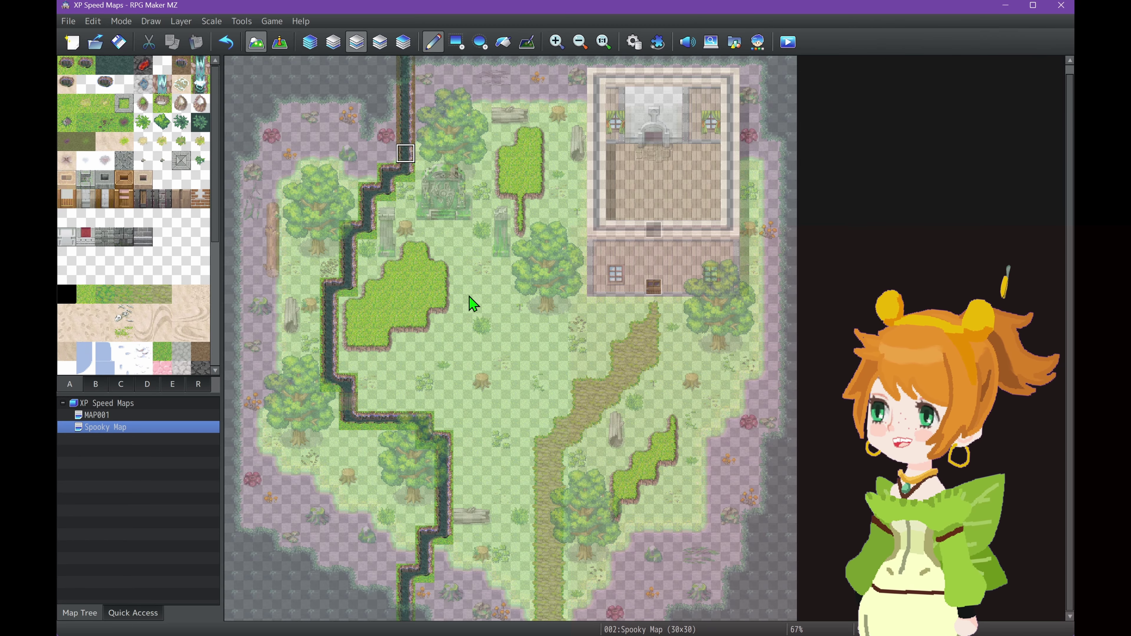
drag(405, 612, 425, 557)
click(310, 43)
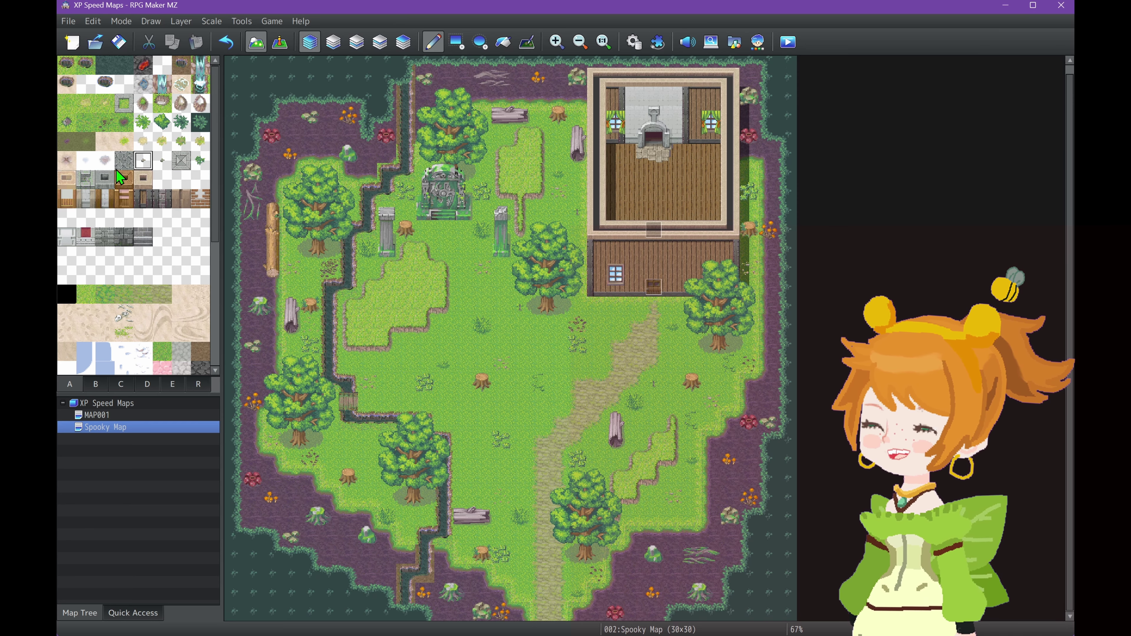
- Dab small pale grass patches around the clearing's green ground
scroll(145, 81, down, 3)
click(86, 91)
scroll(513, 584, up, 1)
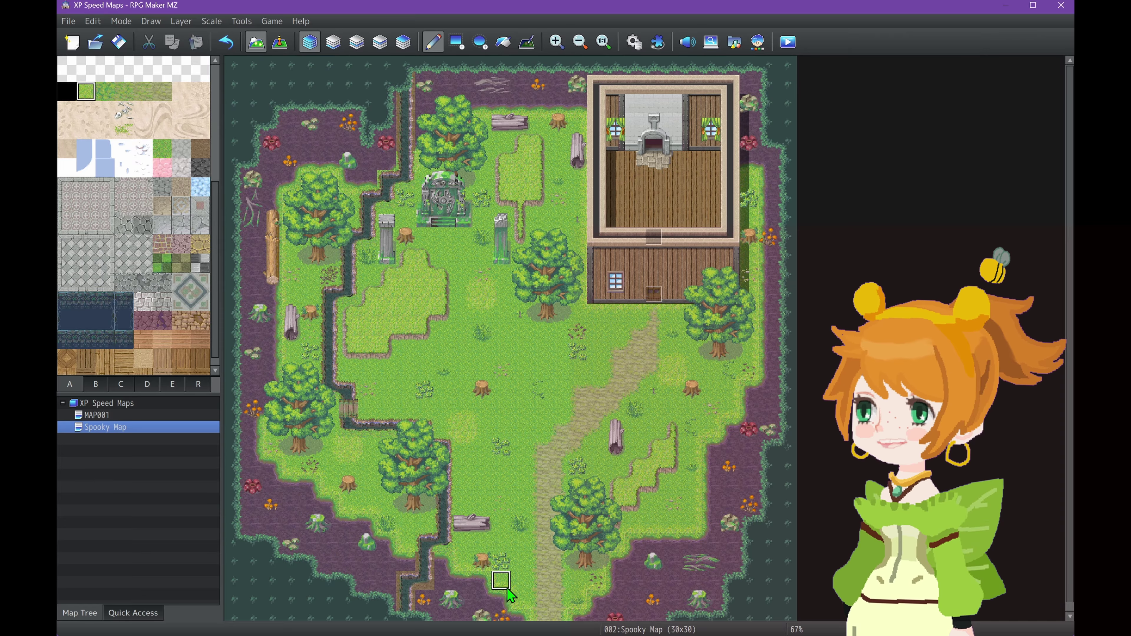
- Place a green dish cupboard against the house's back wall, east of the fireplace
click(127, 386)
click(97, 385)
click(121, 385)
scroll(185, 121, up, 4)
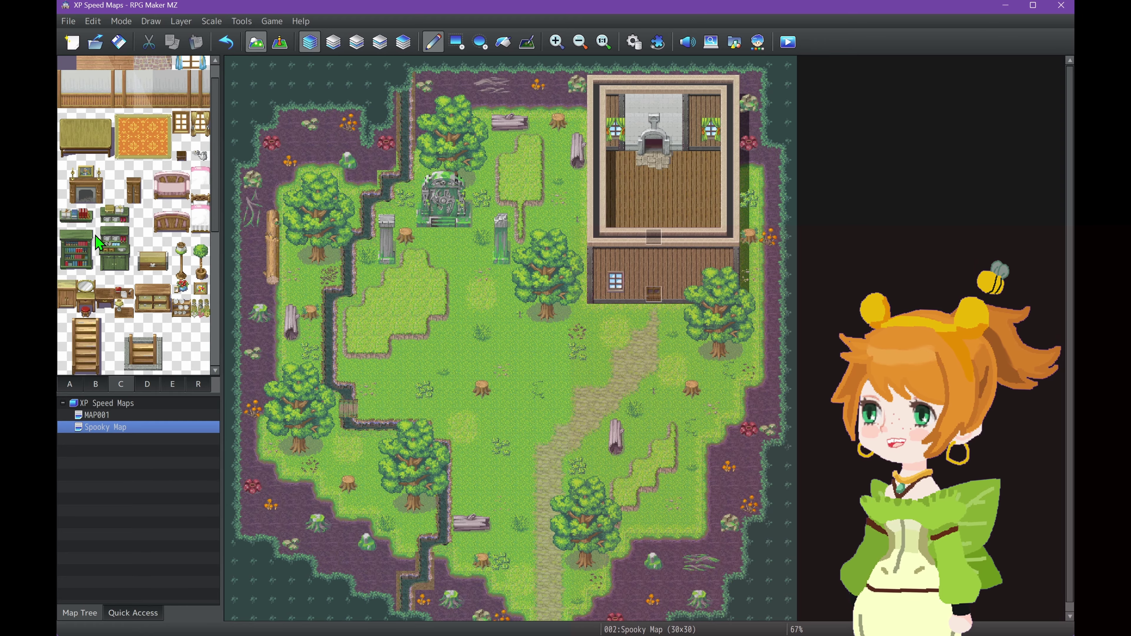
click(695, 125)
mouse_move(106, 234)
mouse_down()
mouse_move(125, 269)
mouse_move(124, 240)
mouse_move(125, 295)
mouse_move(67, 321)
mouse_up()
ctrl+scroll(713, 145, up, 3)
key(ctrl+z)
click(975, 157)
click(976, 192)
- Furnish the house with a cushioned bench south of the cupboard and a single bed beneath the west window, and save
click(830, 192)
drag(162, 225, 181, 244)
click(973, 263)
drag(200, 206, 201, 245)
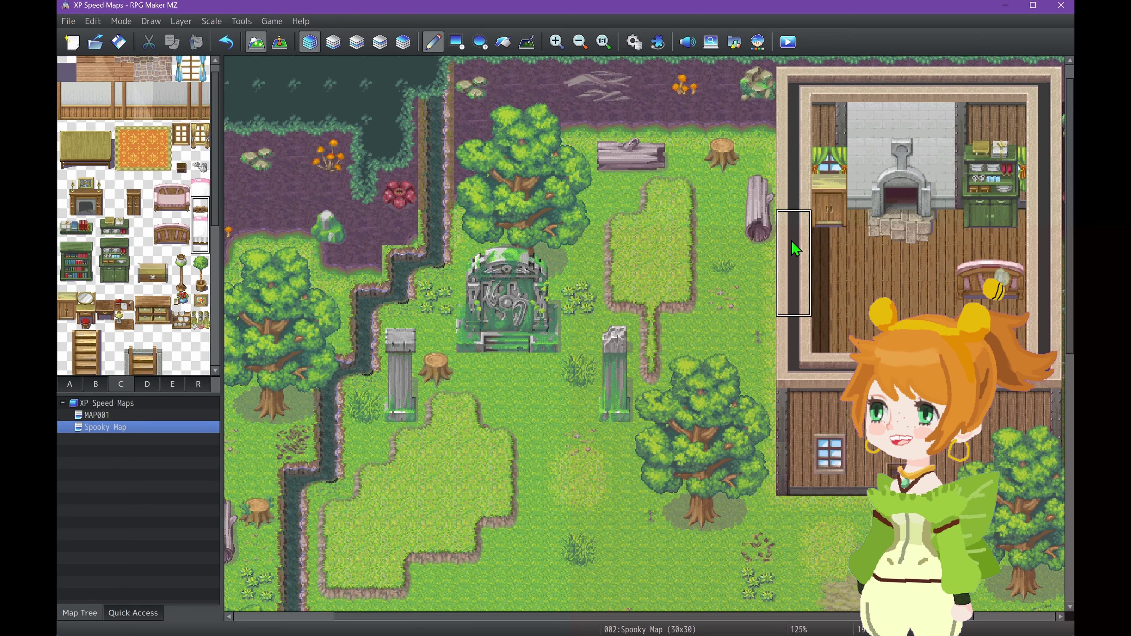
click(829, 194)
click(119, 47)
- Hang dried goods on the wall just west of the fireplace and place a teddy bear on the bed
click(200, 322)
click(865, 156)
scroll(111, 356, down, 4)
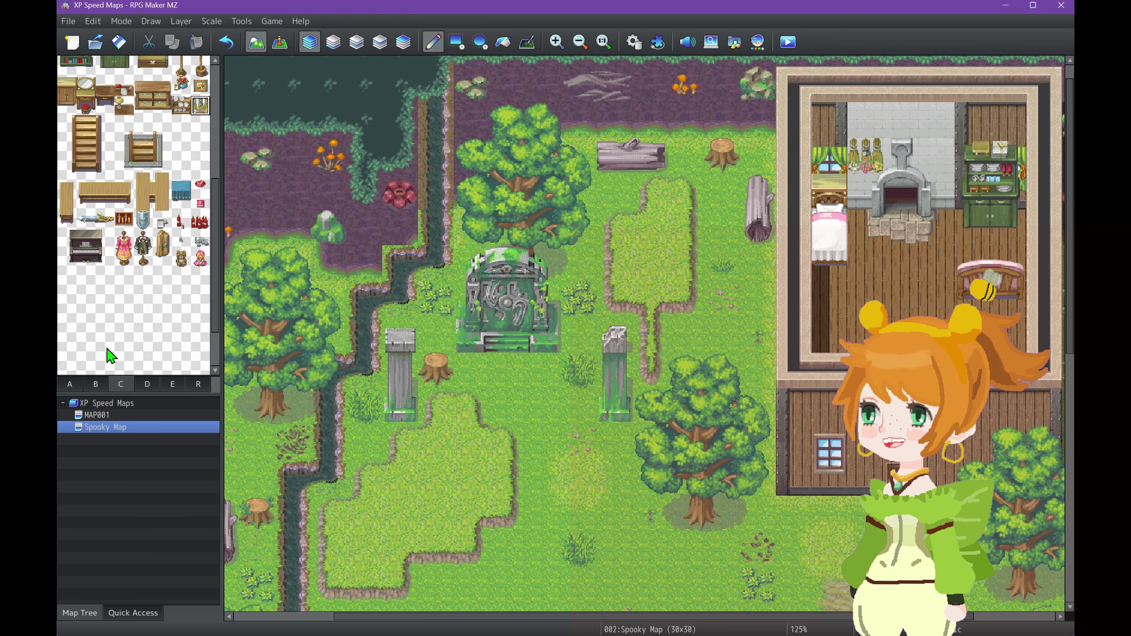
scroll(139, 332, down, 1)
scroll(151, 307, up, 4)
scroll(168, 343, down, 4)
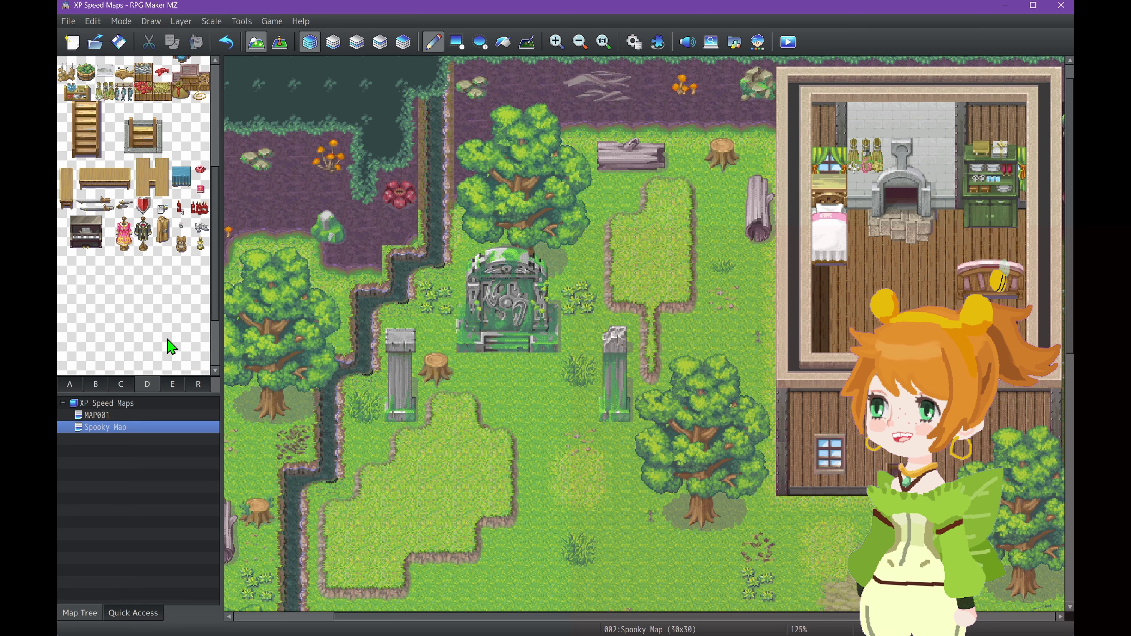
click(181, 245)
click(830, 228)
click(172, 384)
scroll(155, 295, up, 2)
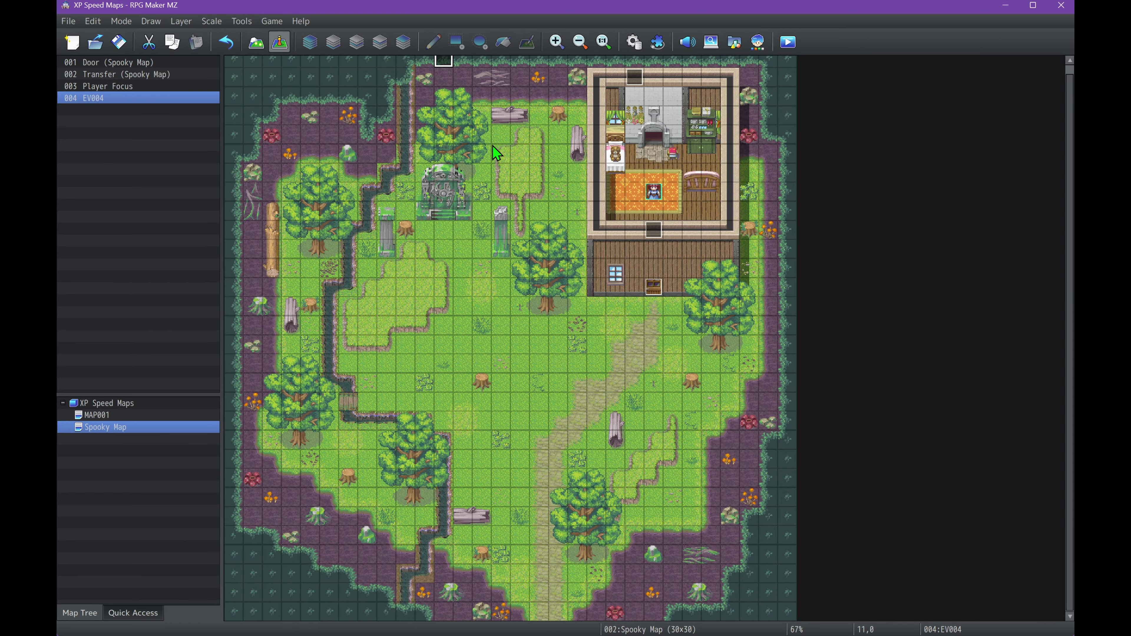
scroll(488, 161, up, 1)
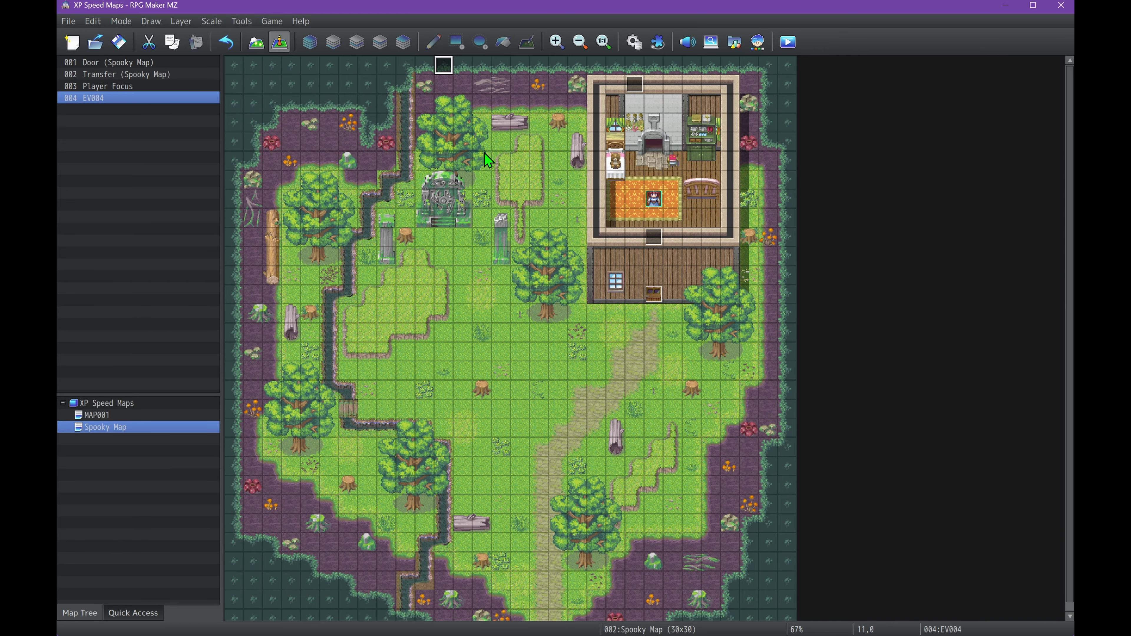
click(654, 41)
click(810, 121)
click(688, 41)
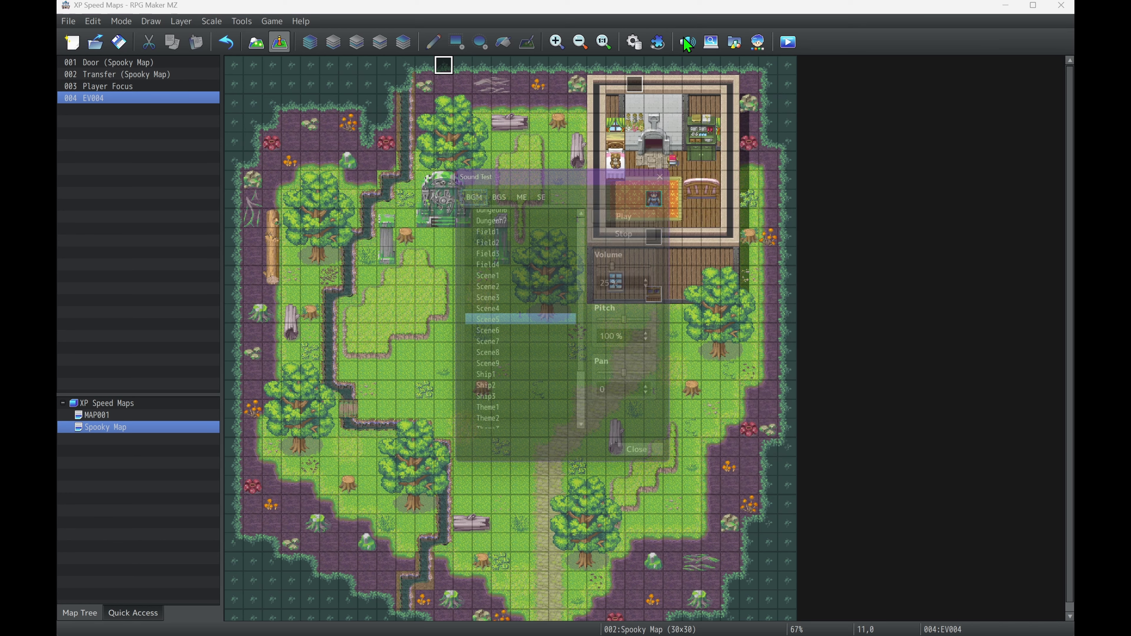
click(671, 167)
- Open event EV004 and preview the Town4 music in its Play BGM command
double_click(443, 67)
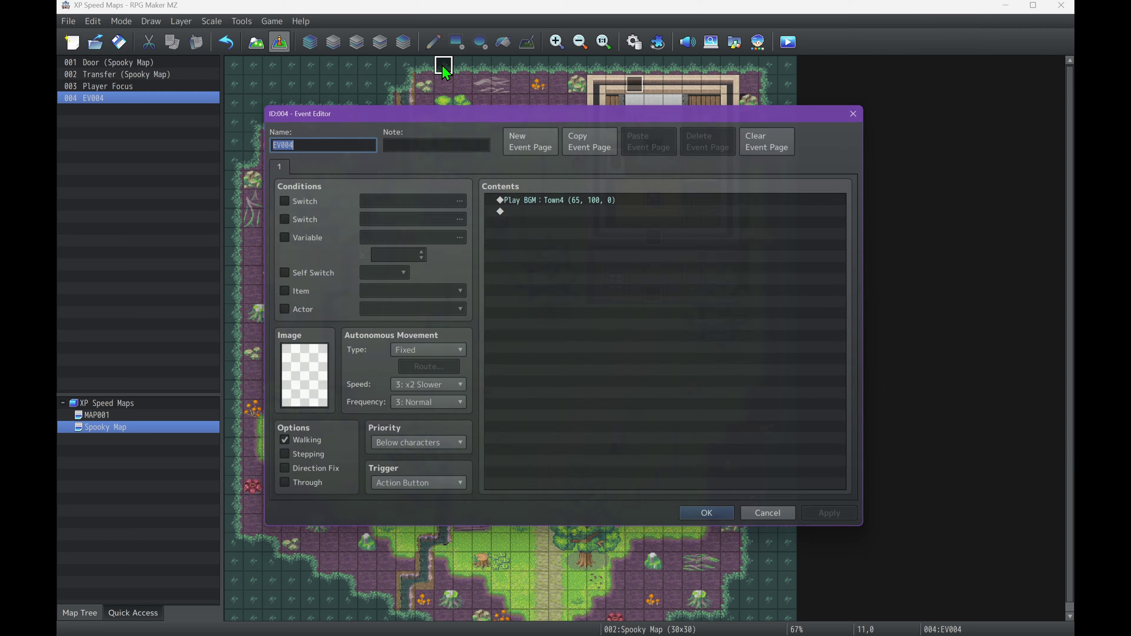
double_click(624, 195)
click(720, 221)
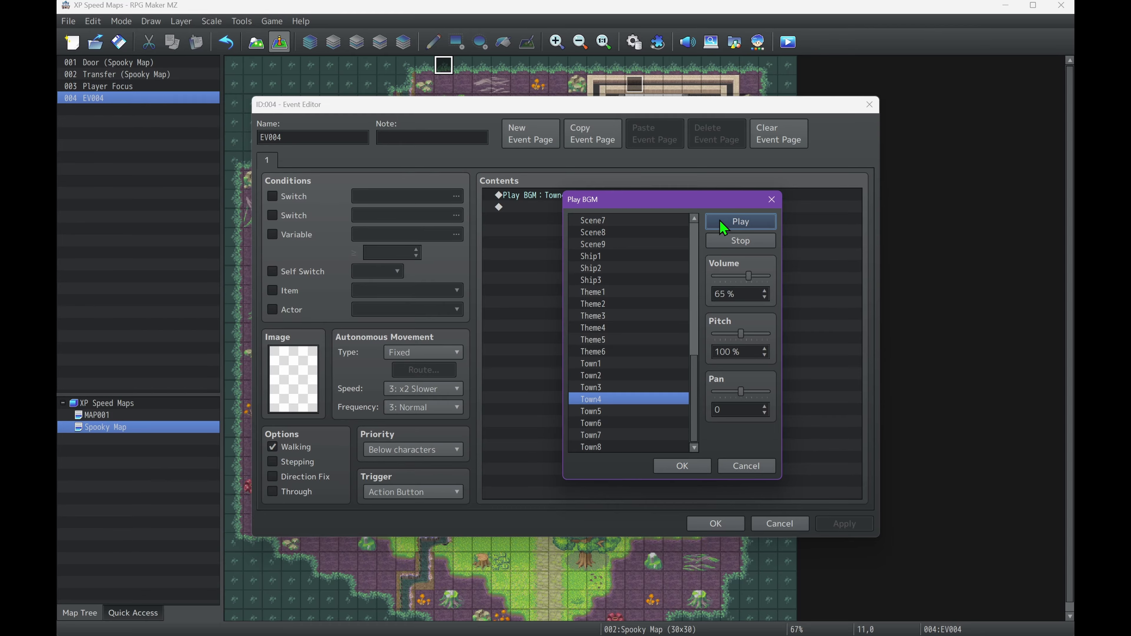
drag(692, 203, 393, 124)
click(432, 165)
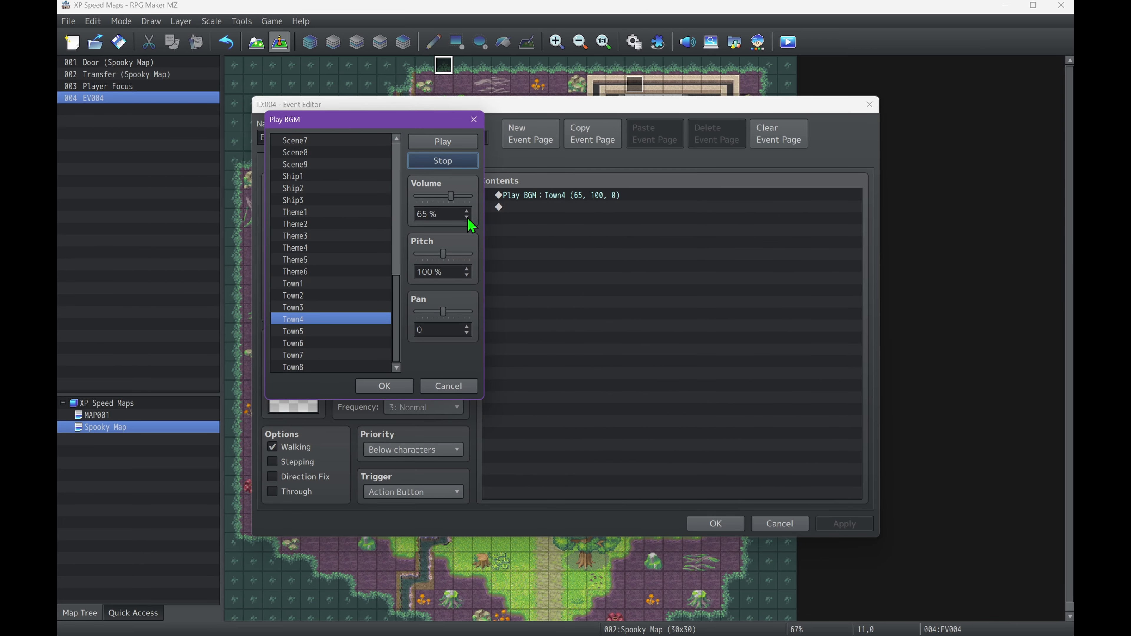
click(457, 390)
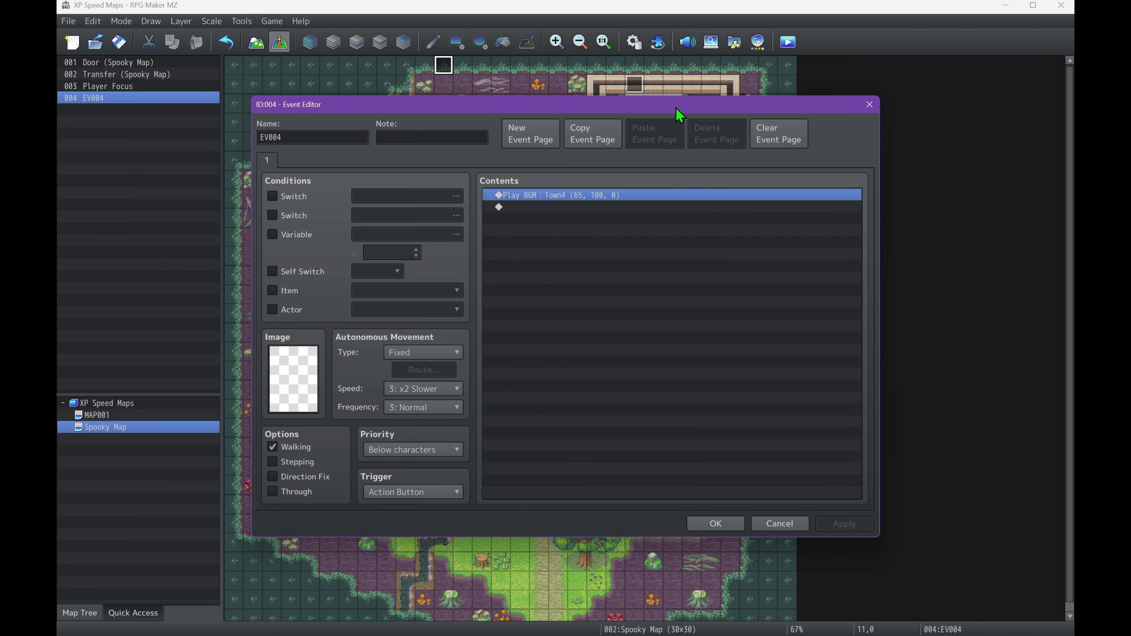
- Set the music event's trigger to Parallel and add an Erase Event command after Play BGM
drag(677, 108, 504, 58)
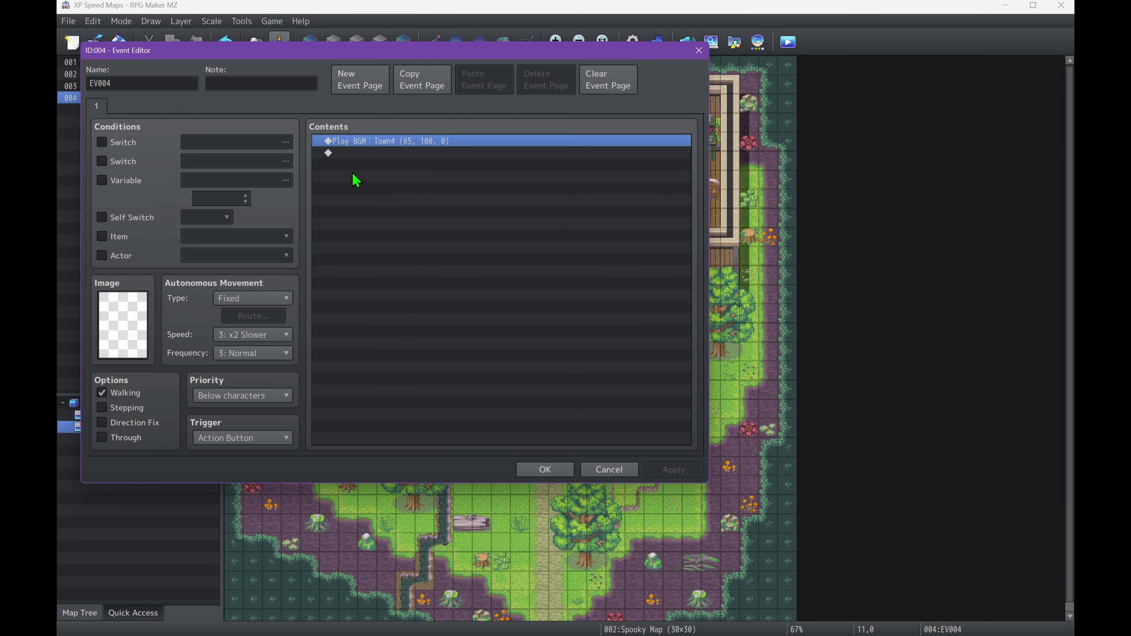
scroll(260, 441, down, 4)
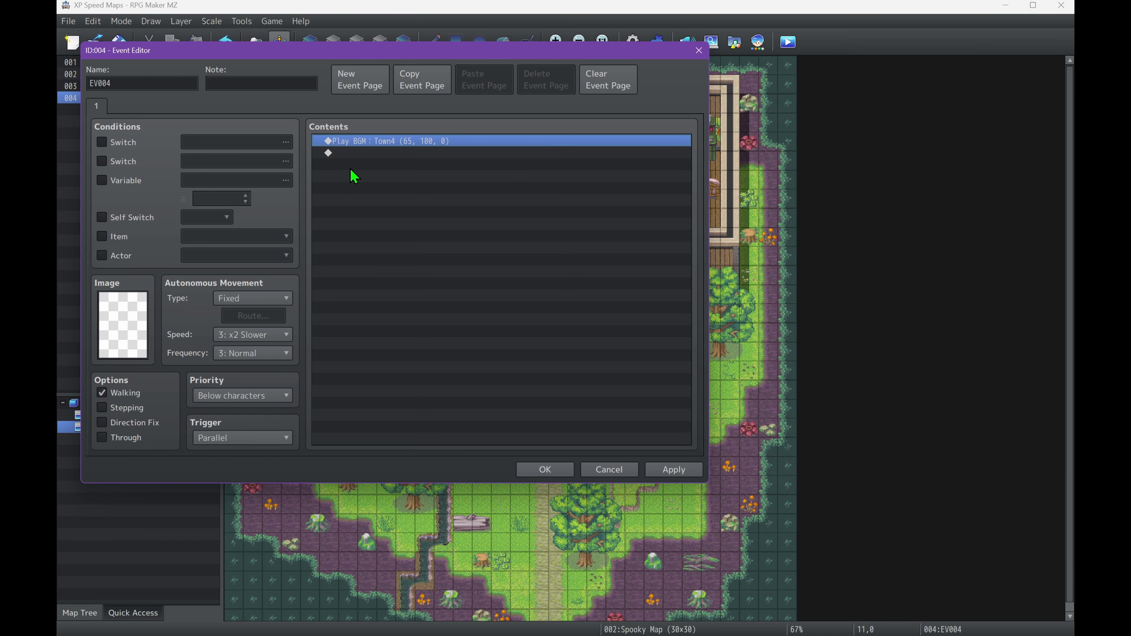
double_click(354, 154)
click(442, 336)
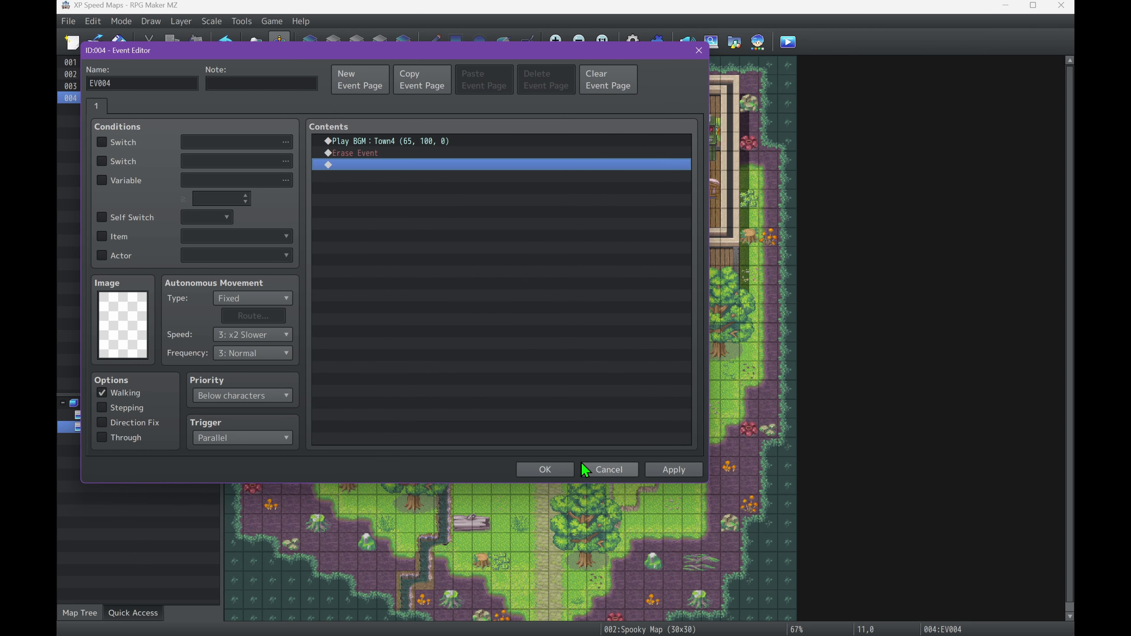
click(545, 470)
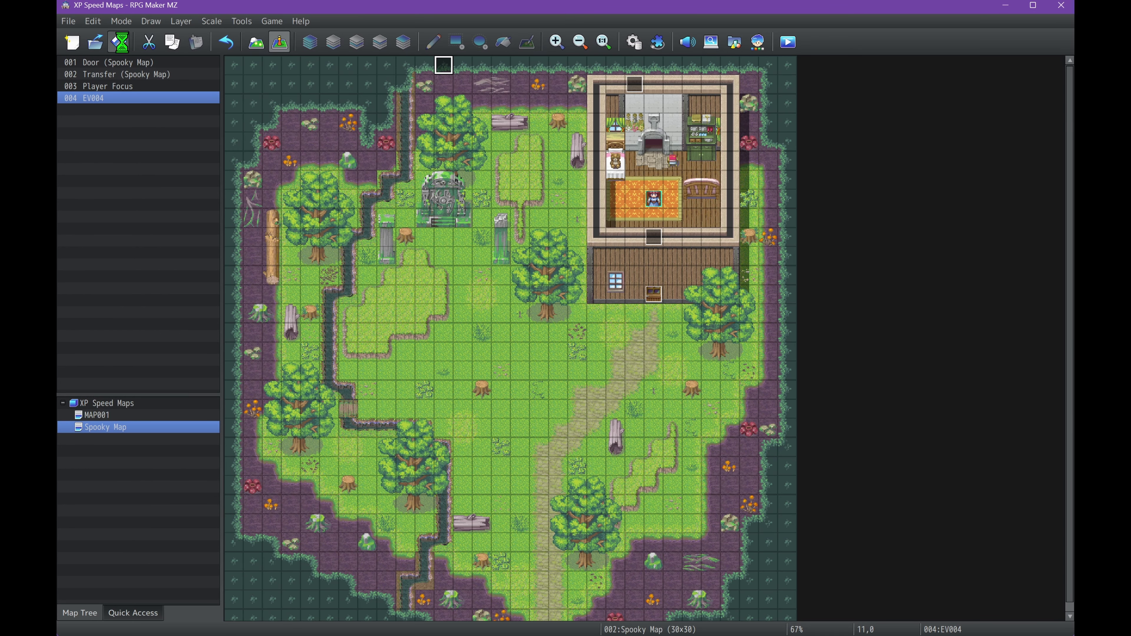
- Start a new event at map position 8,1 and check the background sounds available for Play BGS
double_click(392, 91)
double_click(526, 193)
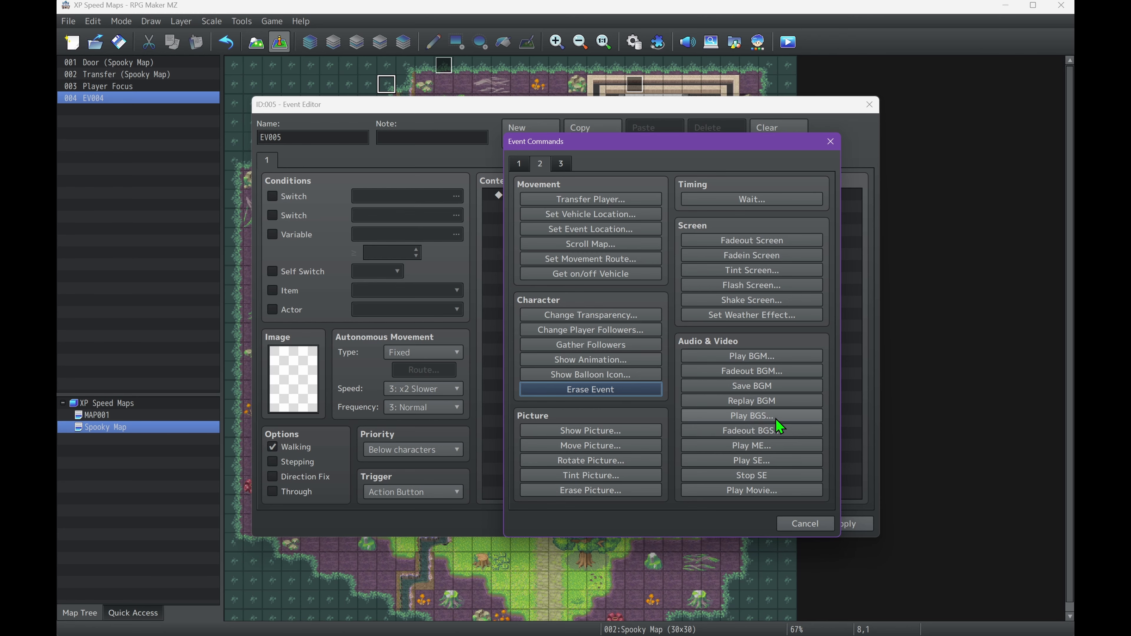
click(757, 416)
drag(698, 309, 698, 387)
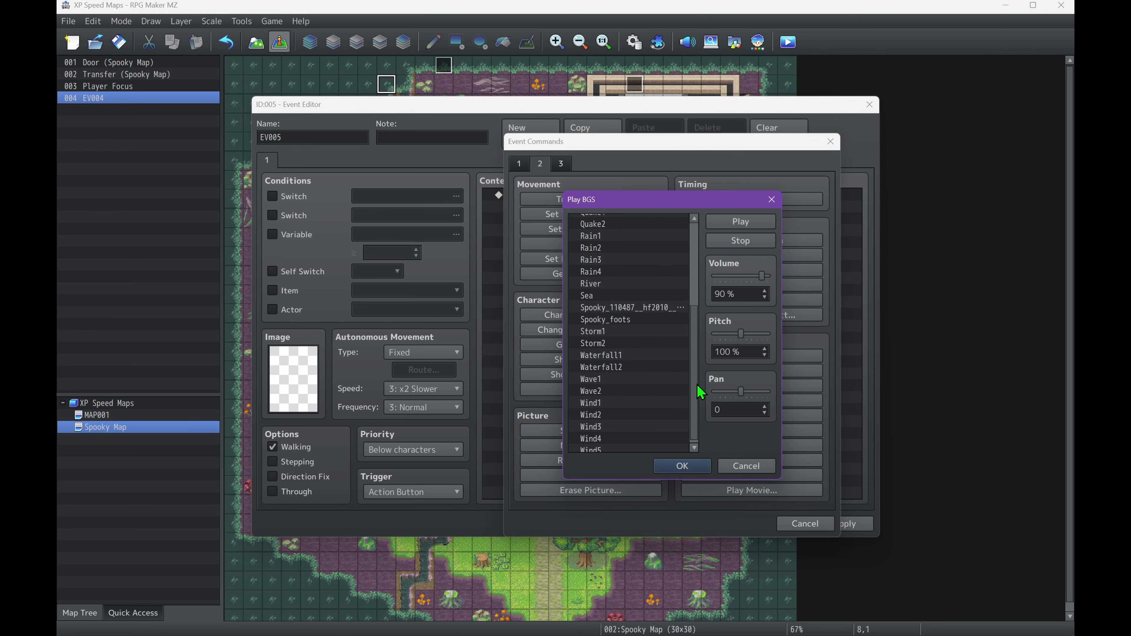
click(732, 470)
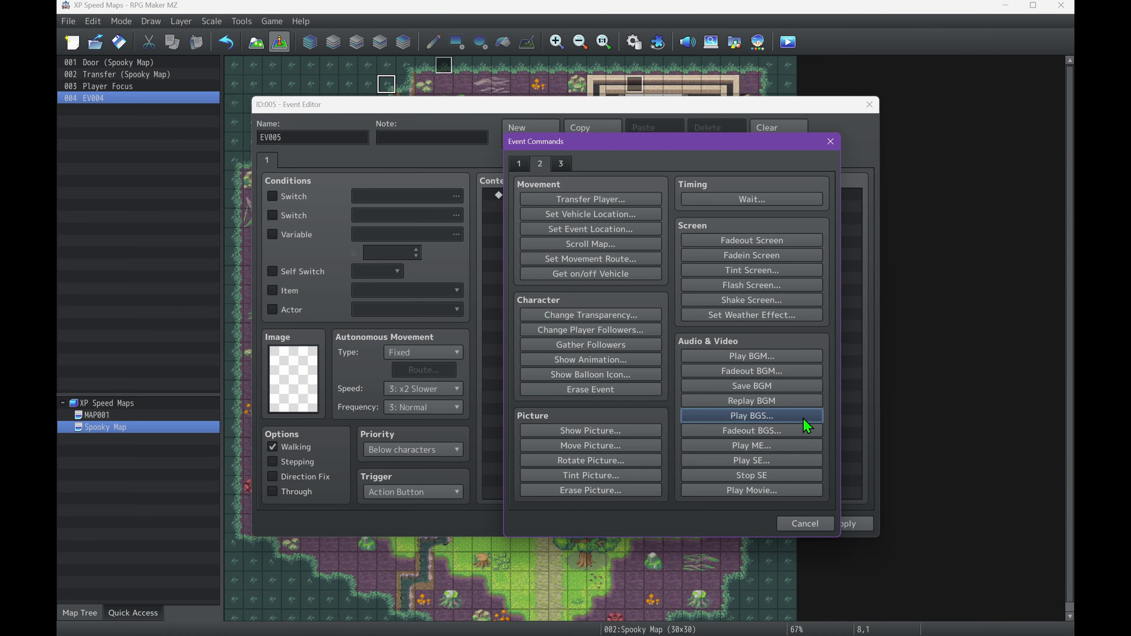
click(785, 522)
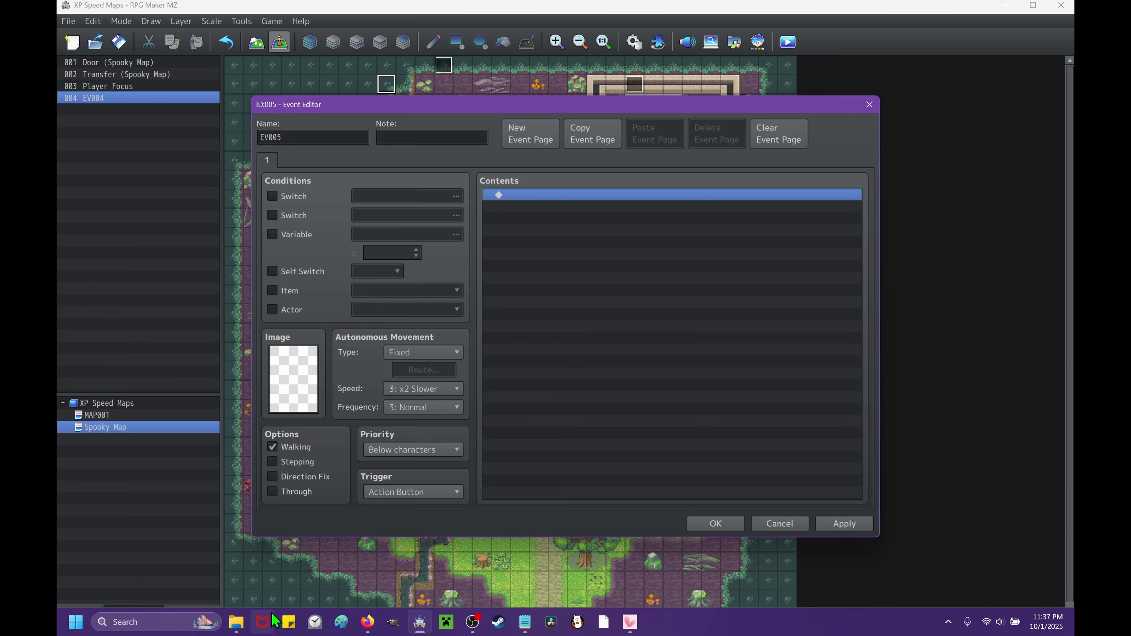
- Switch to File Explorer, paste the two Spooky sound files from the bgs folder into the project's audio se folder, and return to the event editor
click(236, 622)
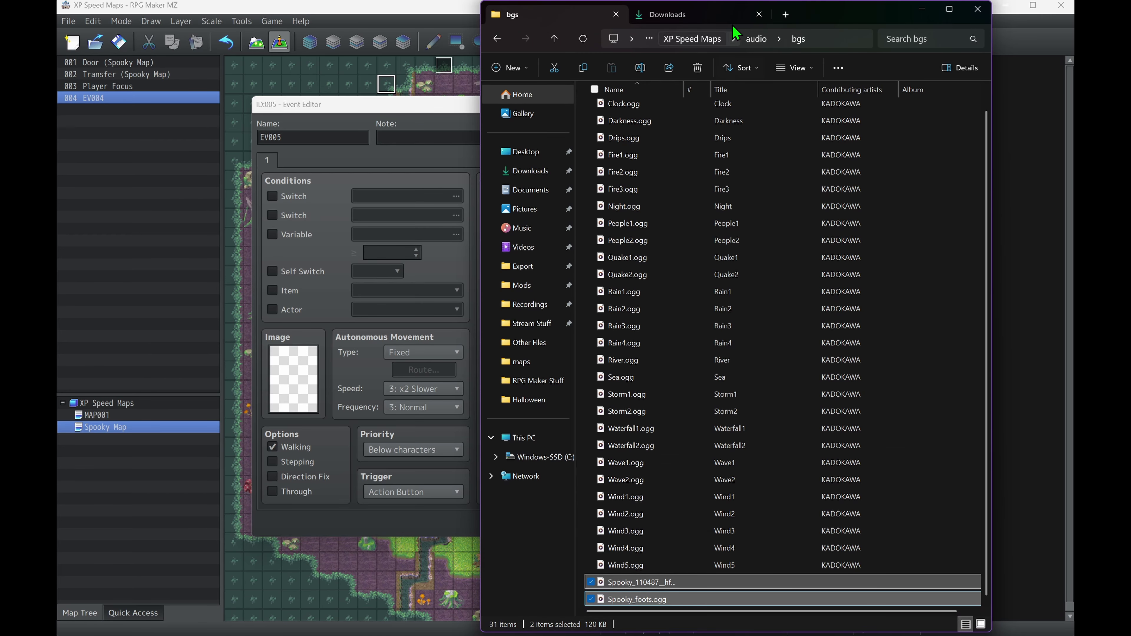
click(753, 41)
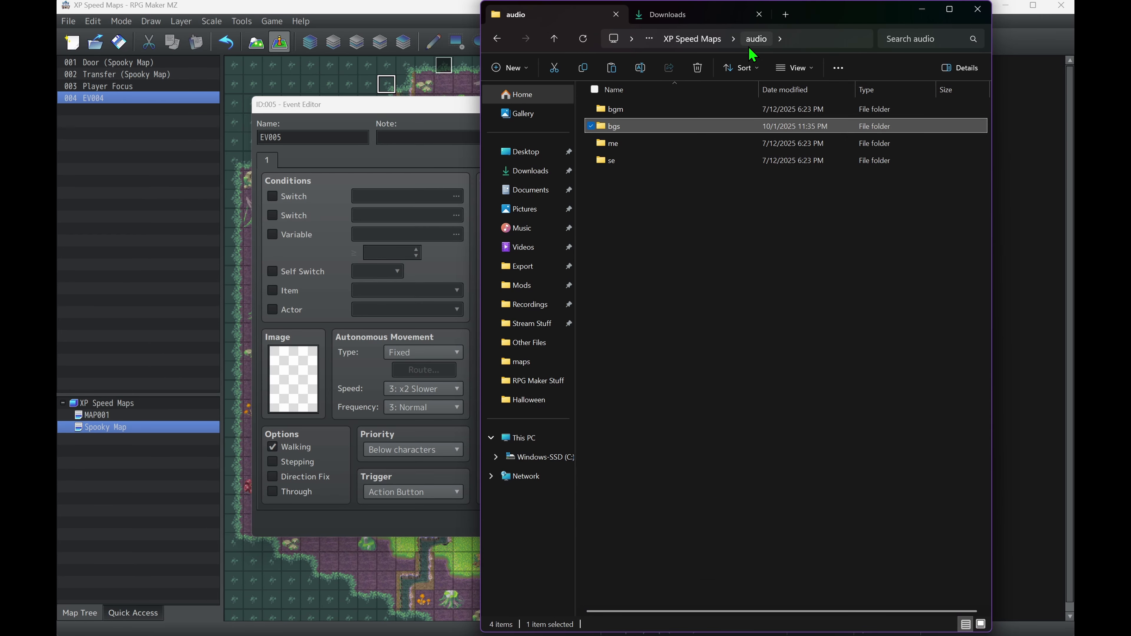
double_click(636, 161)
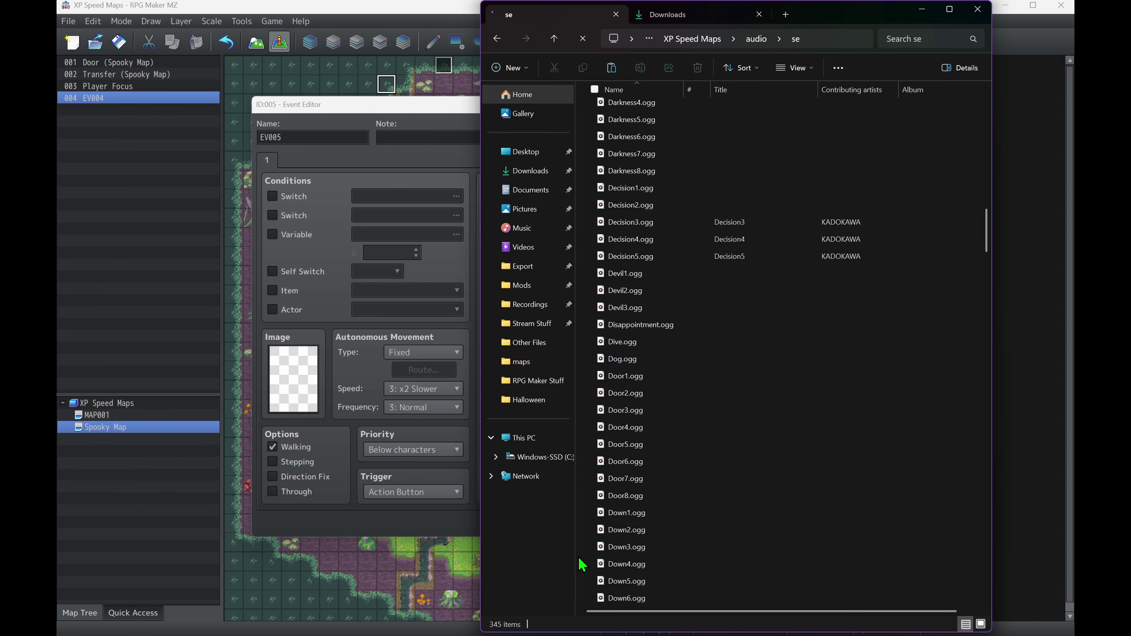
key(ctrl+v)
click(357, 115)
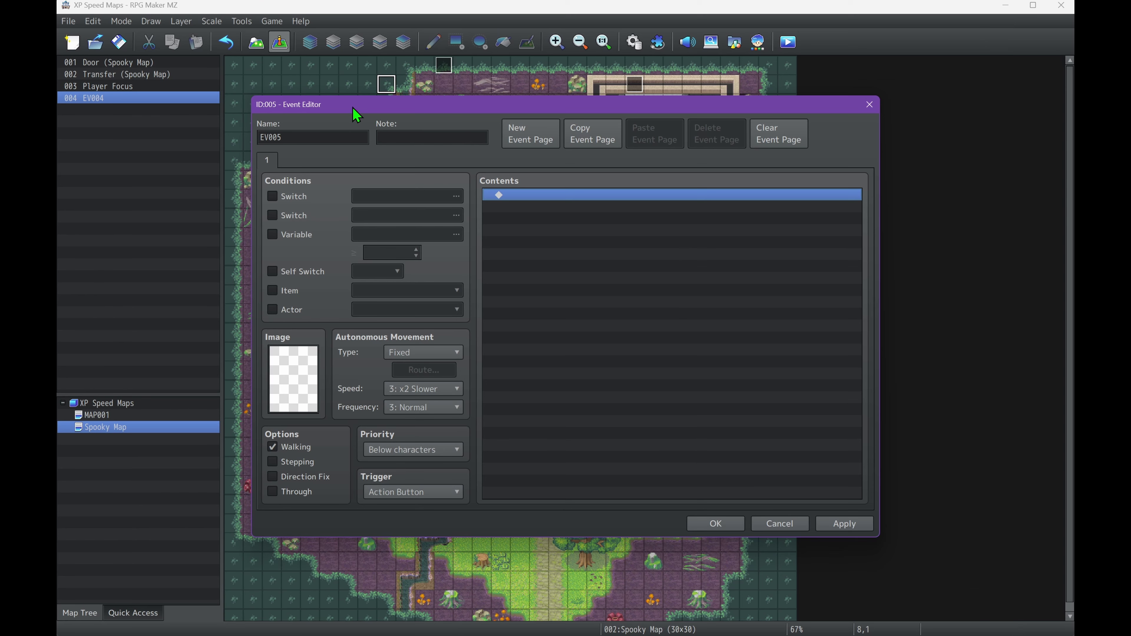
- Start a Play SE command in the new event and preview the sound effect whose name begins with Spooky_110487
double_click(505, 193)
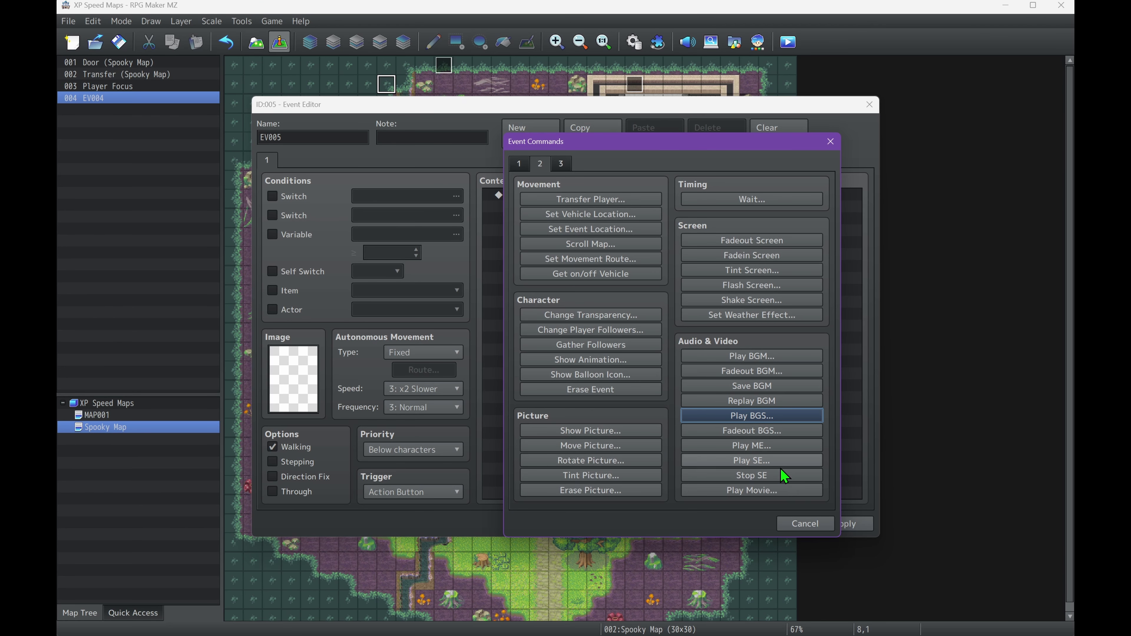
click(777, 460)
drag(692, 243, 700, 405)
click(625, 372)
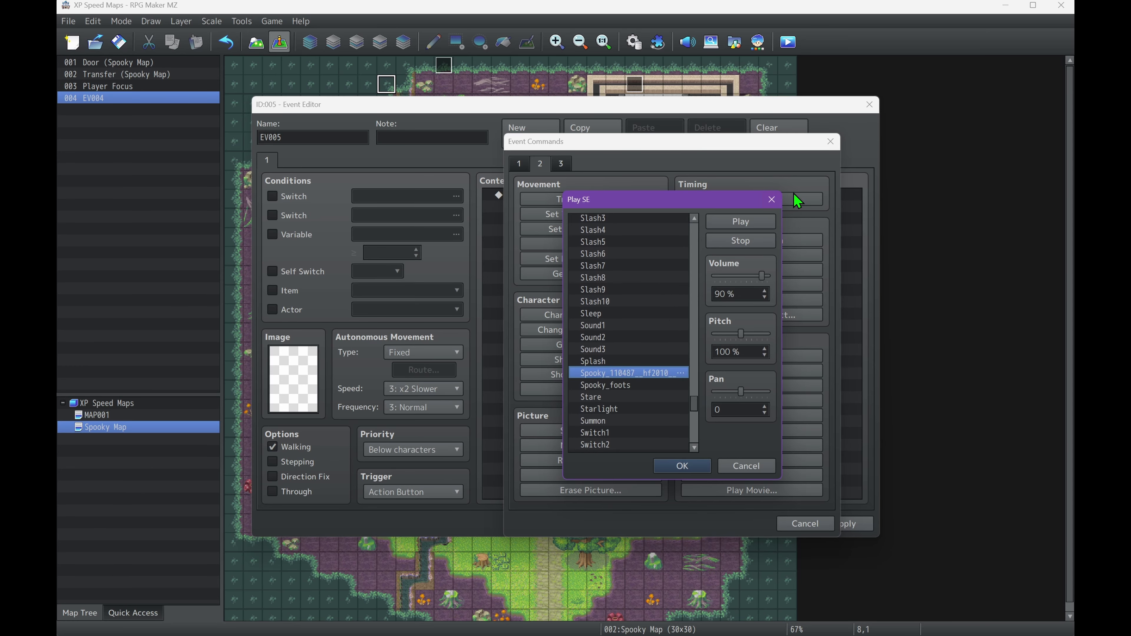
click(741, 222)
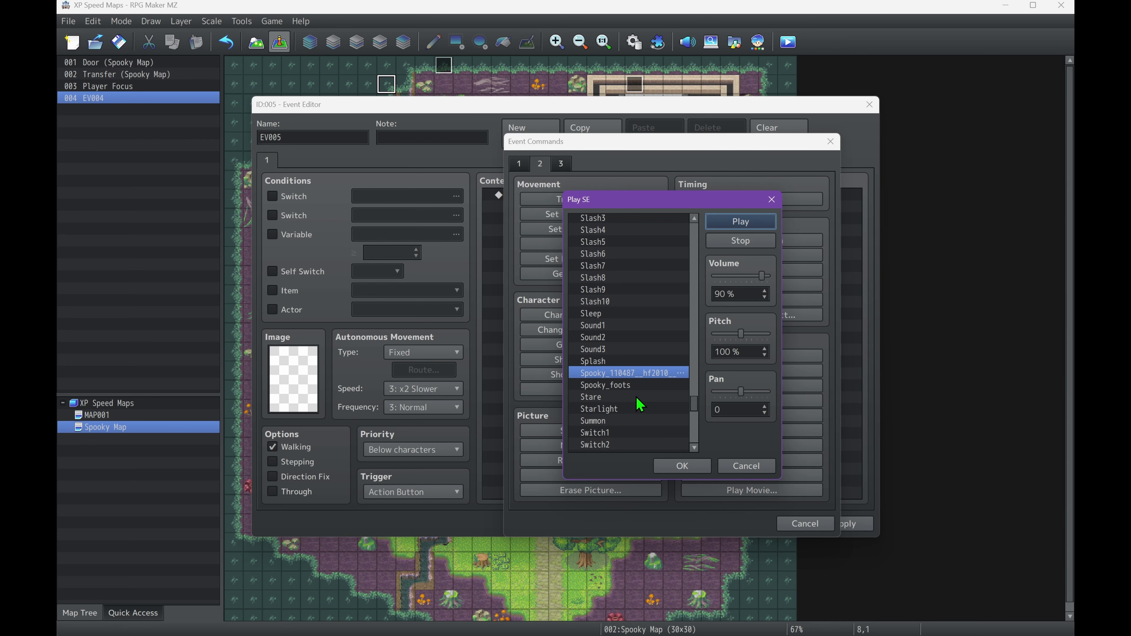
- Preview Spooky_foots, add it as the Play SE sound at 100% volume, and set the event's trigger to Parallel
click(597, 385)
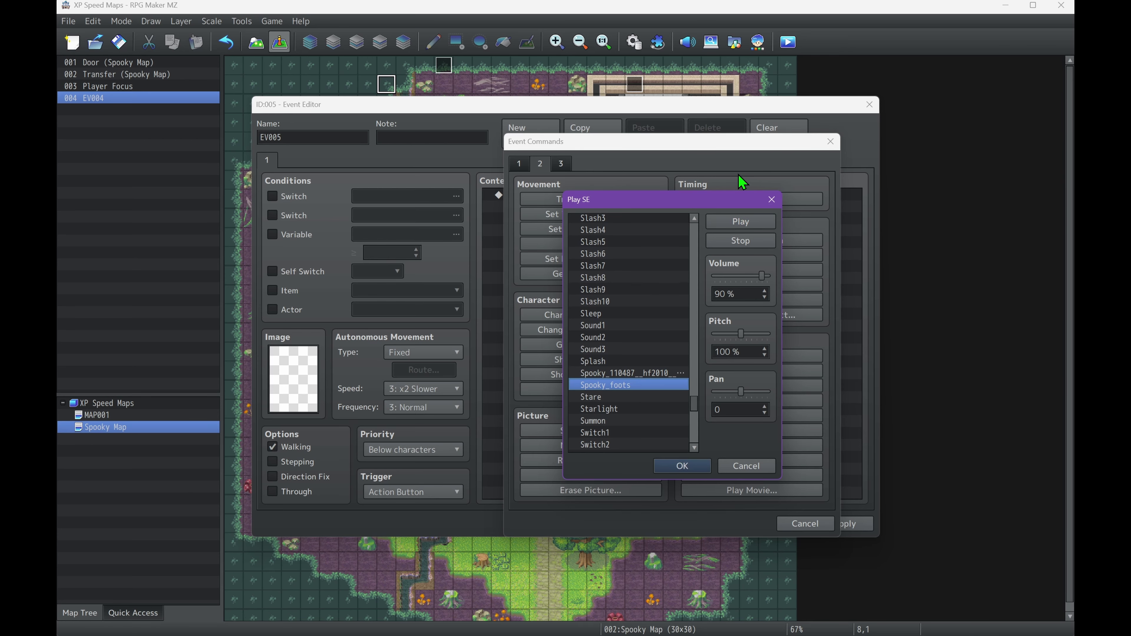
click(739, 227)
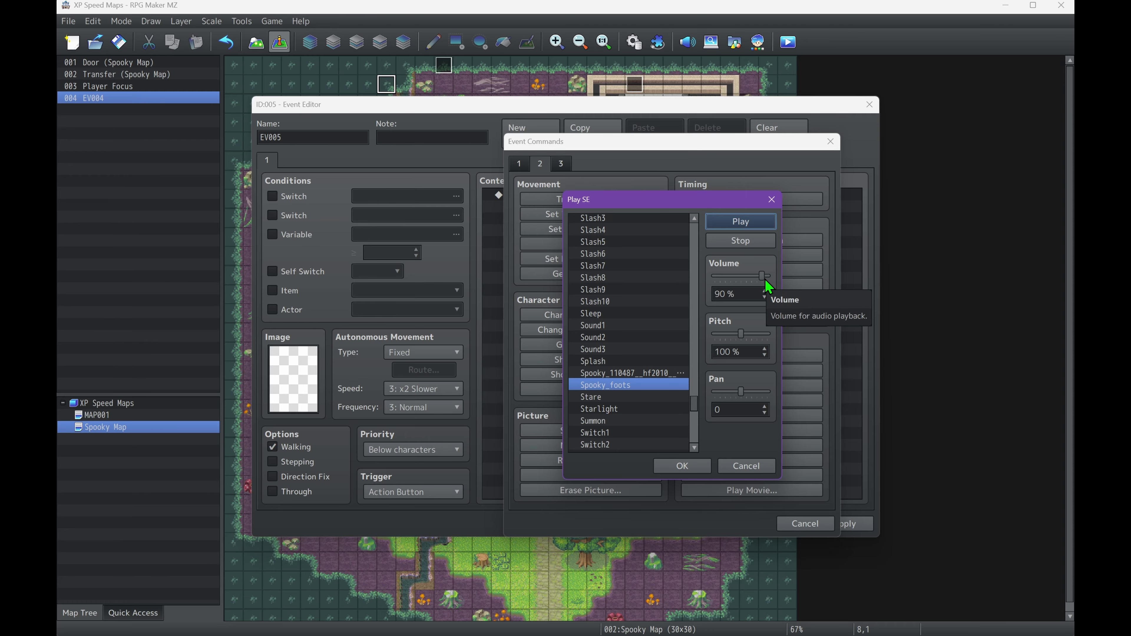
drag(765, 279, 786, 282)
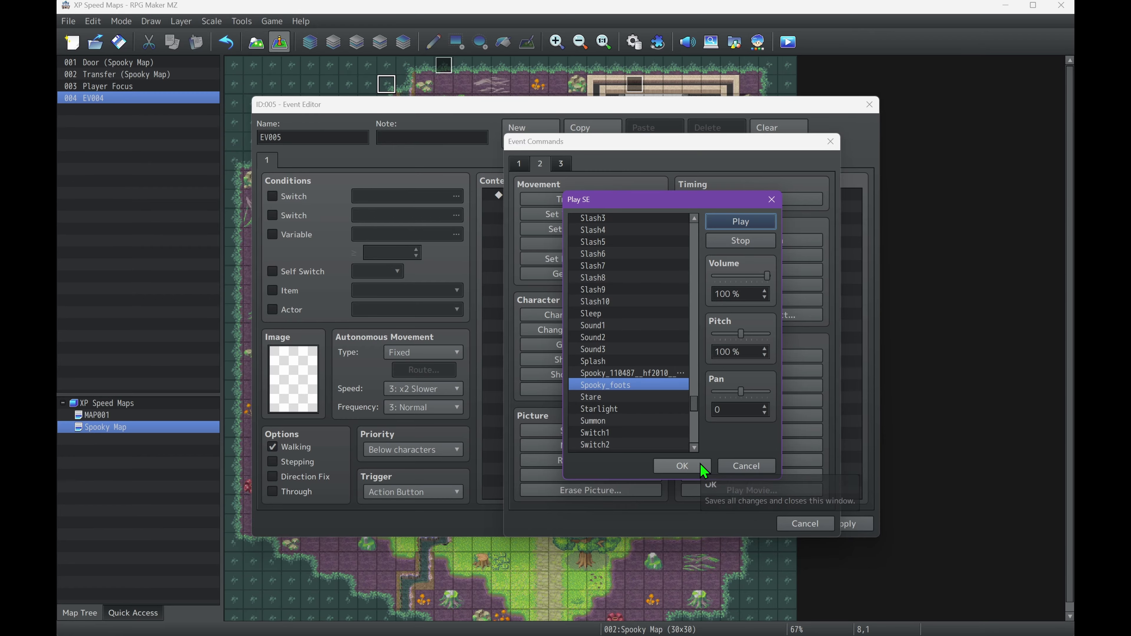
click(682, 466)
scroll(439, 487, down, 4)
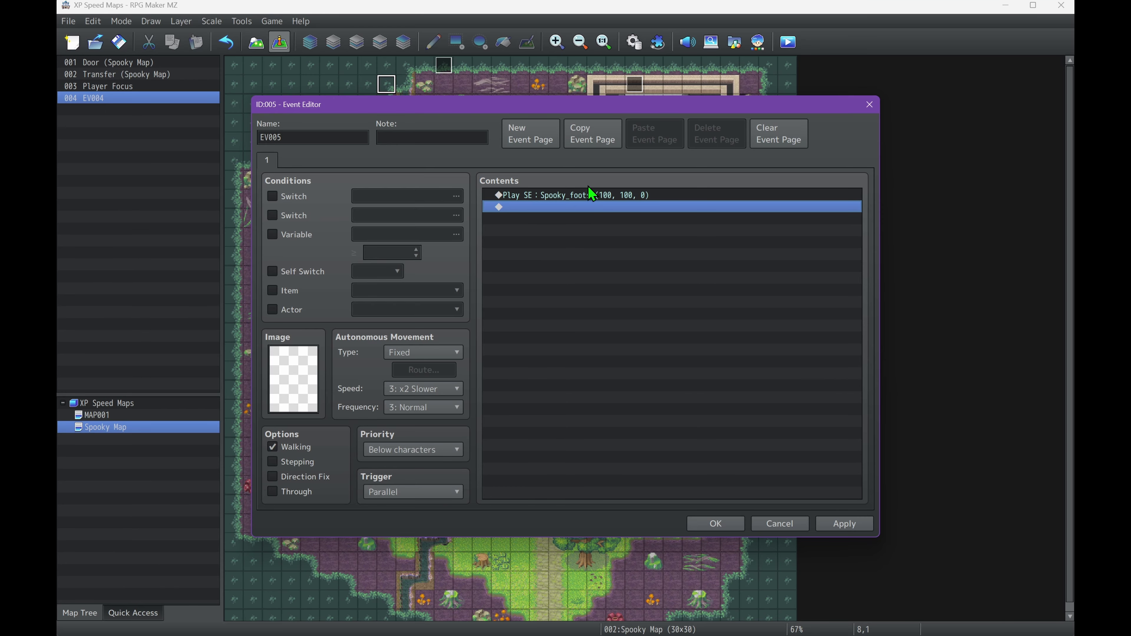
- Insert a Control Variables command above Play SE, using variable 0001 named Random Num 1
right_click(582, 196)
click(624, 204)
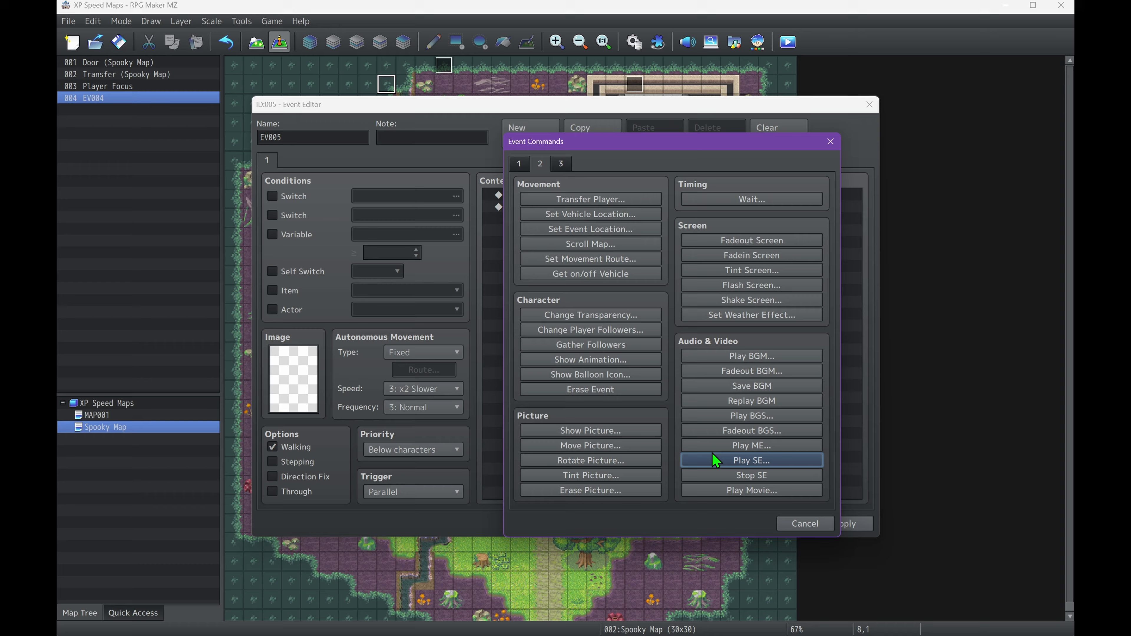
click(516, 159)
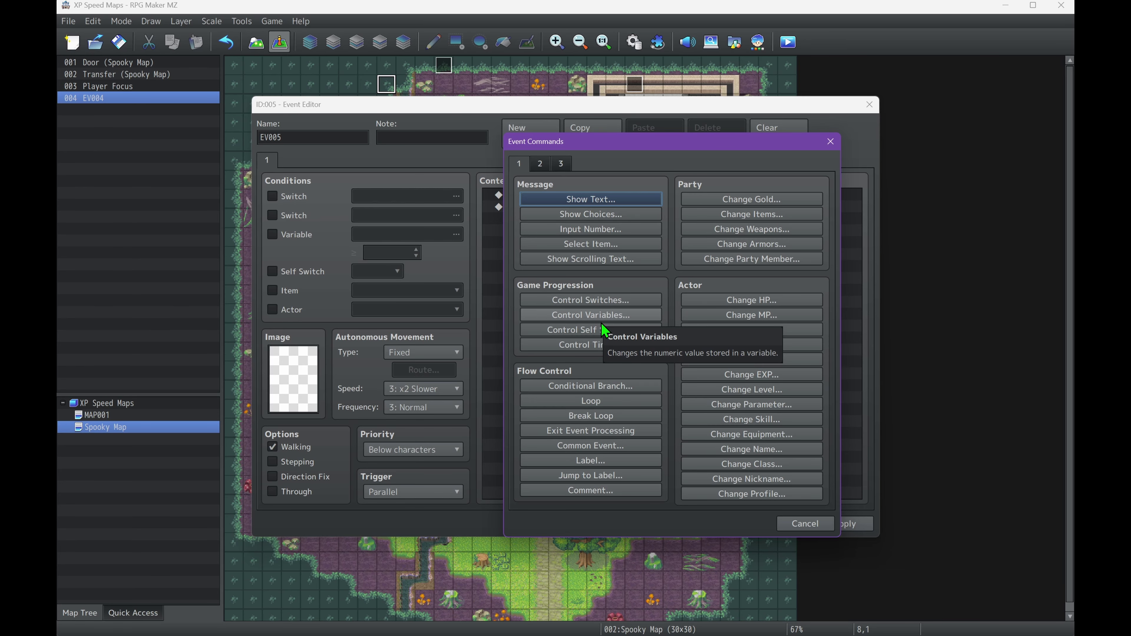
click(622, 316)
click(673, 250)
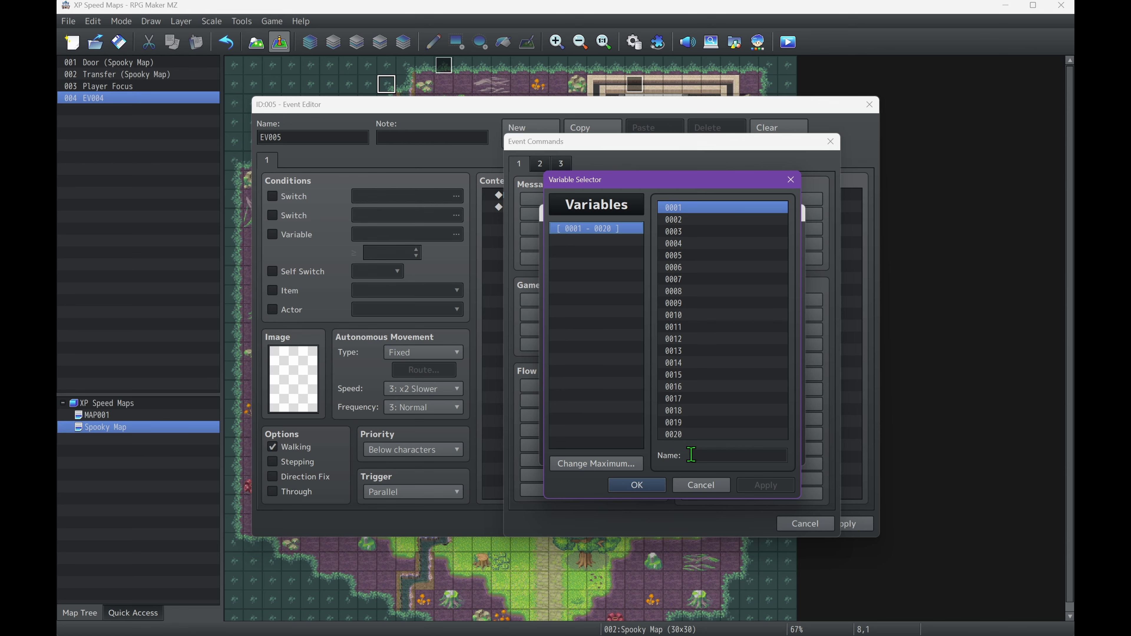
click(707, 458)
text(Random Num 1)
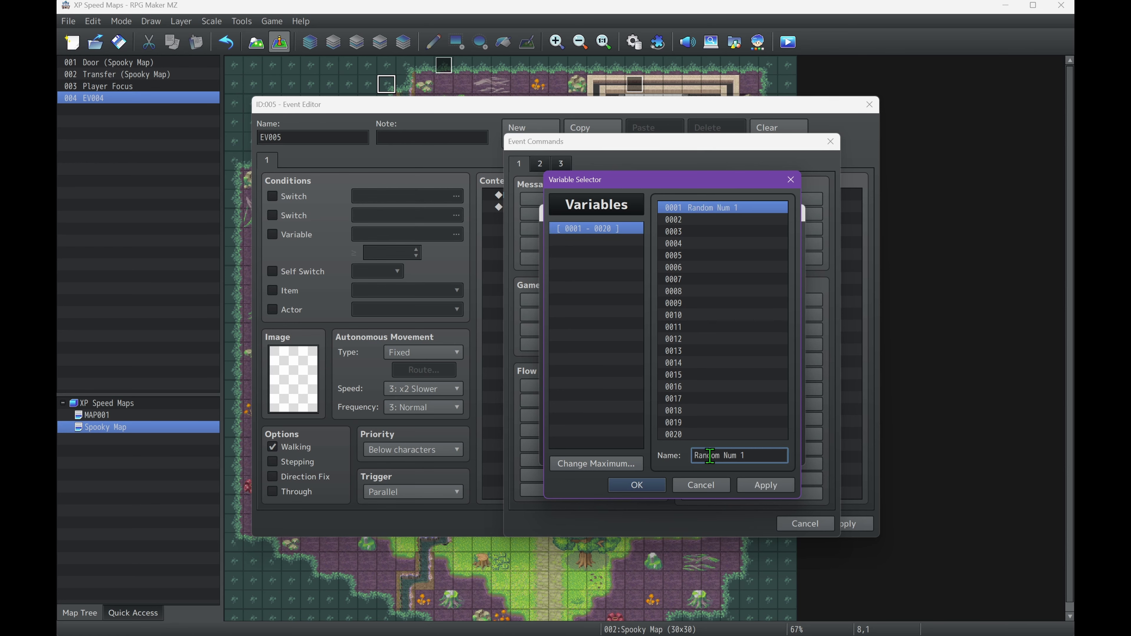
click(663, 485)
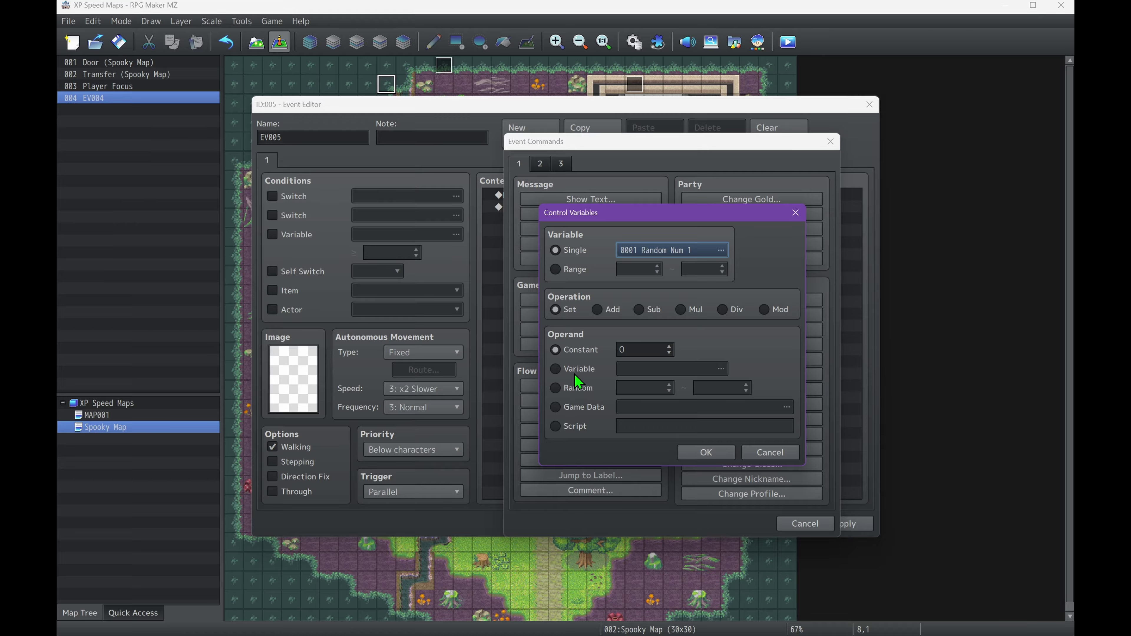
- Set Random Num 1 to a random value from 1 to 5 and apply the event changes
click(577, 387)
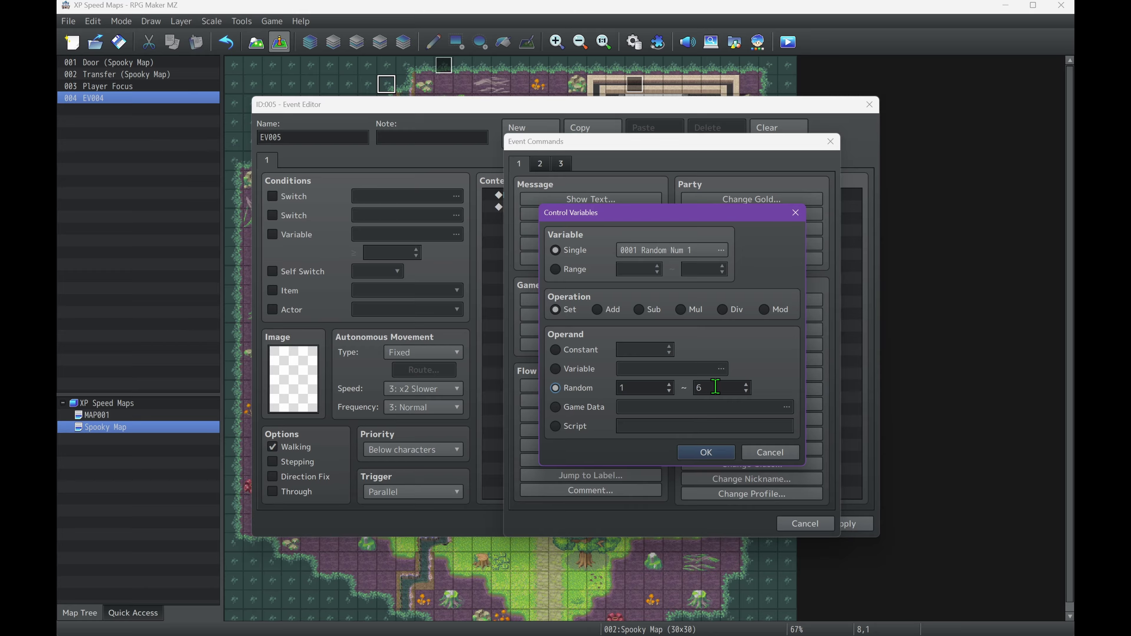
click(706, 451)
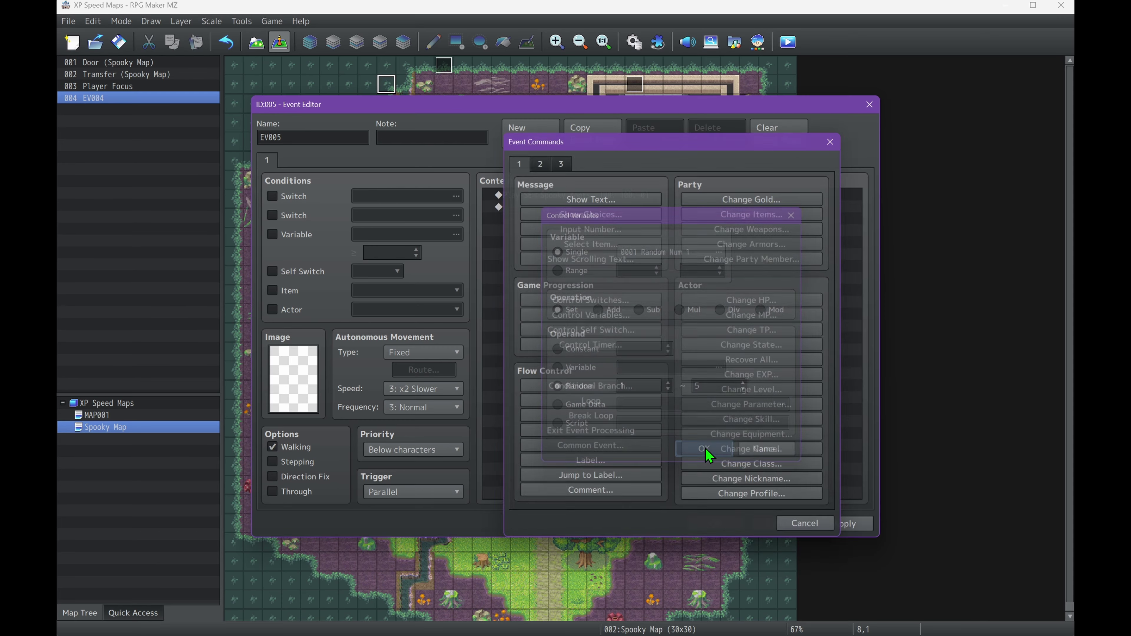
click(852, 522)
- Add a Conditional Branch for Random Num 1 = 5 with an Else branch, and move the Spooky_foots Play SE into the If part
right_click(530, 220)
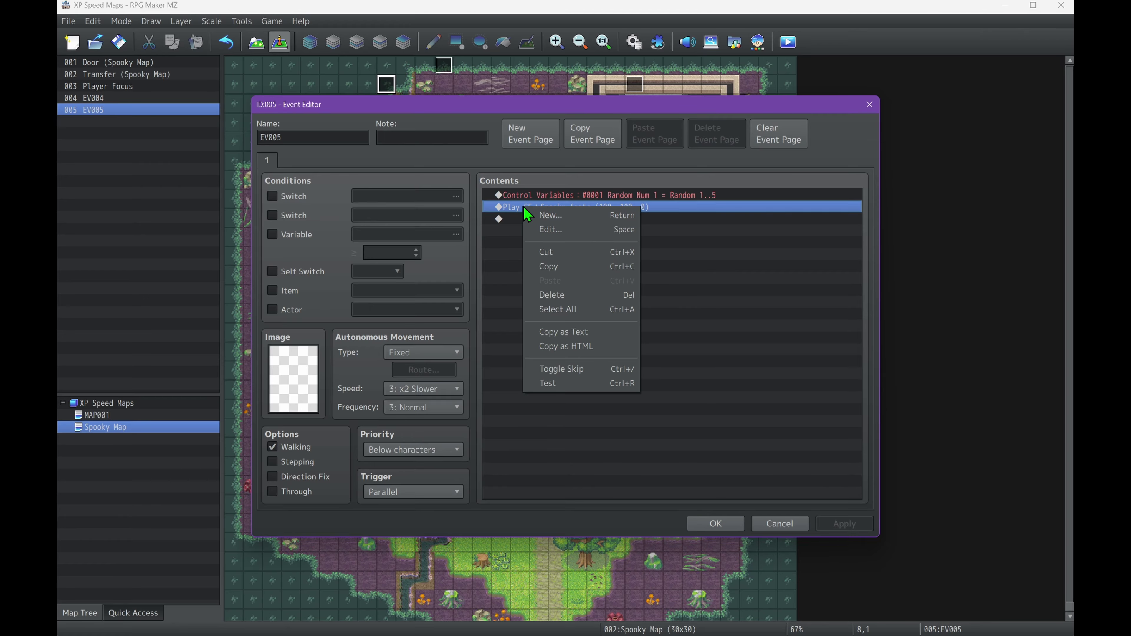
click(562, 222)
click(619, 385)
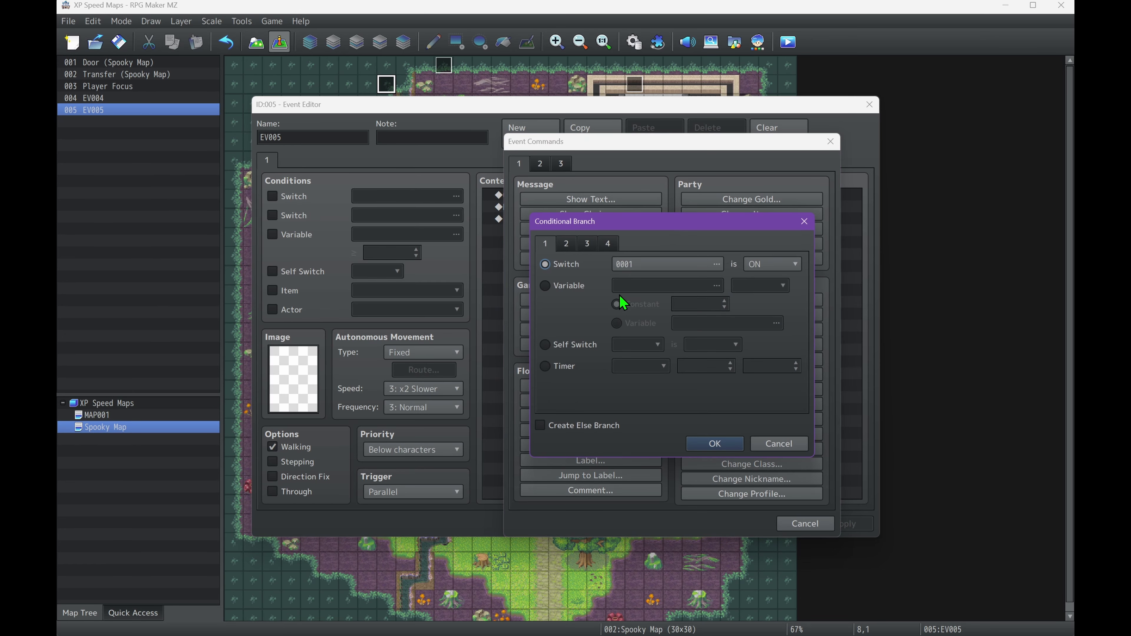
click(562, 284)
click(653, 288)
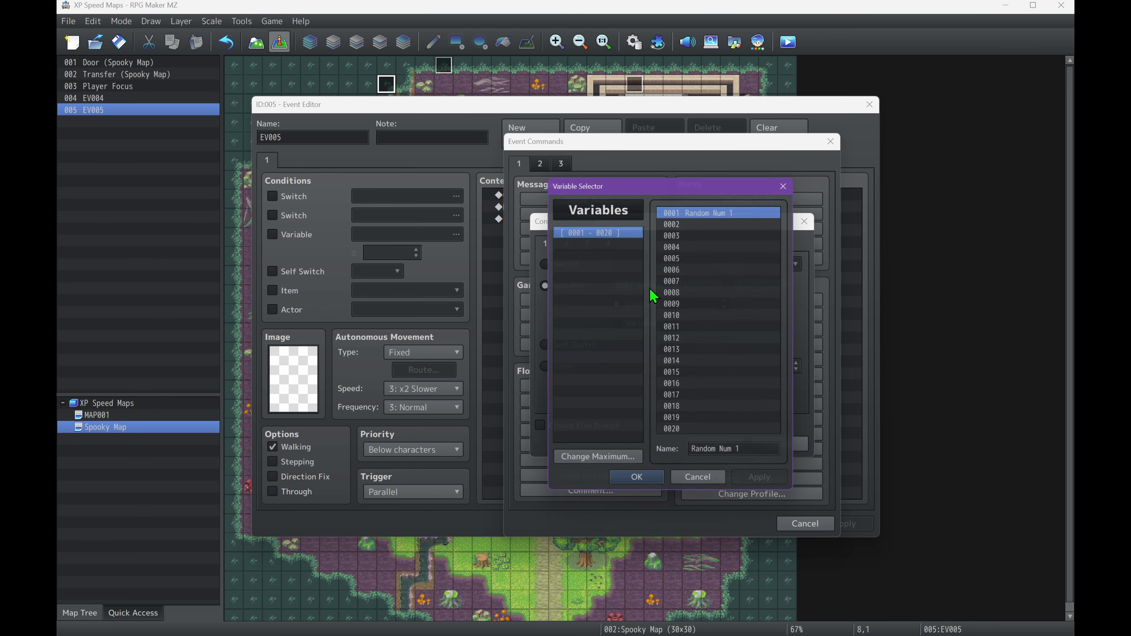
click(646, 485)
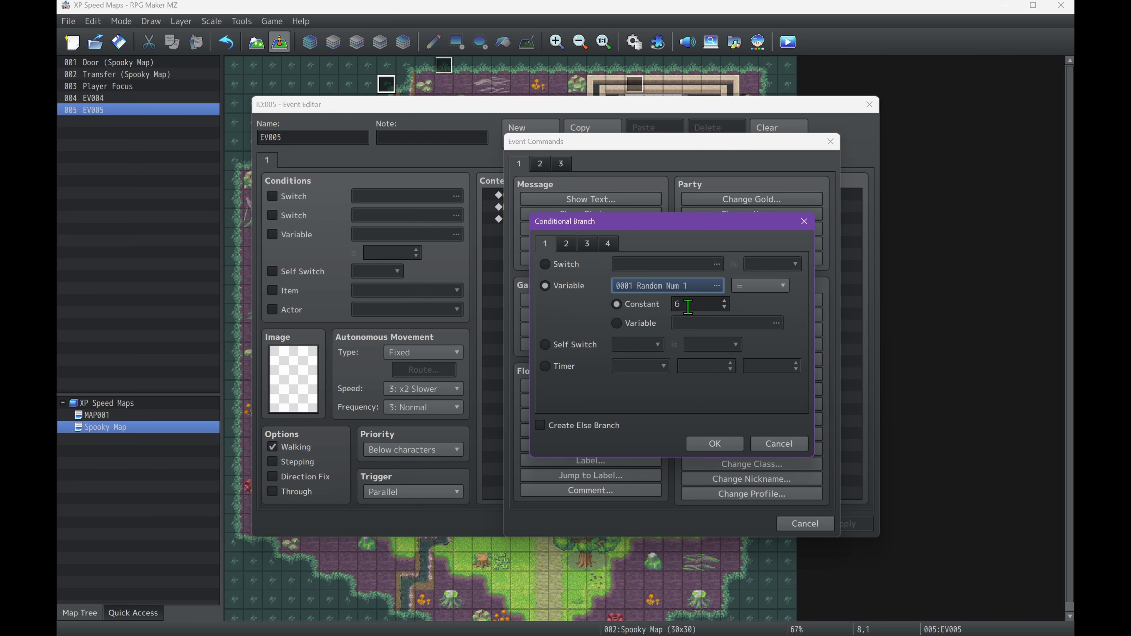
scroll(688, 307, down, 1)
click(579, 424)
click(697, 444)
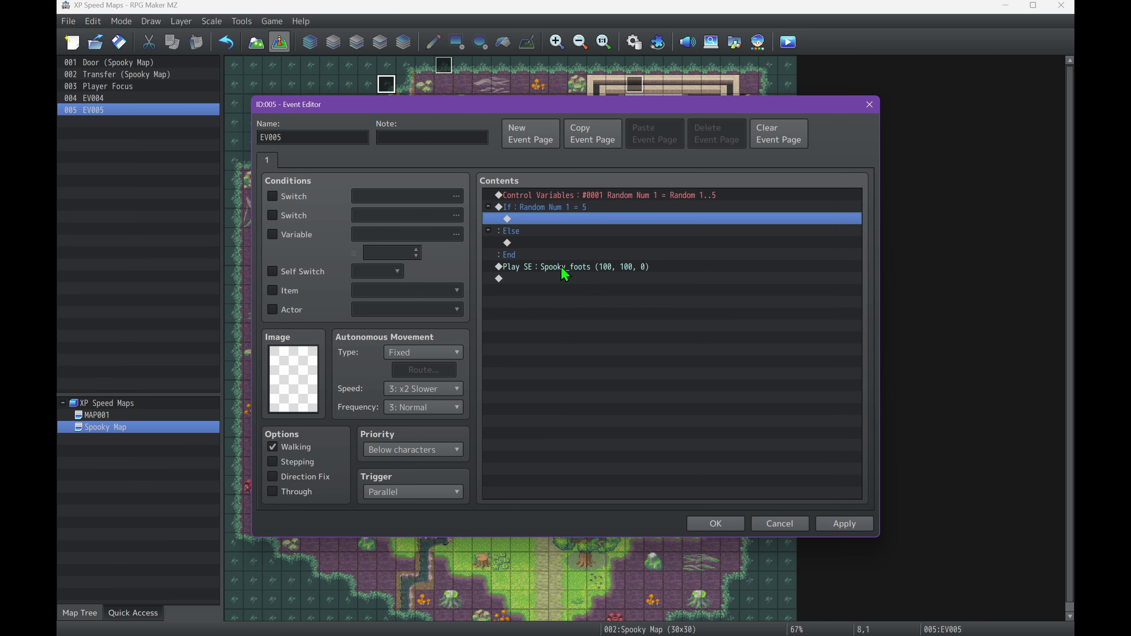
drag(561, 267, 561, 224)
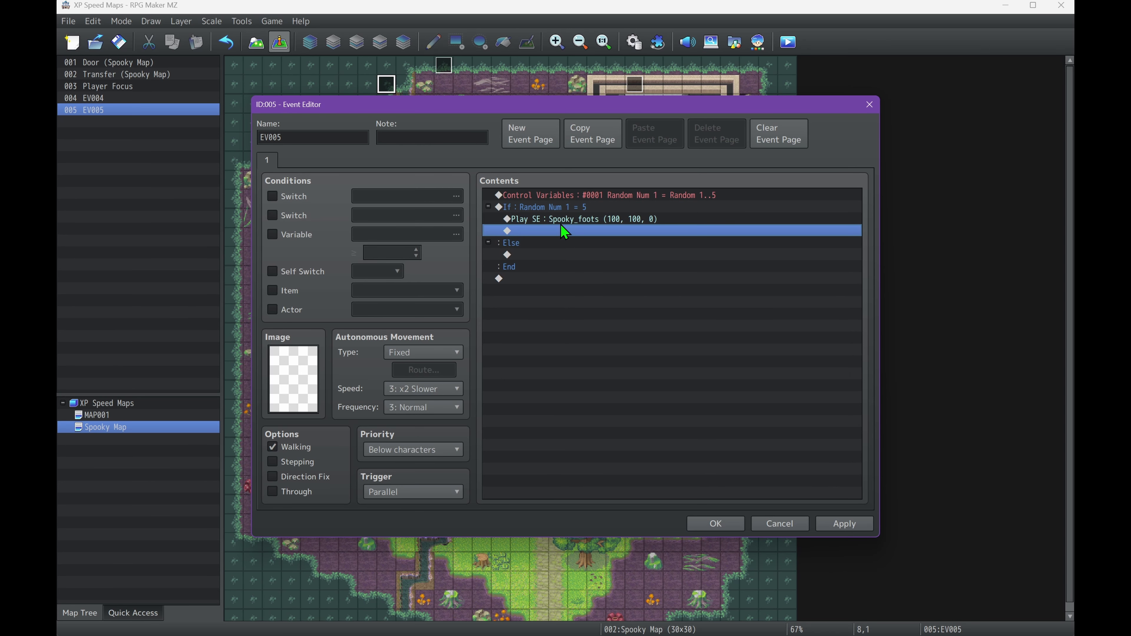
- Add a Jump to Label command targeting the label top inside the Else branch
click(546, 257)
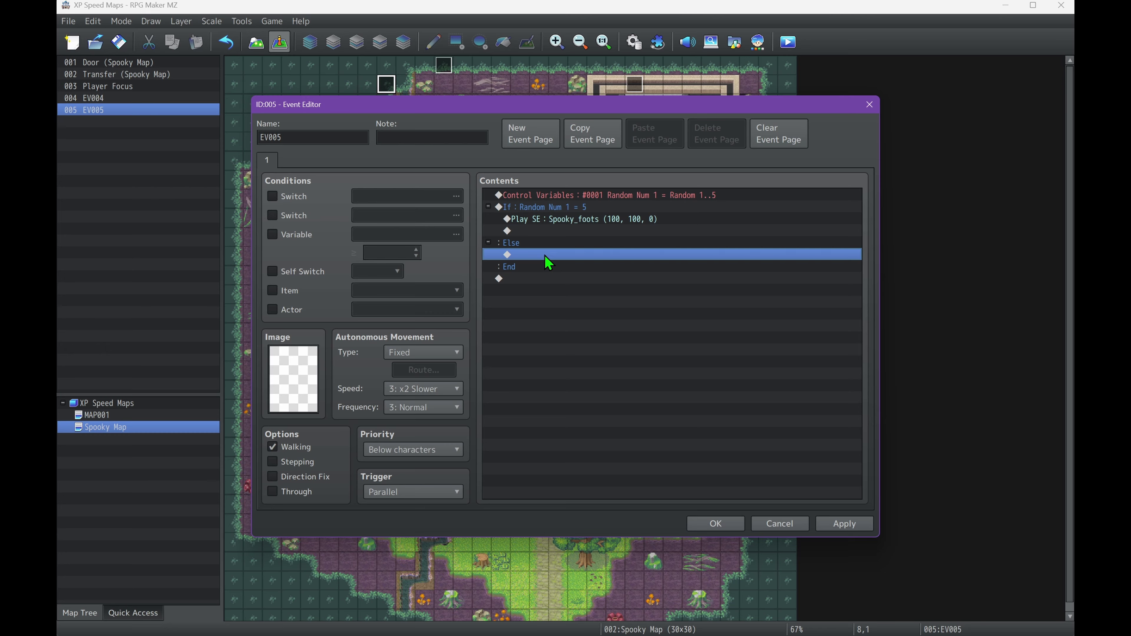
double_click(549, 263)
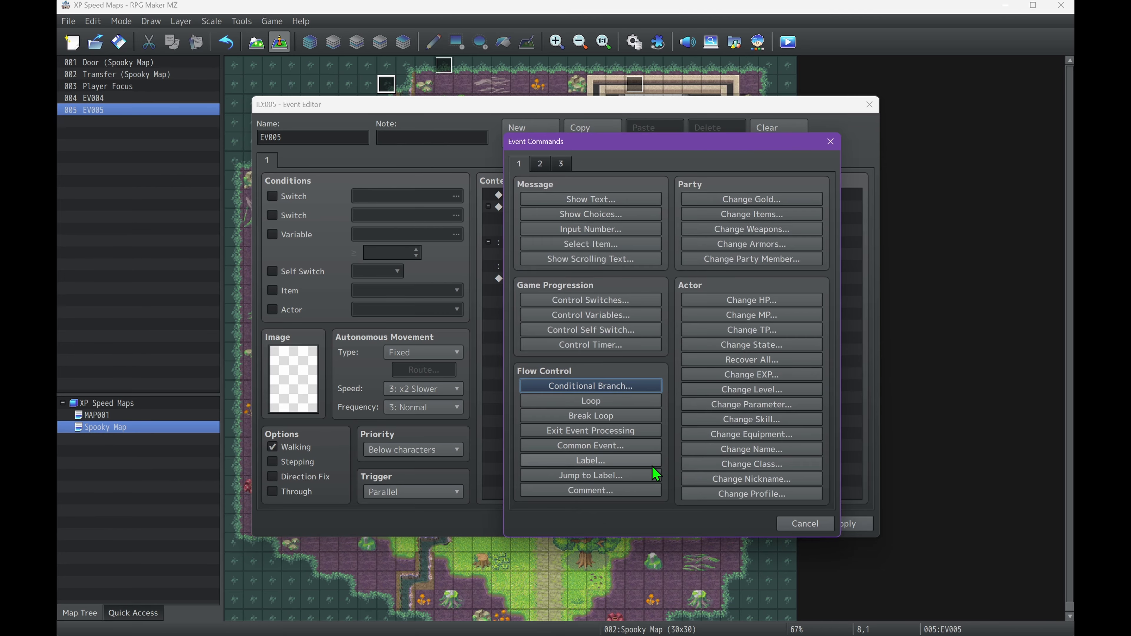
click(637, 475)
text(to)
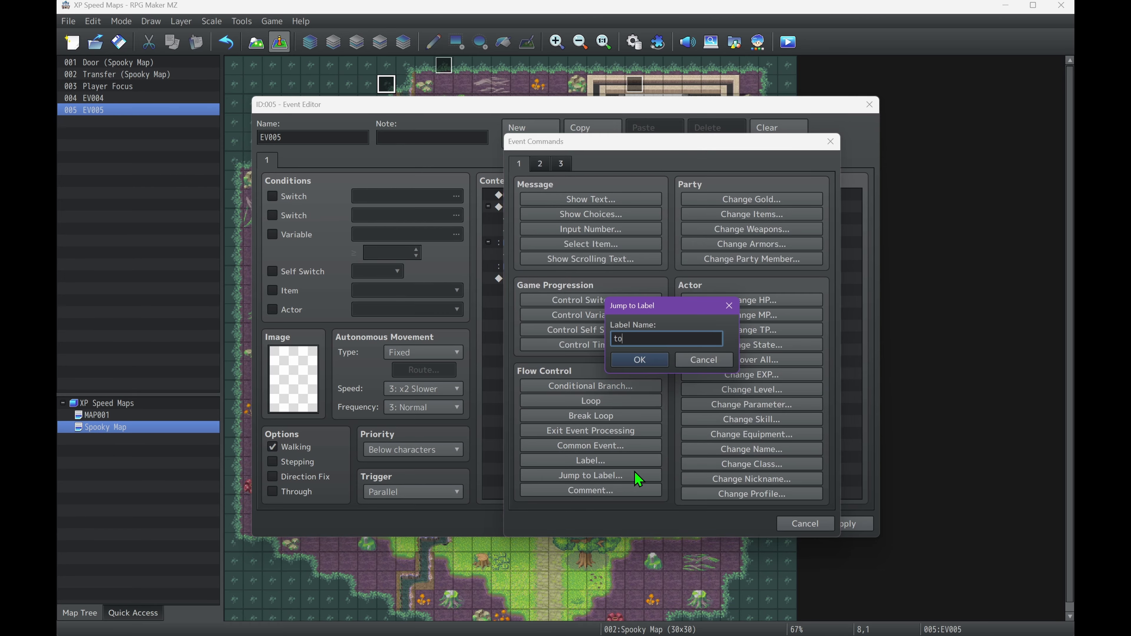
text(p)
key(Return)
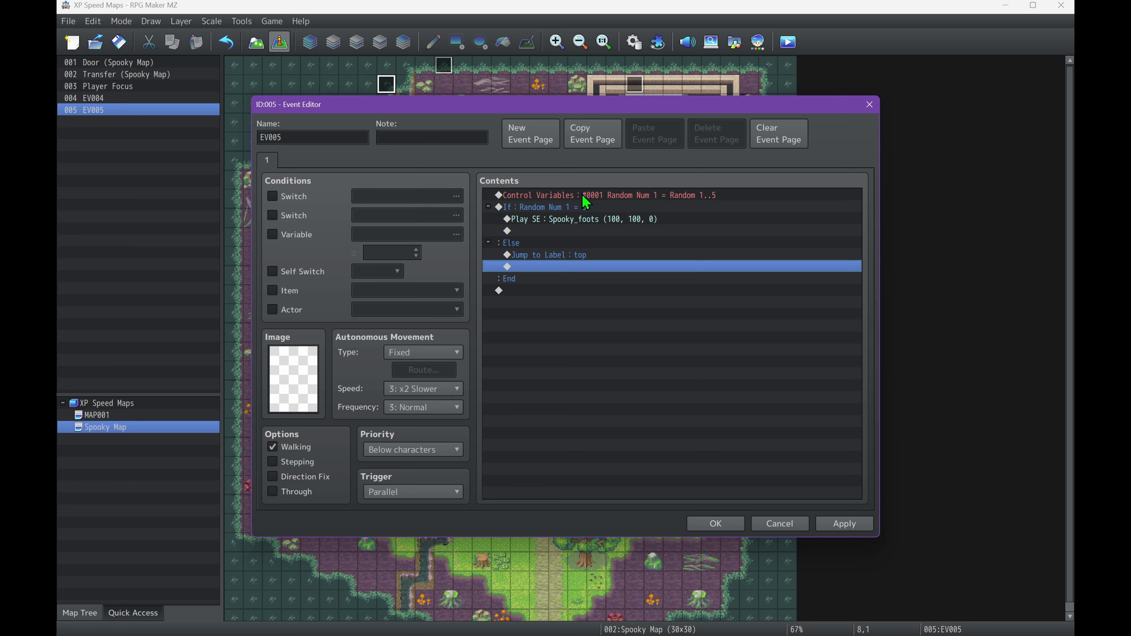
- Insert a Label command named top above the Control Variables command
right_click(585, 197)
click(601, 202)
click(574, 466)
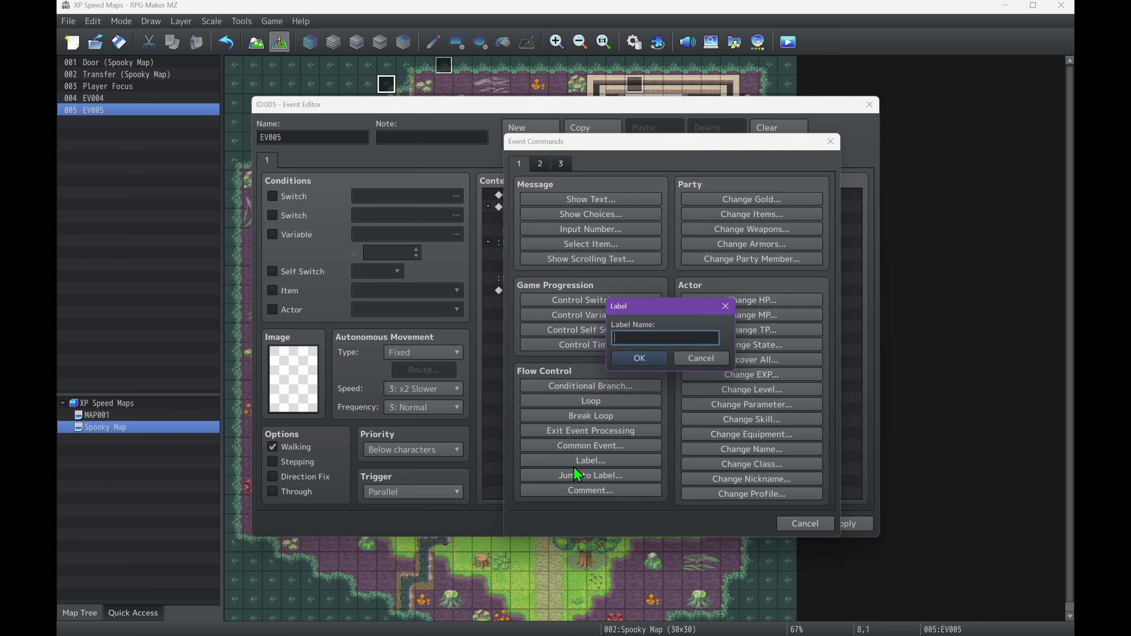
text(top)
key(Return)
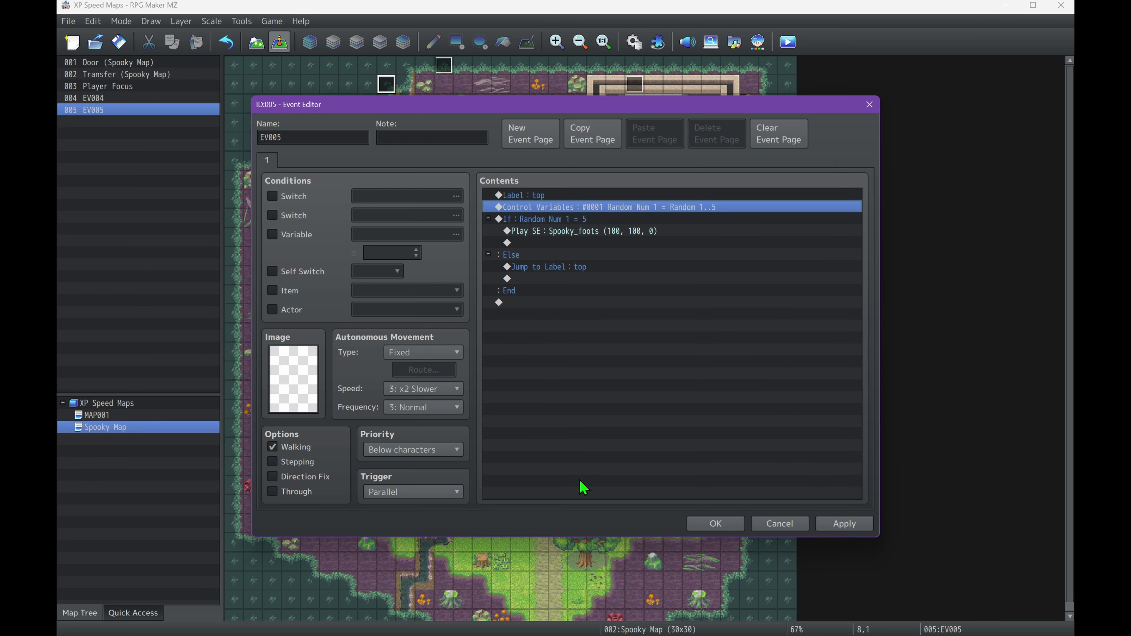
- Copy the Jump to Label command from the Else branch to the end of the command list
click(546, 269)
click(537, 304)
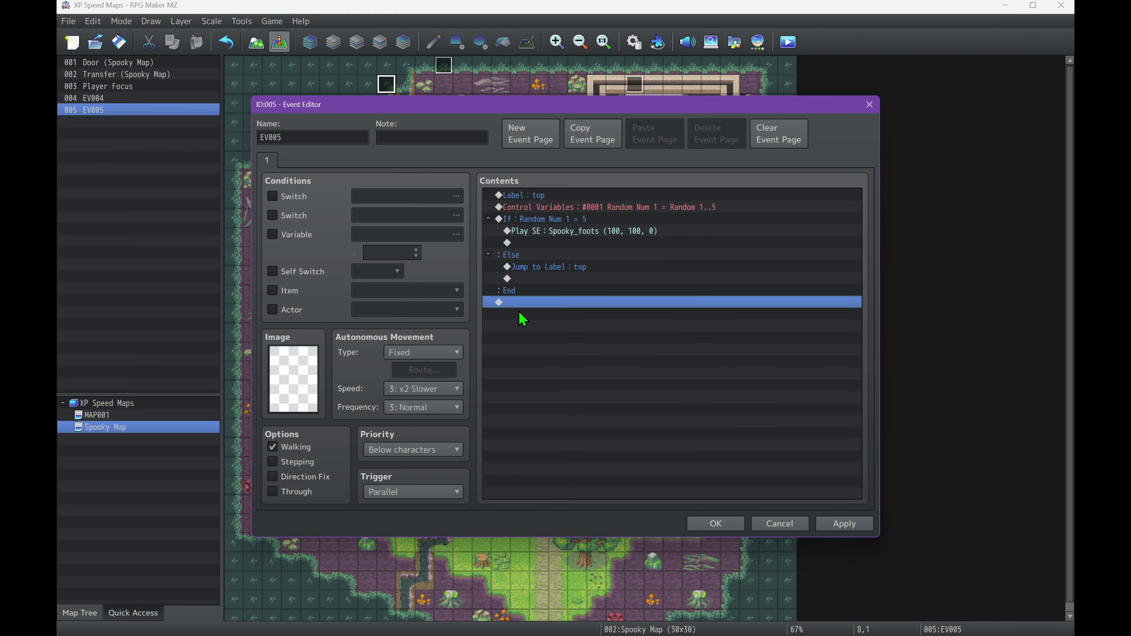
key(ctrl+v)
- Insert a Wait command of 5 frames before the Jump to Label in the Else branch
right_click(545, 280)
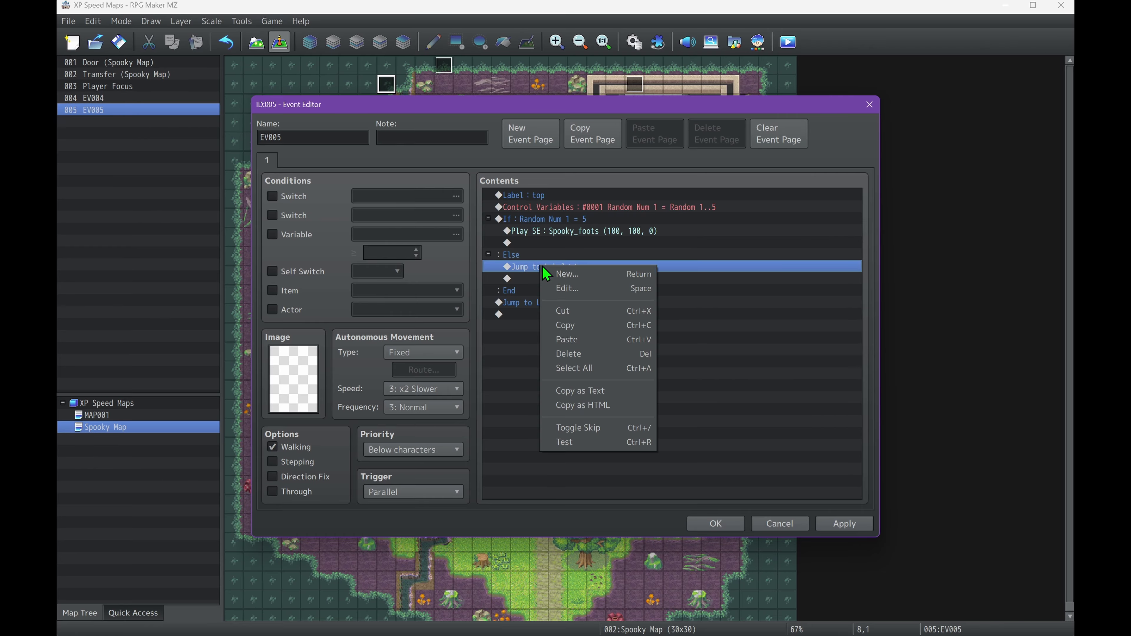
click(562, 278)
click(546, 170)
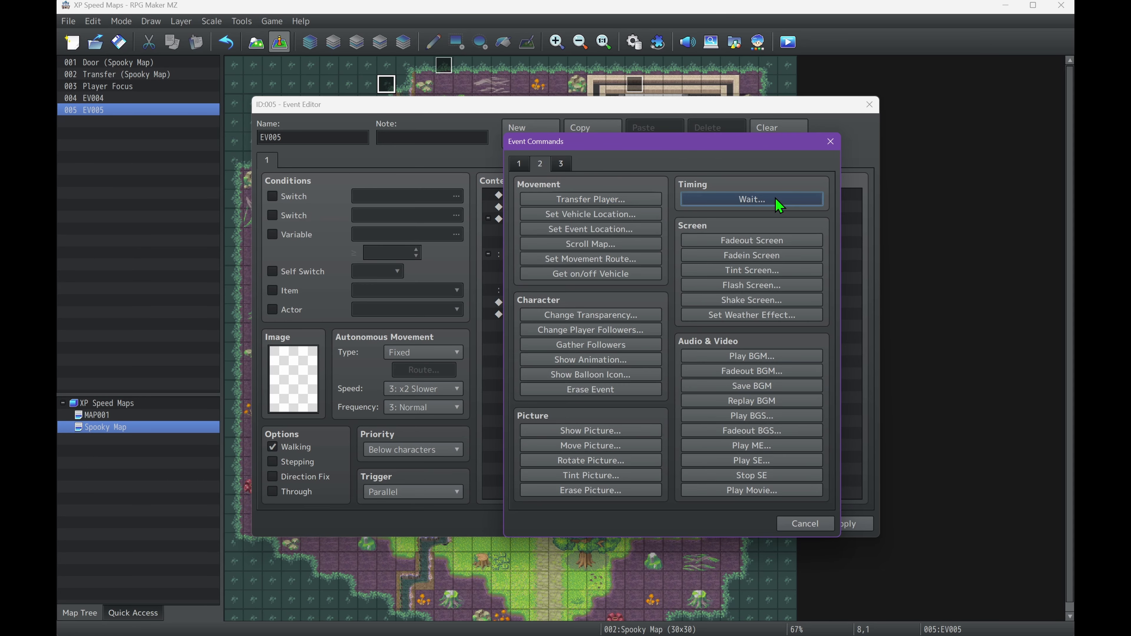
click(777, 201)
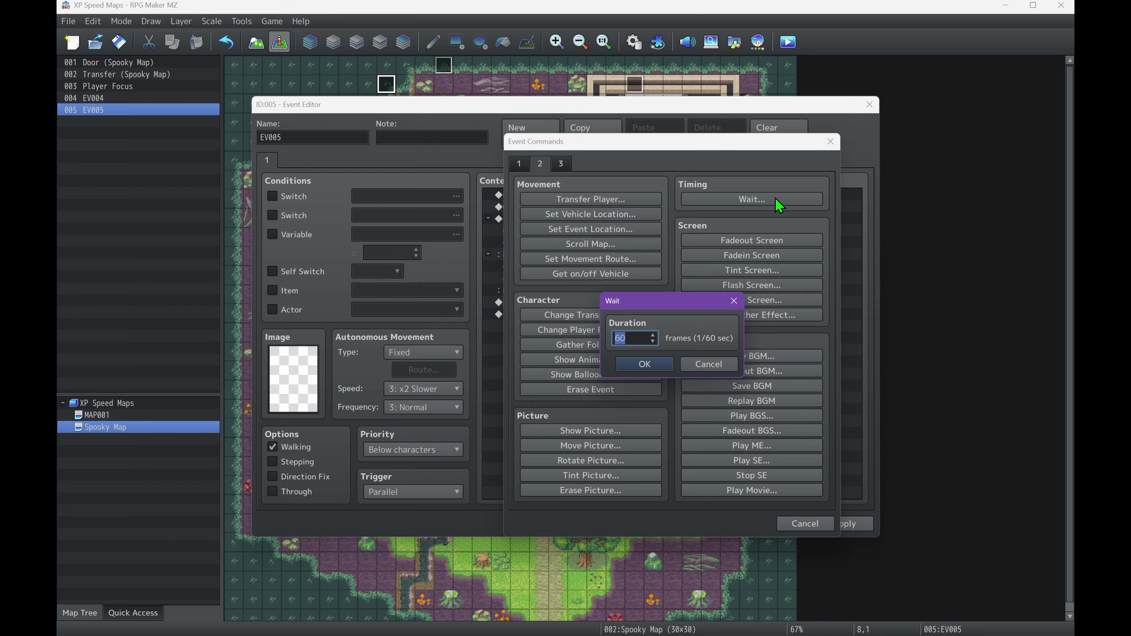
text(5)
key(Return)
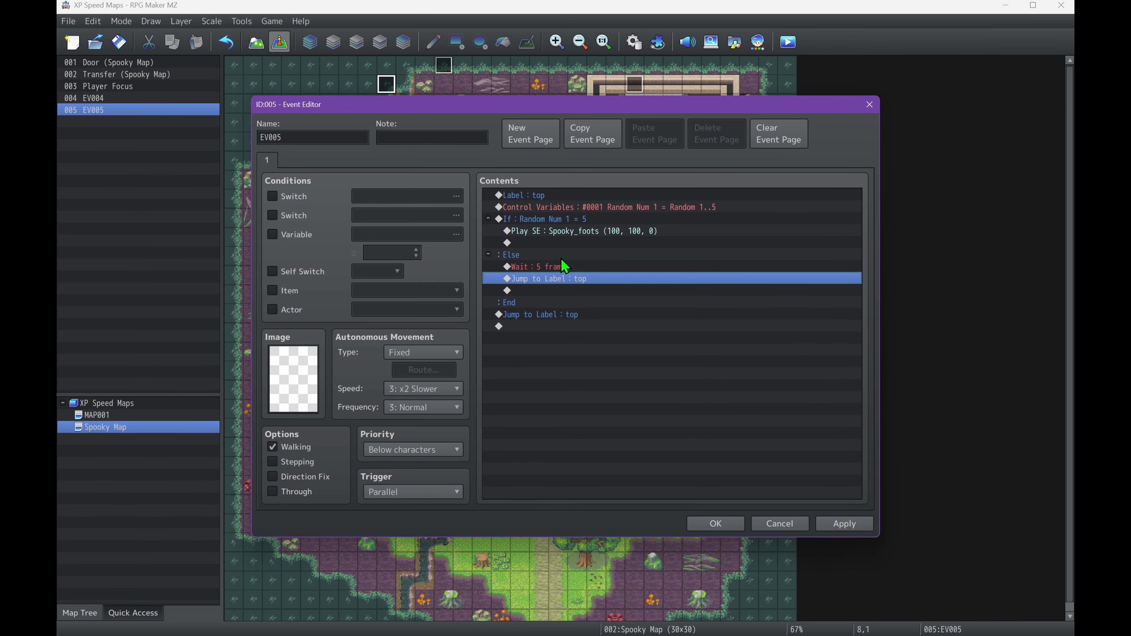
- Copy the 5-frame Wait in front of the final Jump to Label, then save and close the event
click(558, 264)
click(576, 315)
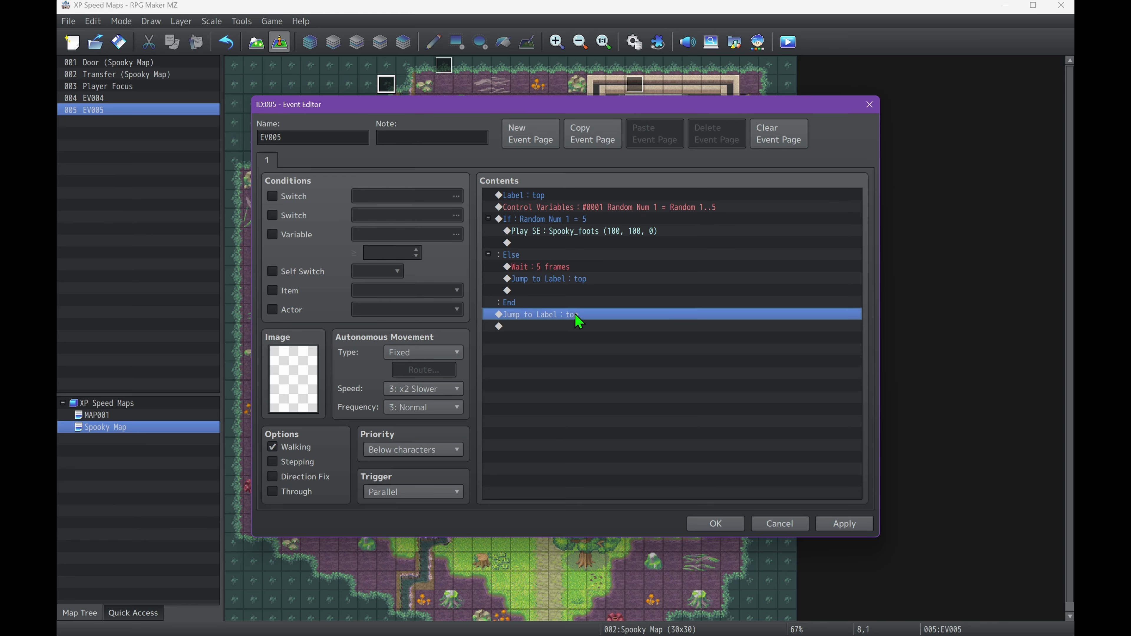
text(Wait : 5 frames)
click(845, 523)
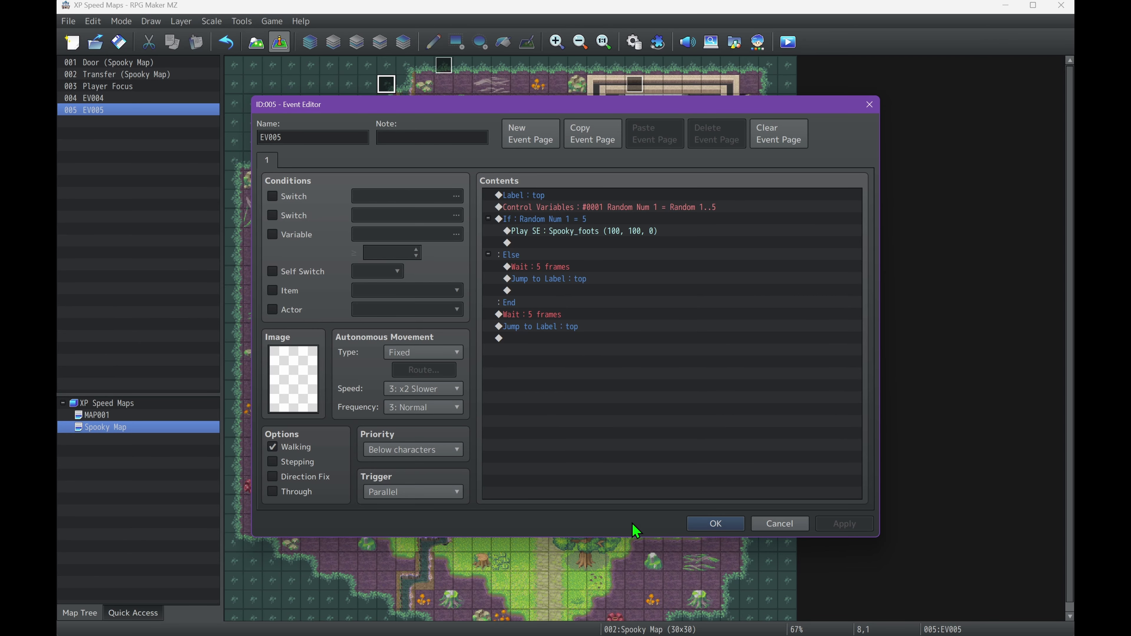
click(715, 524)
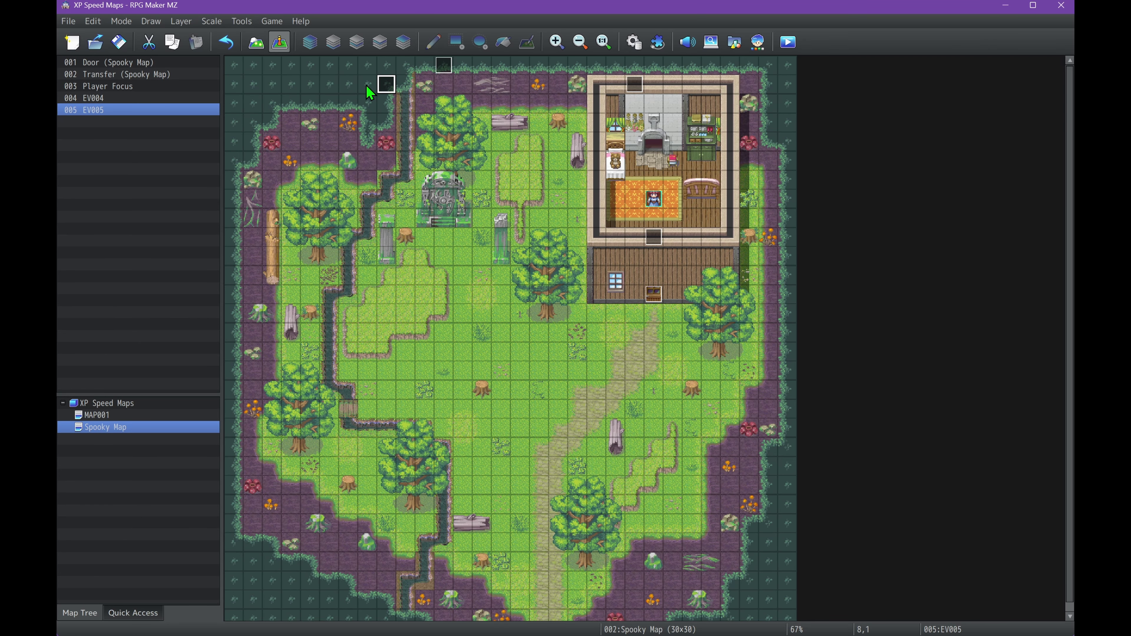
- Duplicate event EV005 at map position 6,1 and open the copy for editing
key(ctrl+c)
click(348, 84)
key(ctrl+v)
double_click(348, 84)
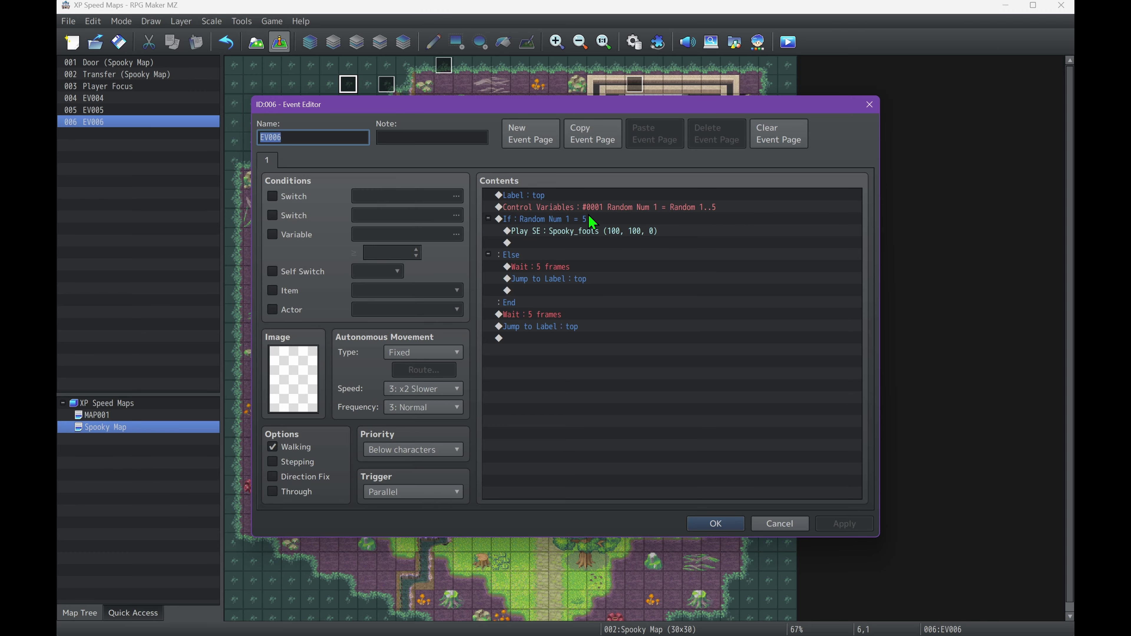
- Change the sound effect in EV006's If branch to Spooky_110487__hf2010__spooky-zone
double_click(579, 233)
click(630, 322)
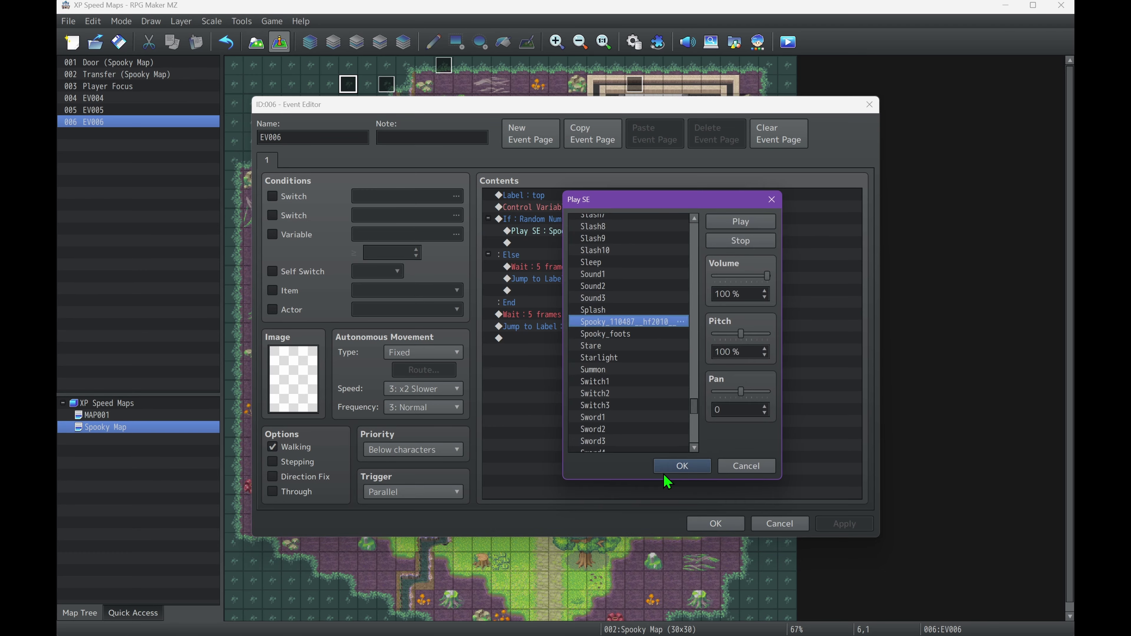
click(669, 467)
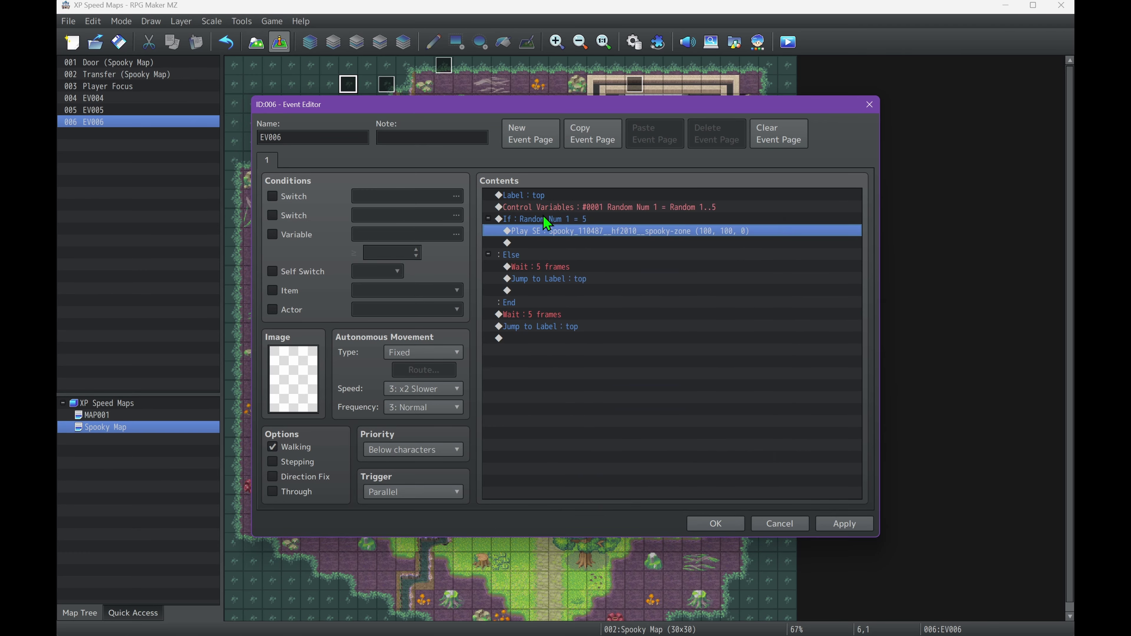
- Set the conditional branch in EV006 to check for the constant 10 and apply the change
double_click(578, 218)
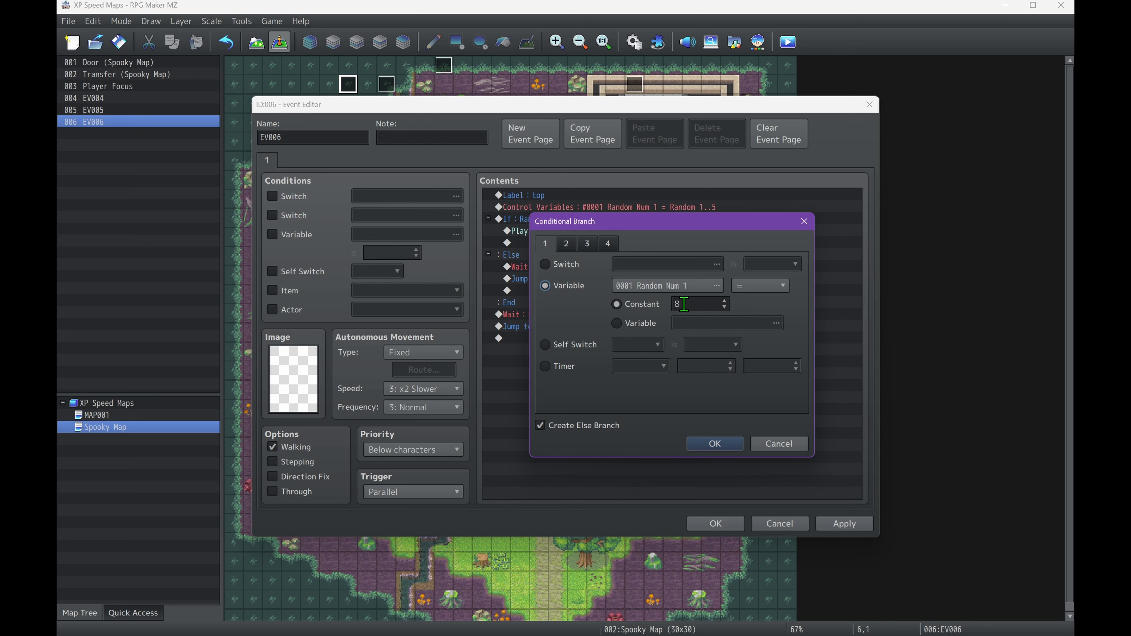
click(710, 446)
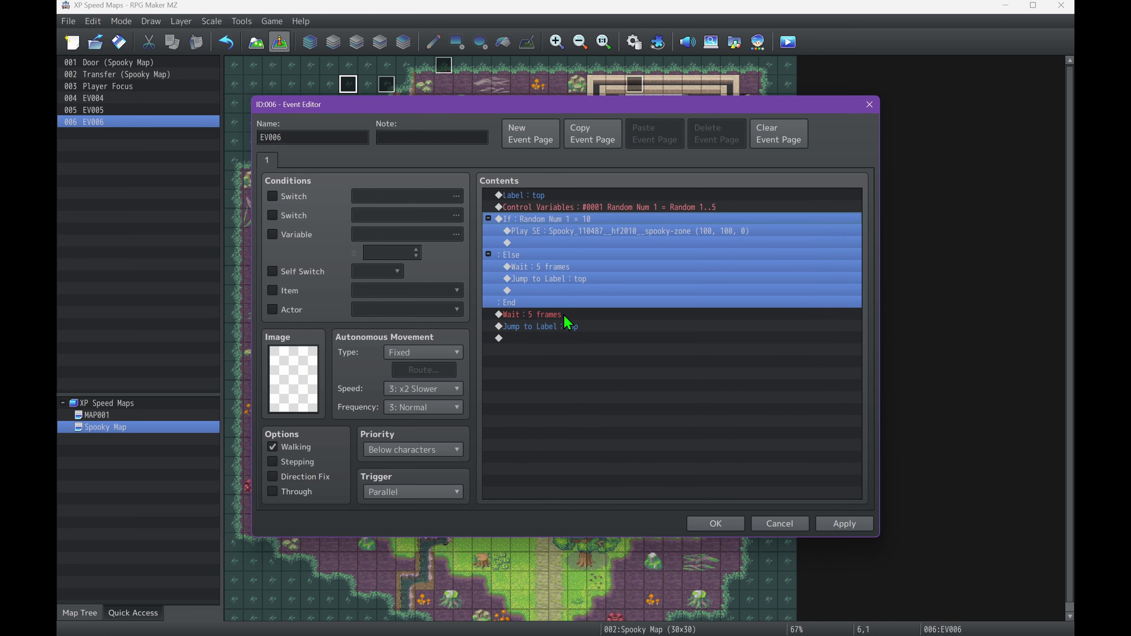
click(845, 523)
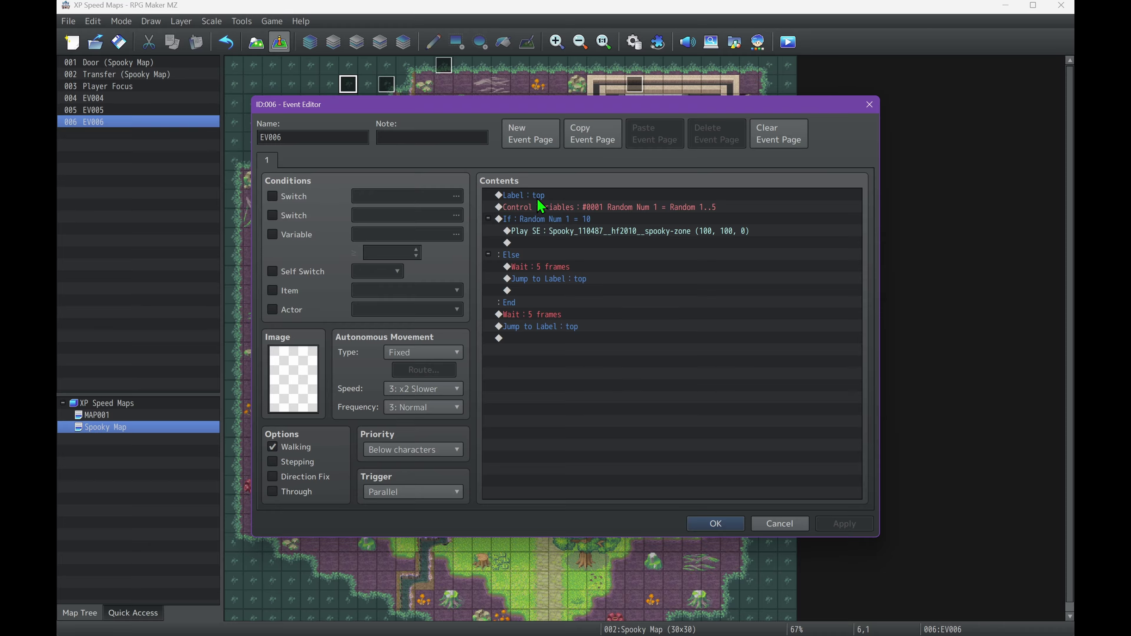
- Switch the variable checked by EV006's conditional branch to 0002
double_click(566, 219)
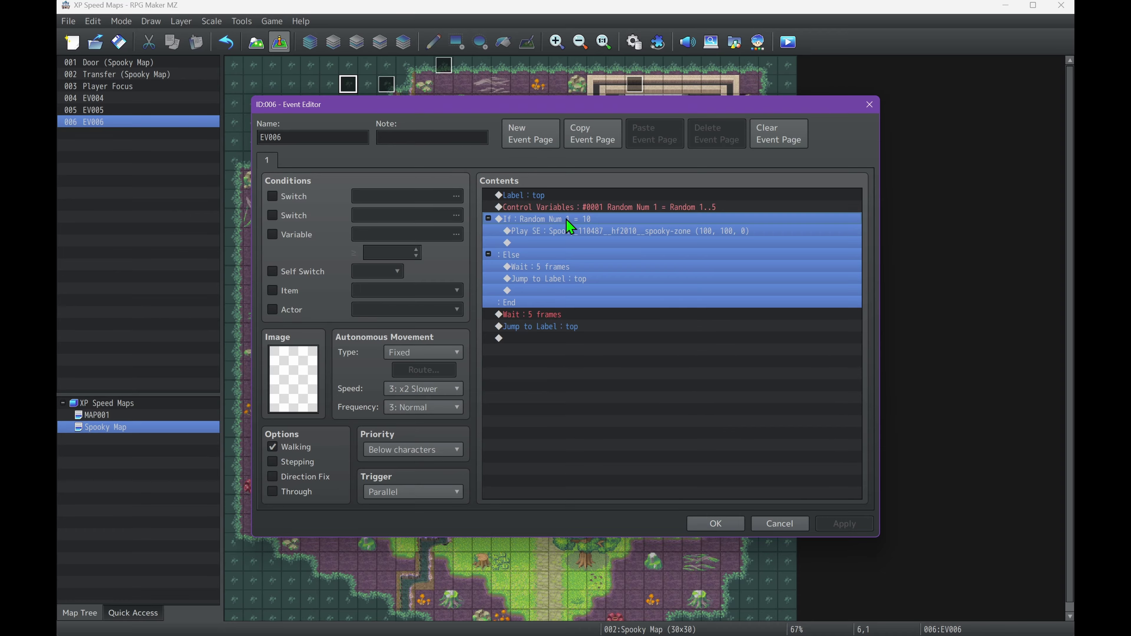
click(695, 284)
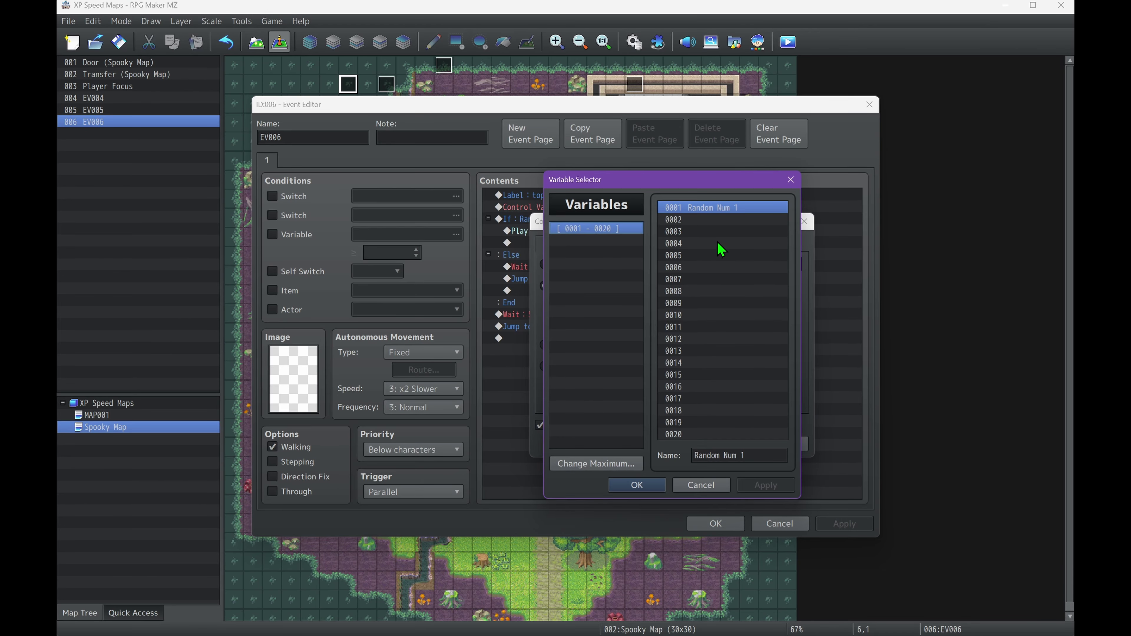
double_click(712, 221)
click(695, 439)
- Point EV006's Control Variables command at variable 0002 and name that variable Random Num 2
double_click(558, 207)
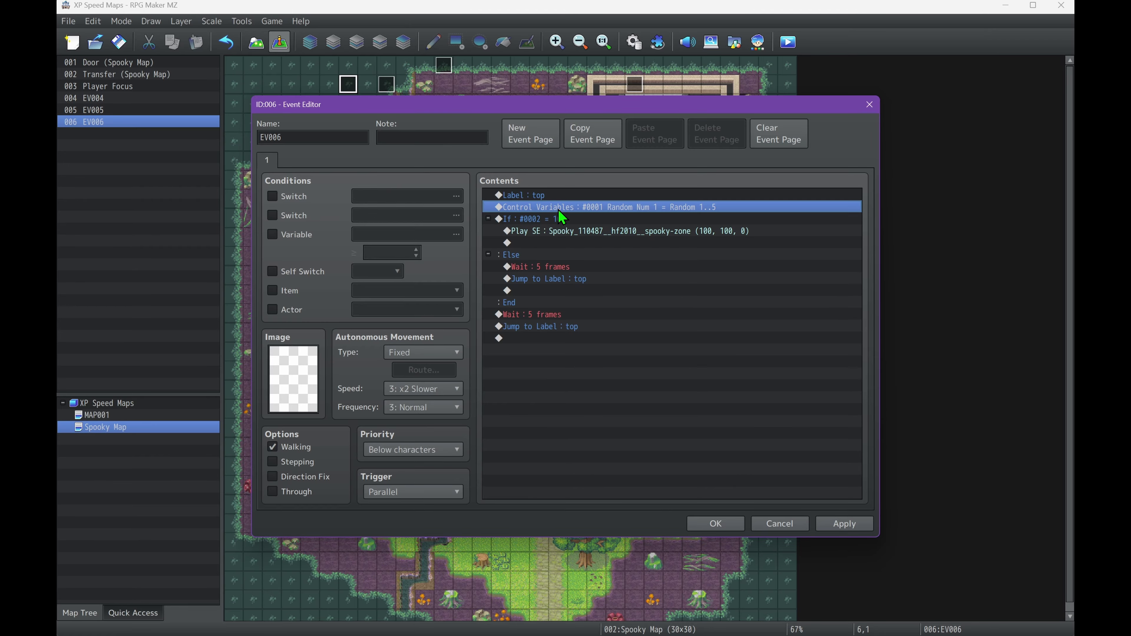
click(692, 257)
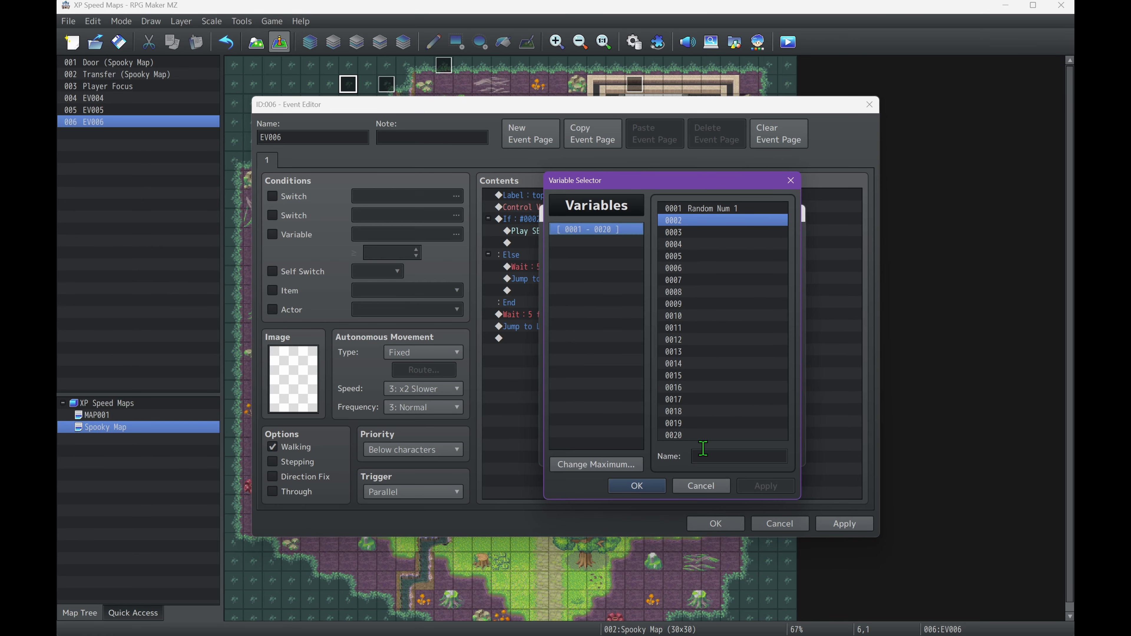
click(704, 455)
text(Random Num 2)
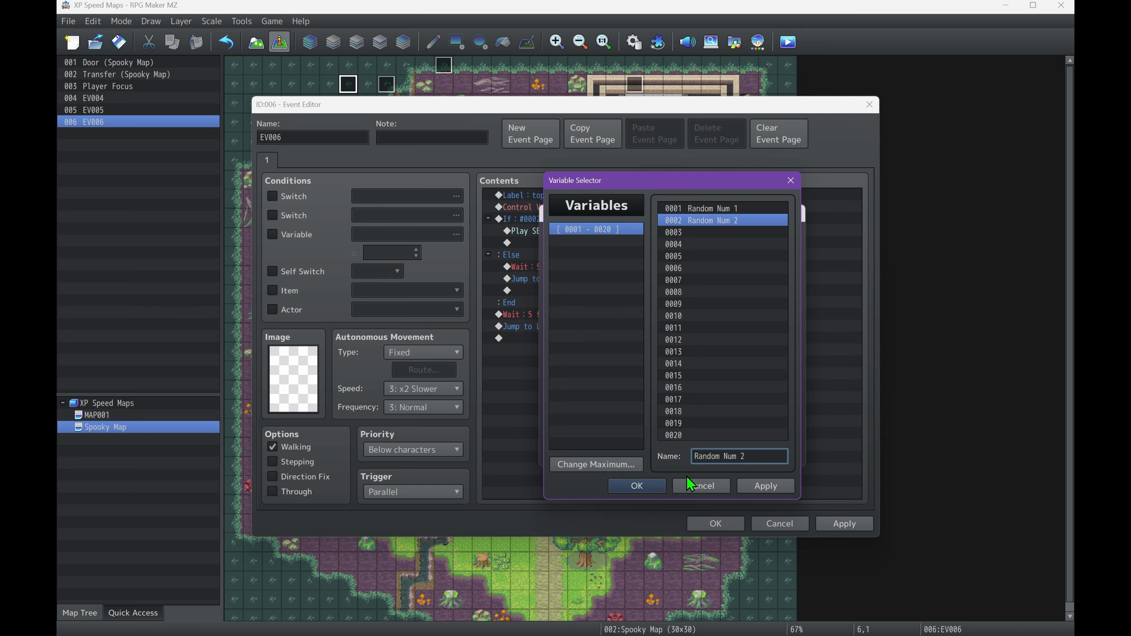
key(Return)
click(700, 458)
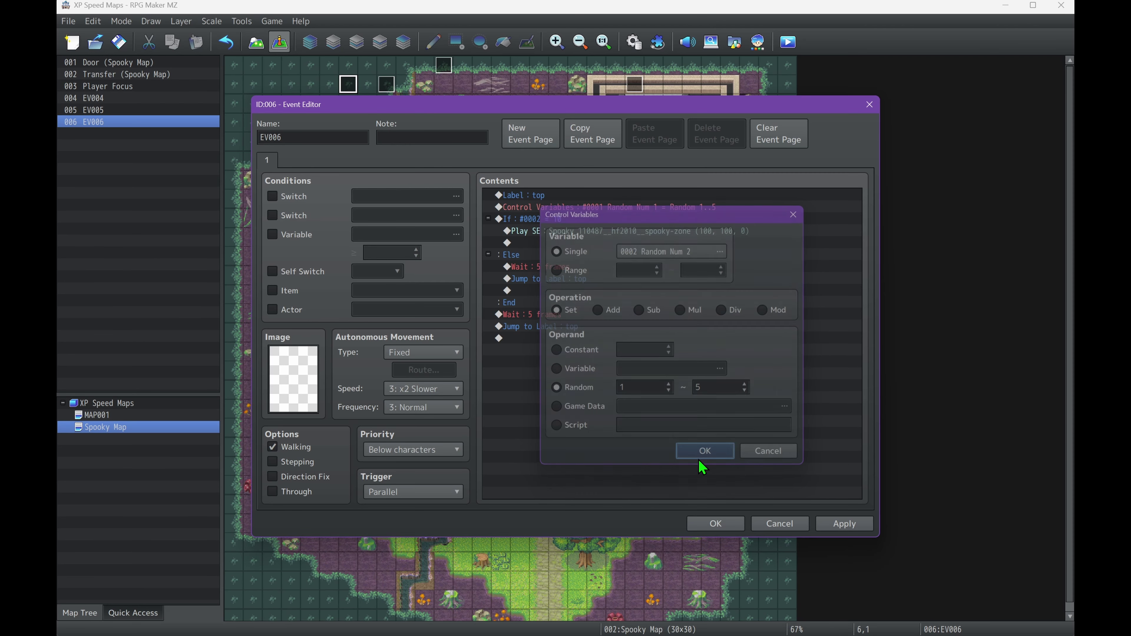
- Confirm the conditional branch with Random Num 2 equal to 10, then save and close EV006
click(543, 219)
double_click(543, 219)
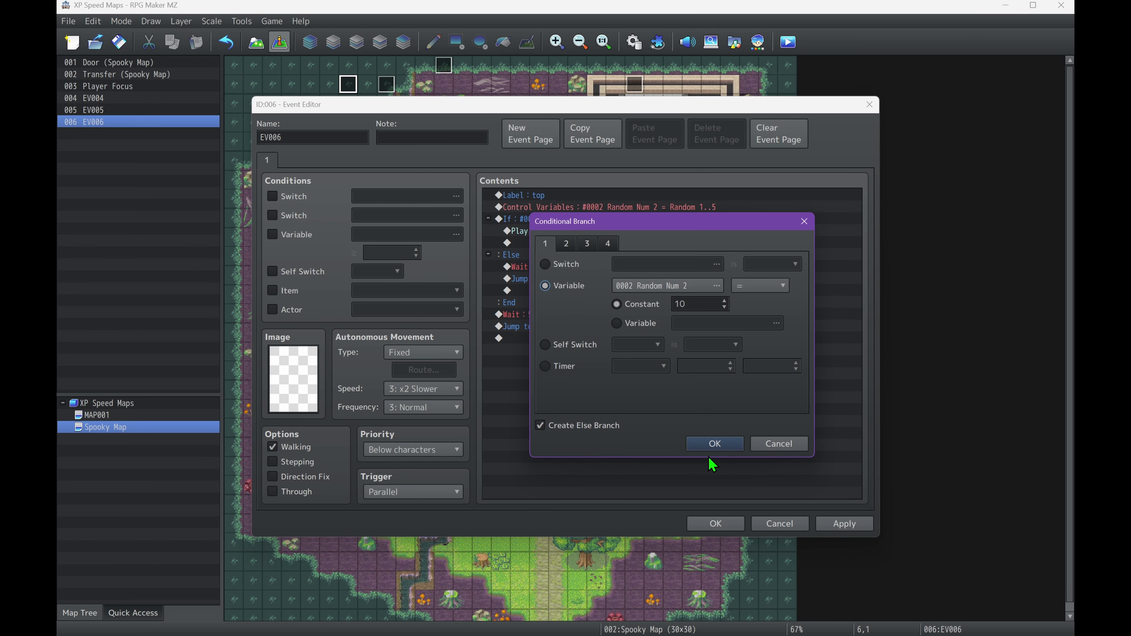
click(714, 444)
click(841, 524)
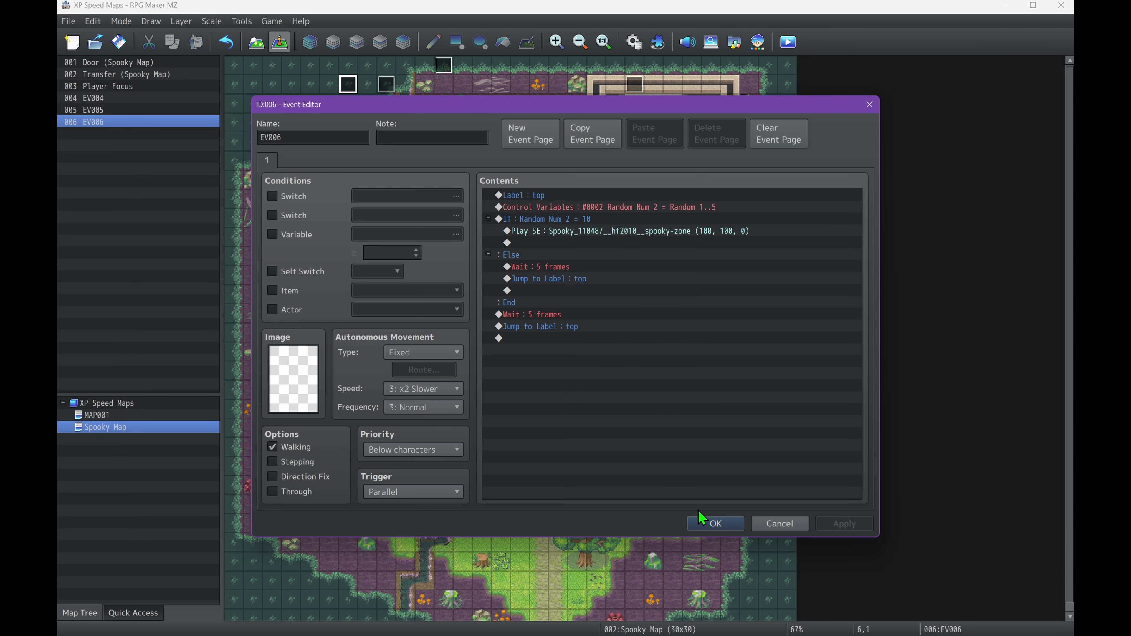
click(708, 523)
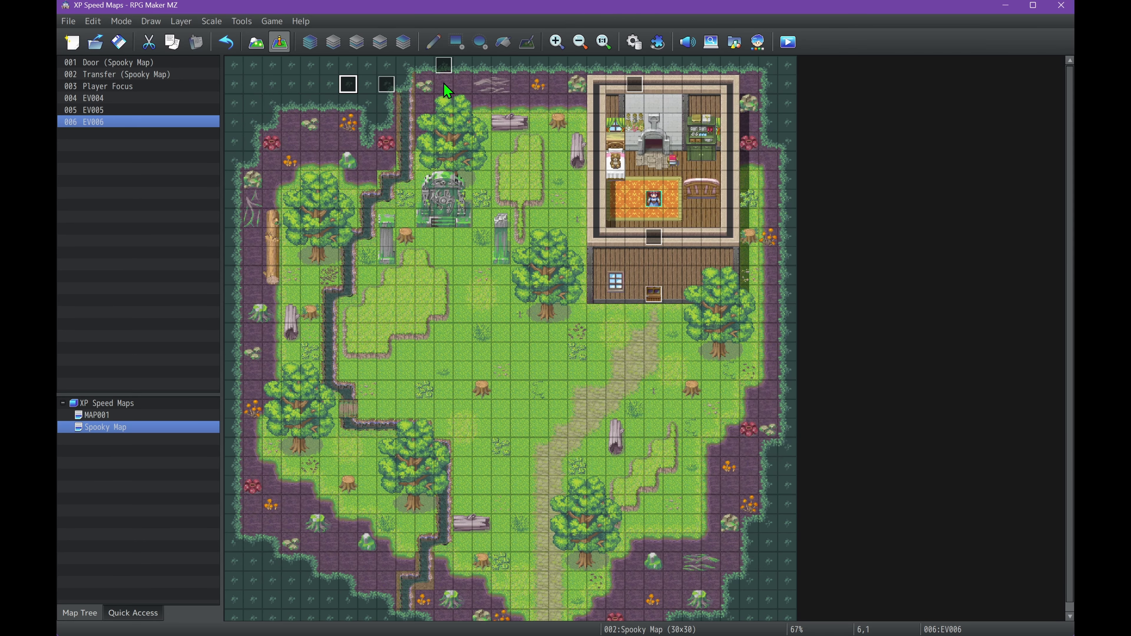
- Lower the Town4 background music in EV004 to 10% volume, preview it, and save the event
double_click(444, 65)
double_click(579, 195)
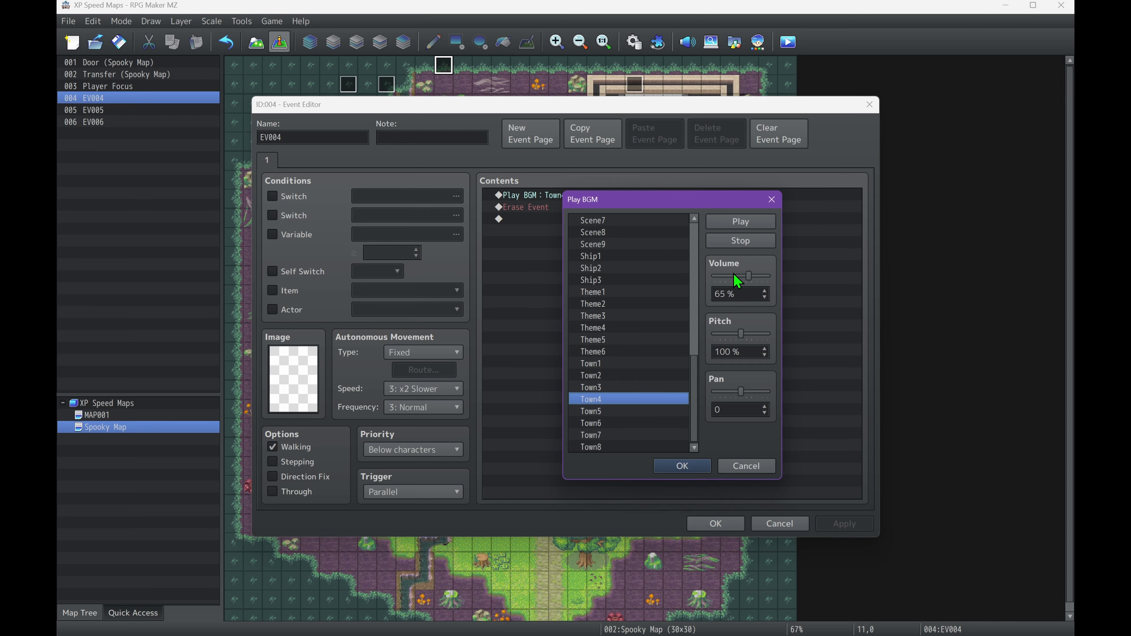
drag(748, 276, 721, 277)
click(740, 222)
click(731, 242)
click(683, 466)
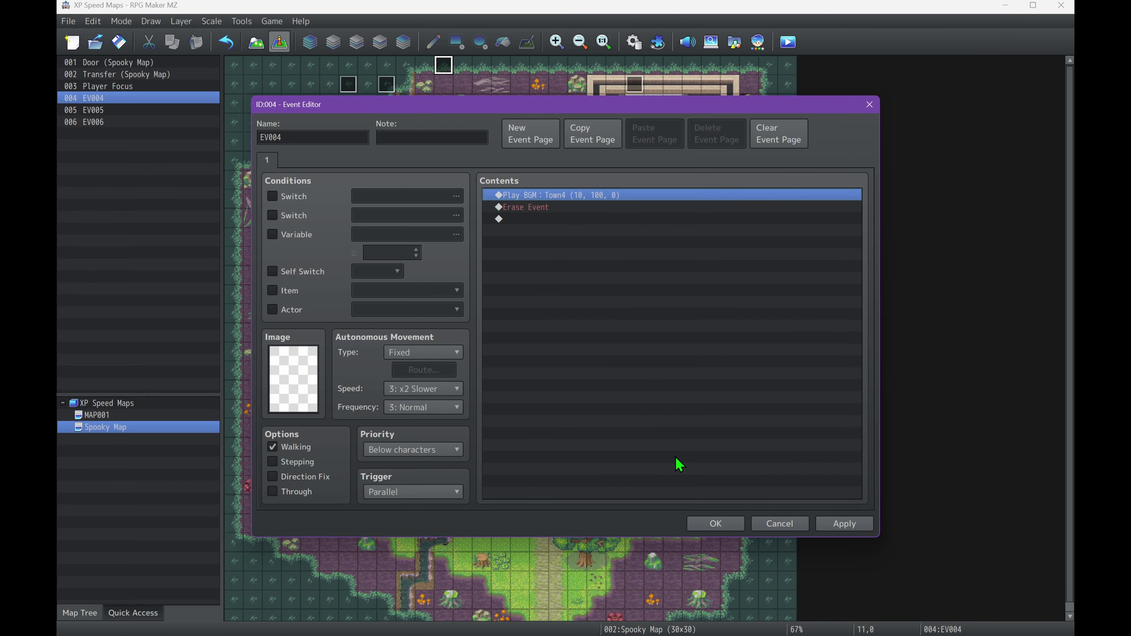
click(715, 524)
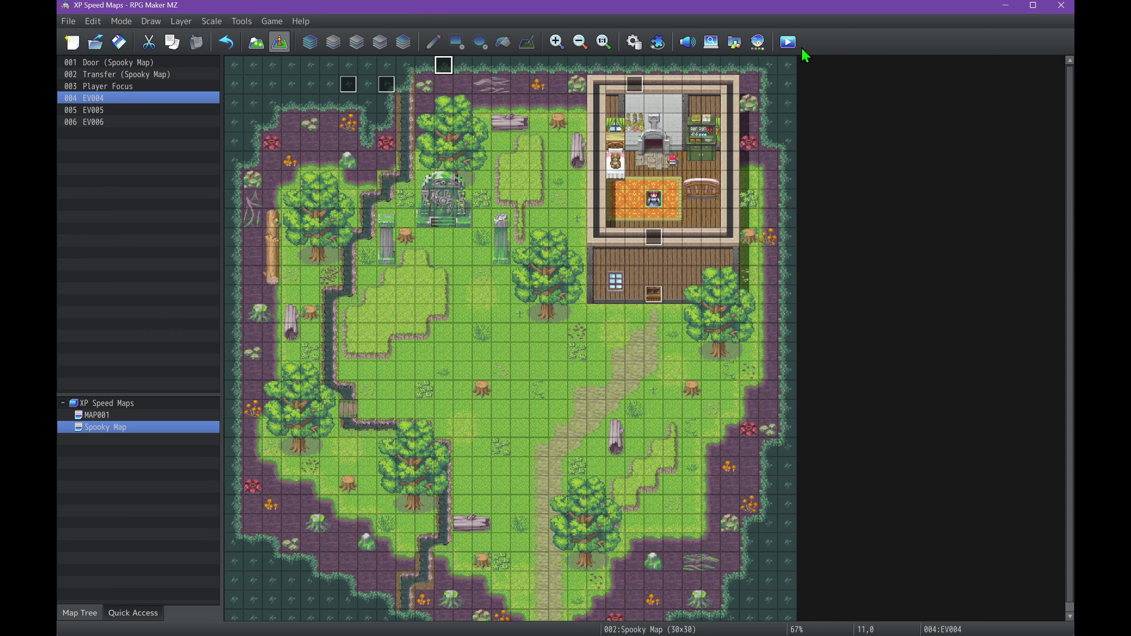
- Playtest a new game in full screen to check the map's music and sounds, and close the playtest
click(787, 41)
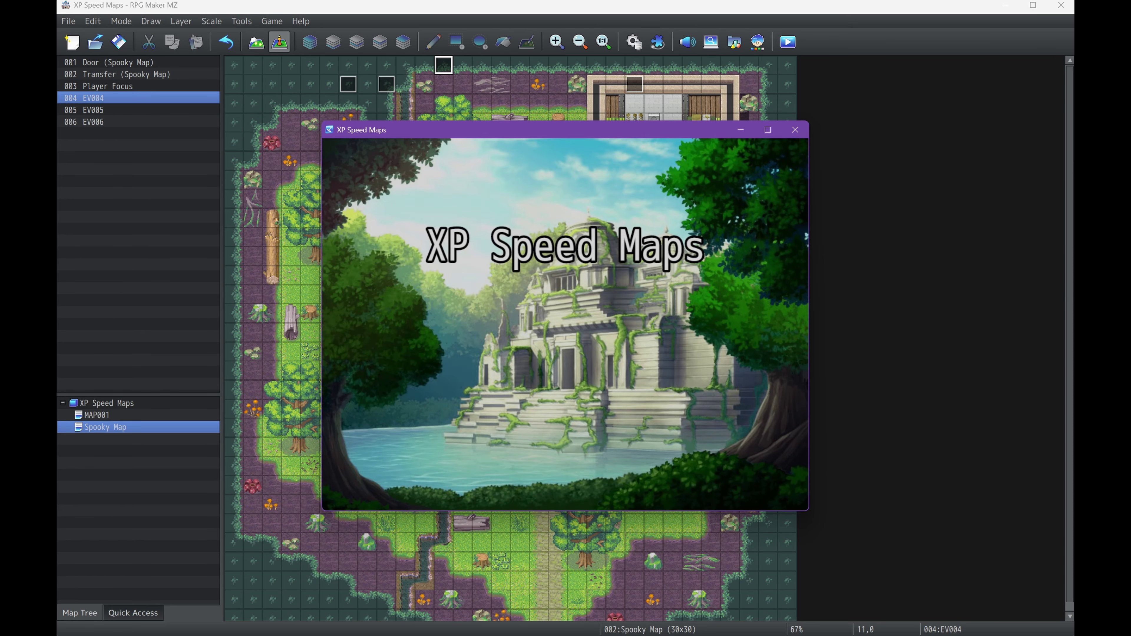
key(F4)
key(Up)
key(Return)
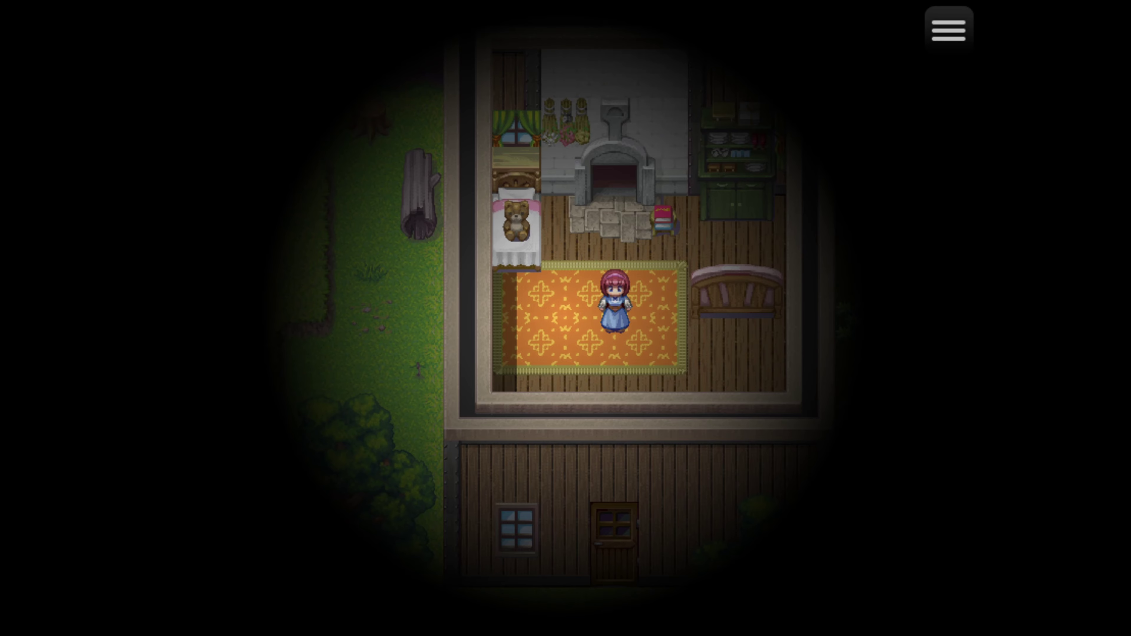
key(F4)
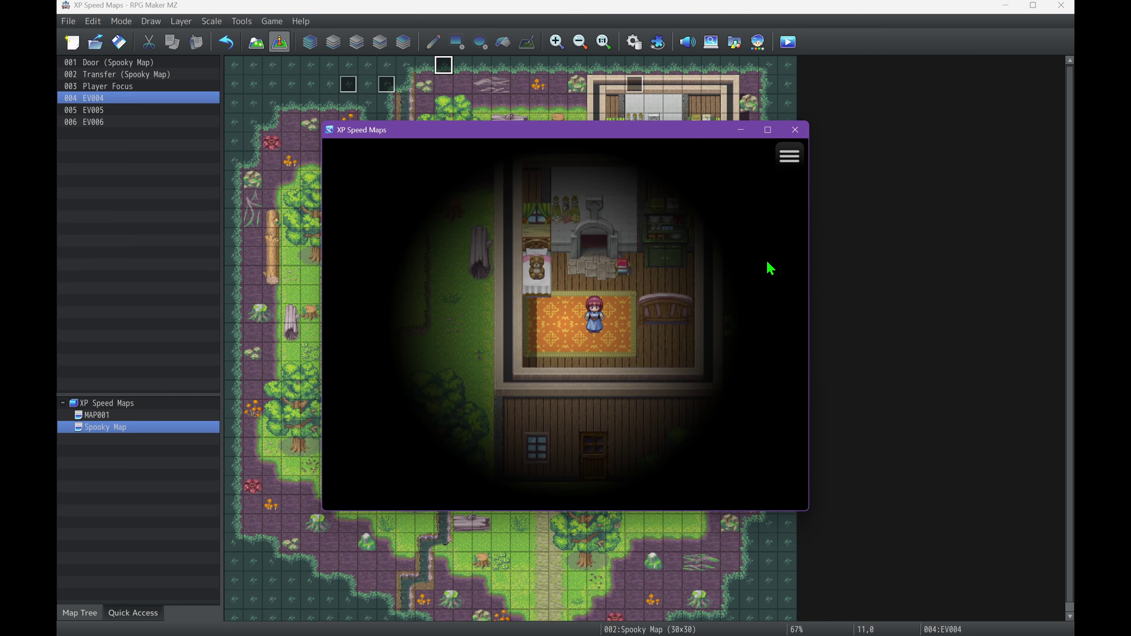
click(801, 136)
- Set both Wait commands in EV005 to 300 frames and save the event
double_click(388, 84)
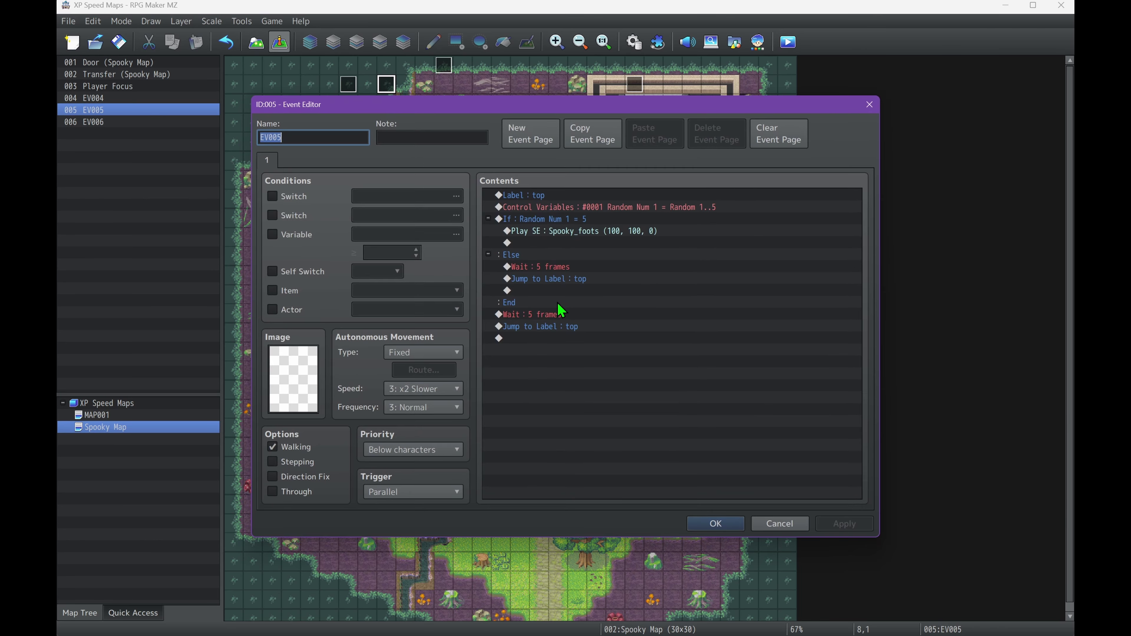
double_click(554, 269)
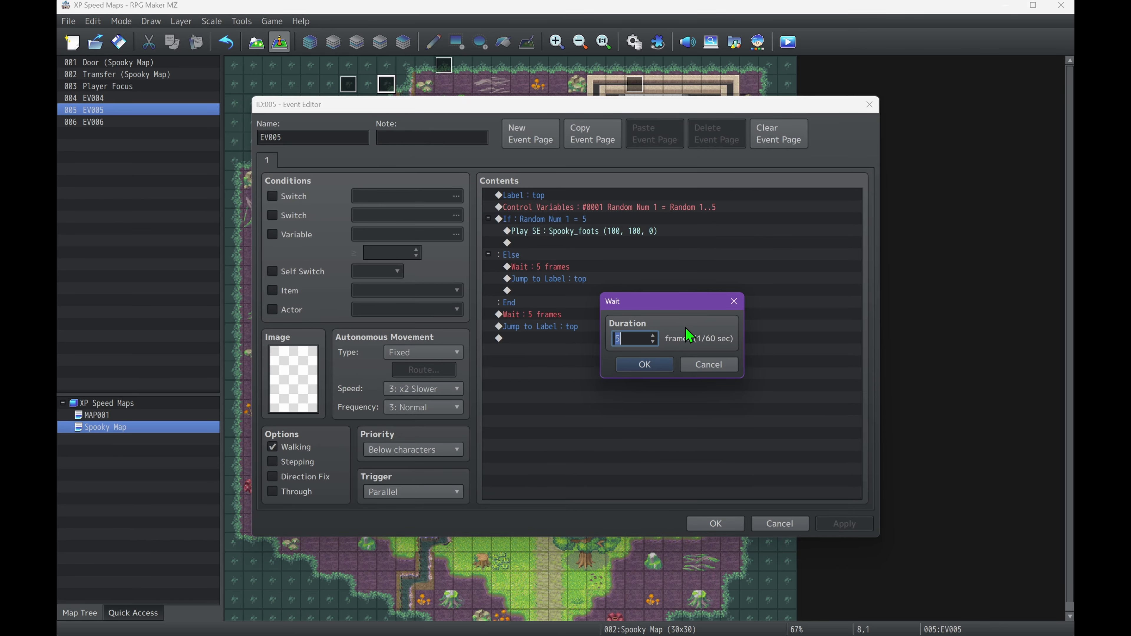
text(6000)
key(Return)
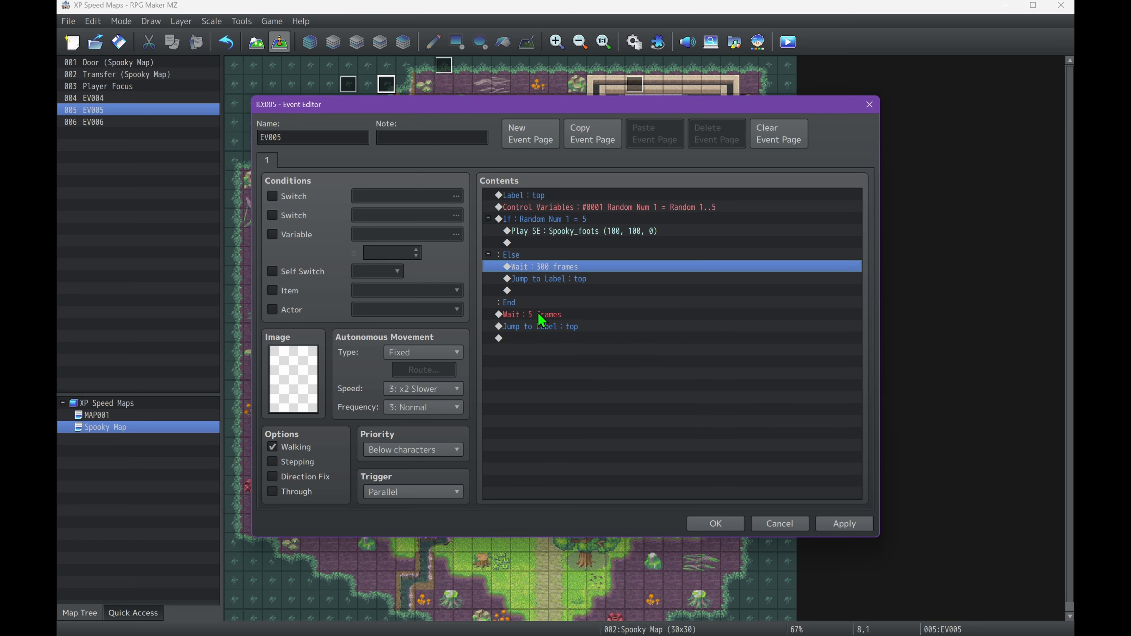
double_click(538, 314)
text(300)
key(Return)
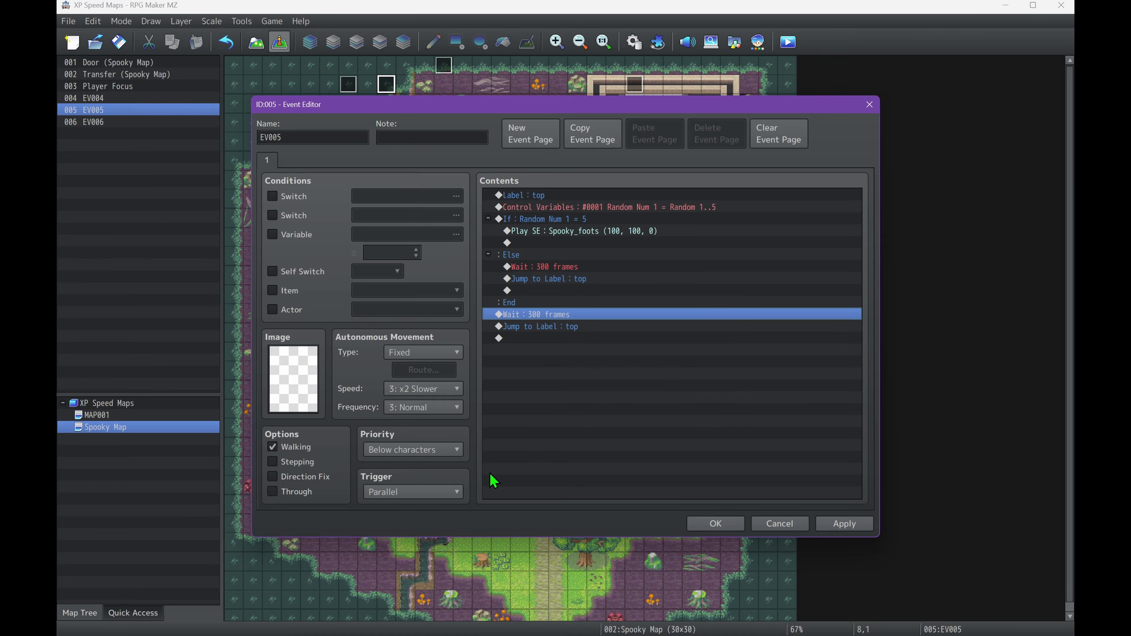
click(731, 524)
- Set both Wait commands in EV006 to 300 frames
double_click(349, 87)
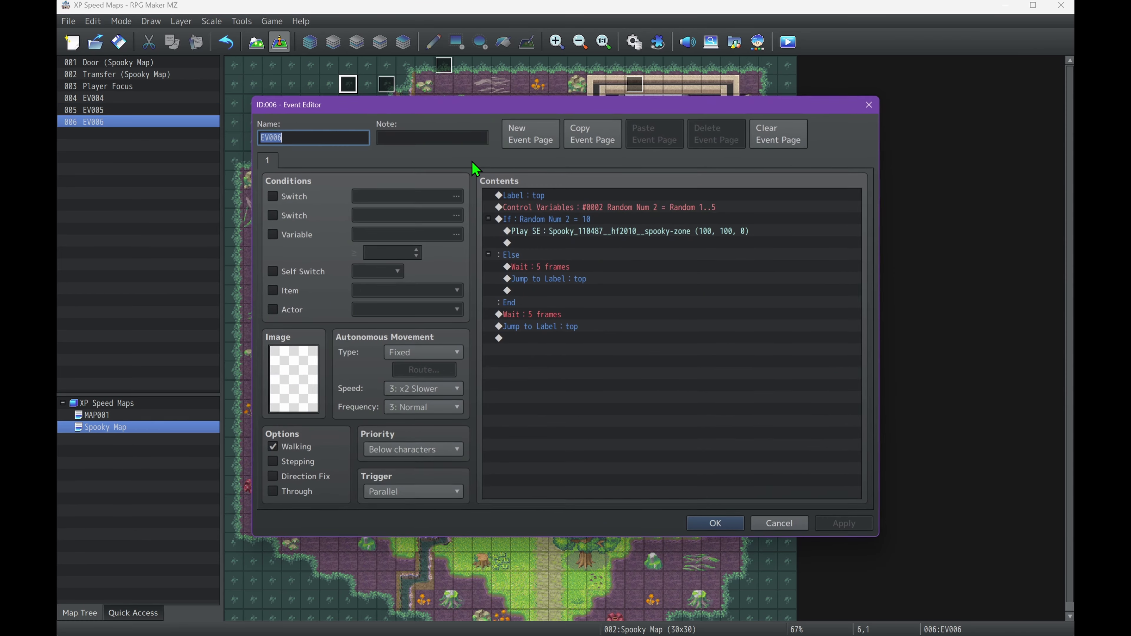
double_click(578, 269)
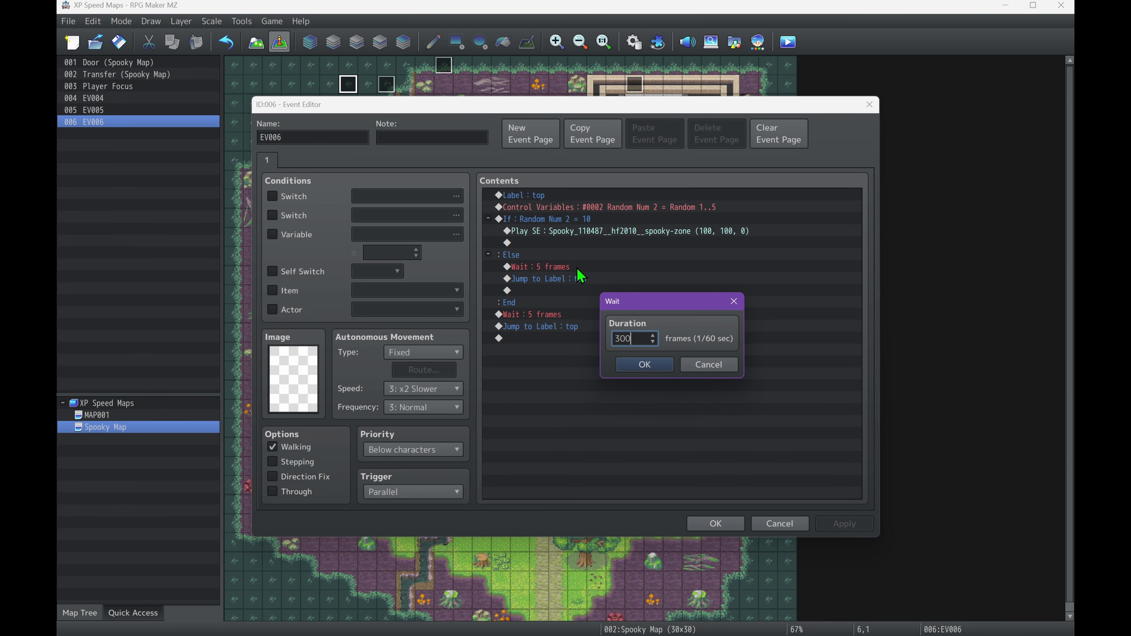
click(645, 364)
double_click(537, 314)
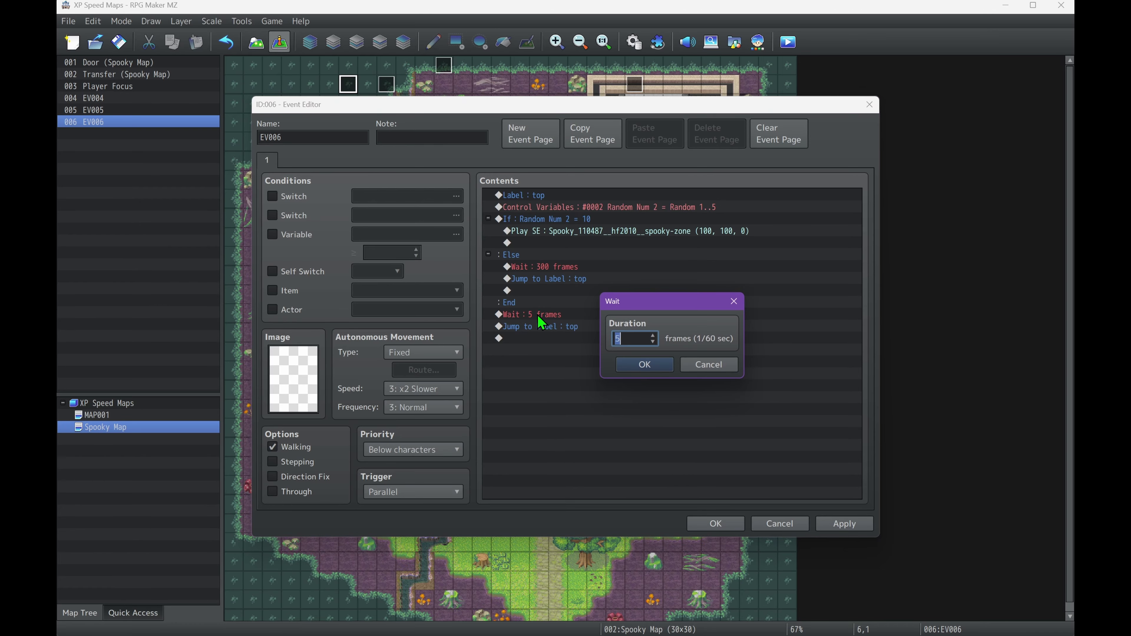
text(300)
click(641, 366)
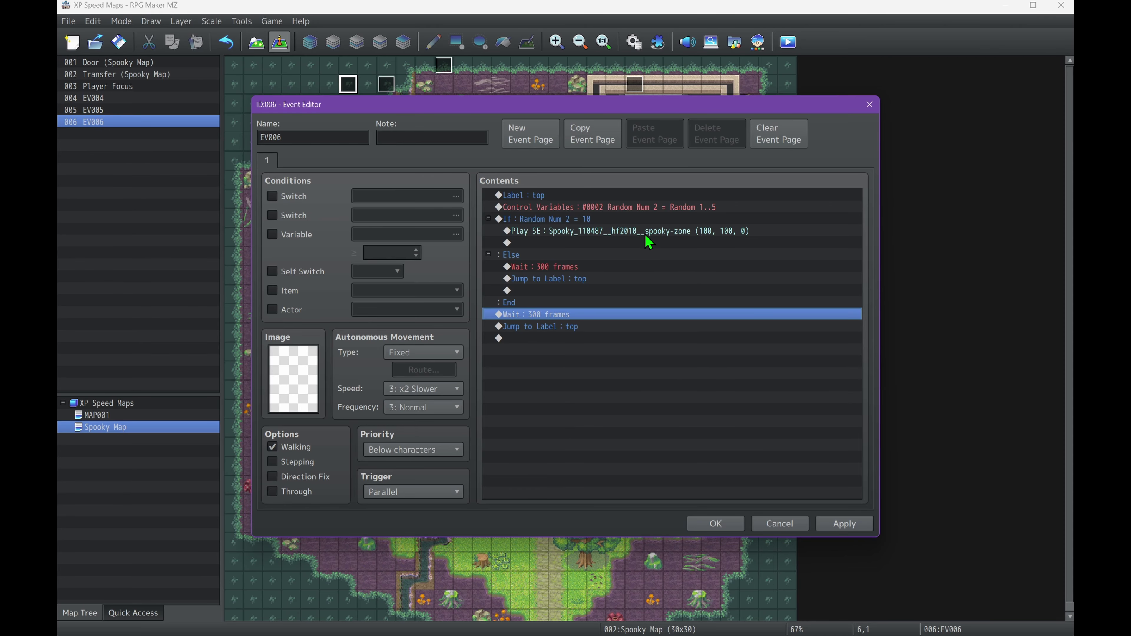
- Check the spooky sound files in the project's audio/se folder in File Explorer and the sound chosen in EV006's Play SE command
click(239, 625)
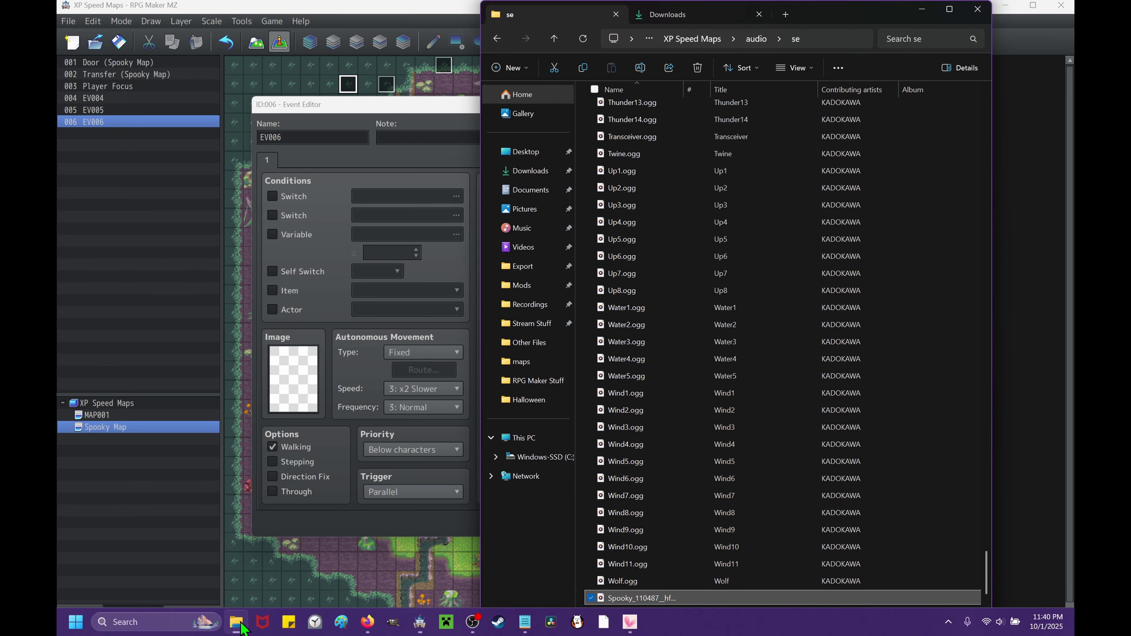
scroll(657, 573, down, 2)
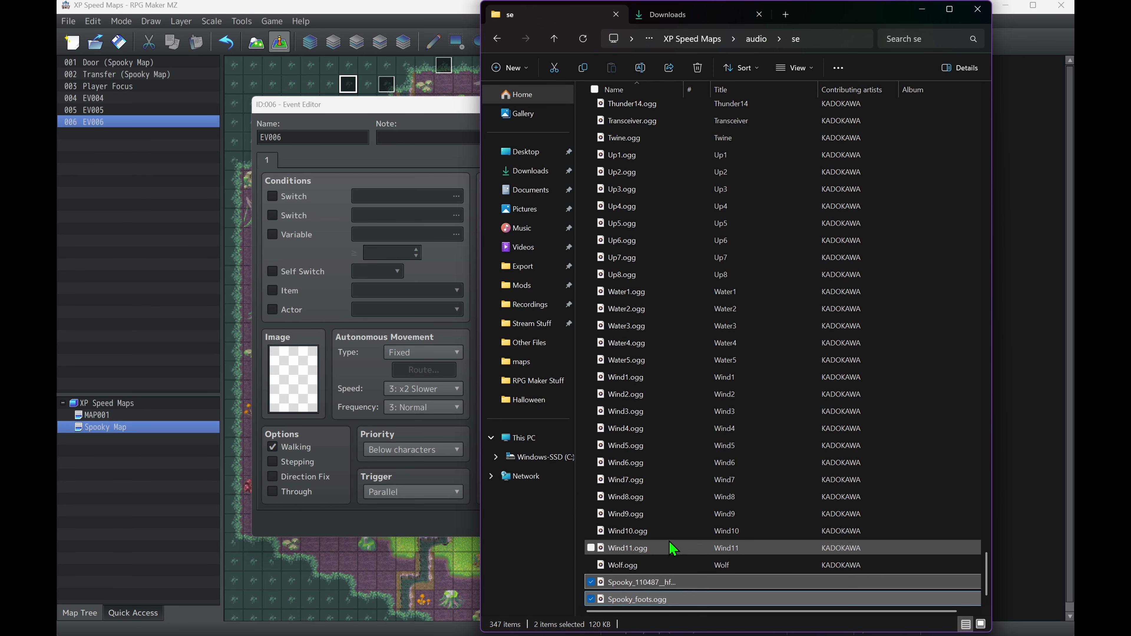
click(756, 38)
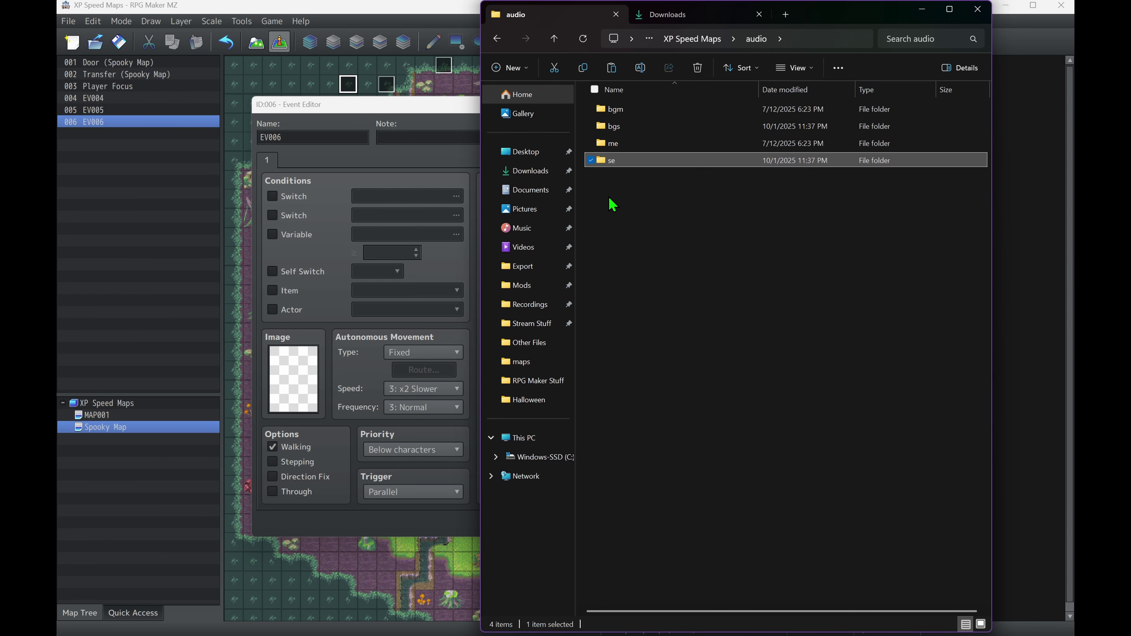
double_click(618, 156)
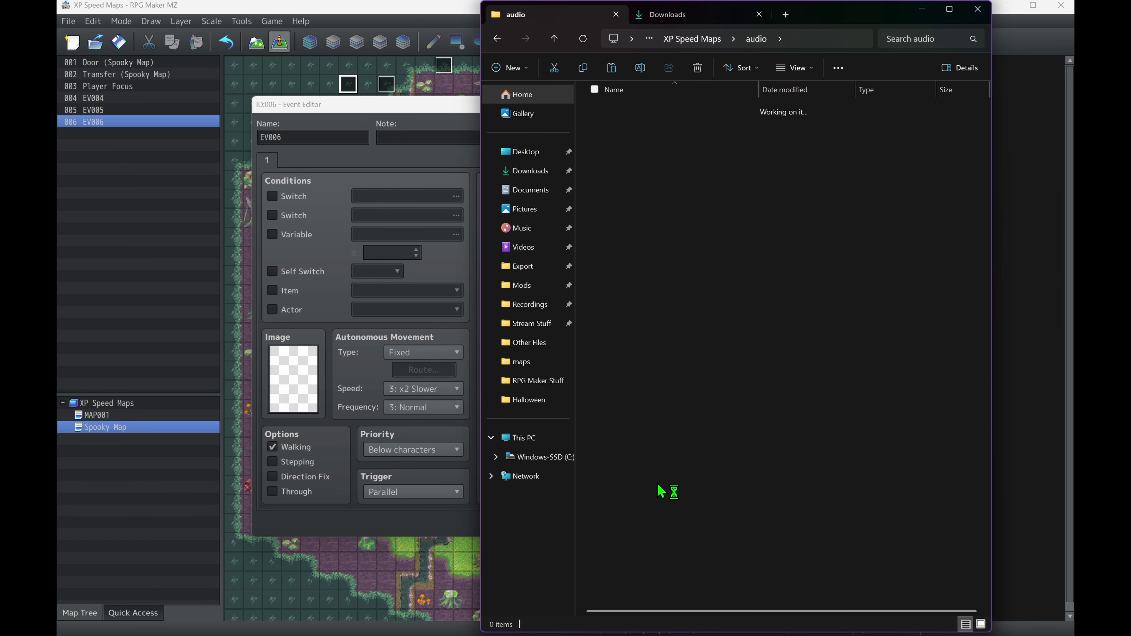
click(369, 128)
double_click(606, 230)
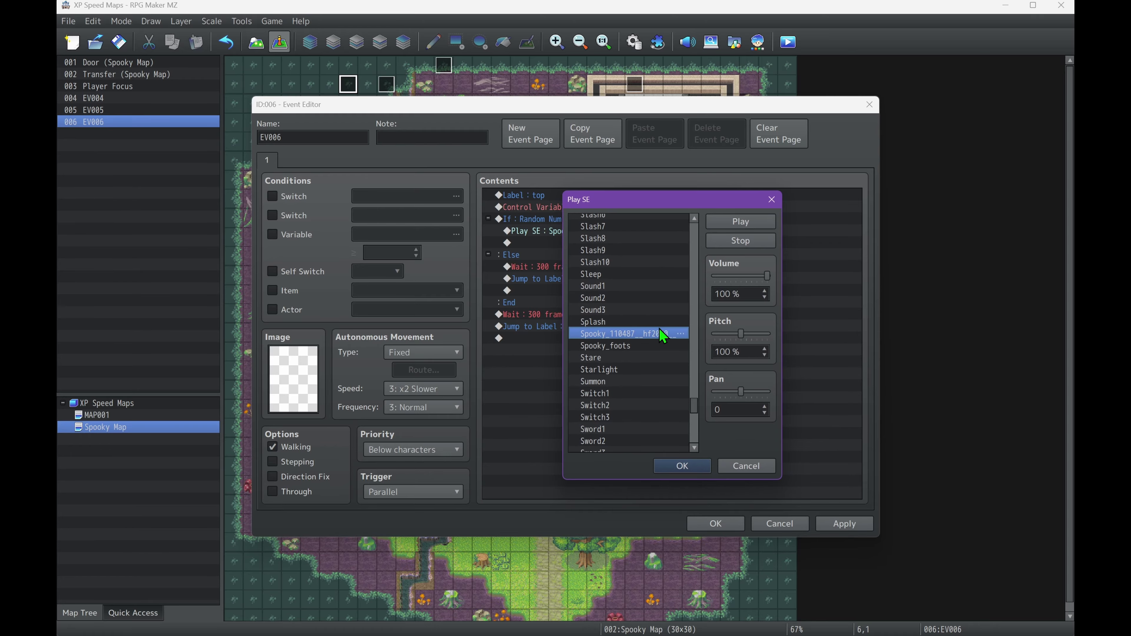
click(747, 466)
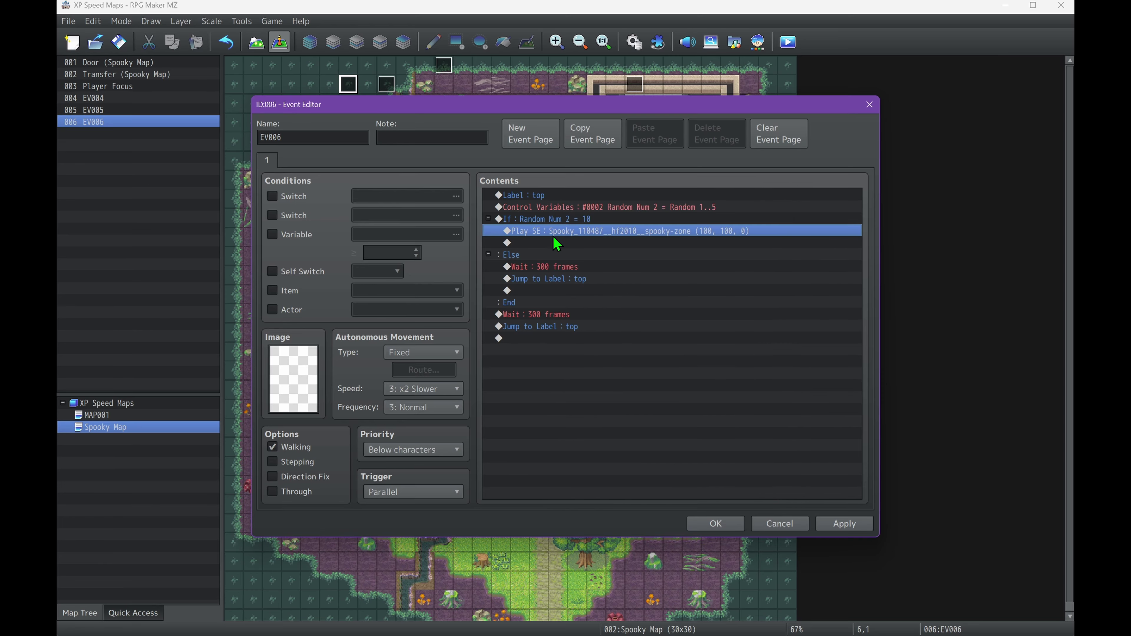
- Replace EV006's Play SE command with a Play ME command using Spooky_110487__hf2010__spooky-zone at volume 90, and save the event
double_click(557, 244)
click(784, 444)
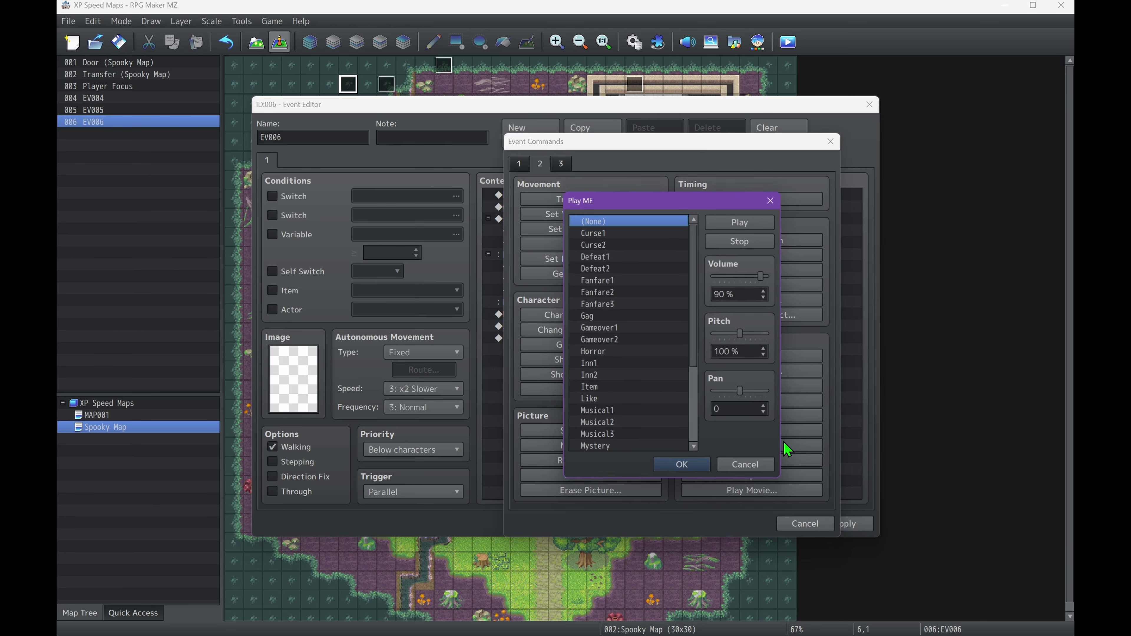
scroll(673, 356, down, 3)
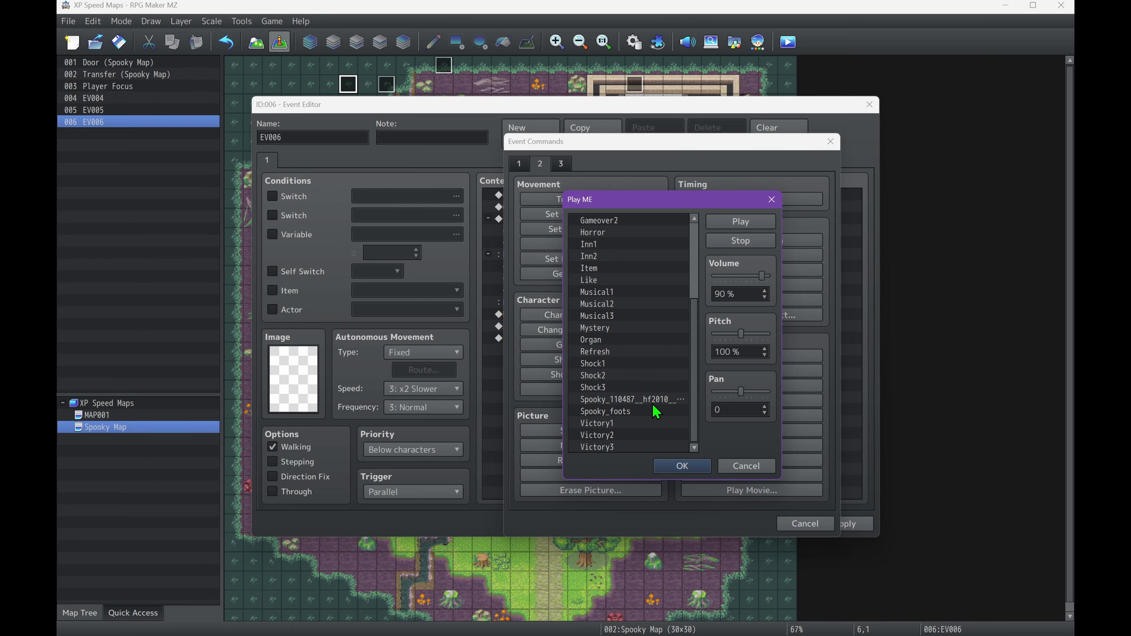
click(652, 399)
click(670, 466)
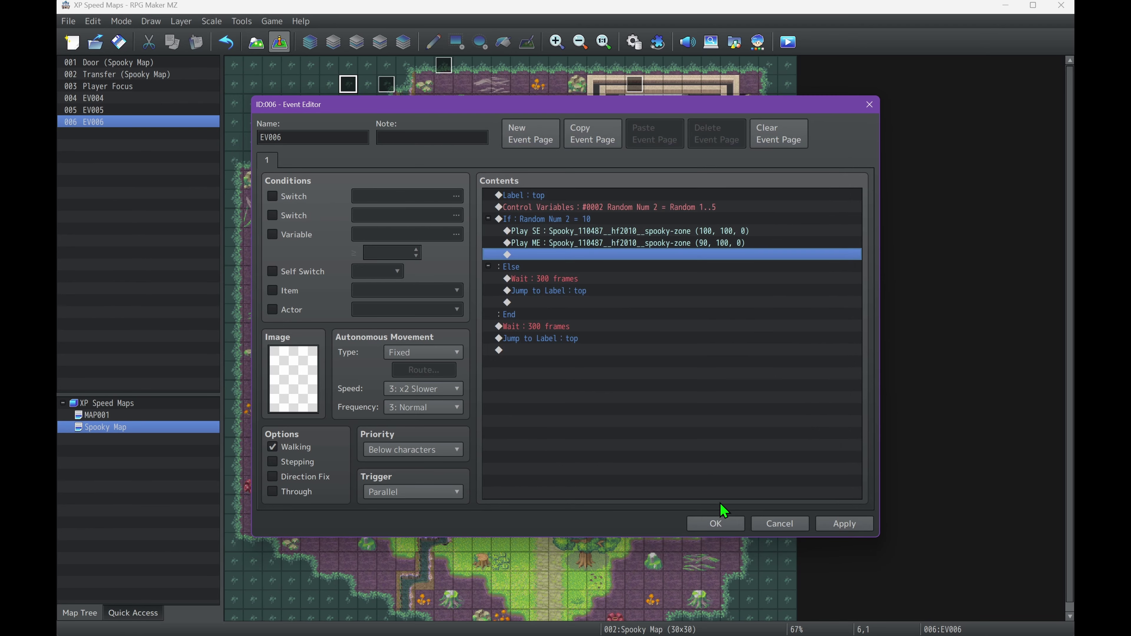
click(624, 232)
key(Delete)
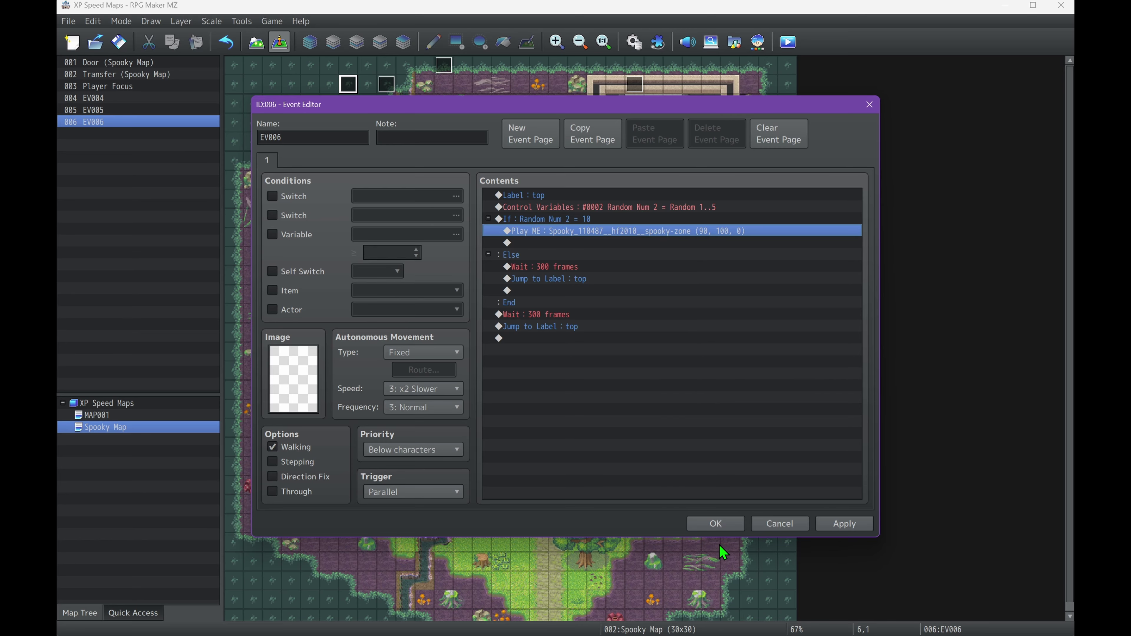
click(717, 528)
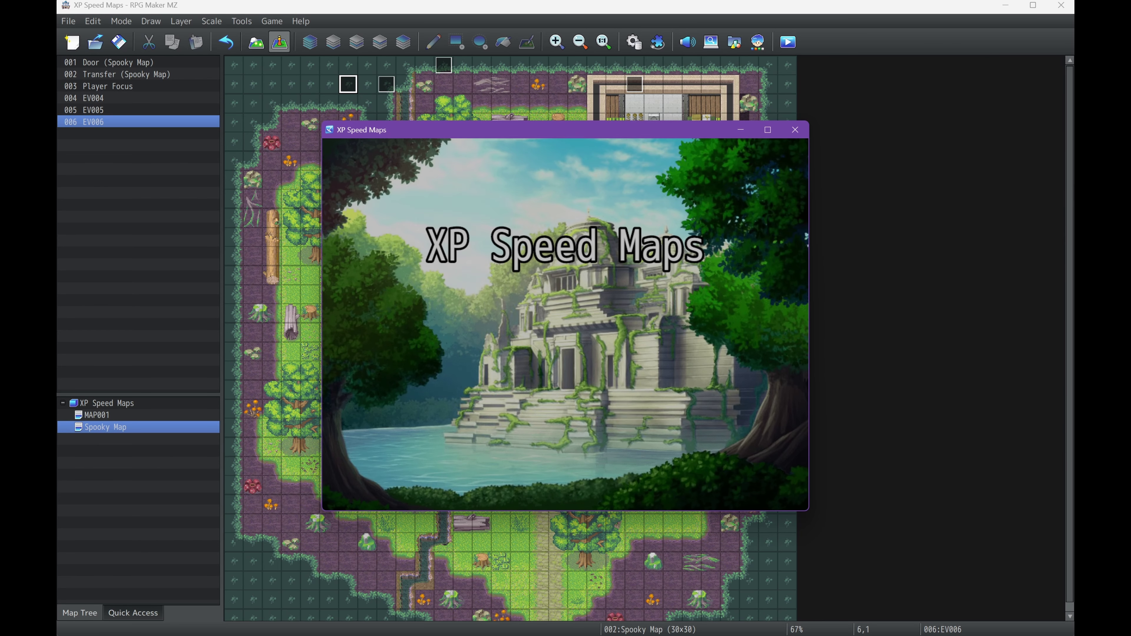
- Switch the playtest to full screen and start a new game from the title screen
key(F4)
key(Return)
key(Escape)
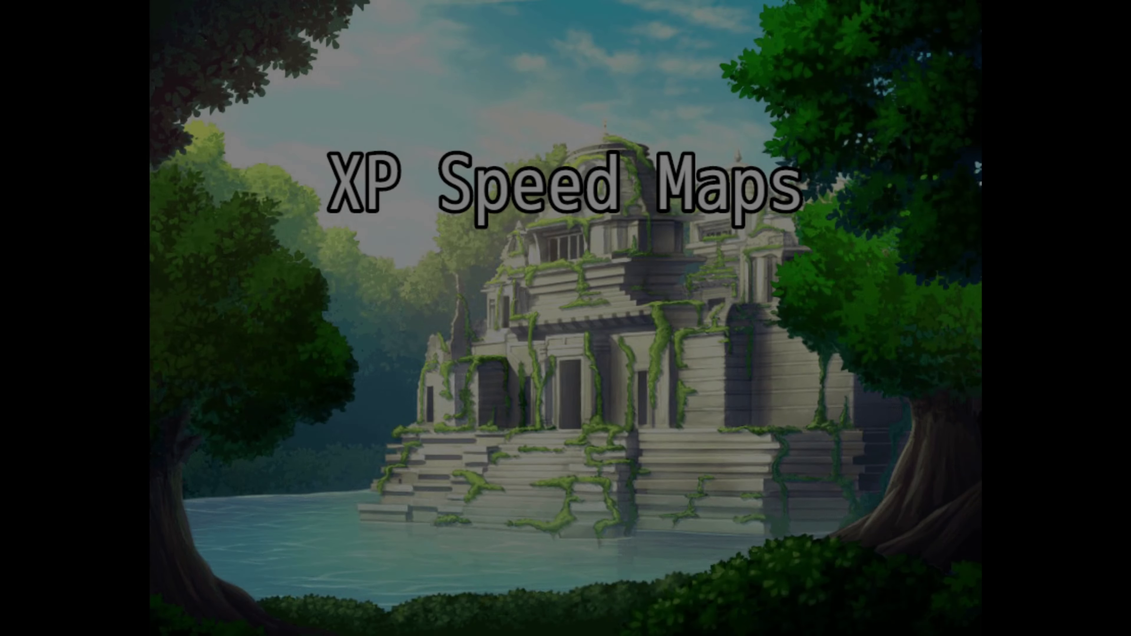
key(Up)
key(Return)
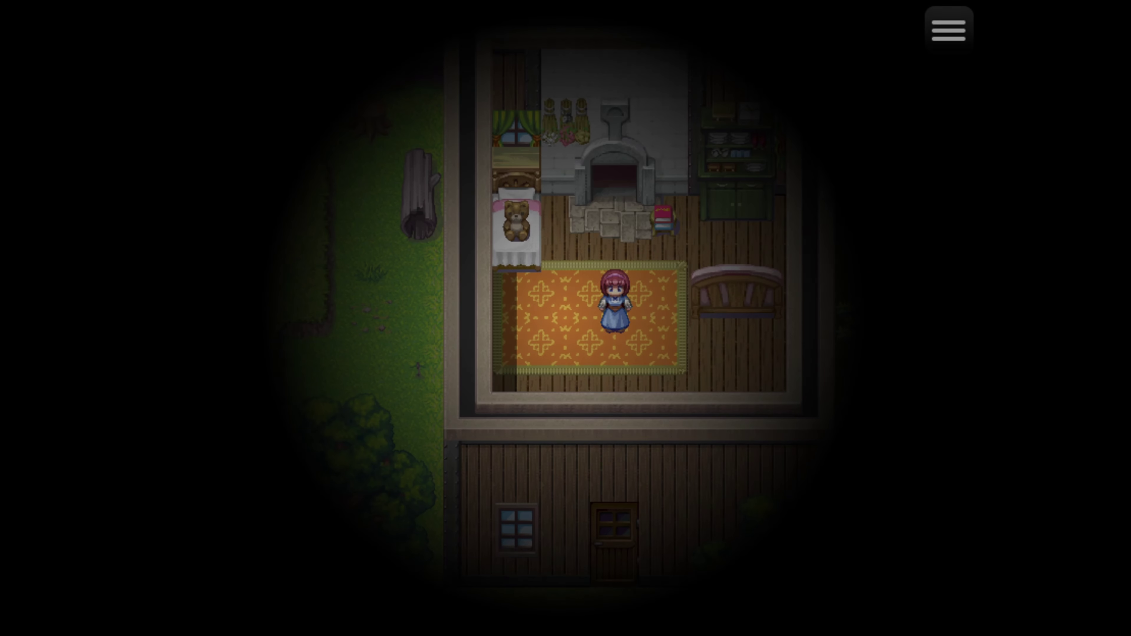
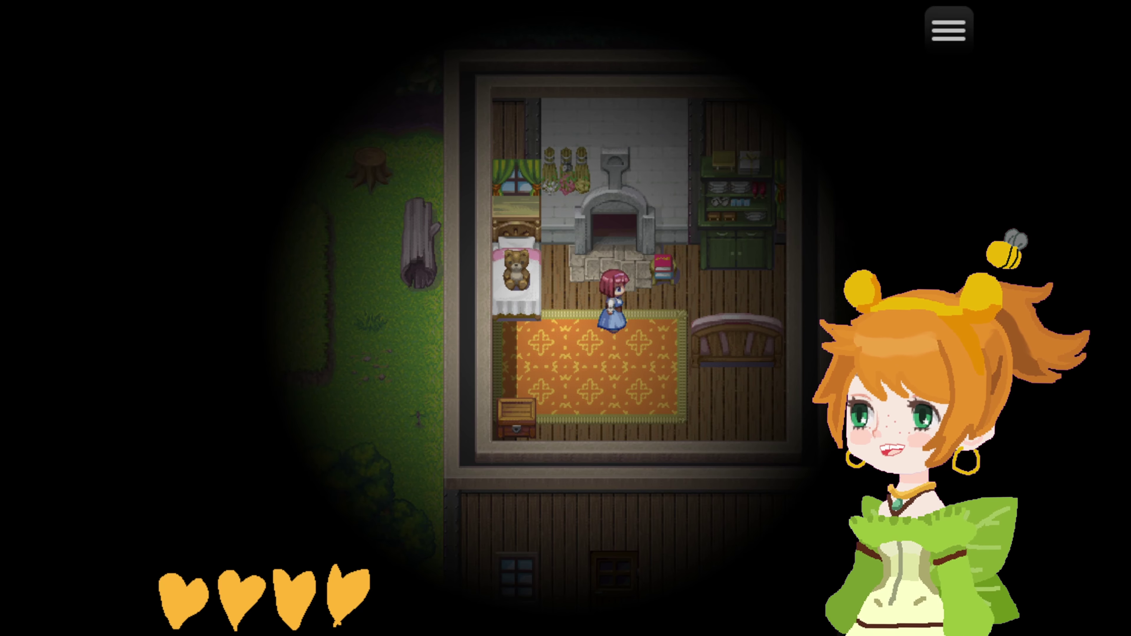
- Leave the house and talk to the sheep beside it to check the sanity level without the lantern
key(Down)
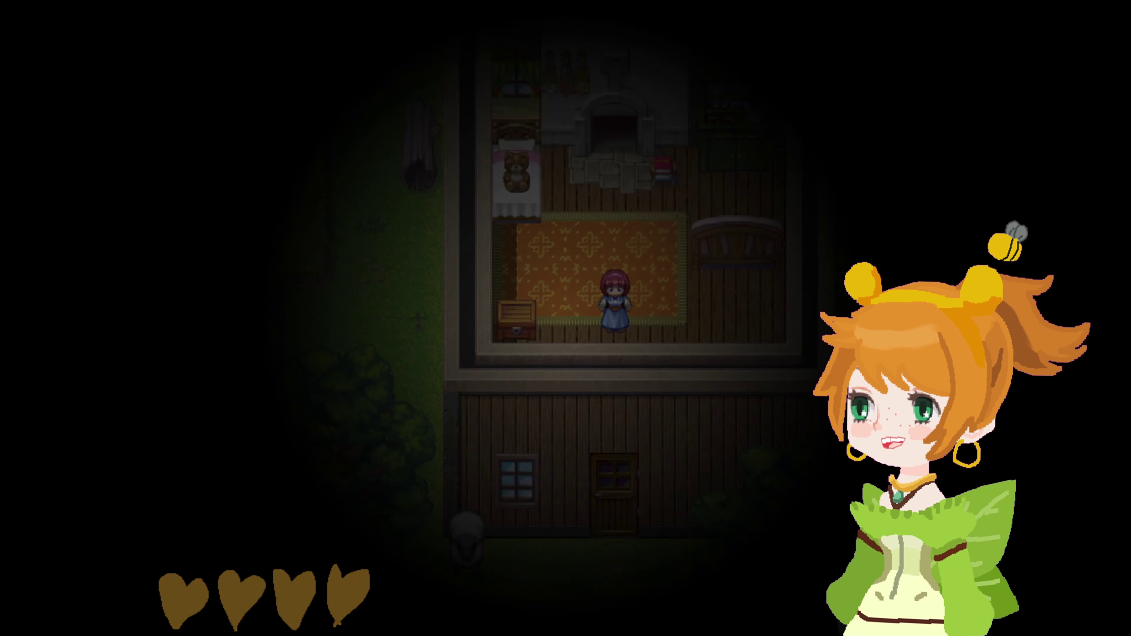
key(Down)
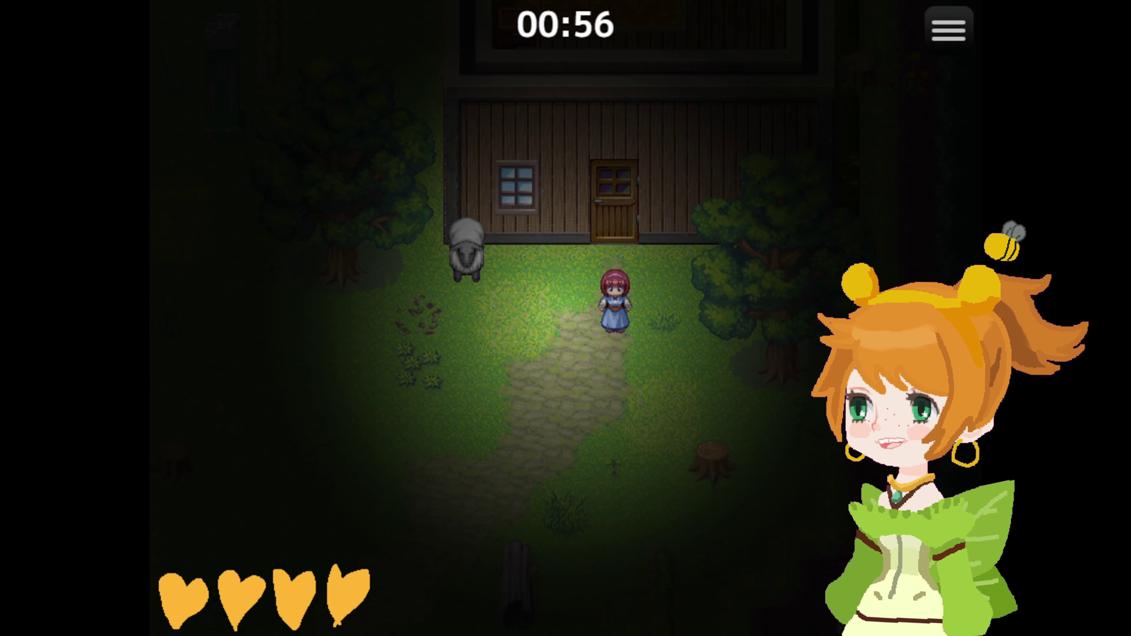
key(Left)
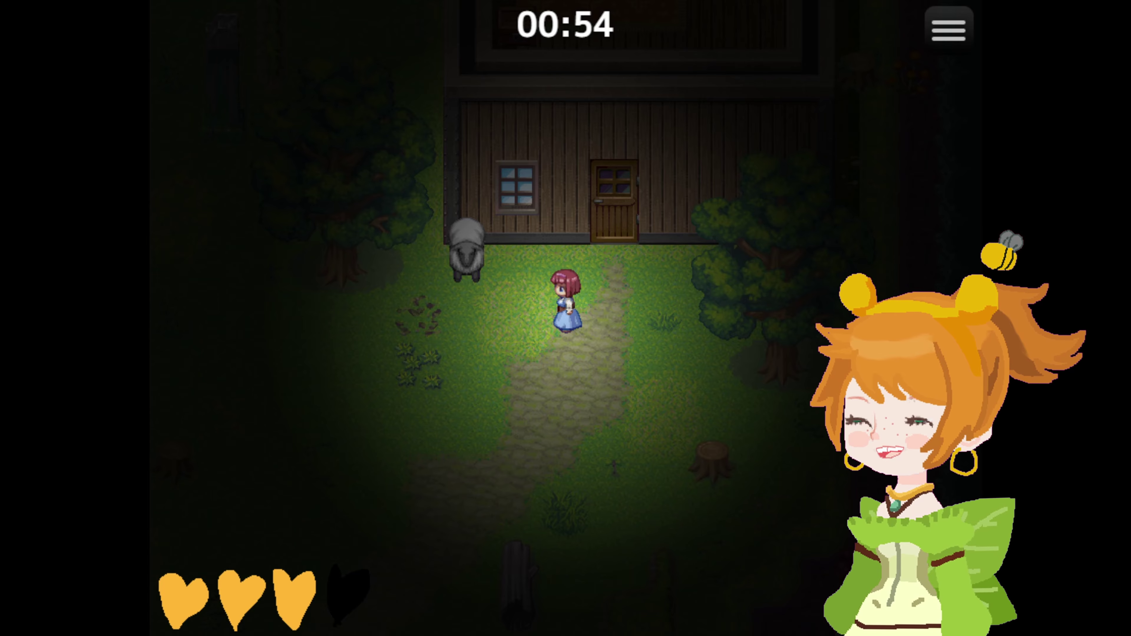
key(Down)
key(Left)
key(Left)
key(Up)
key(Return)
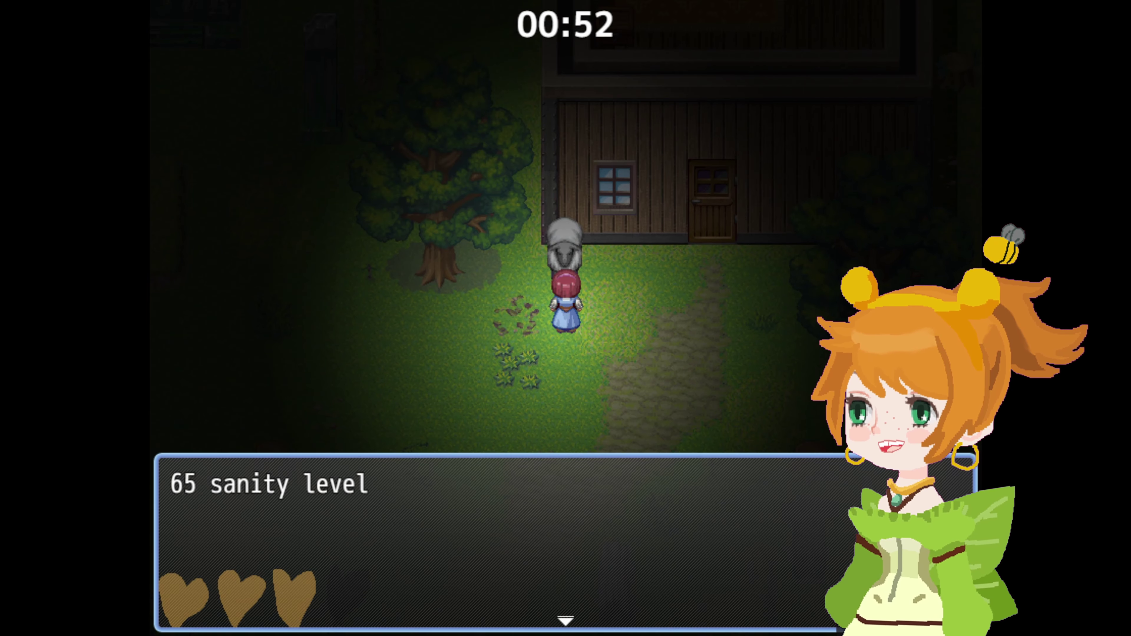
key(Return)
- Walk back through the front door into the house to check how being indoors affects the sanity hearts
key(Right)
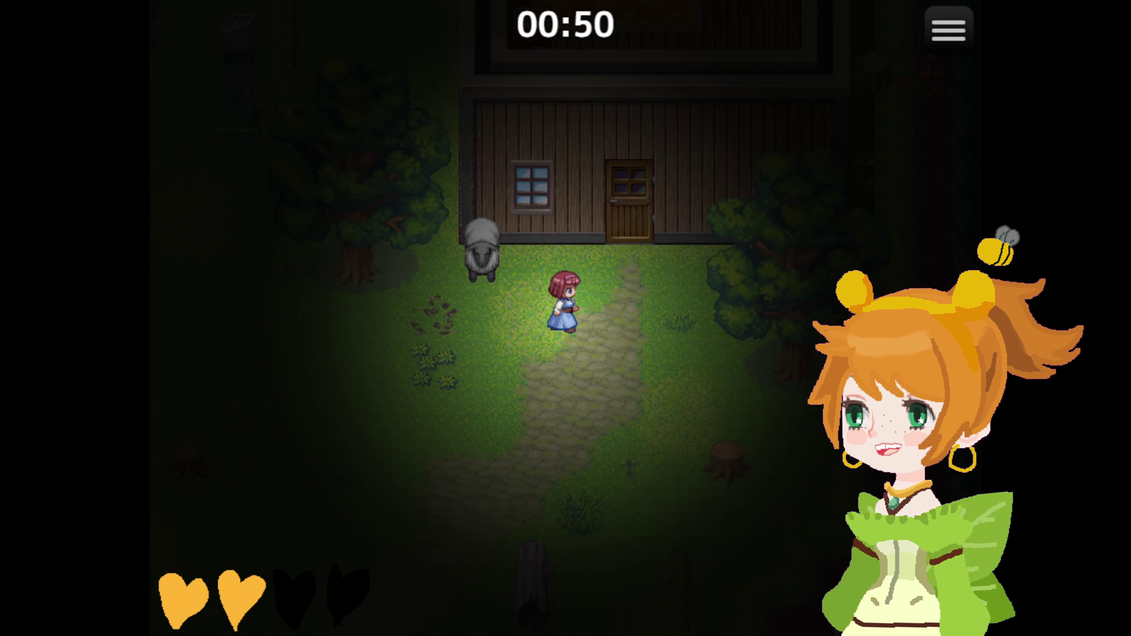
key(Up)
key(Up)
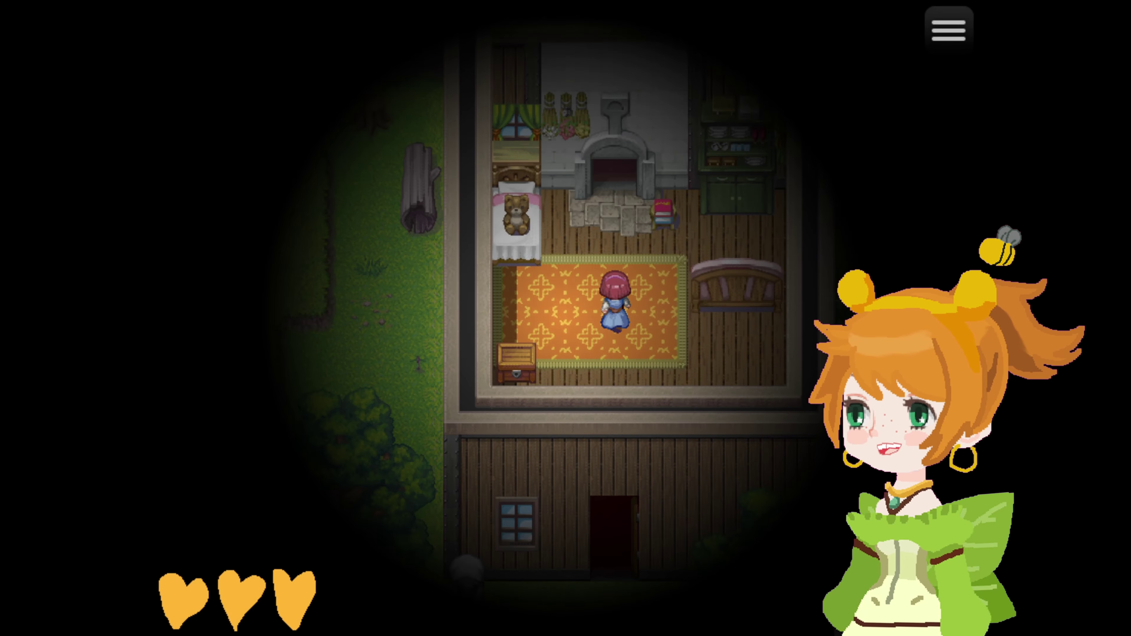
key(Up)
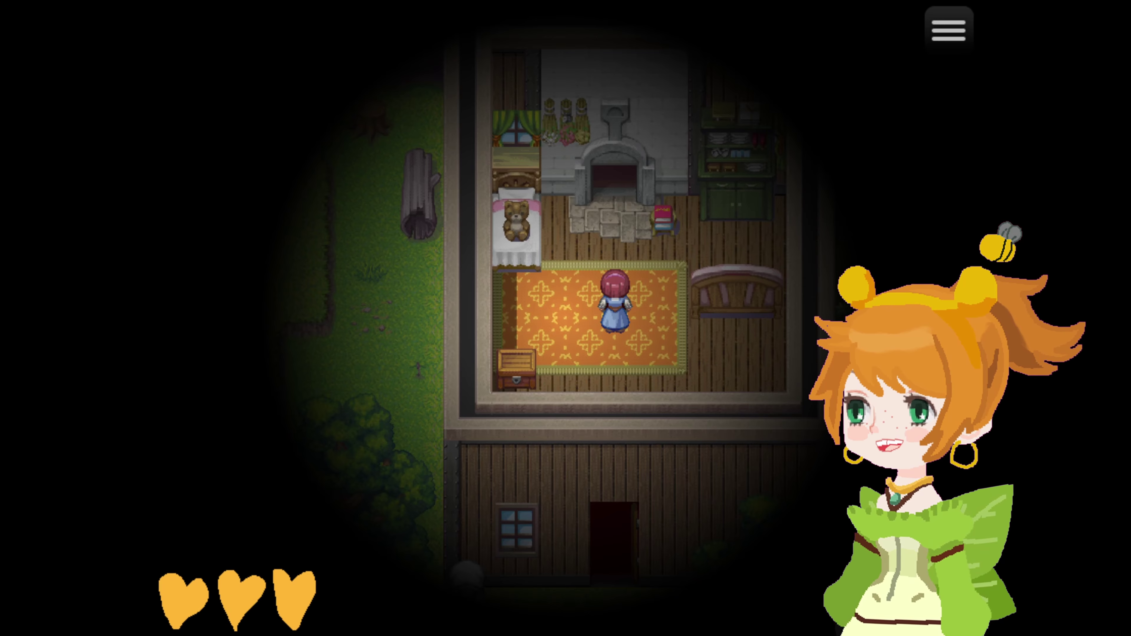
- Open the chest in the corner of the house to collect its contents
key(Left)
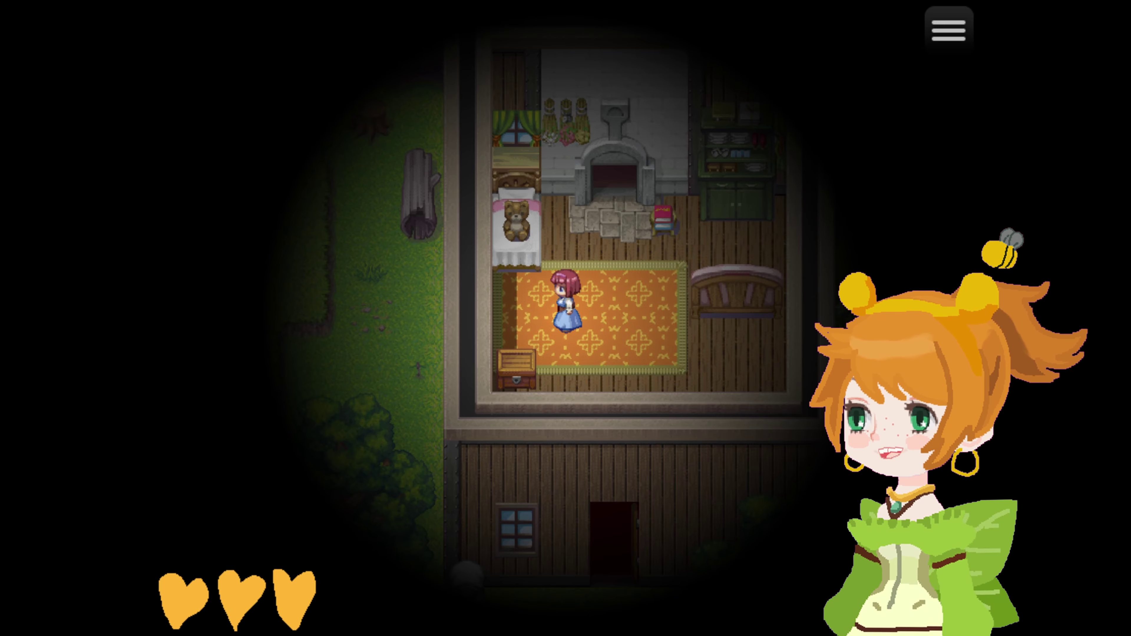
key(Down)
key(Left)
key(Return)
key(Up)
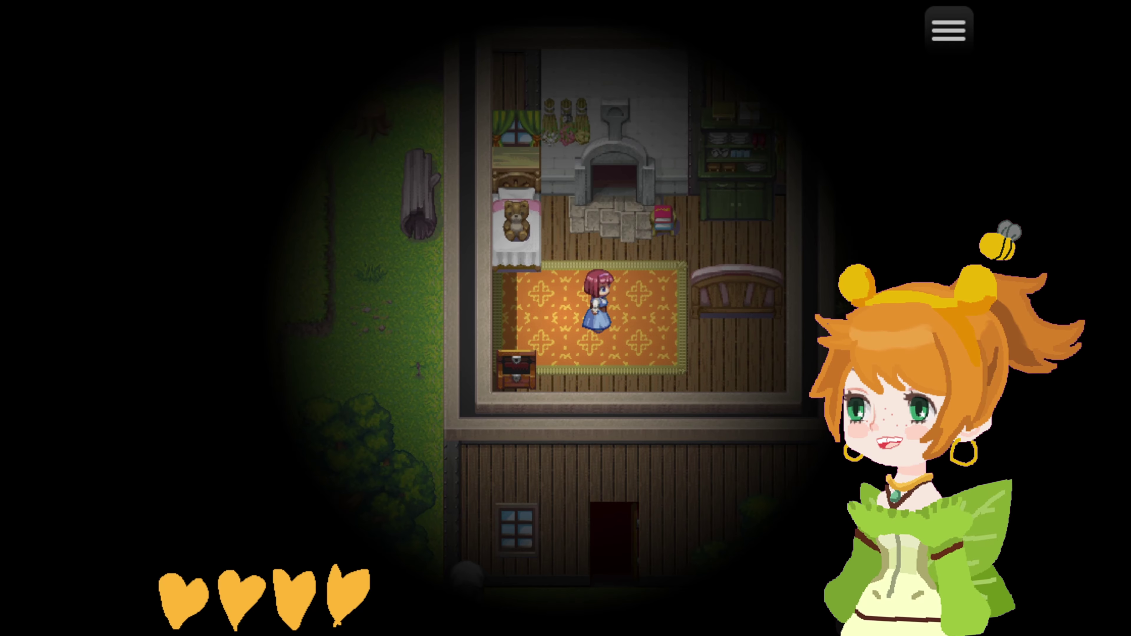
- Check the Lantern and its description among the armor in the in-game inventory
key(Escape)
key(Down)
key(Up)
key(Return)
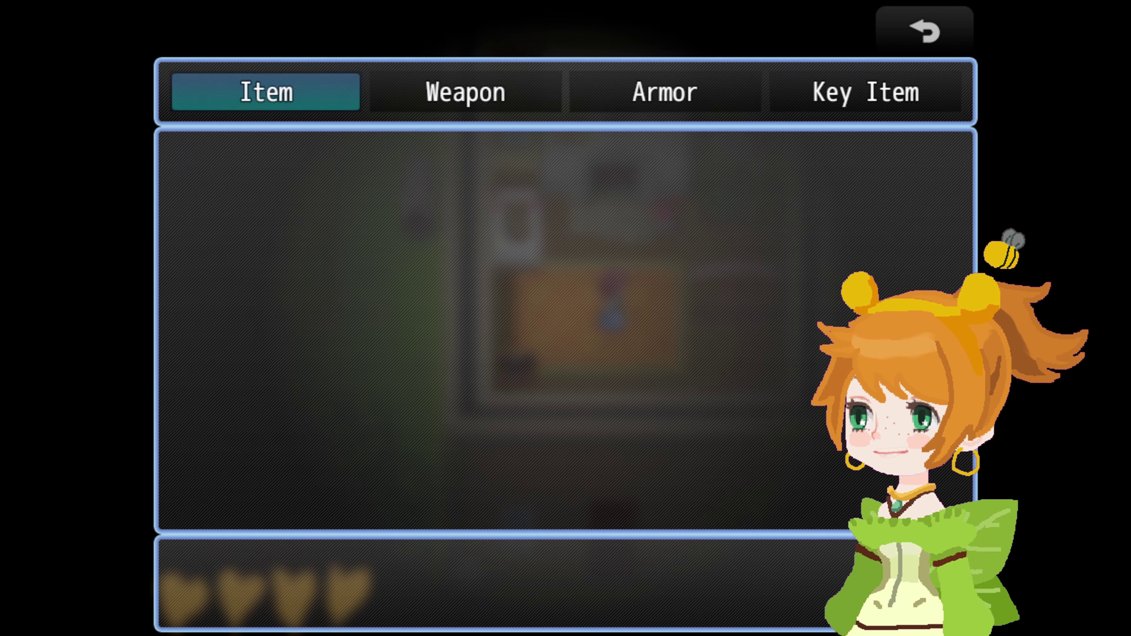
key(Right)
key(Right)
key(Return)
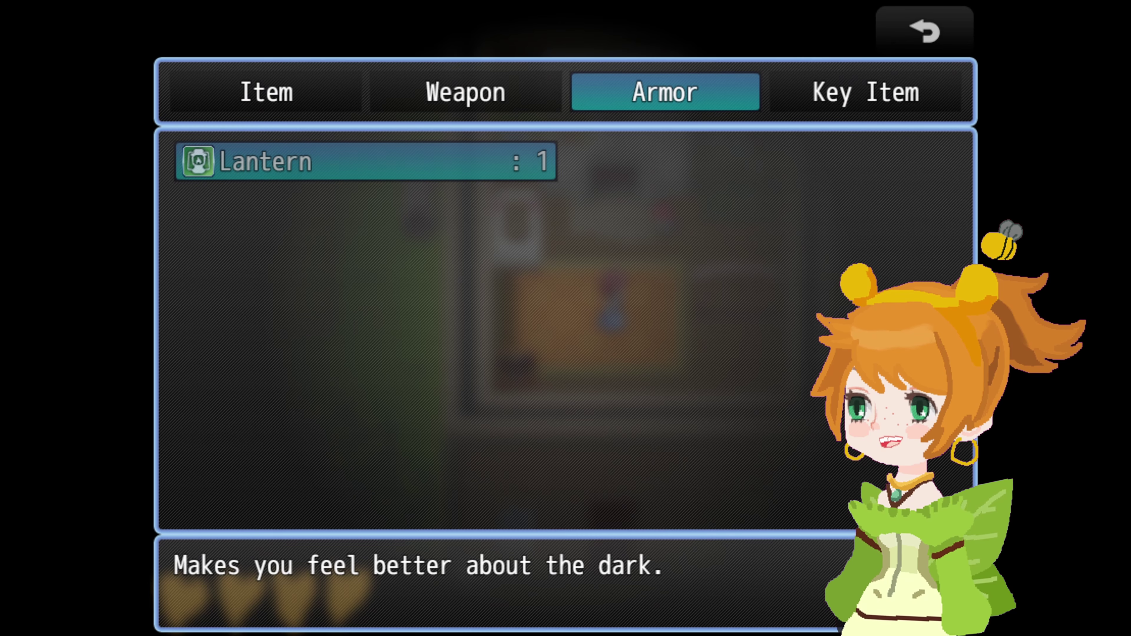
- Equip the Lantern on the priest character and return to the map
key(Escape)
key(Escape)
key(Down)
key(Down)
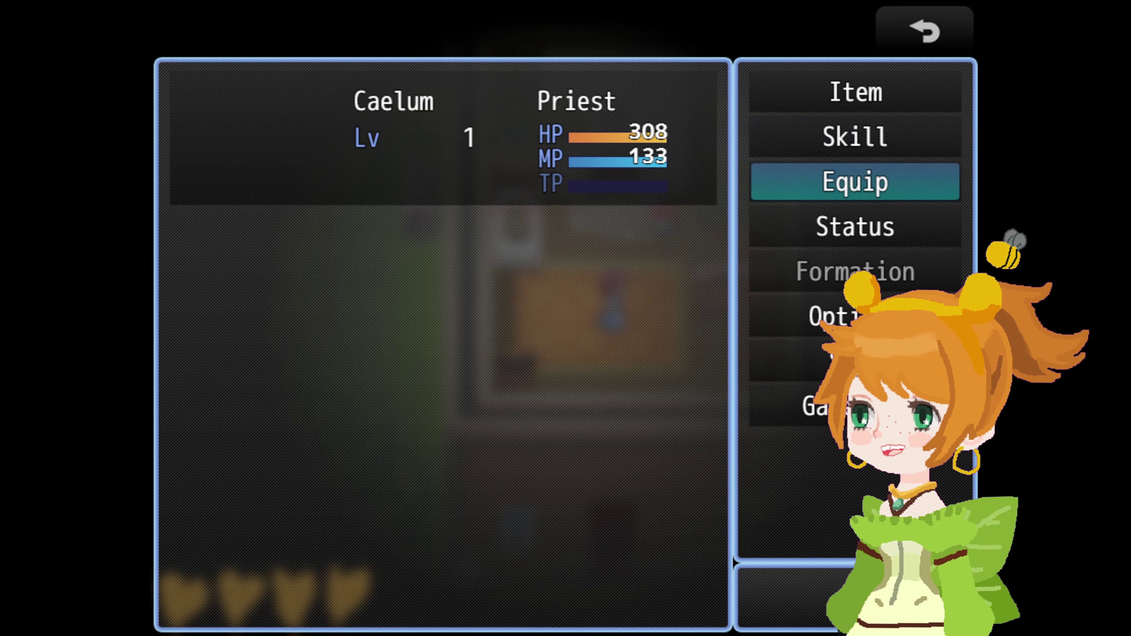
key(Return)
key(Right)
key(Return)
key(Escape)
key(Escape)
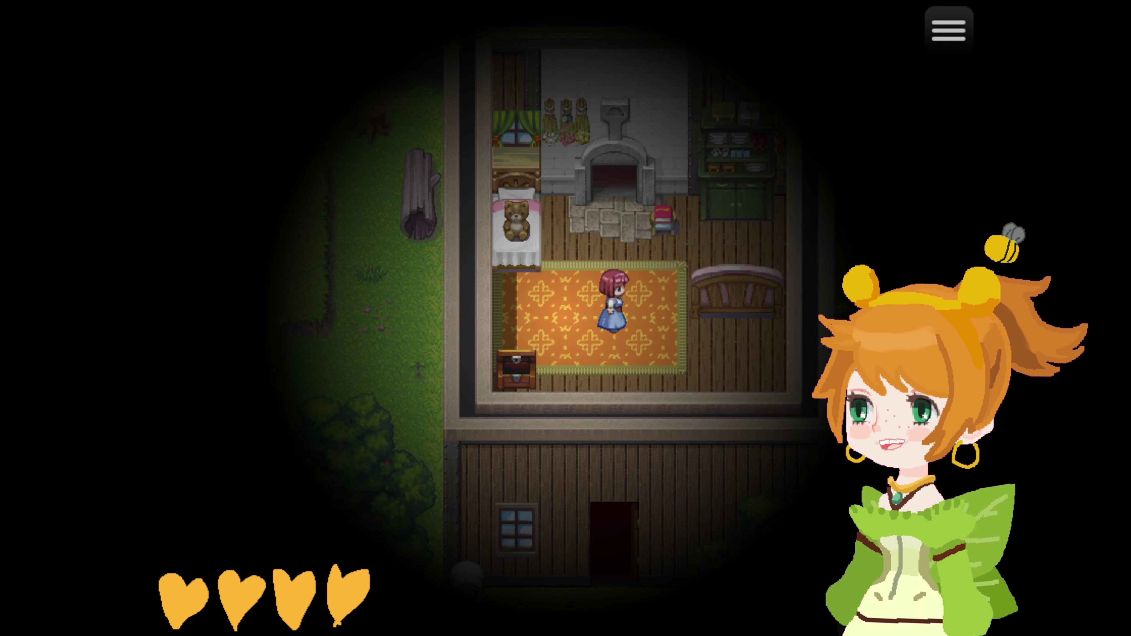
- Leave the house again and talk to the sheep to check the sanity level with the lantern equipped
key(Right)
key(Left)
key(Down)
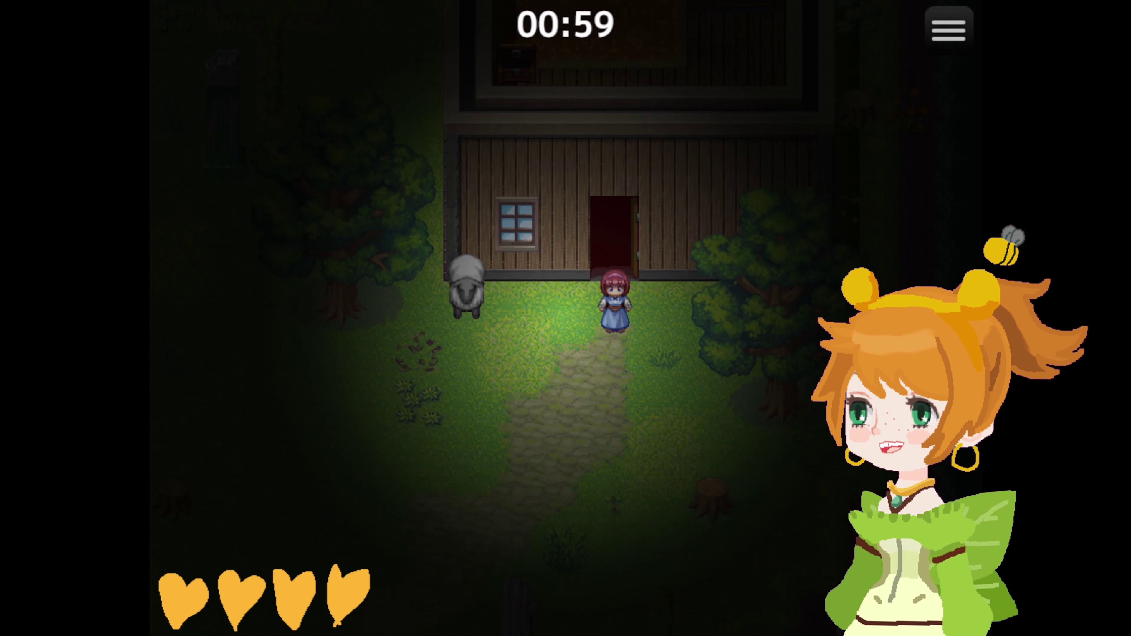
key(Down)
key(Left)
key(Left)
key(Up)
key(Return)
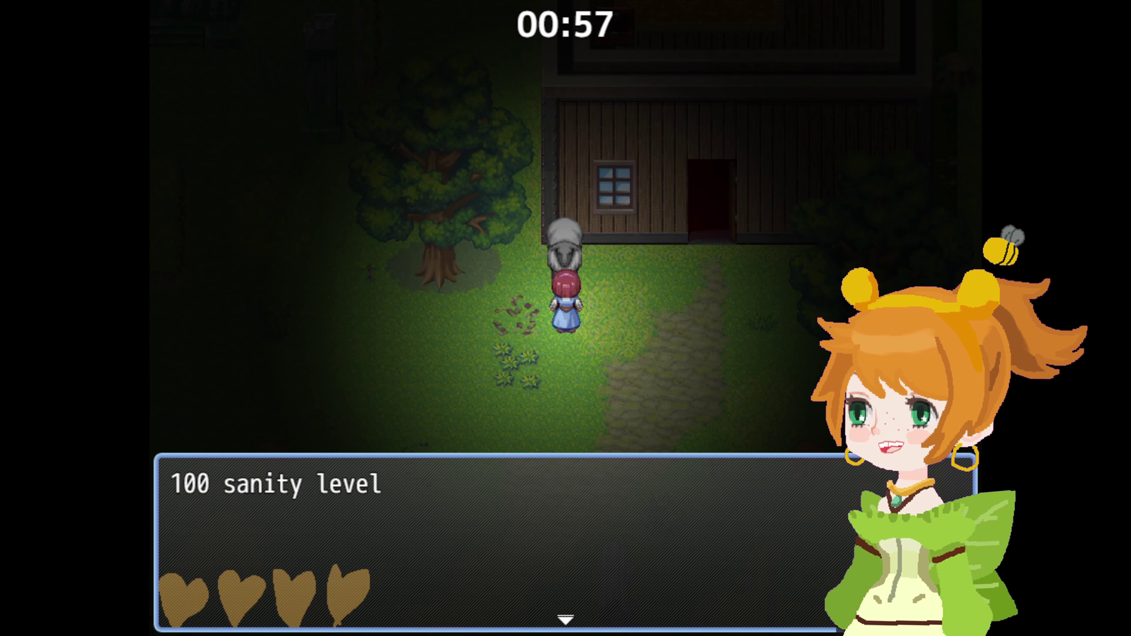
key(Return)
- Walk around the grass and stone path in front of the house to check the sanity hearts and the dark figures during the countdown
key(Down)
key(Left)
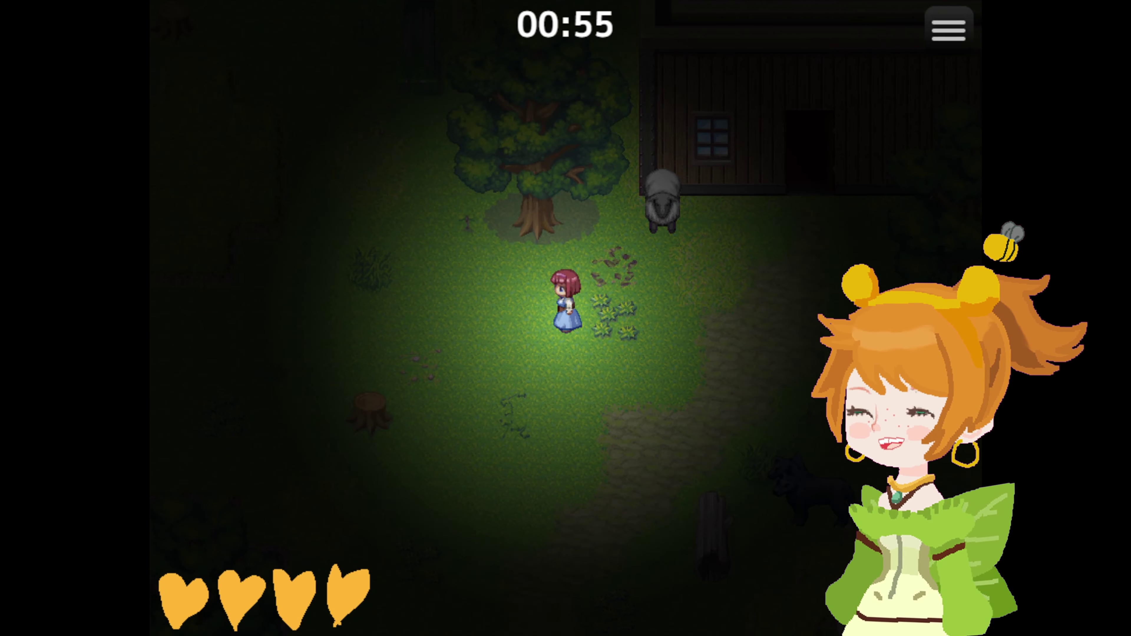
key(Down)
key(Right)
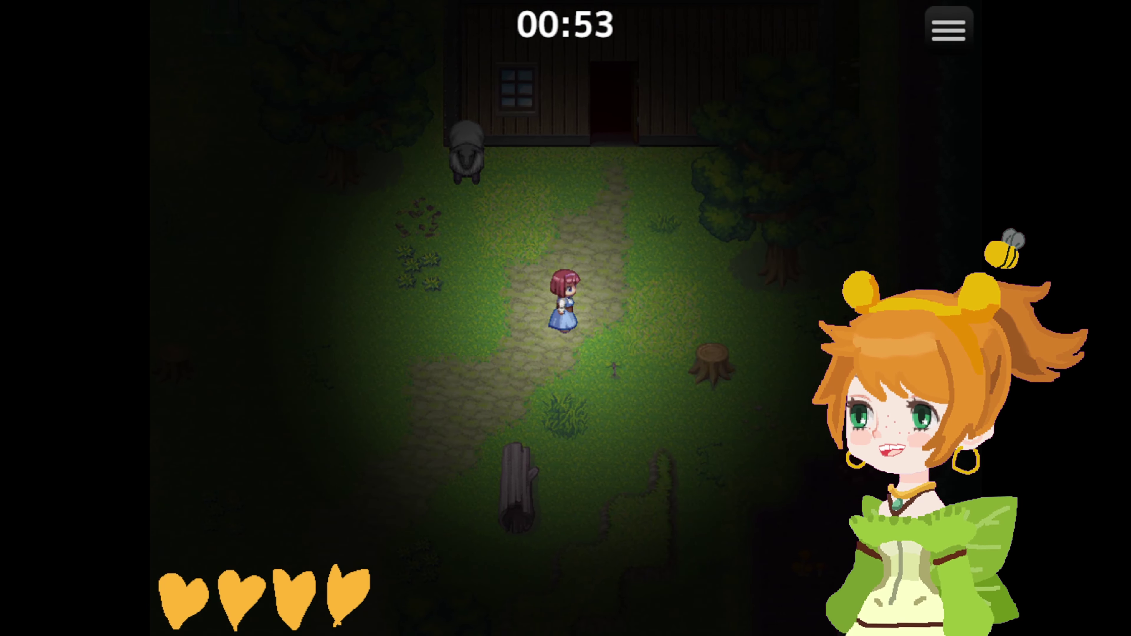
key(Left)
key(Down)
key(Right)
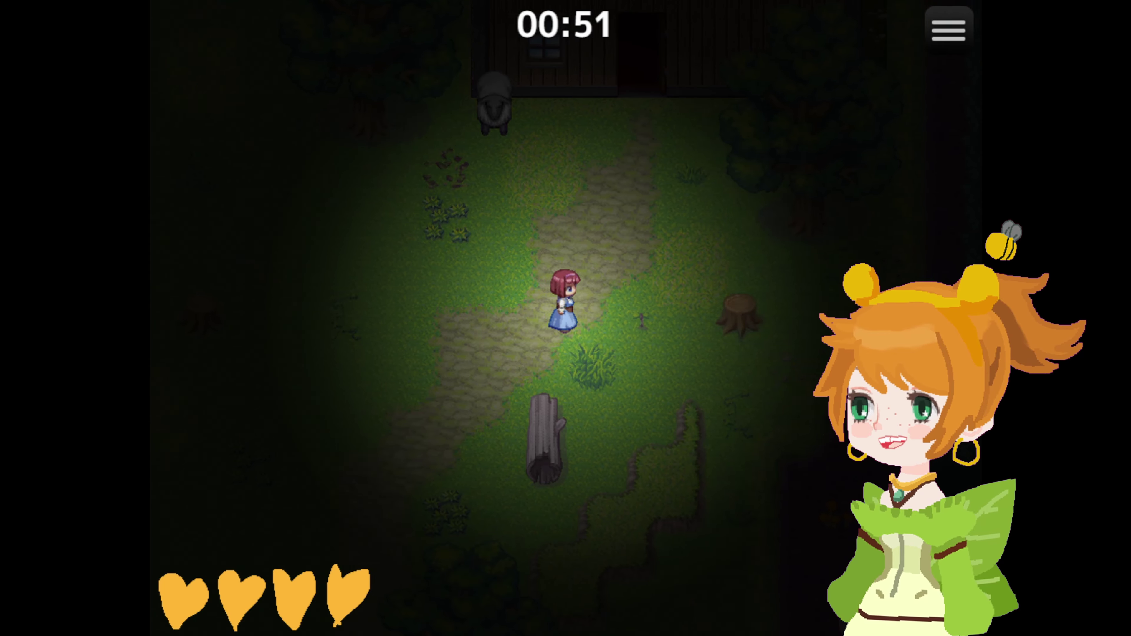
key(Left)
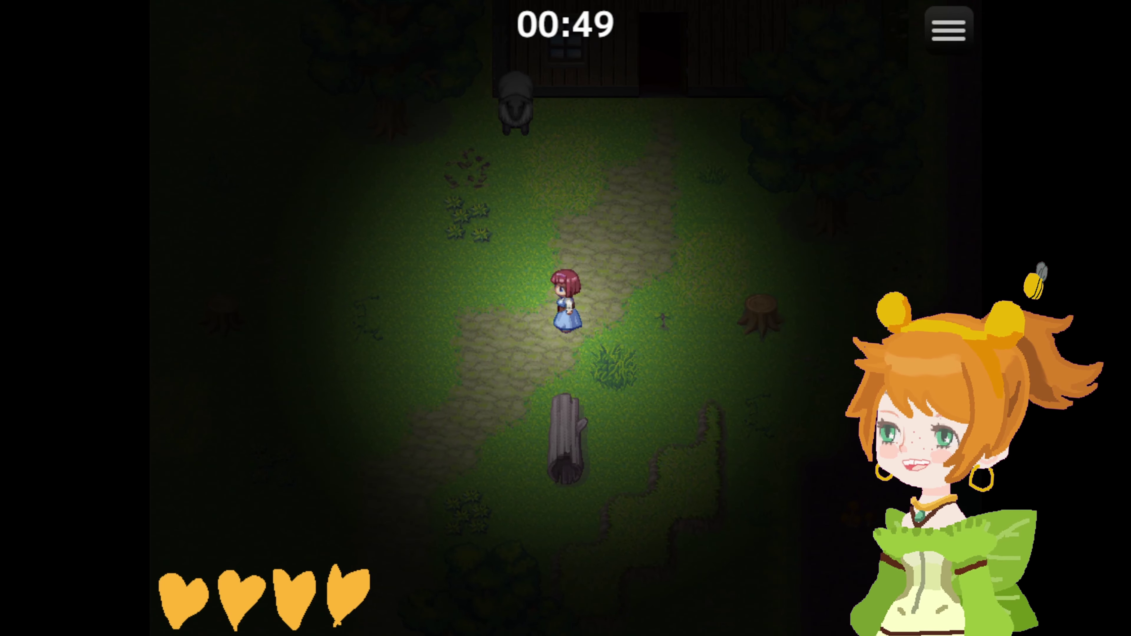
key(Up)
key(Left)
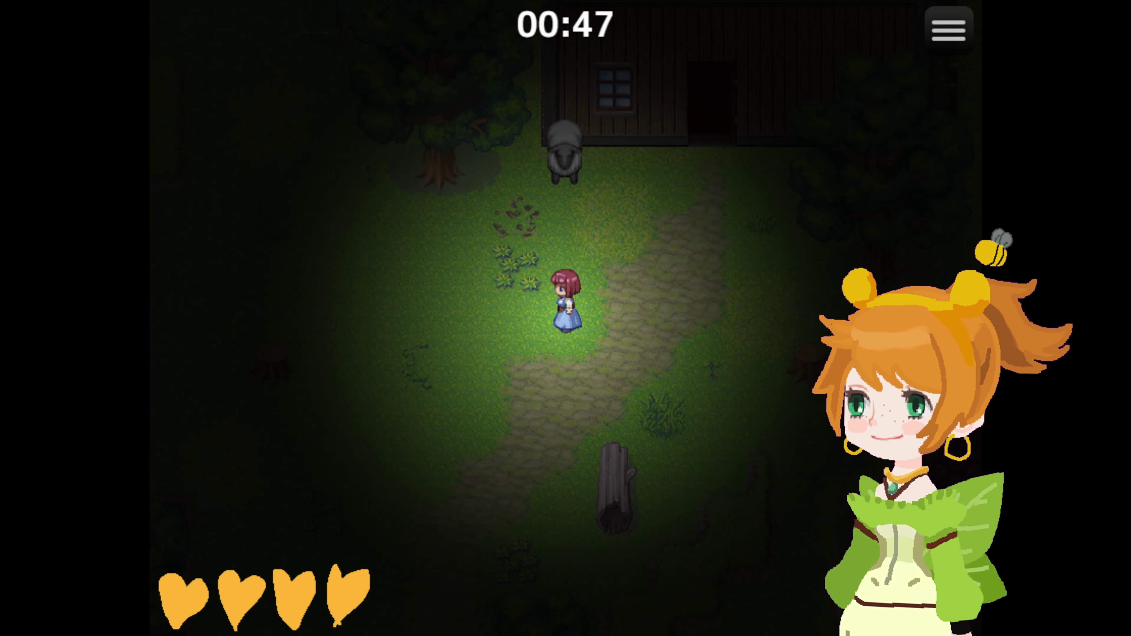
key(Right)
key(Up)
key(Right)
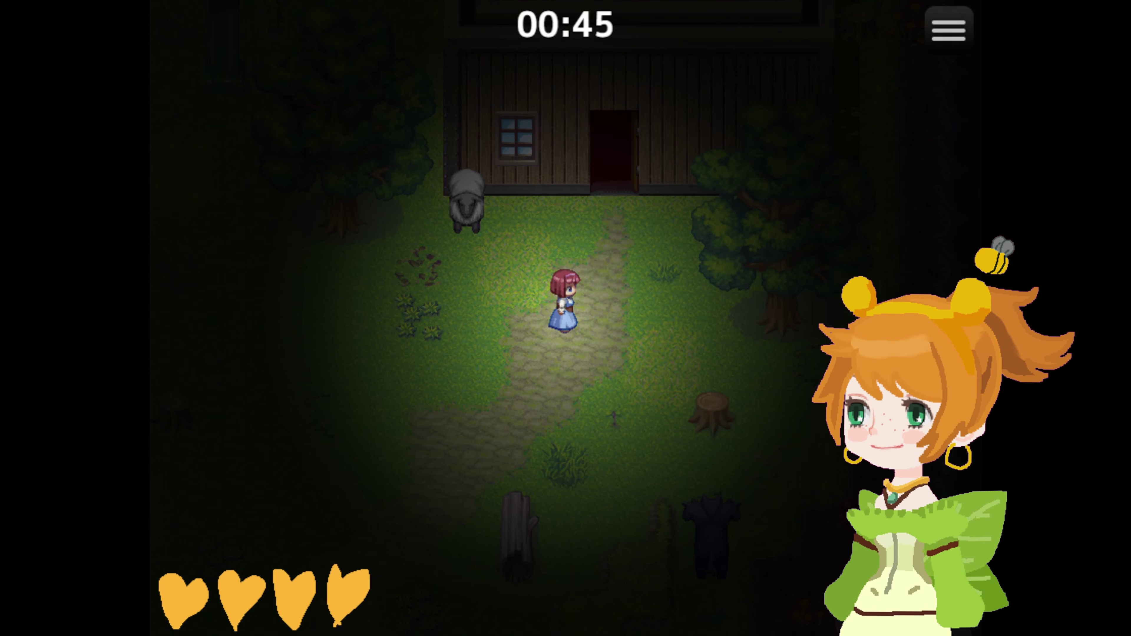
key(Down)
key(Left)
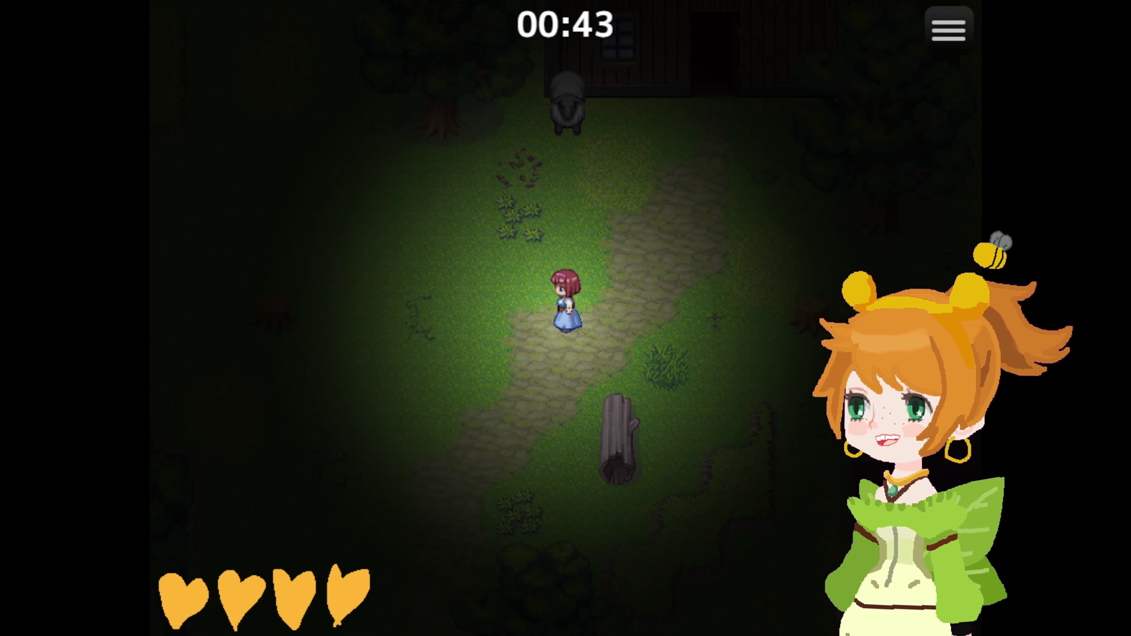
key(Up)
key(Left)
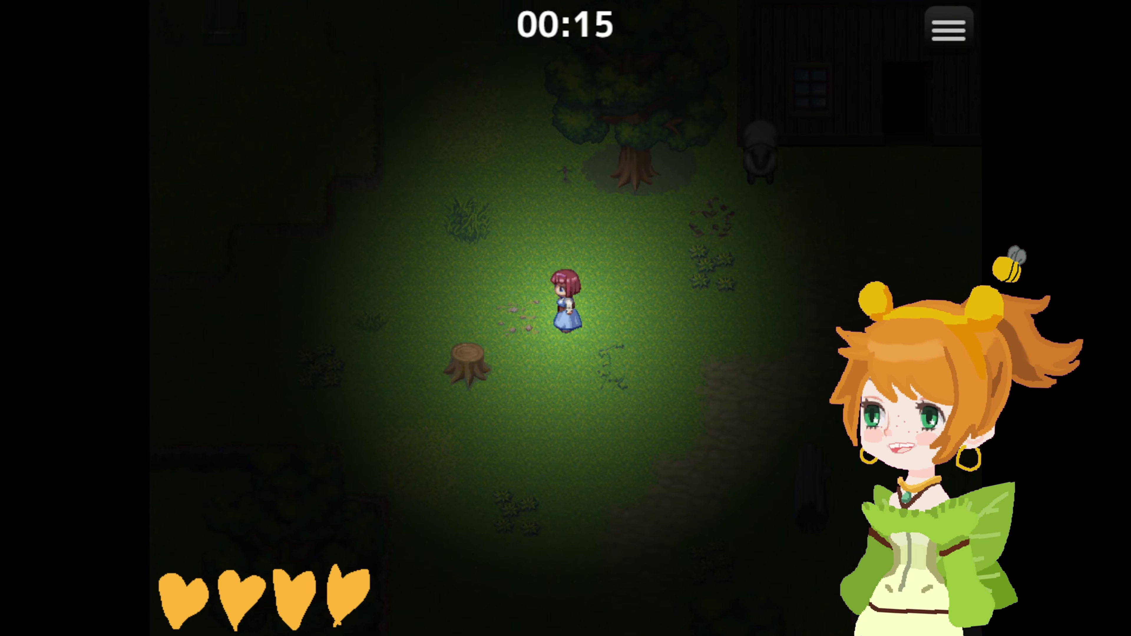
- Walk to the grass tuft near the tree stump, let the countdown run out, and head back to the stone path
key(Up)
key(Left)
key(Left)
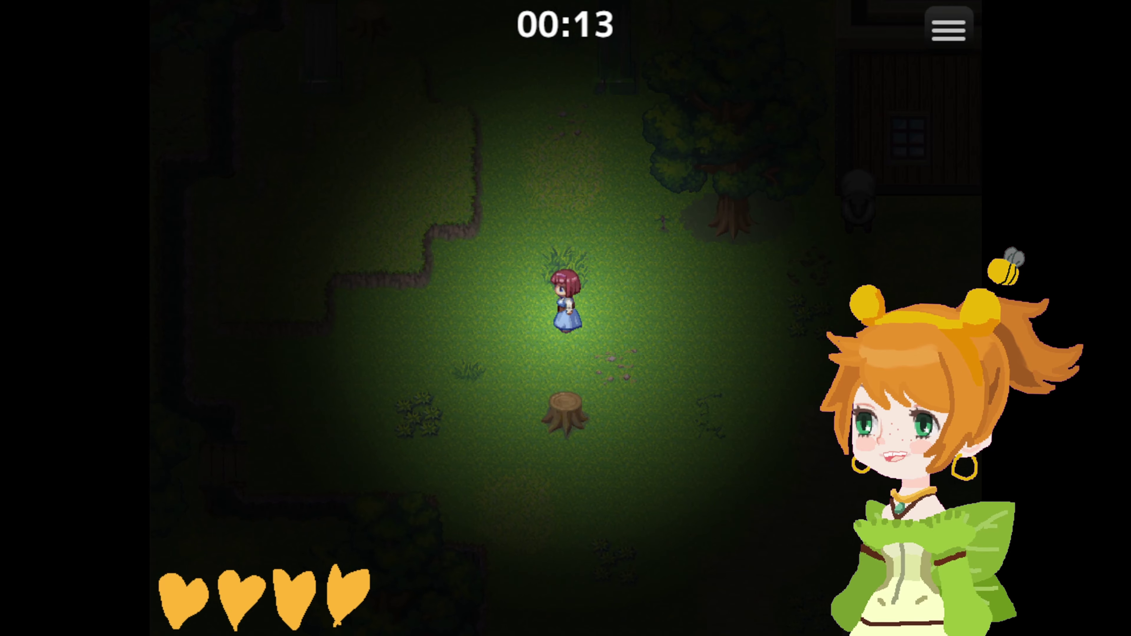
key(Down)
key(Up)
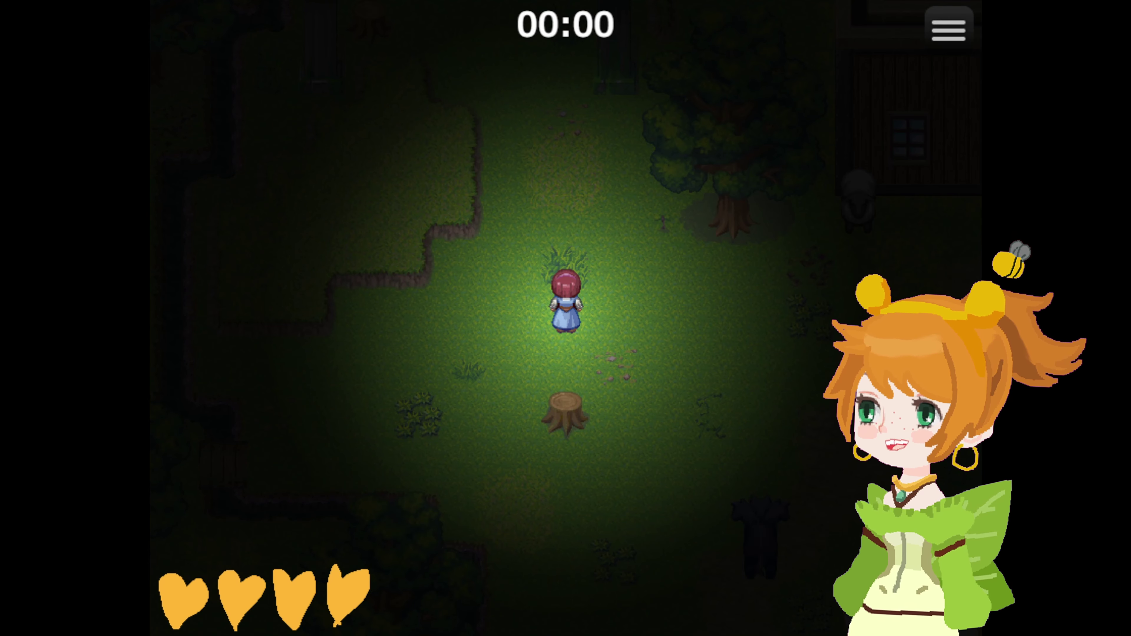
key(Right)
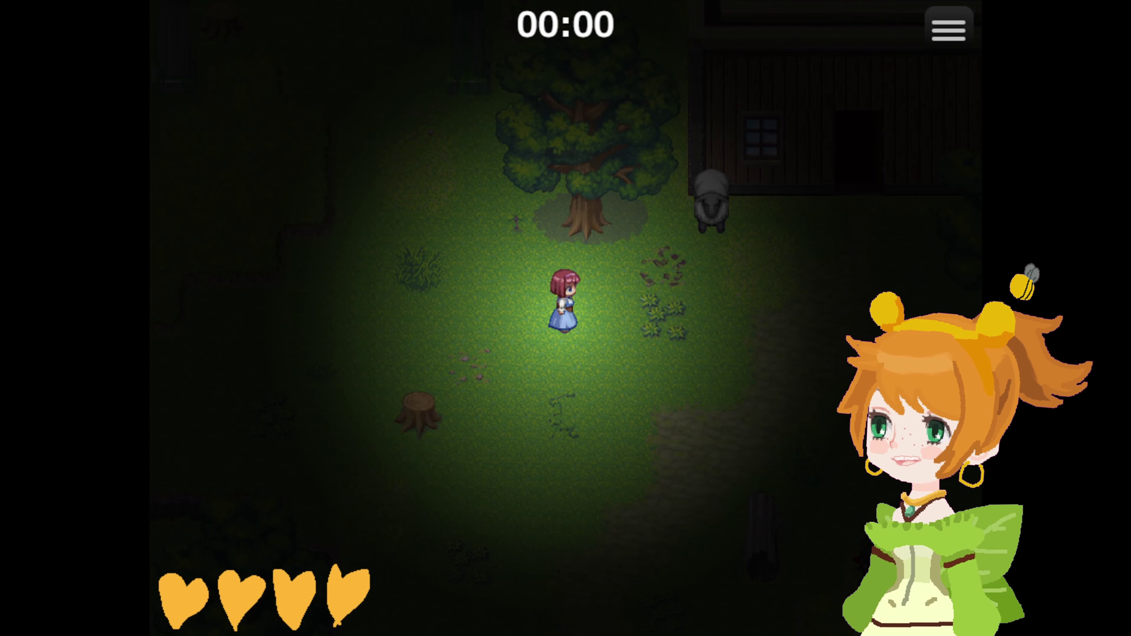
key(Down)
key(Right)
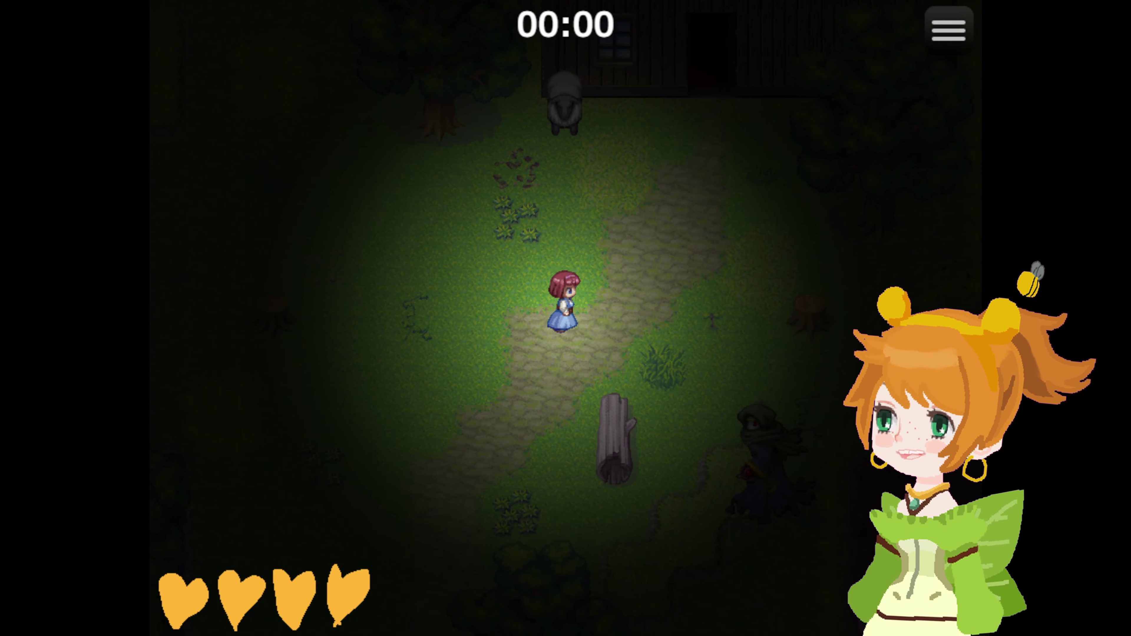
- Walk off the stone path past the tree stump toward the dark figure to test the monster attack, and close the playtest
key(Down)
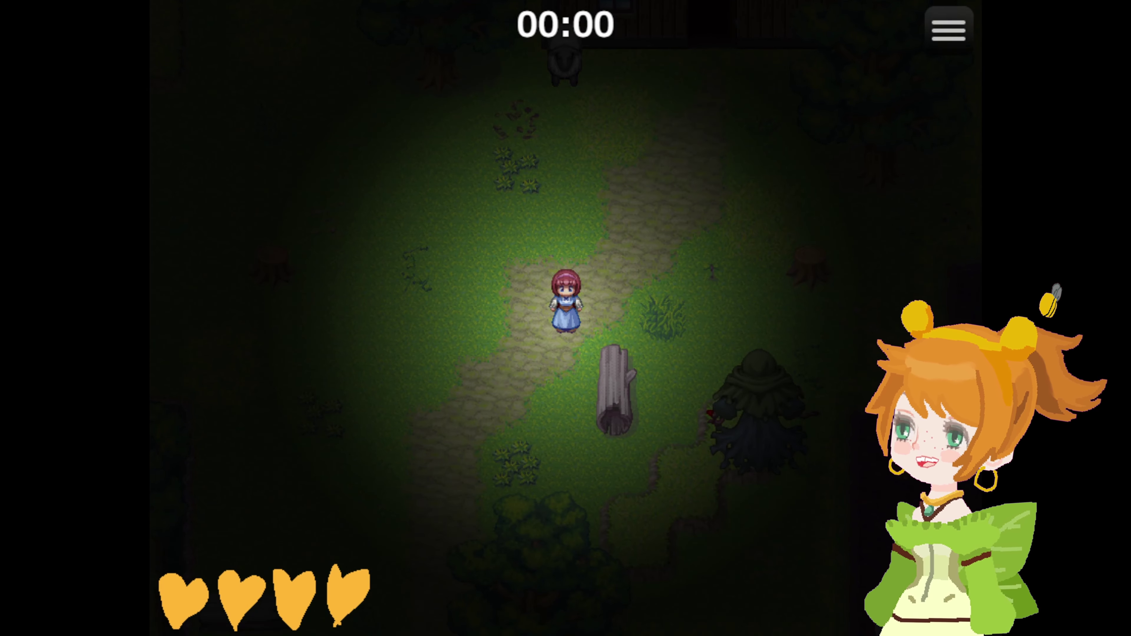
key(Up)
key(Right)
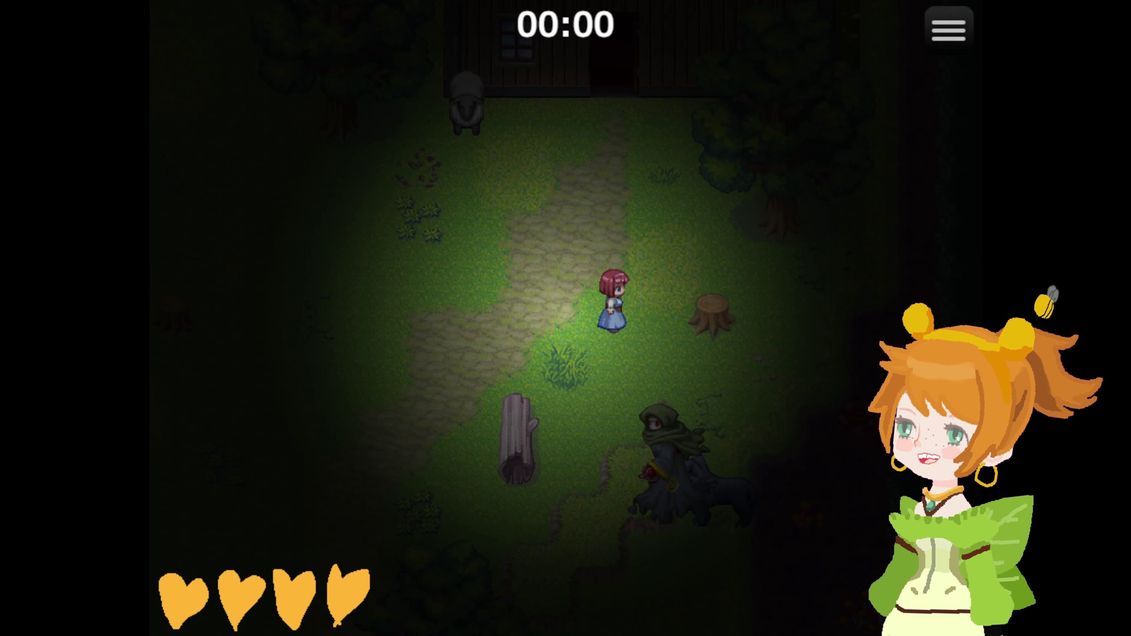
key(Right)
key(Down)
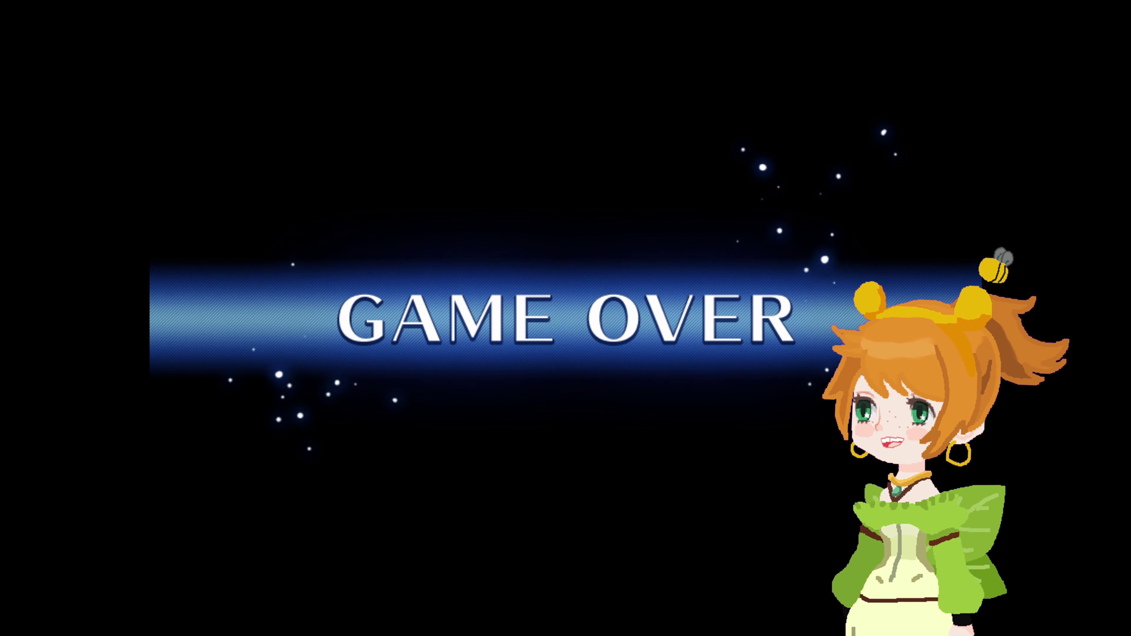
key(F4)
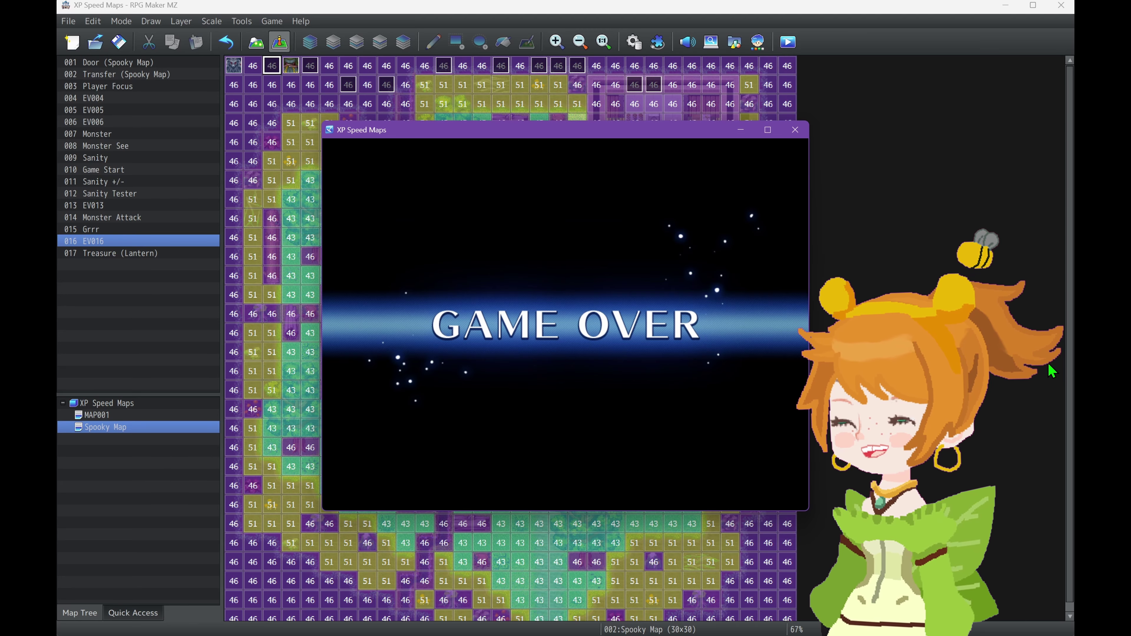
click(795, 130)
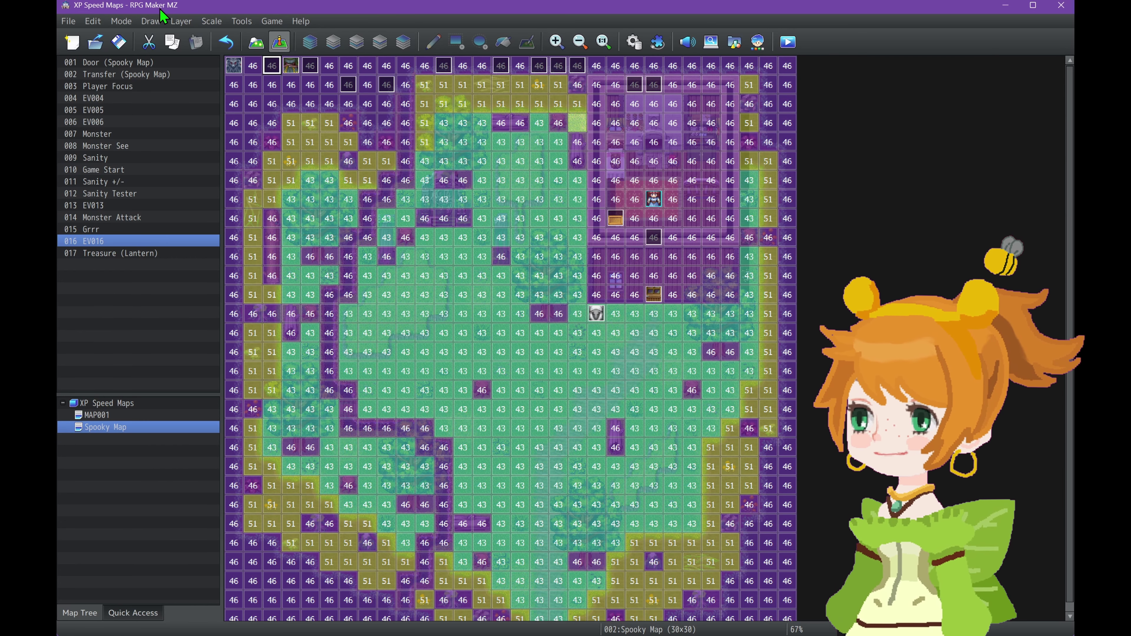
- Open the Sanity event and read through its conditional branches that show the heart pictures for each sanity level
click(111, 65)
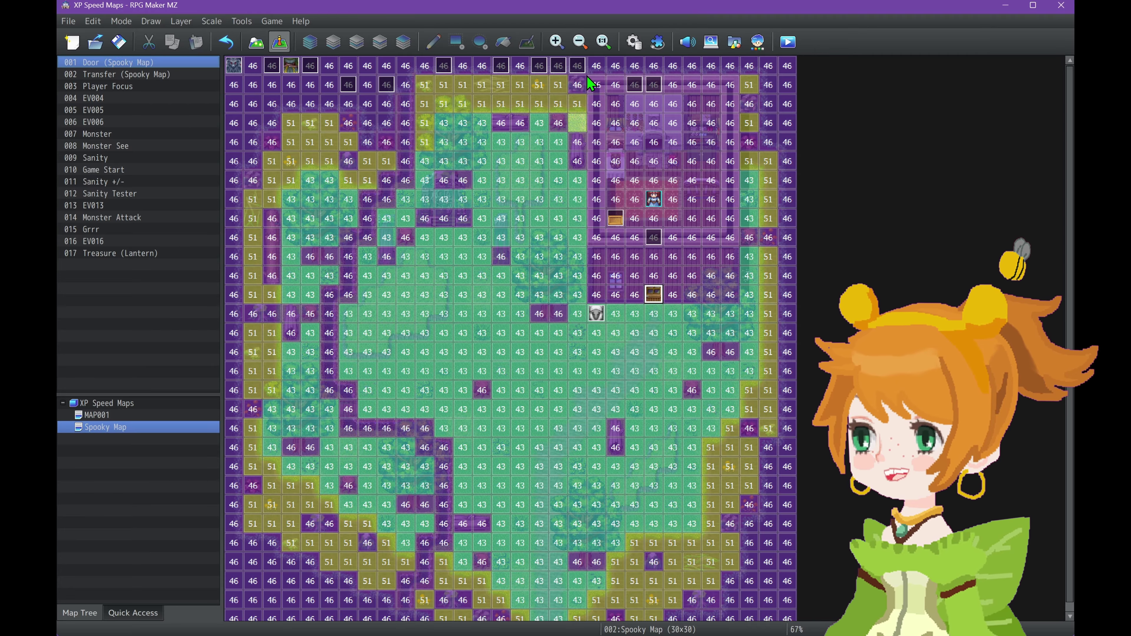
click(538, 72)
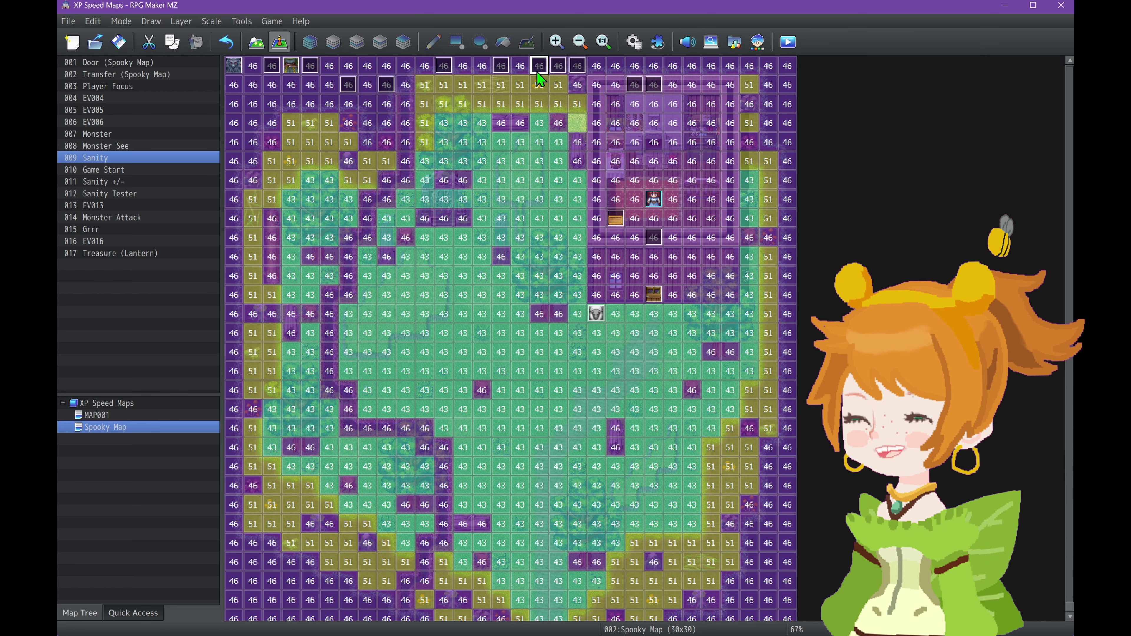
double_click(538, 73)
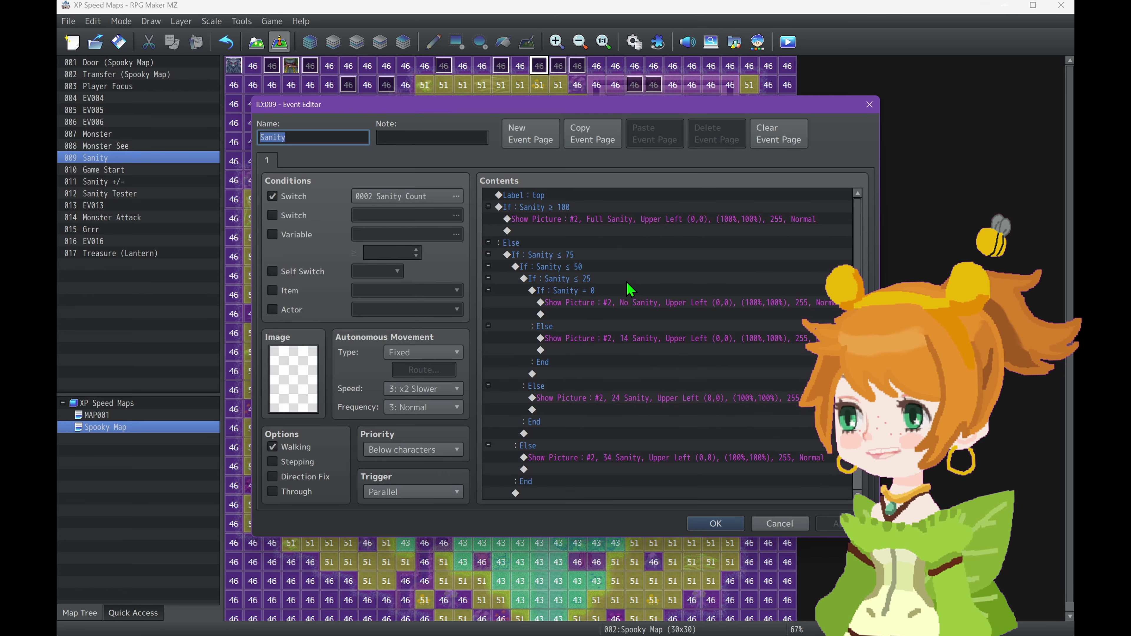
scroll(625, 291, down, 2)
scroll(625, 291, up, 2)
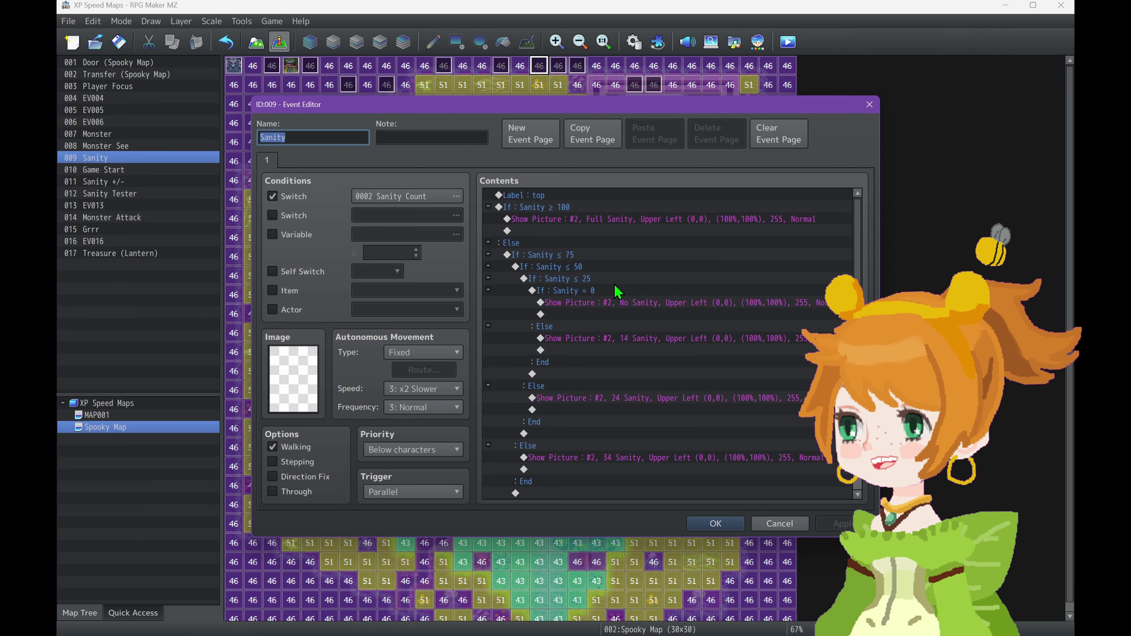
scroll(647, 292, down, 3)
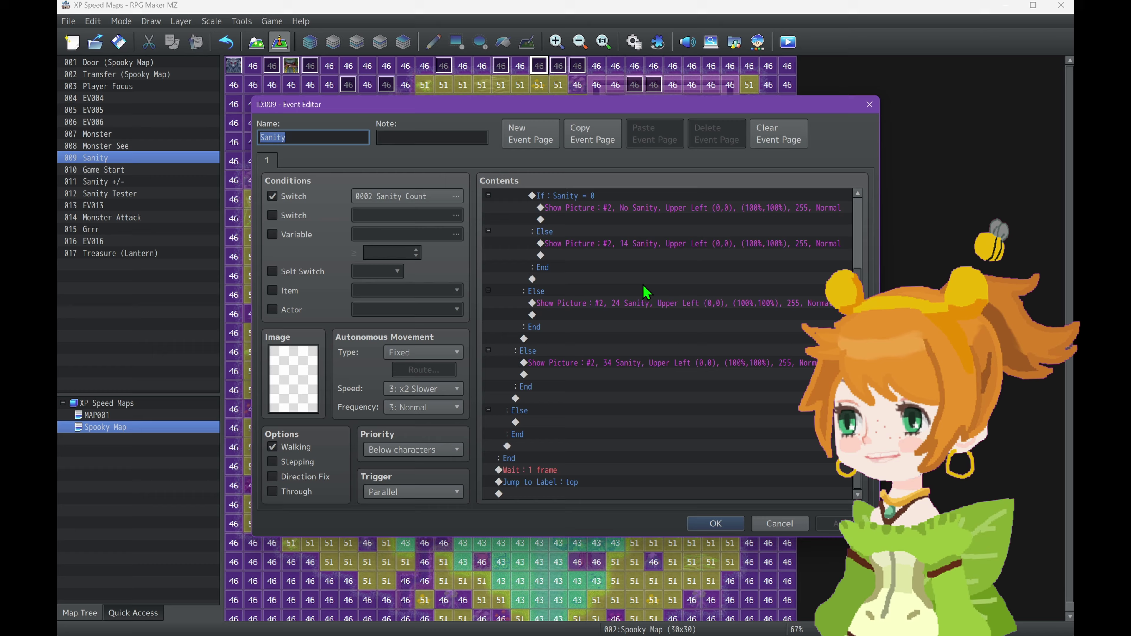
- Check the Show Picture settings of the 34 Sanity image without changing them, and close the Sanity event
double_click(624, 363)
click(673, 265)
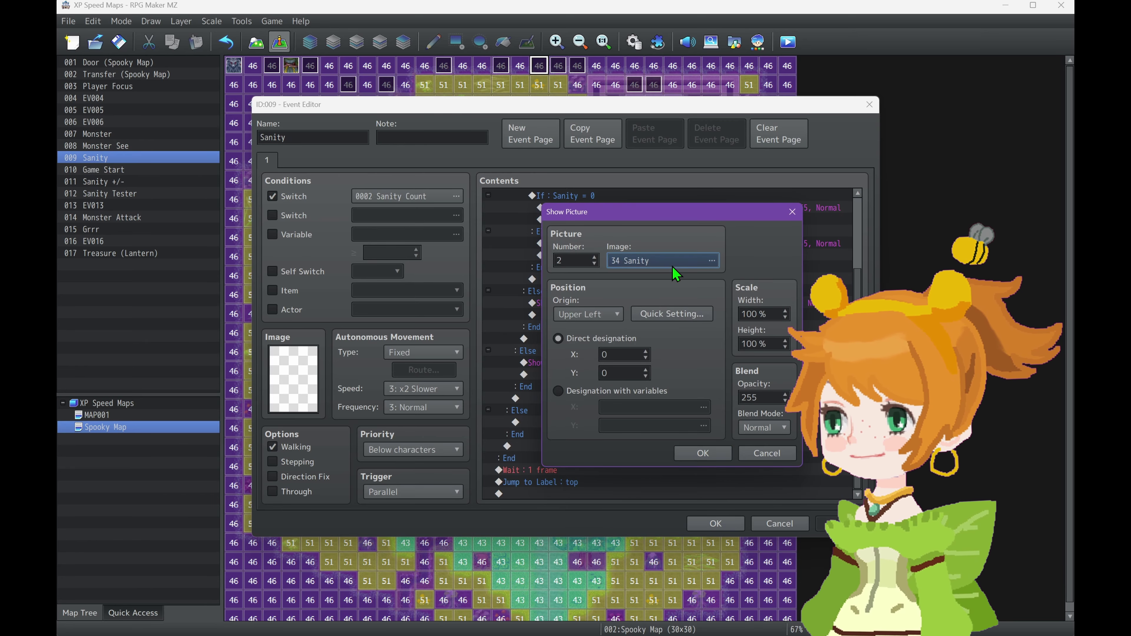
scroll(671, 330, down, 4)
click(795, 466)
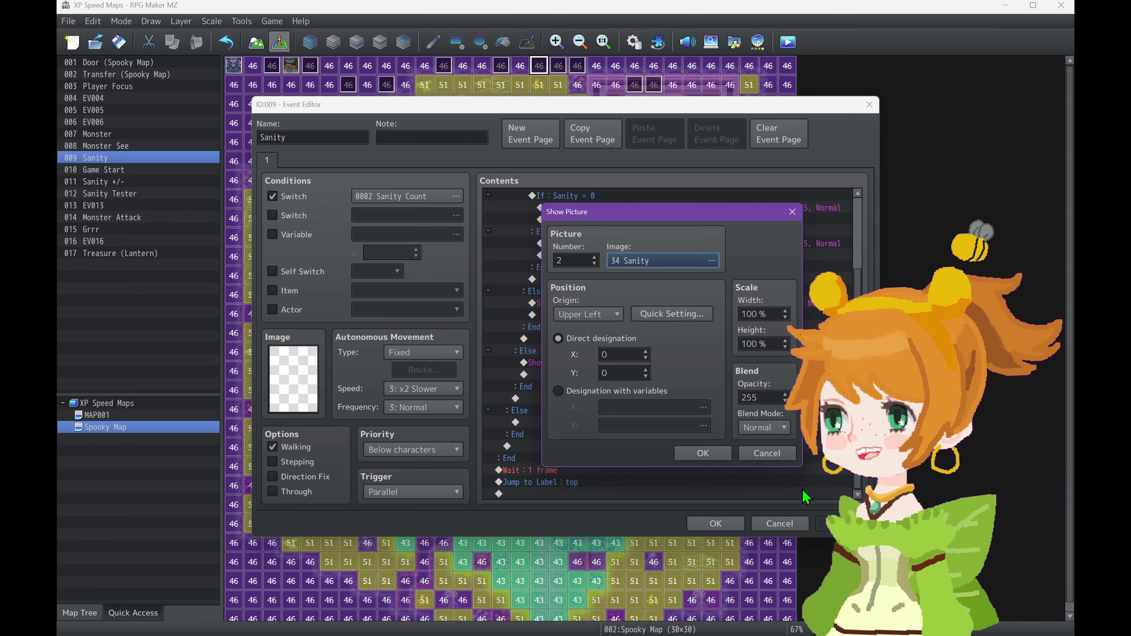
click(767, 459)
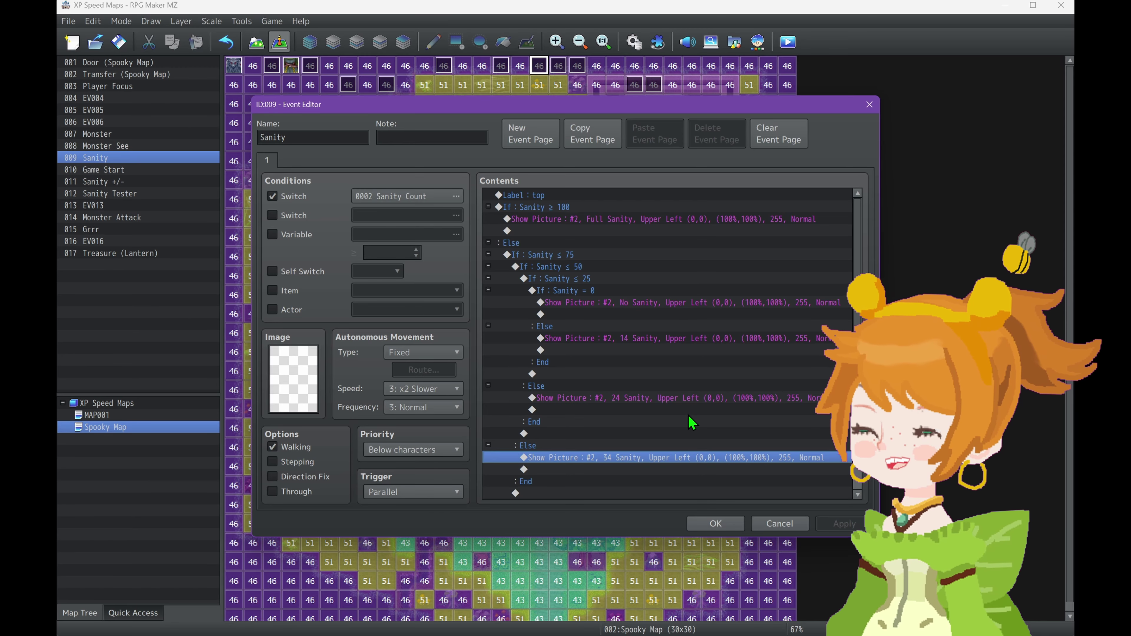
click(715, 523)
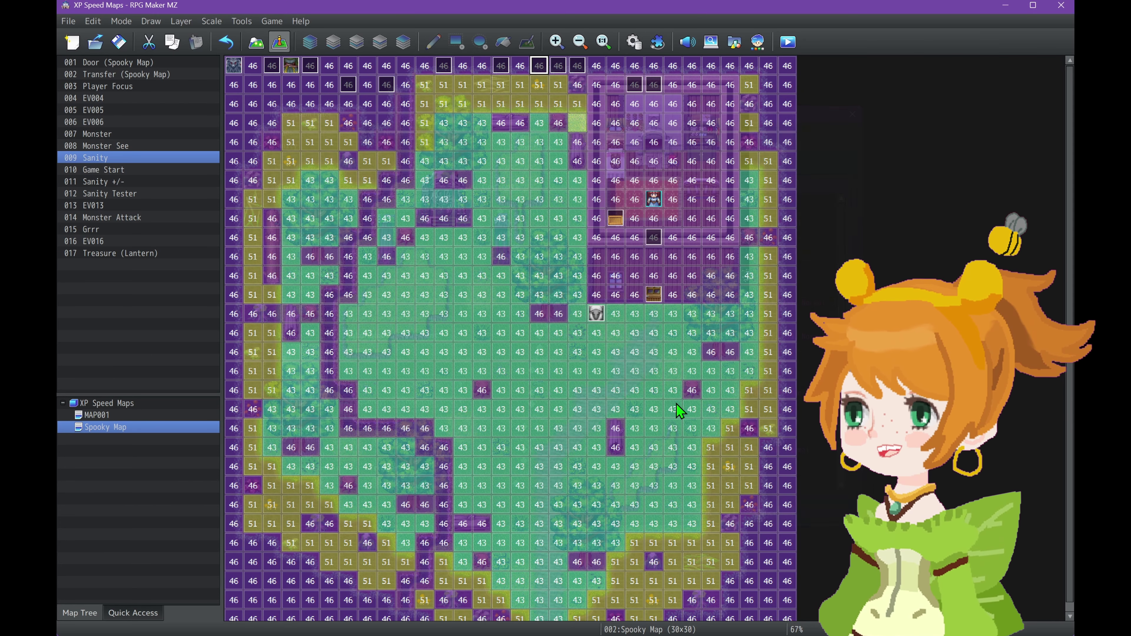
- Open the Sanity +/- event and examine the branch that runs when the Lantern is equipped
click(556, 67)
double_click(556, 66)
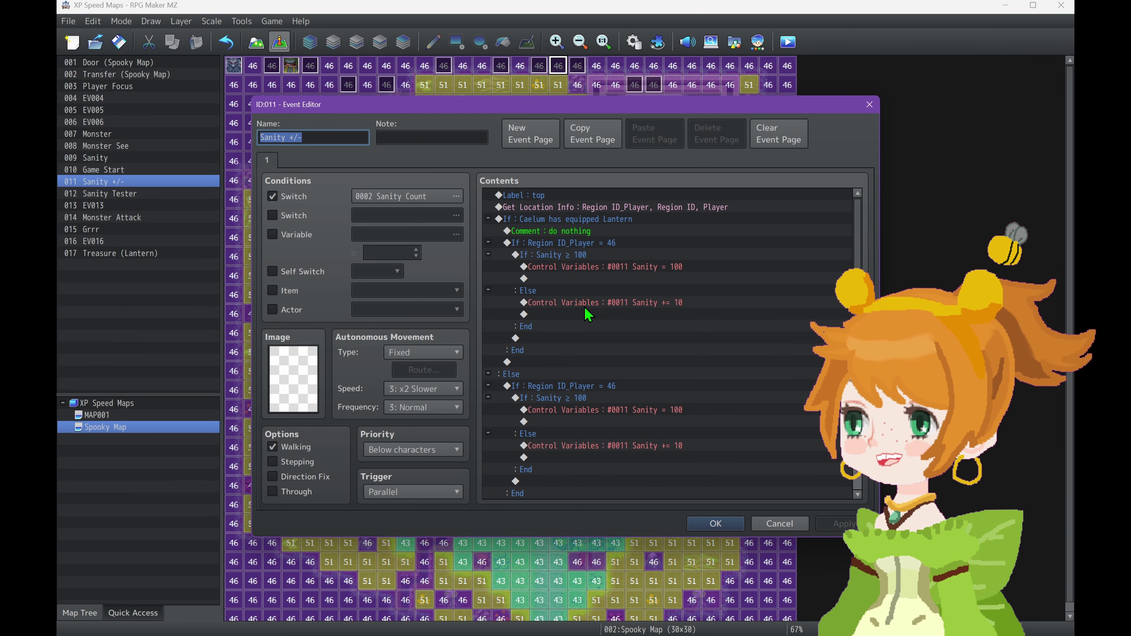
scroll(635, 346, down, 2)
scroll(635, 346, up, 2)
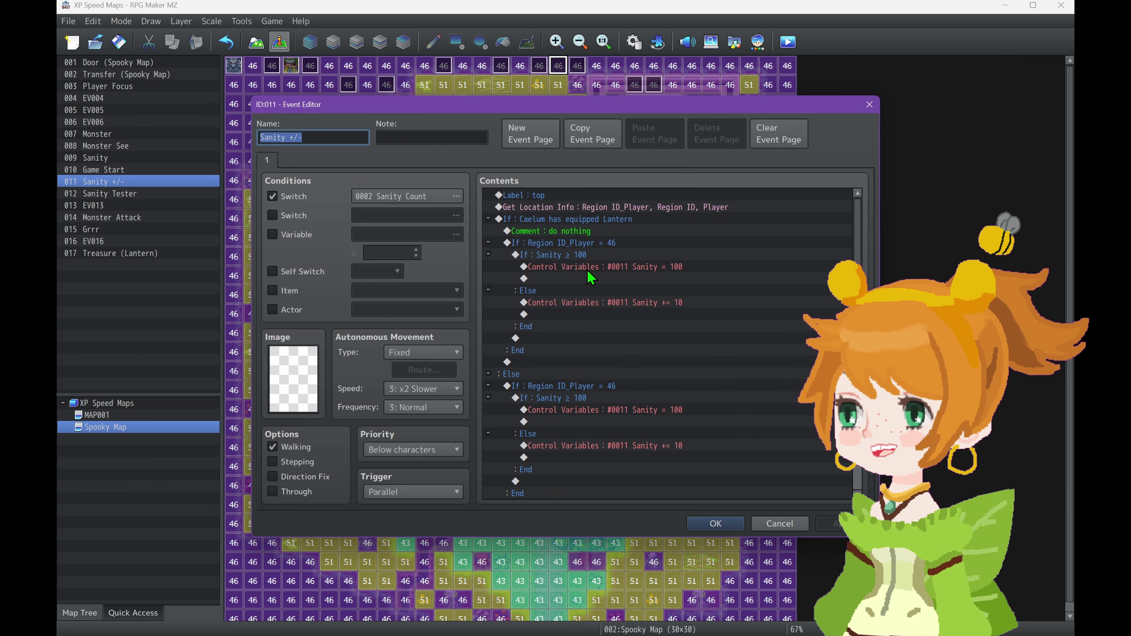
click(552, 220)
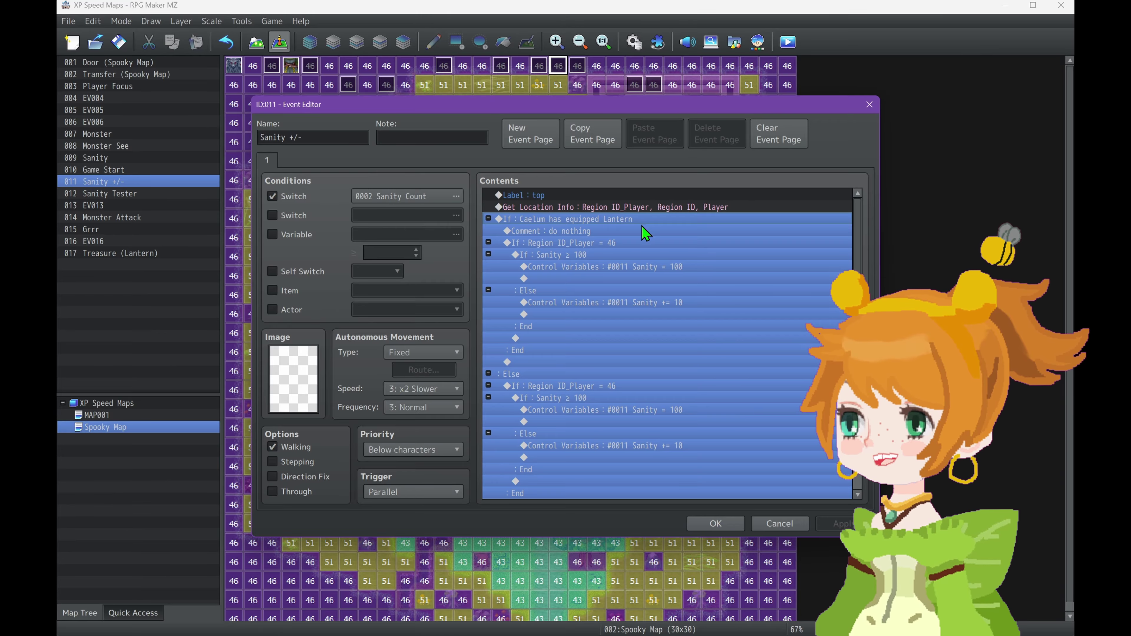
click(587, 245)
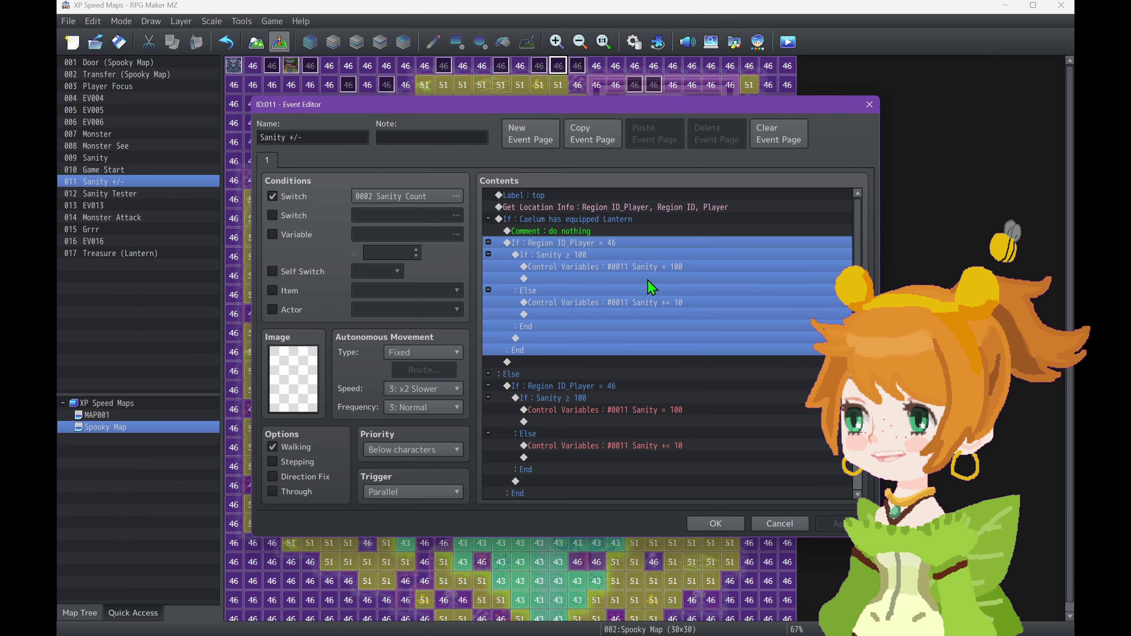
drag(722, 104, 742, 262)
drag(662, 267, 638, 134)
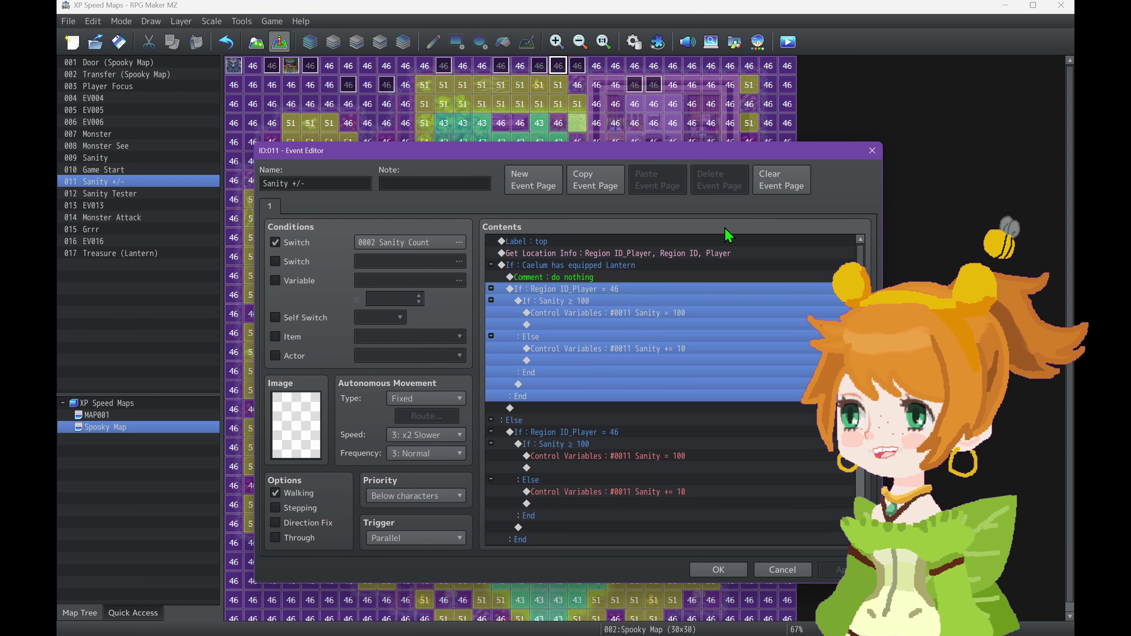
scroll(637, 354, down, 4)
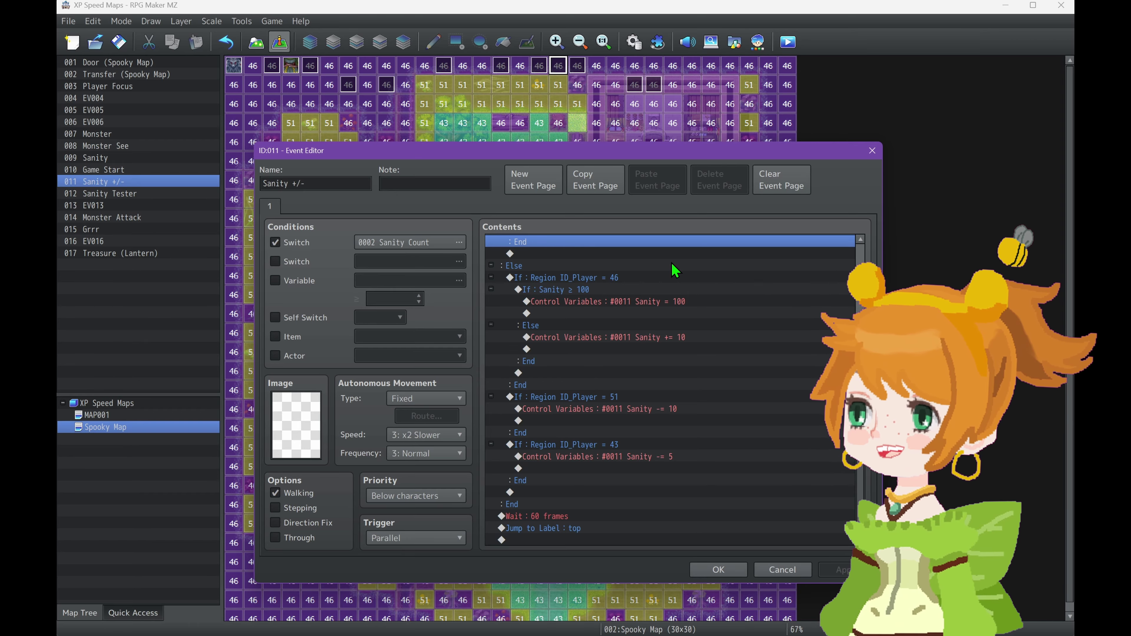
- Examine the region 46 condition and its sanity variable changes in the branch without the Lantern
click(567, 290)
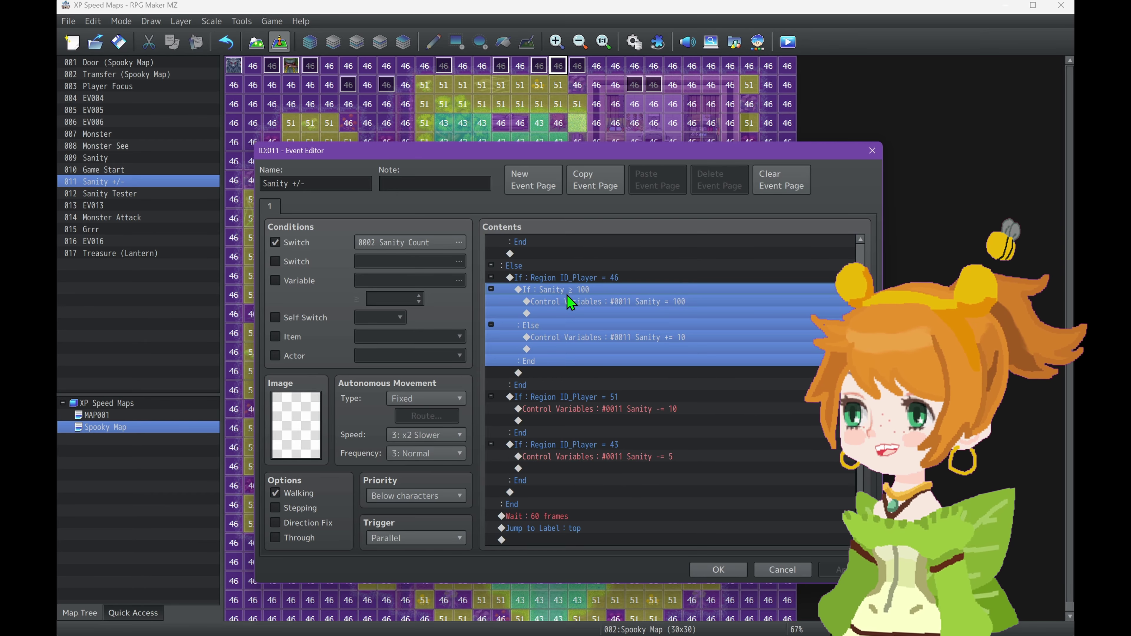
click(613, 279)
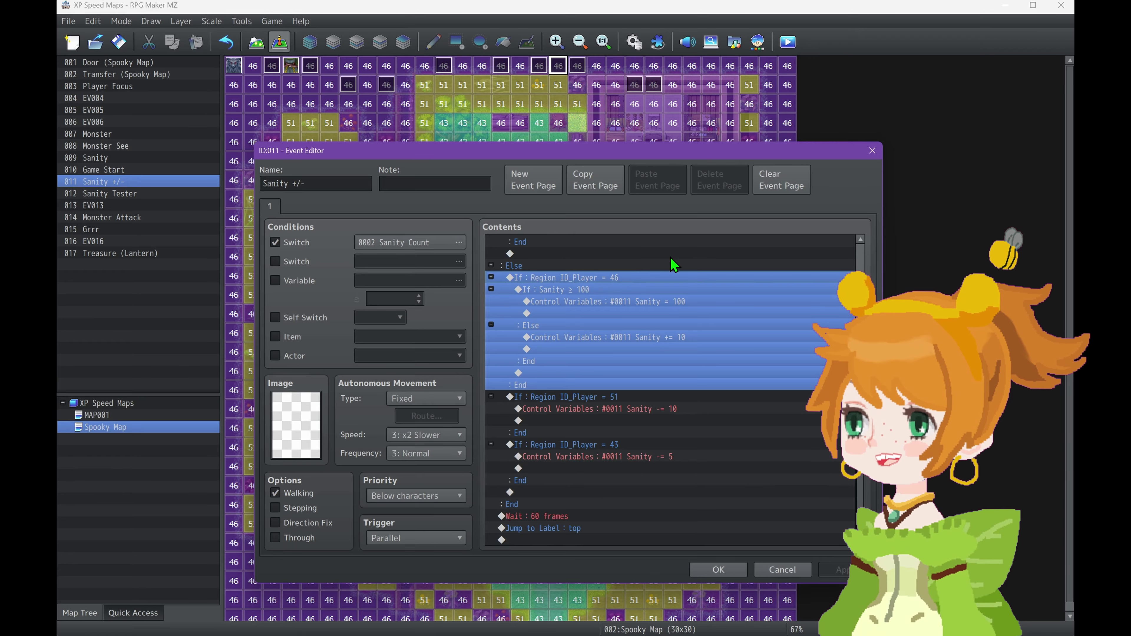
click(629, 313)
click(629, 338)
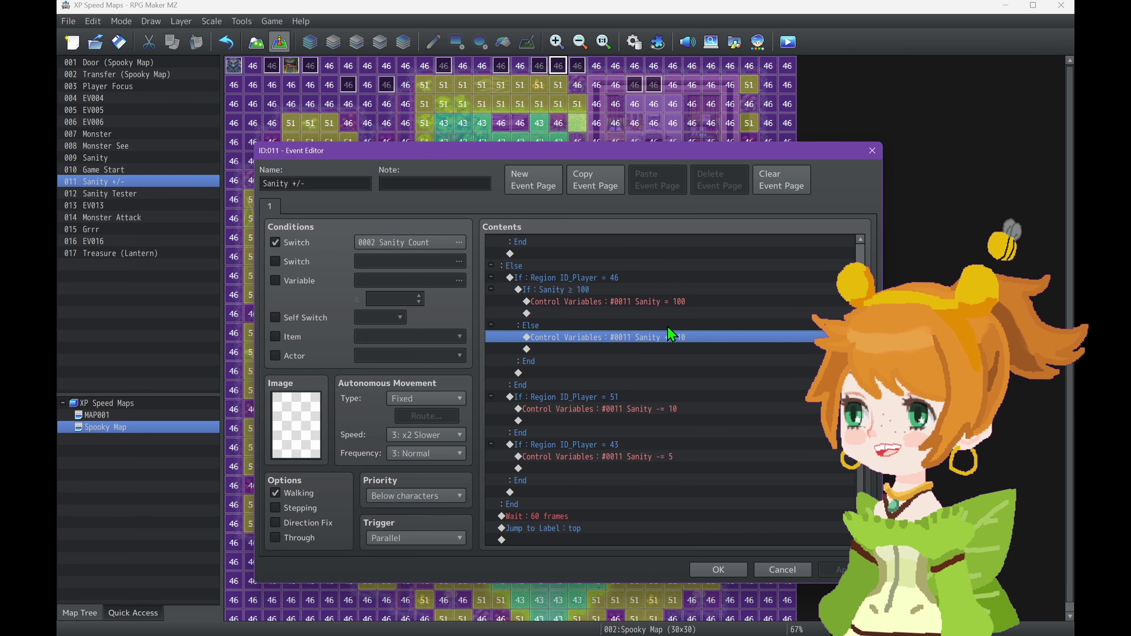
click(581, 293)
click(582, 302)
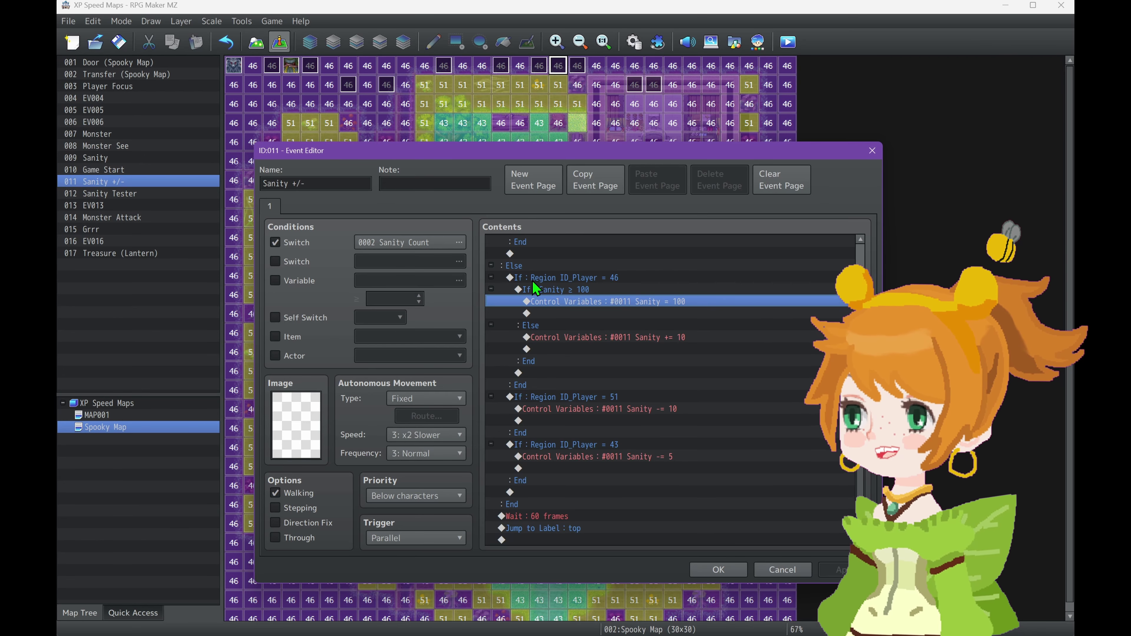
- Review the region 51 and region 43 sanity reductions and the wait command, and close the Sanity +/- event
click(599, 397)
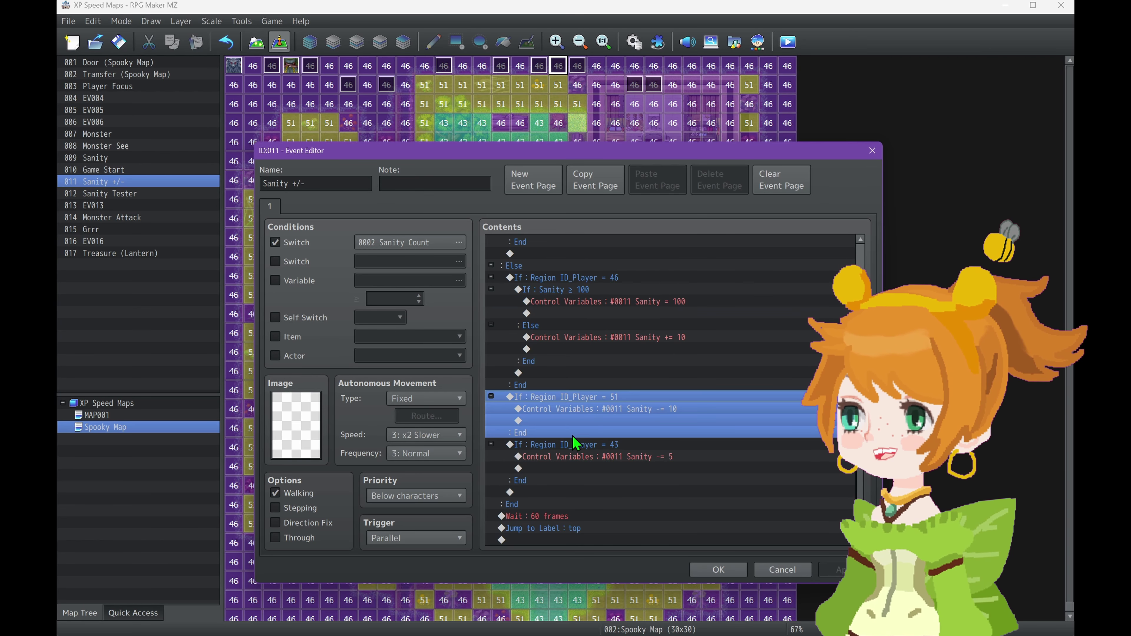
click(609, 409)
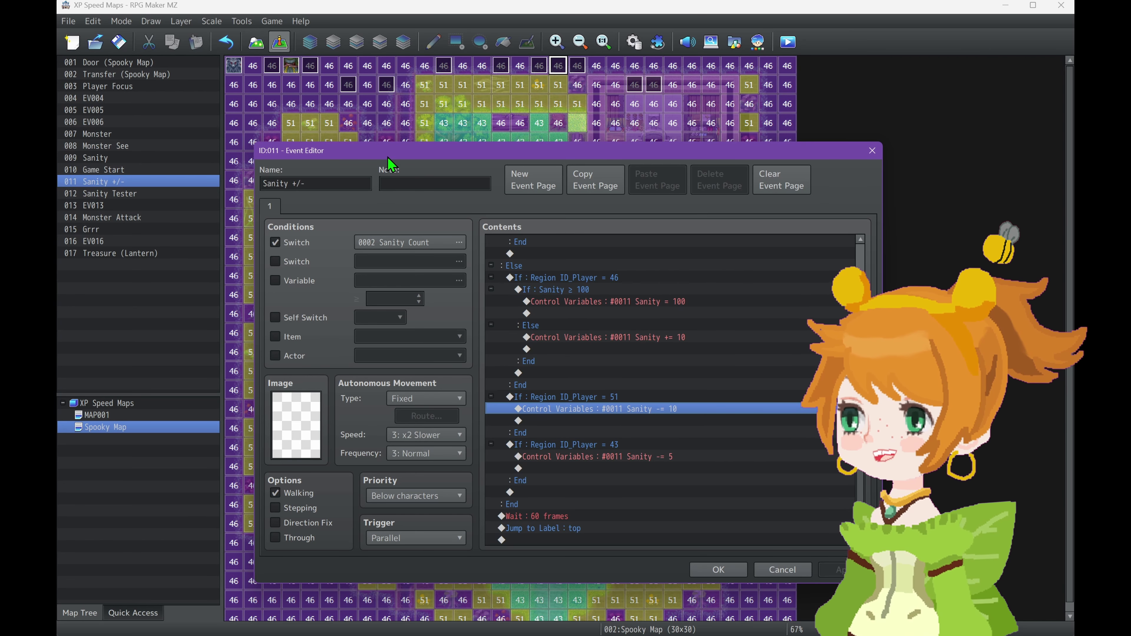
click(615, 456)
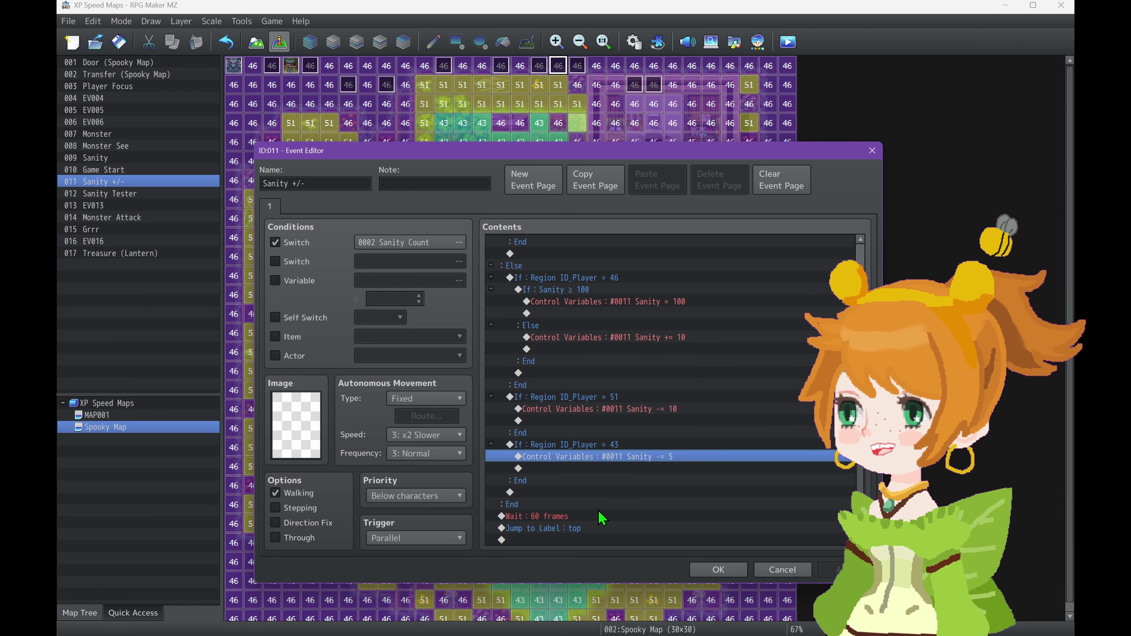
scroll(598, 511, up, 1)
scroll(597, 512, down, 1)
click(550, 519)
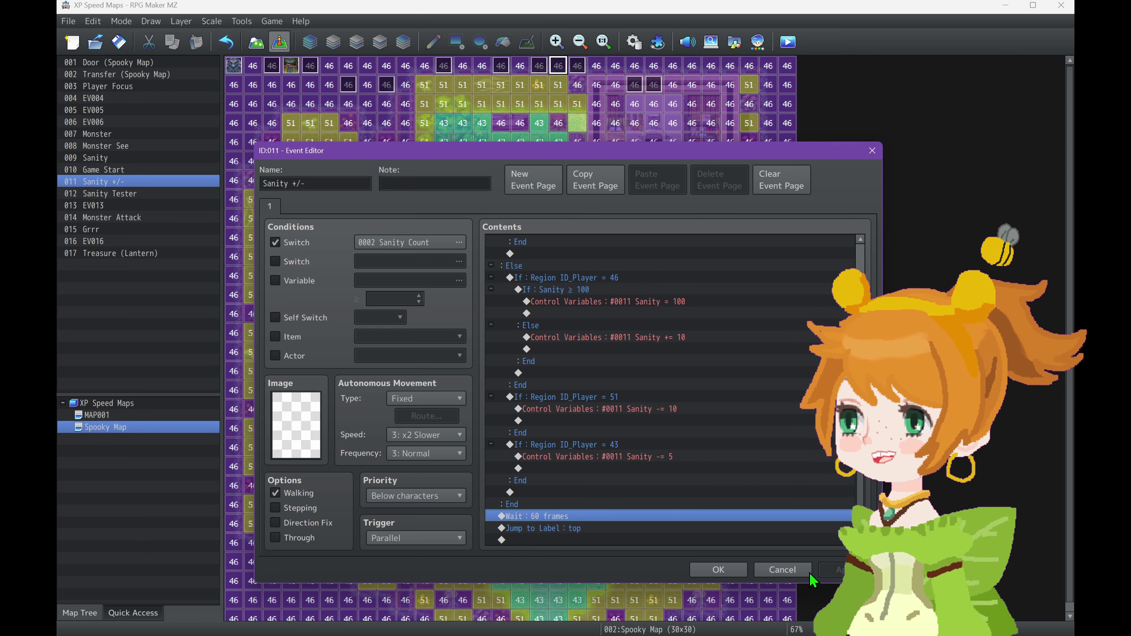
scroll(627, 380, up, 5)
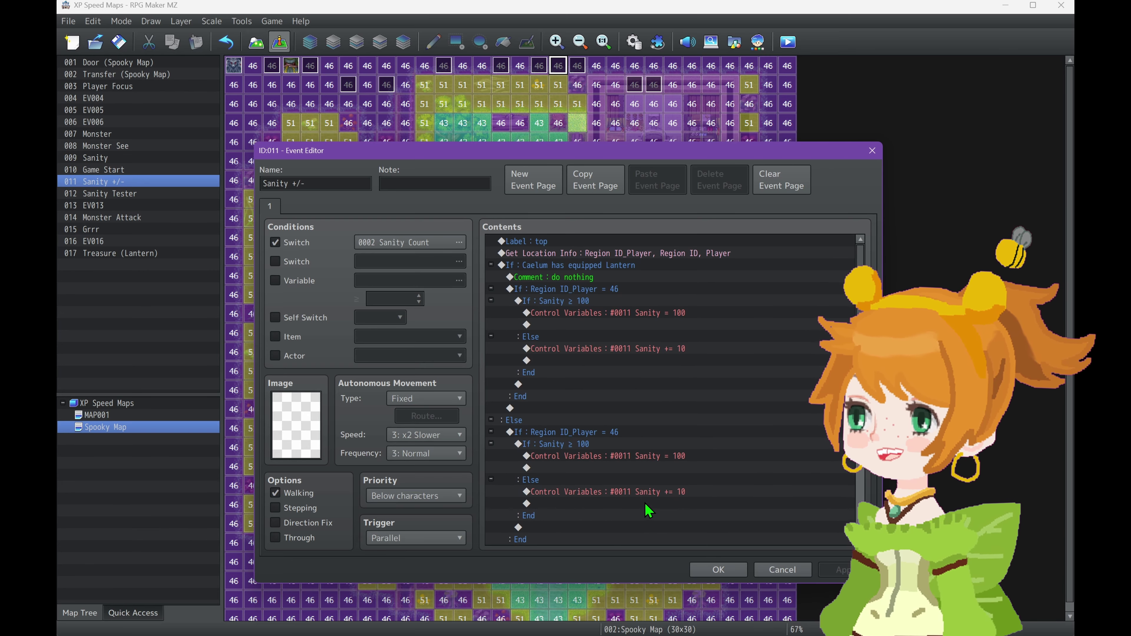
scroll(641, 504, down, 1)
click(715, 569)
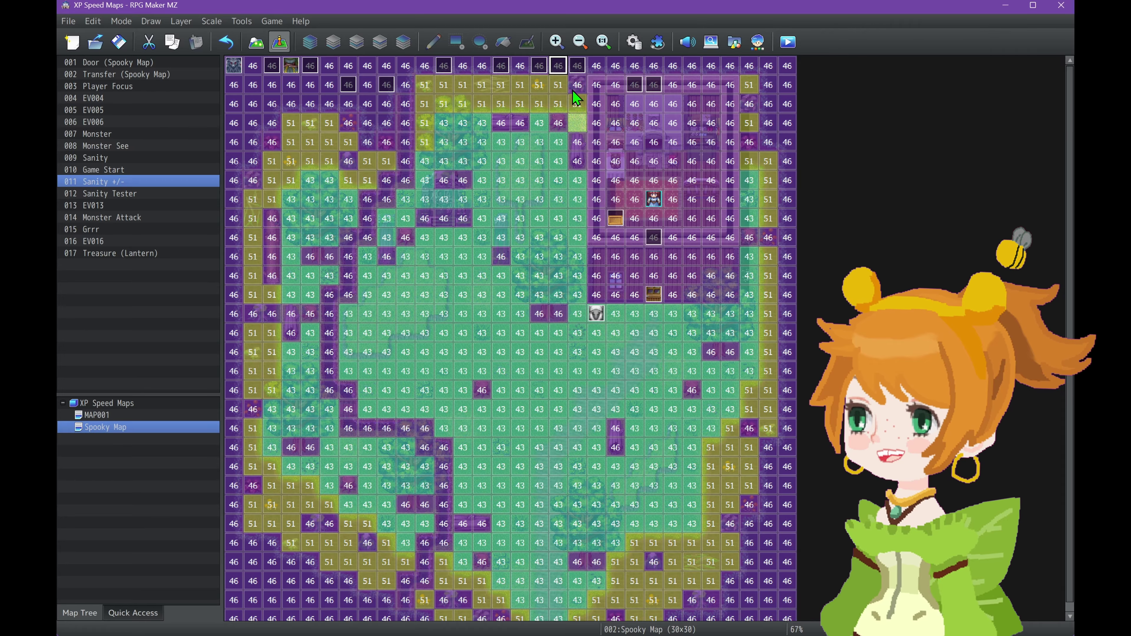
- Open event EV013 and examine its zero-sanity Game Over branch, the wait and label loop, and the Sanity variable condition
double_click(577, 73)
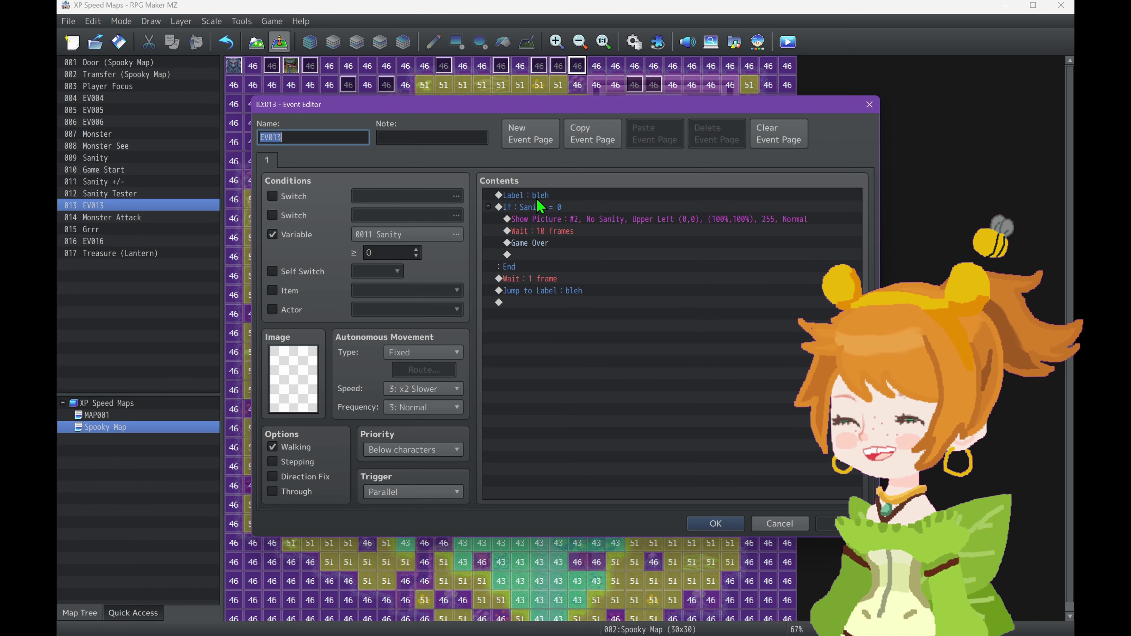
click(551, 211)
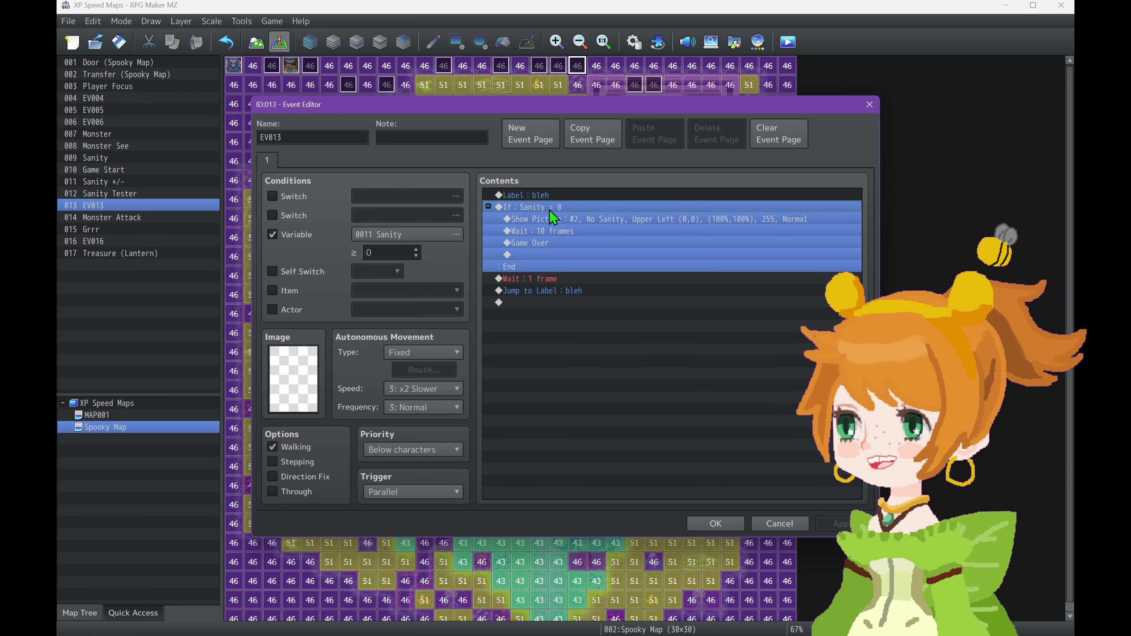
click(577, 221)
key(Down)
key(Down)
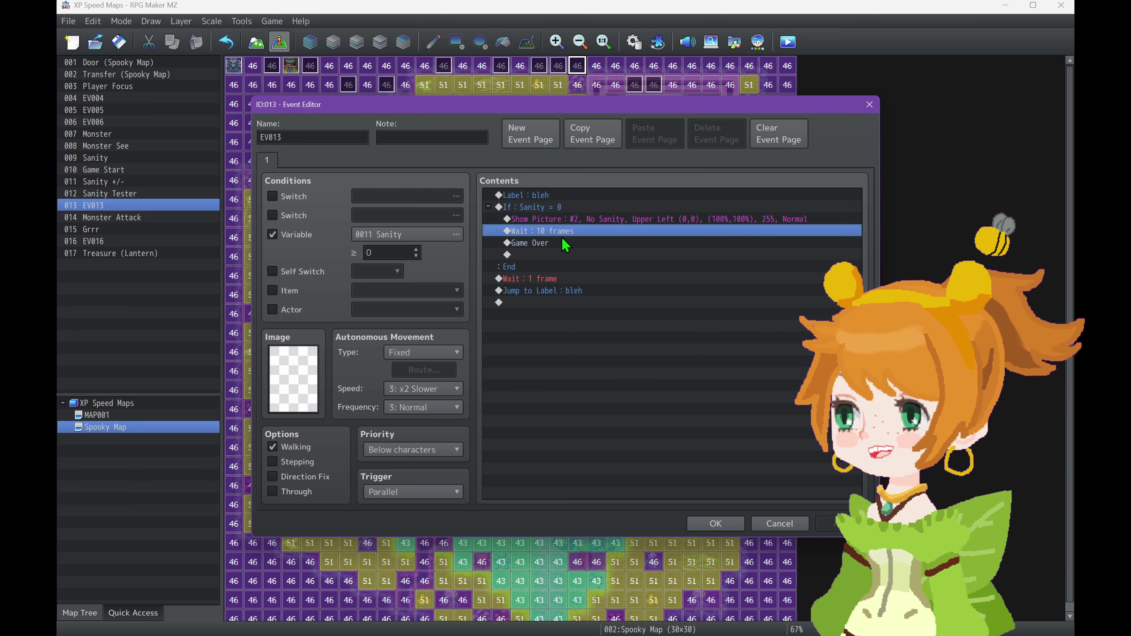
click(532, 281)
click(531, 293)
click(523, 207)
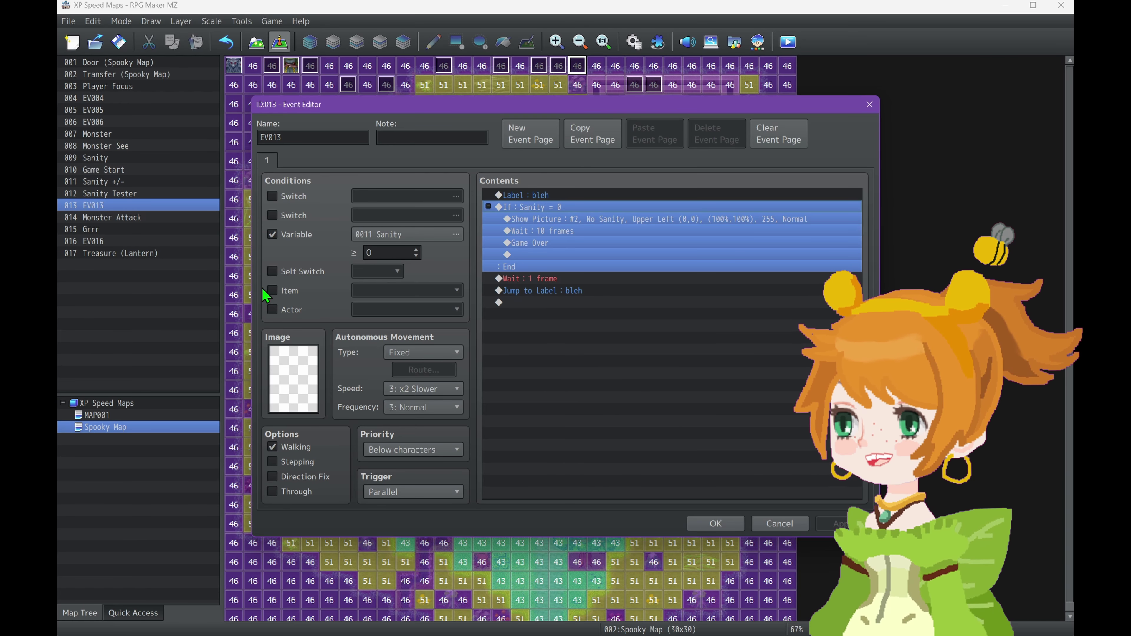
click(296, 233)
click(296, 232)
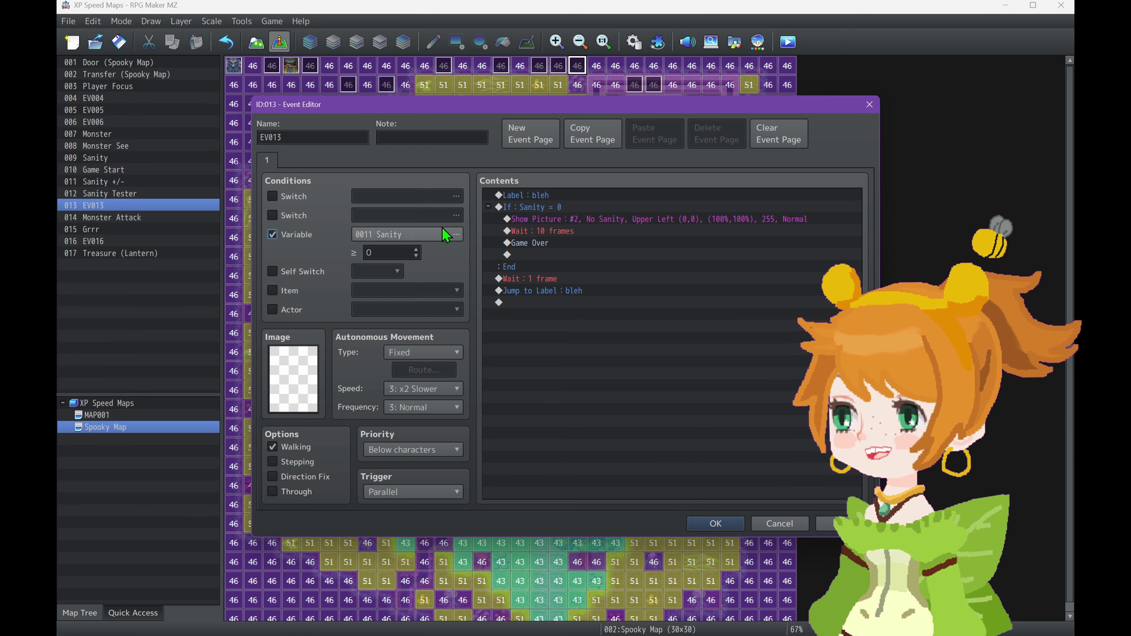
- Close event EV013 and view the Lantern's armor entry in the database
click(715, 524)
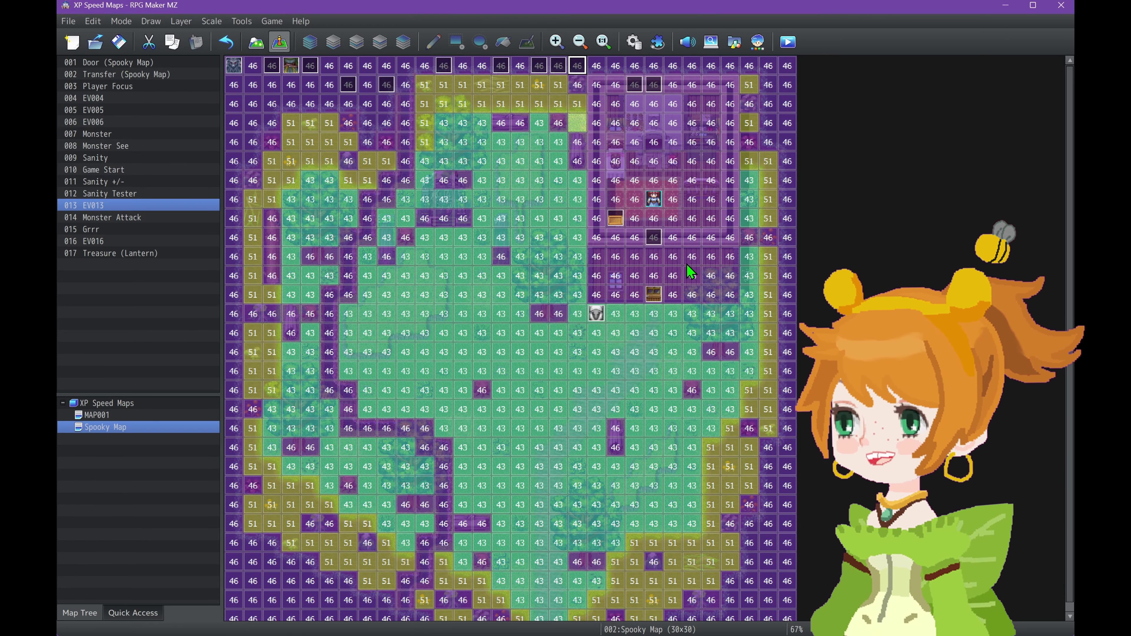
key(F9)
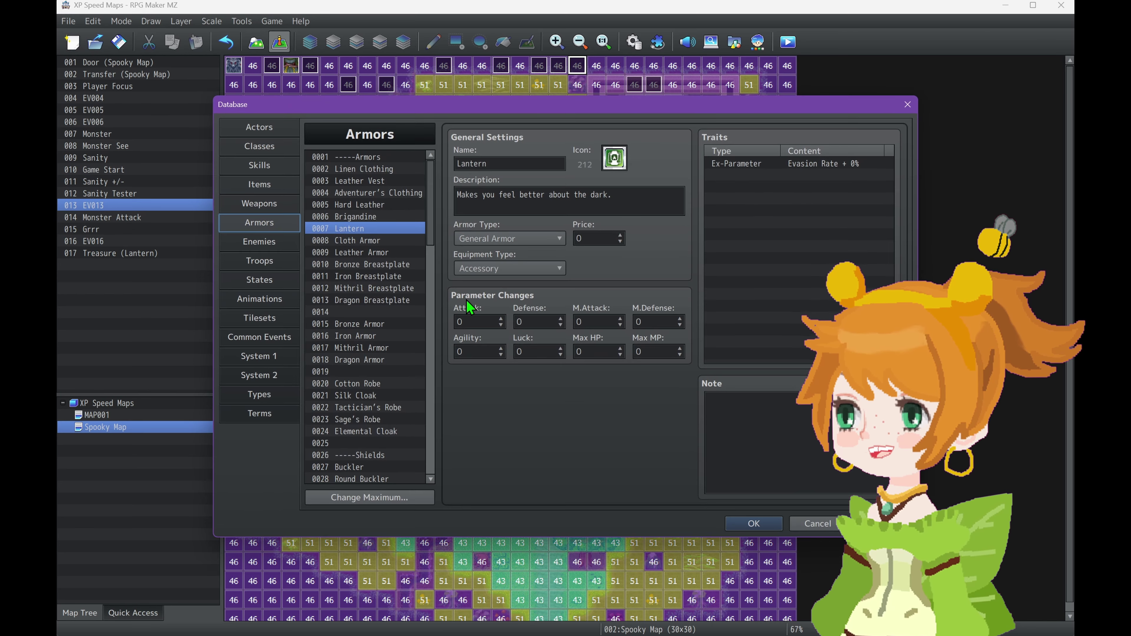
click(806, 523)
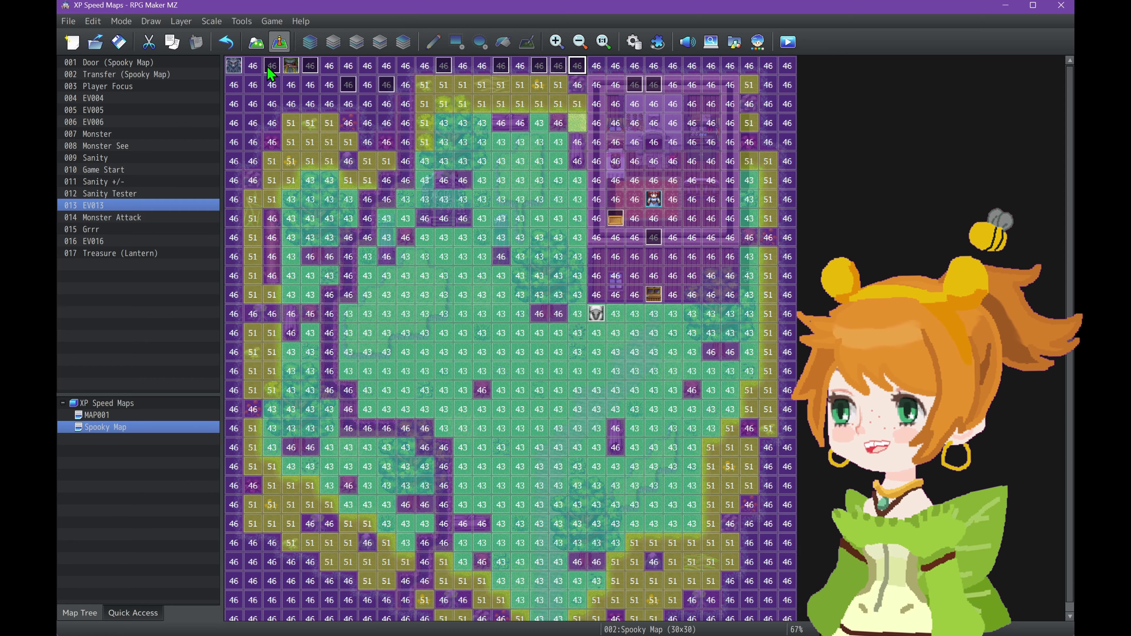
- Set the Grrr event's priority to Above characters, leaving Through off, and save the project
double_click(290, 69)
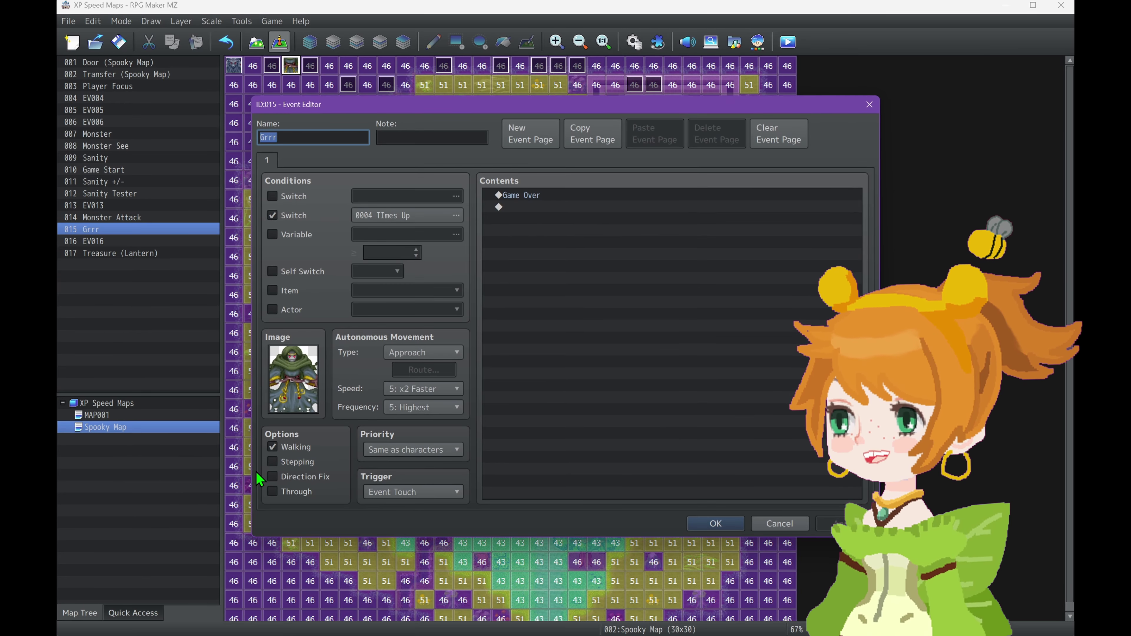
click(281, 494)
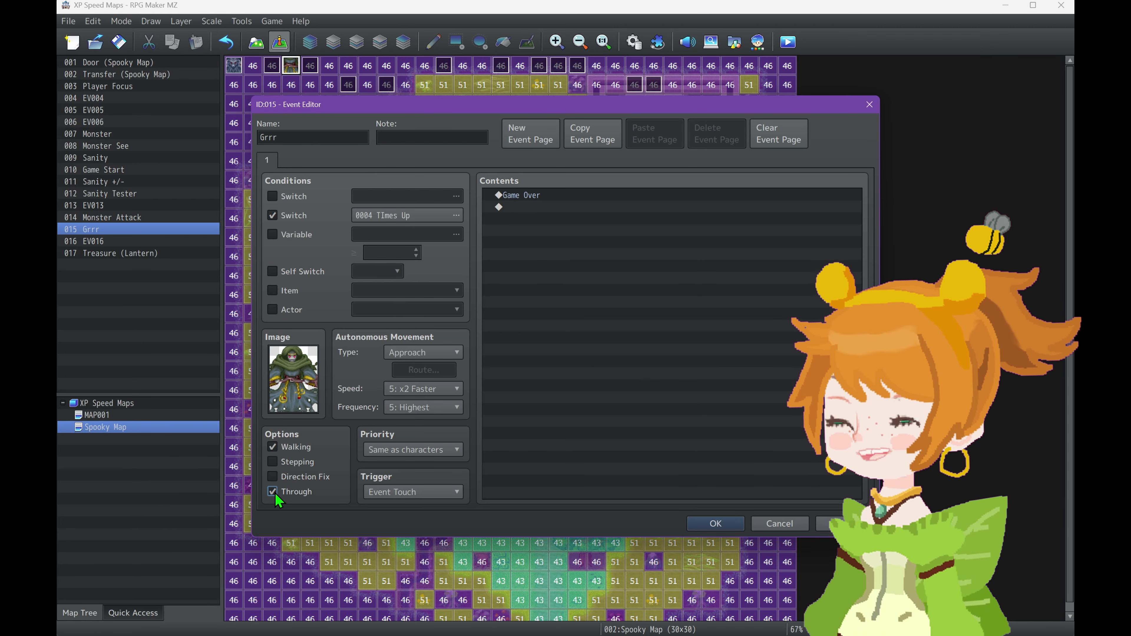
click(272, 492)
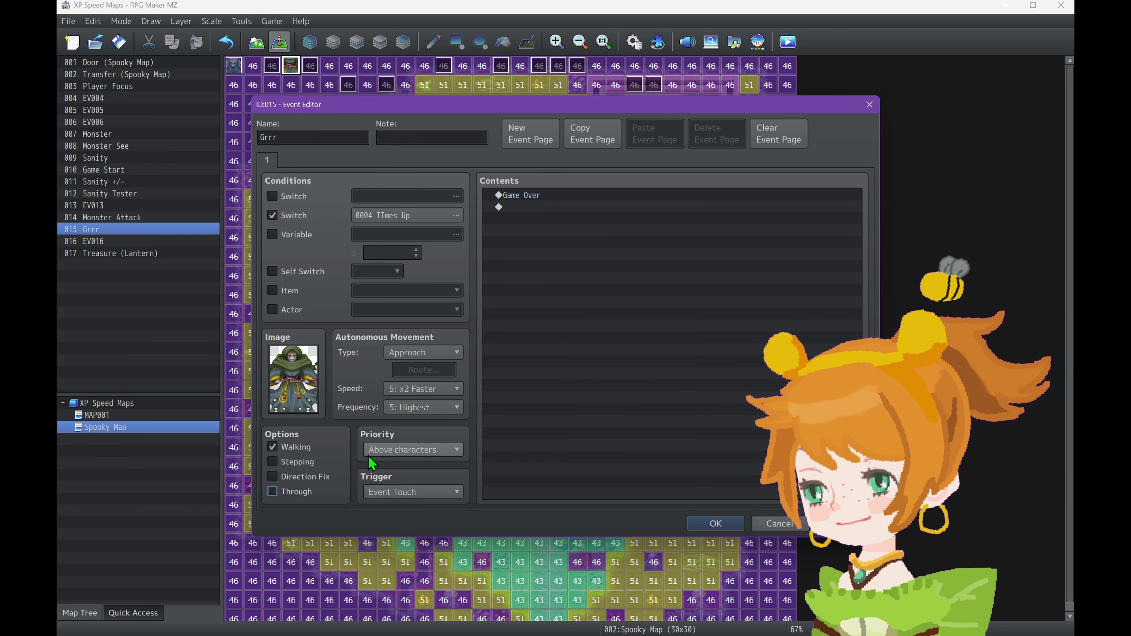
scroll(376, 457, down, 1)
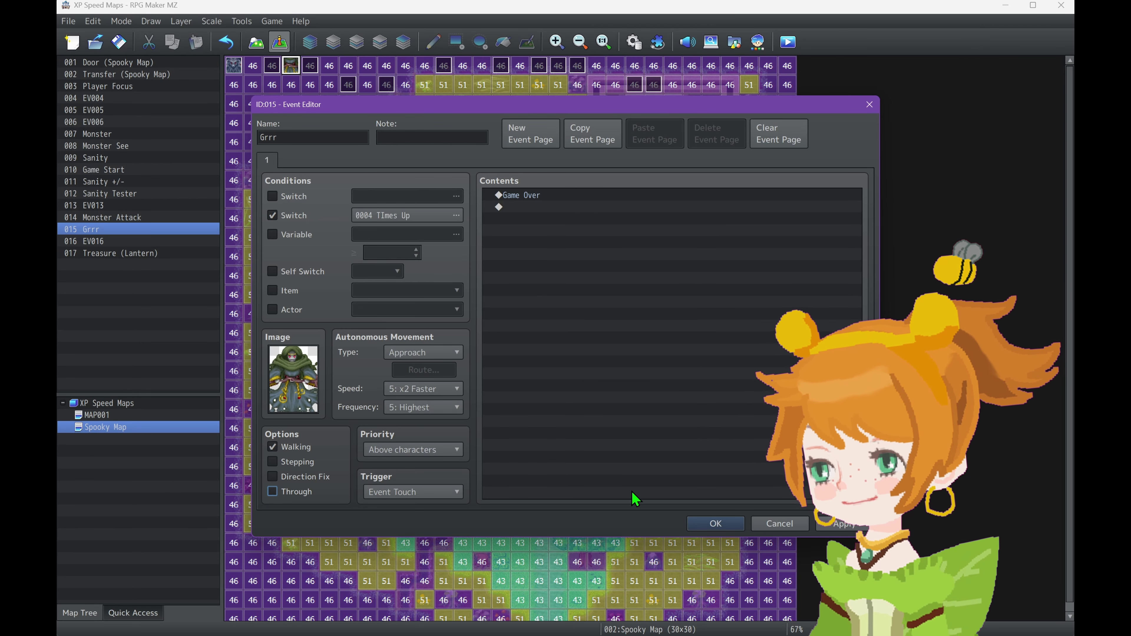
click(712, 522)
click(118, 42)
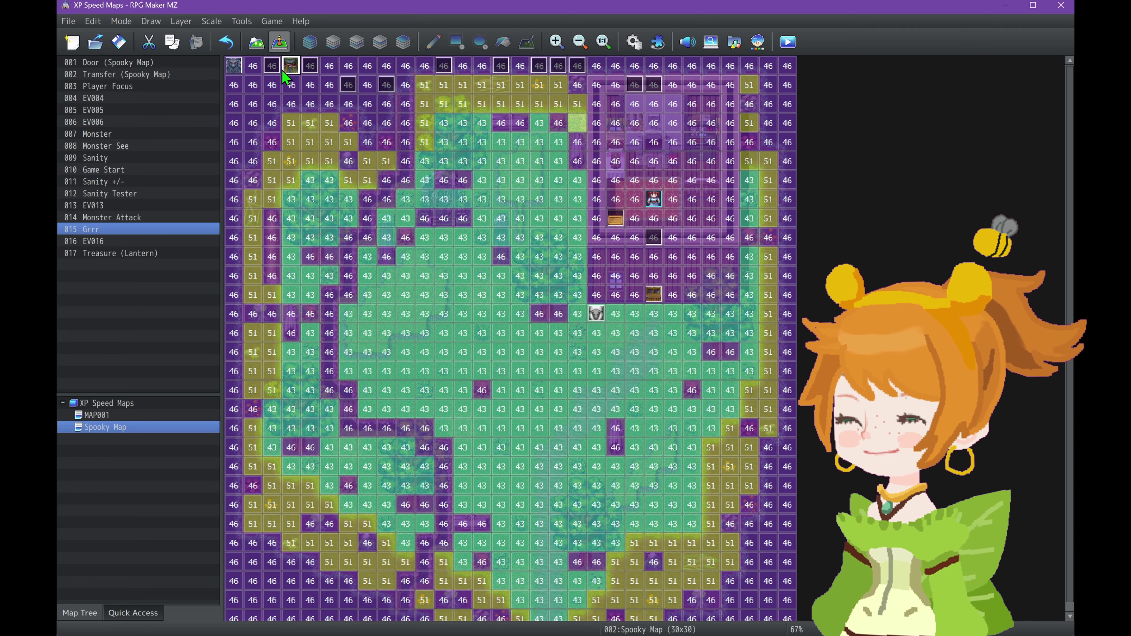
- Open event EV016, skim through its timer and monster placement commands, and close it
double_click(272, 72)
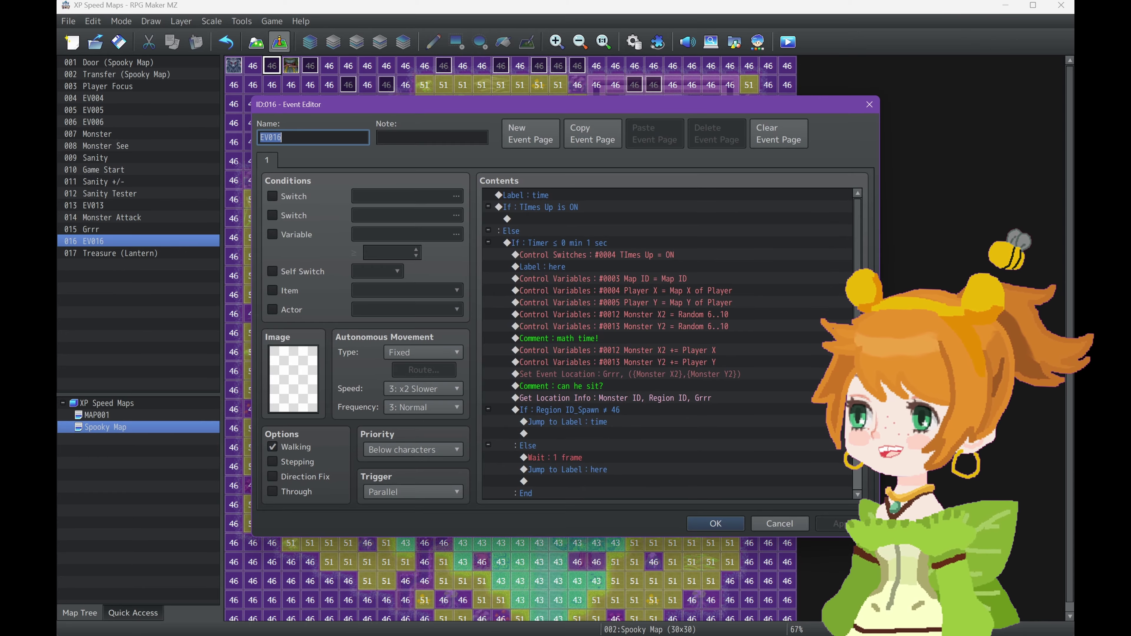
scroll(787, 399, down, 3)
scroll(788, 399, up, 3)
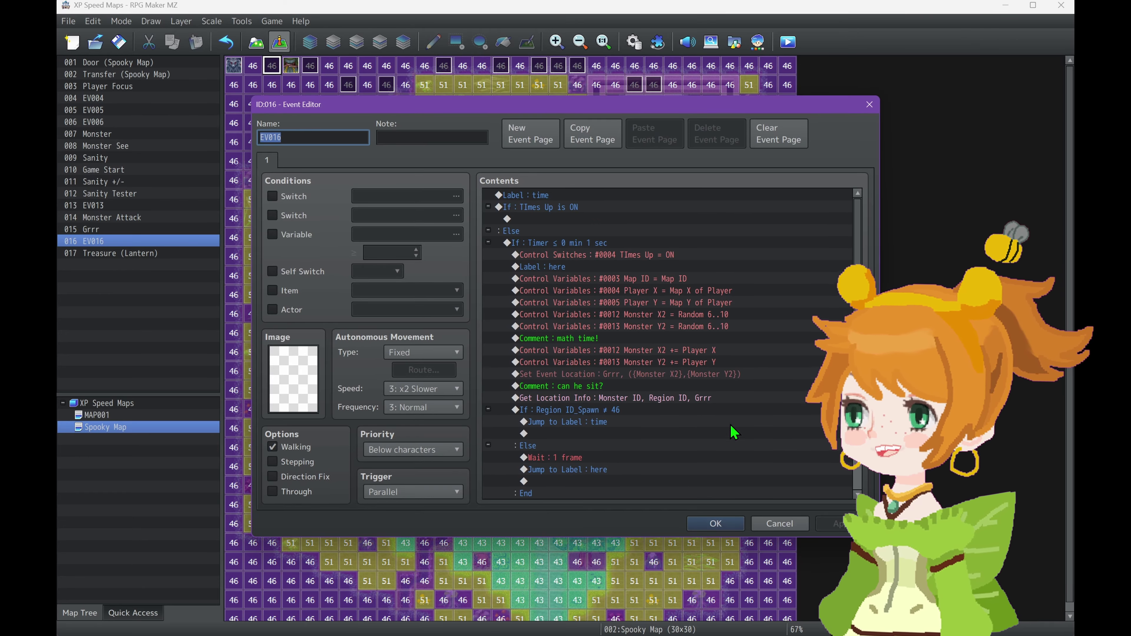
click(761, 524)
- Open the Monster Attack event and examine its Timer On condition and the region 46 branch that stops the timer
double_click(310, 65)
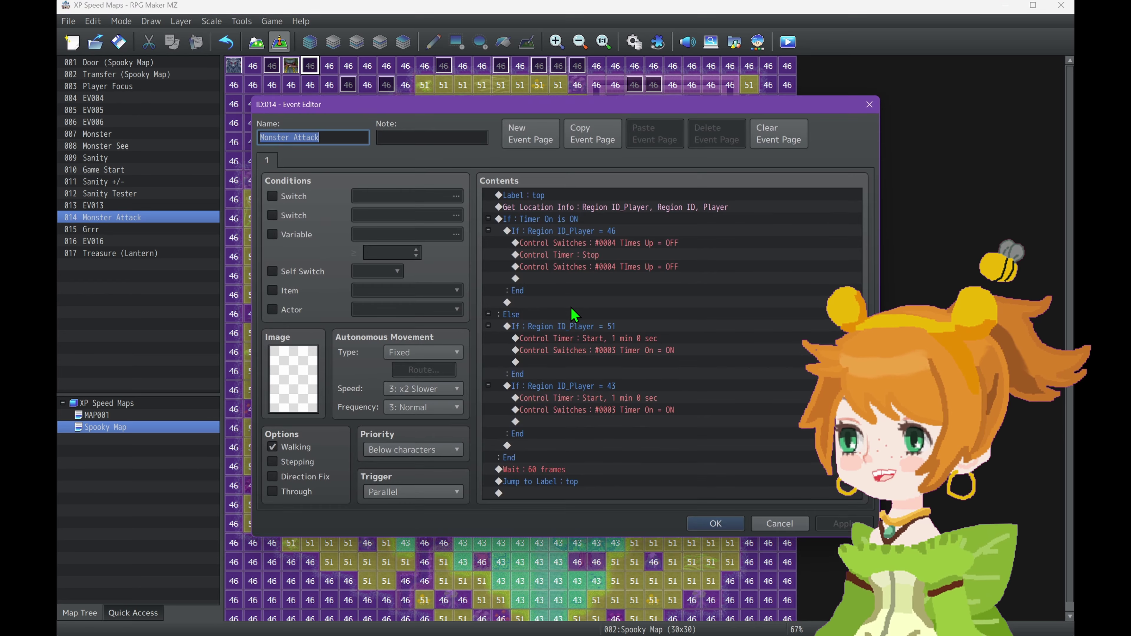
click(583, 231)
click(582, 219)
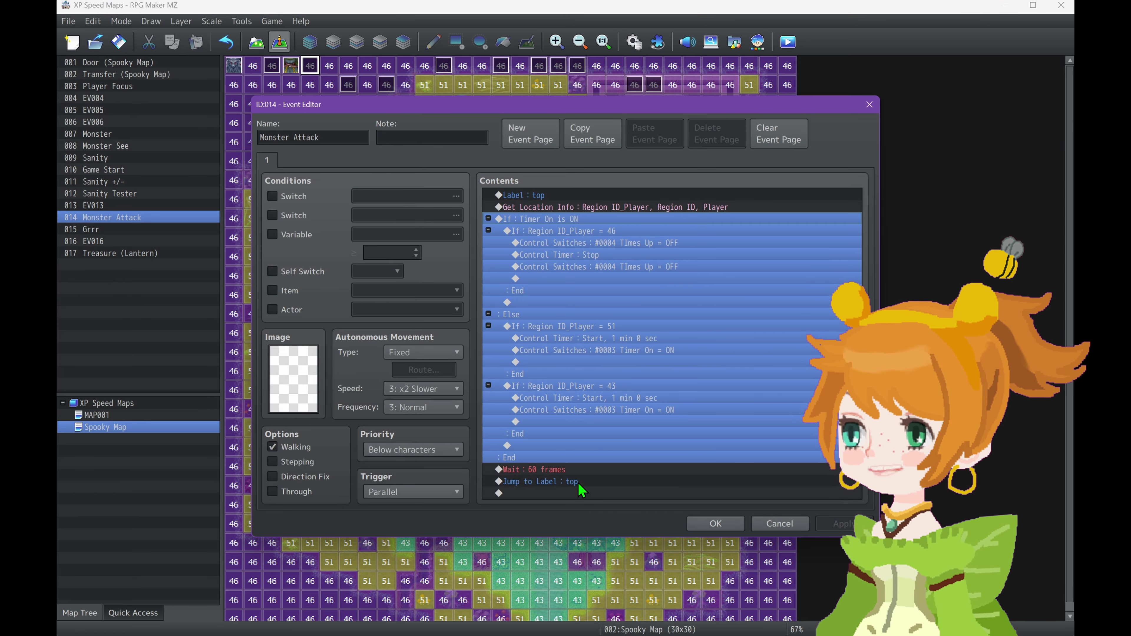
click(616, 254)
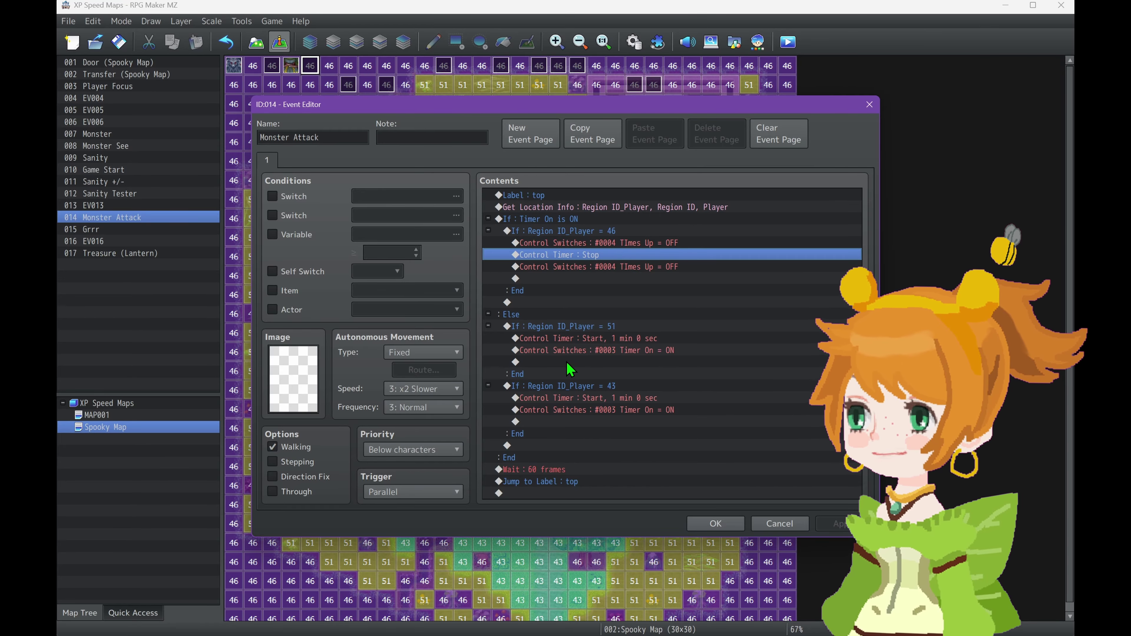
click(563, 230)
drag(583, 104, 563, 131)
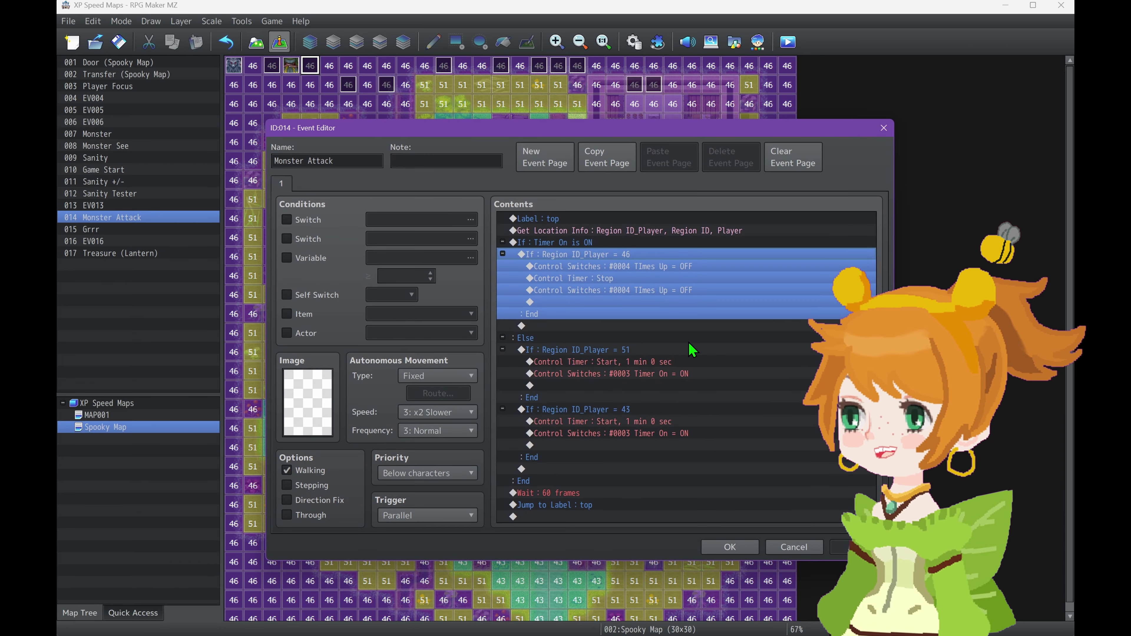
click(605, 266)
click(599, 291)
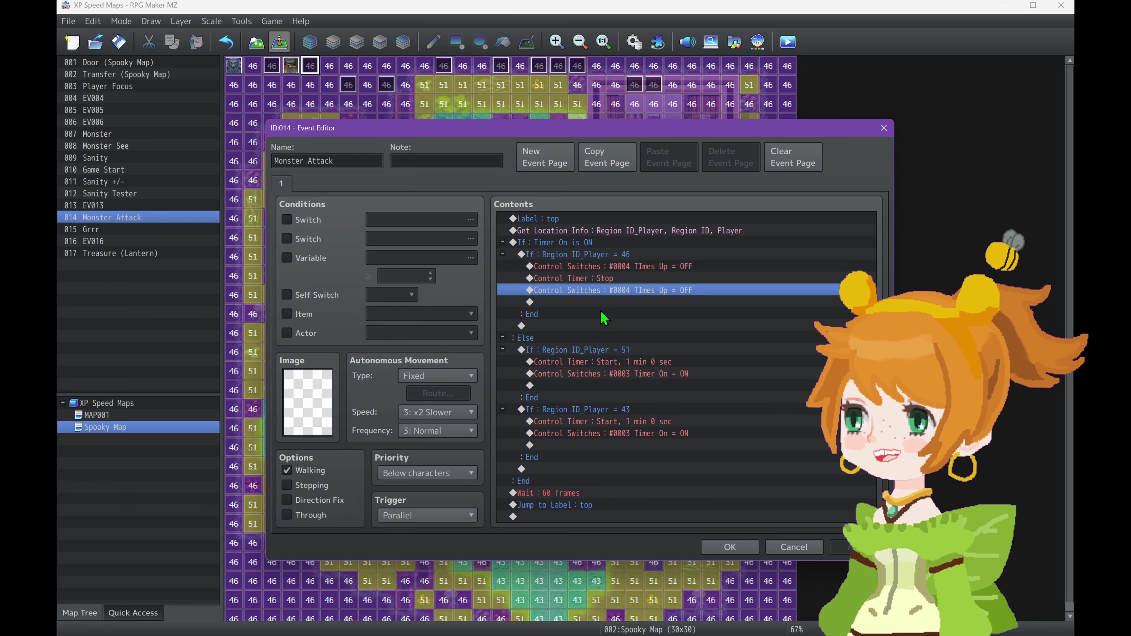
- Review the one-minute timer starts and Timer On switches for regions 51 and 43, and close the Monster Attack event
click(591, 361)
click(598, 375)
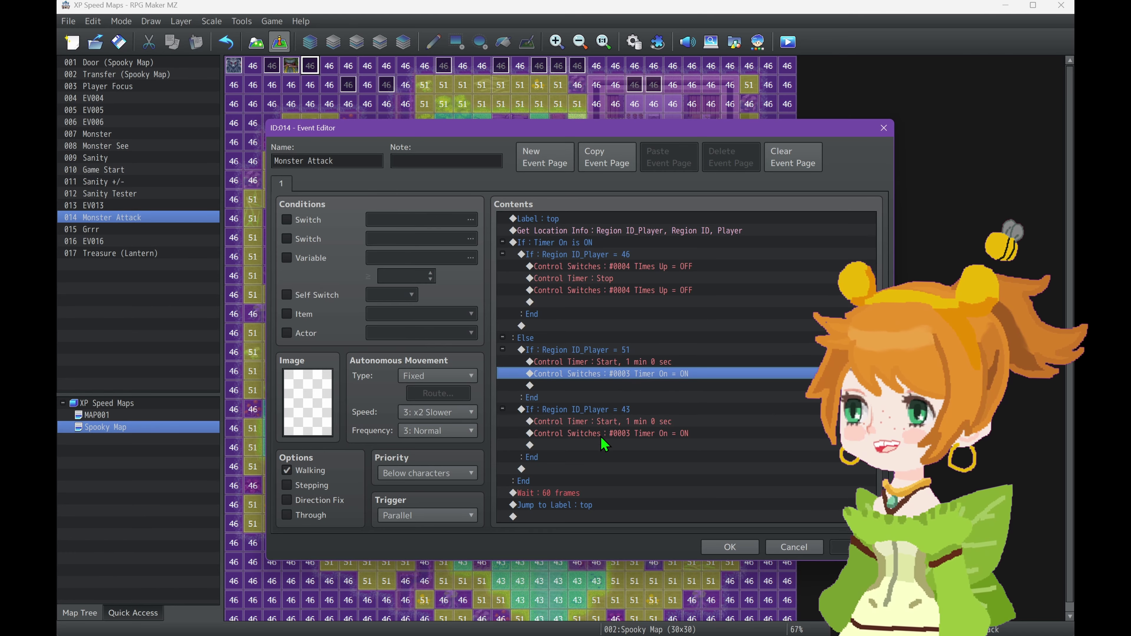
click(599, 409)
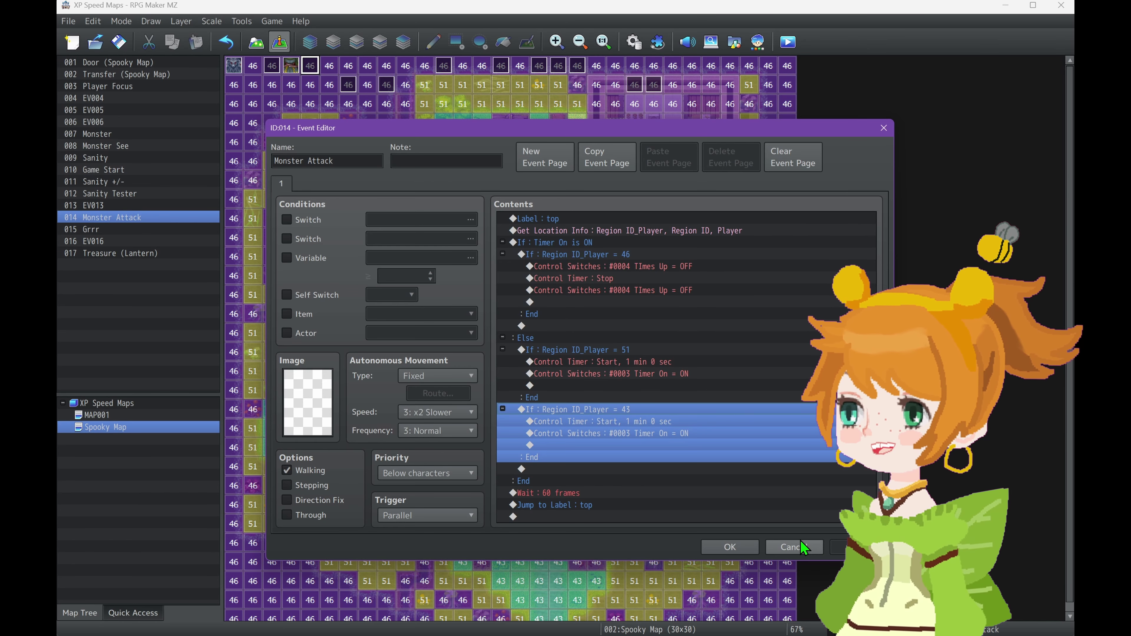
click(734, 542)
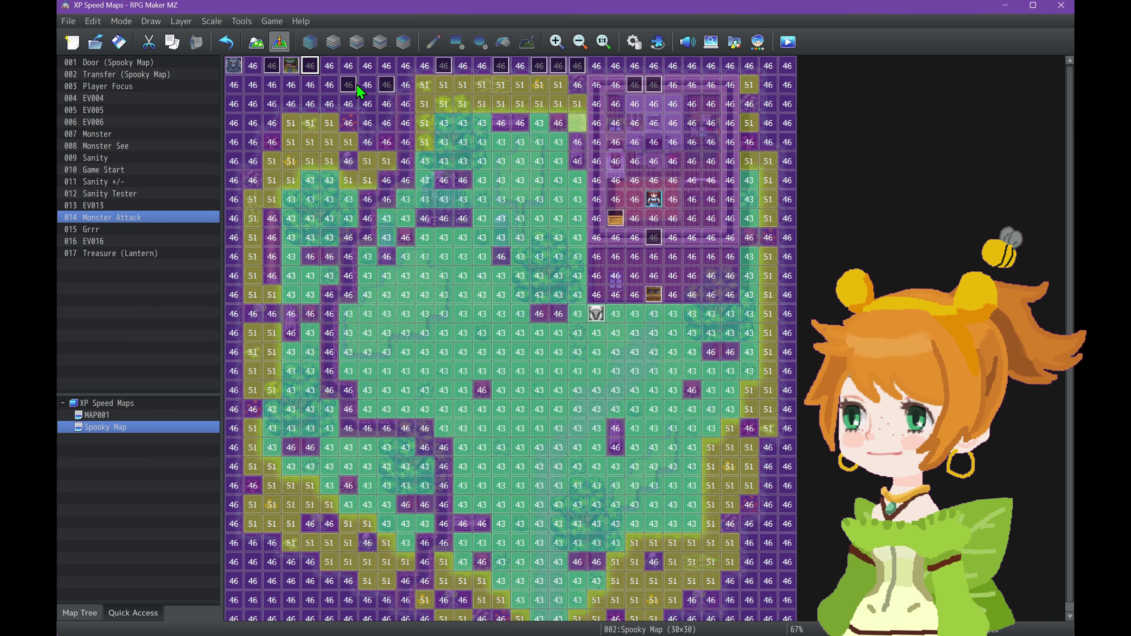
- Check the Grrr event's settings, and reopen EV016 to examine its time label and empty Times Up branch
double_click(292, 67)
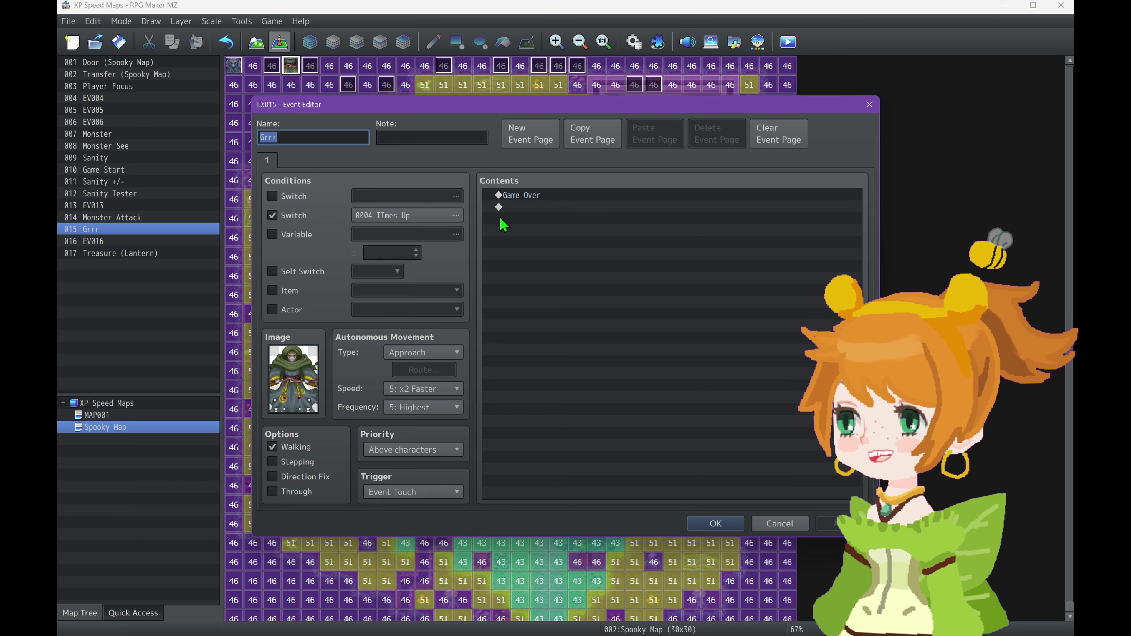
click(714, 524)
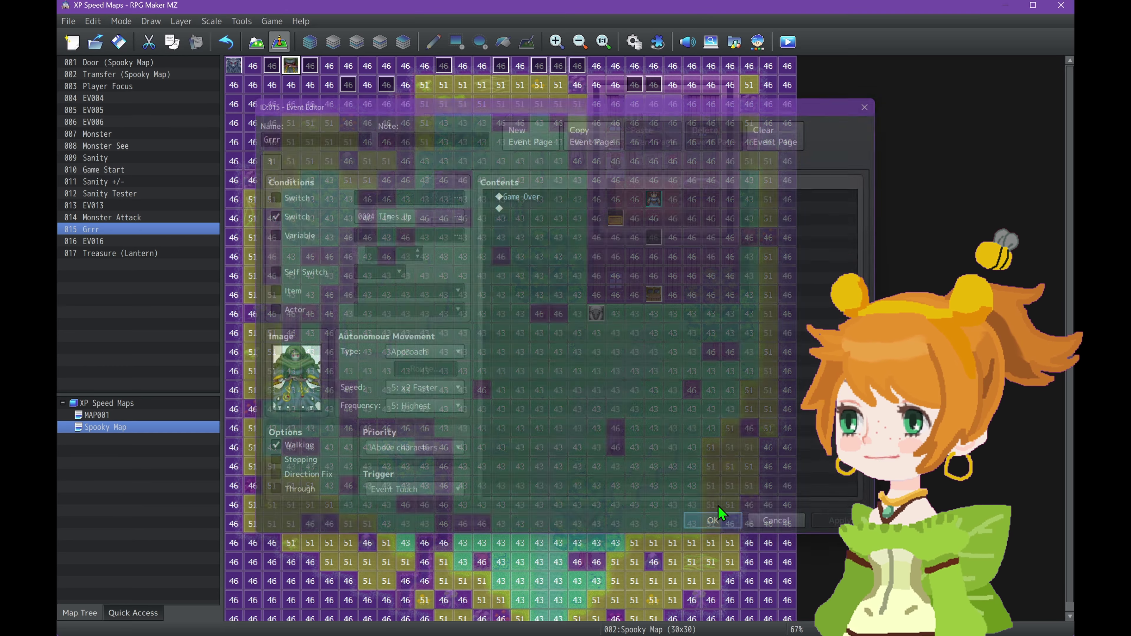
double_click(272, 71)
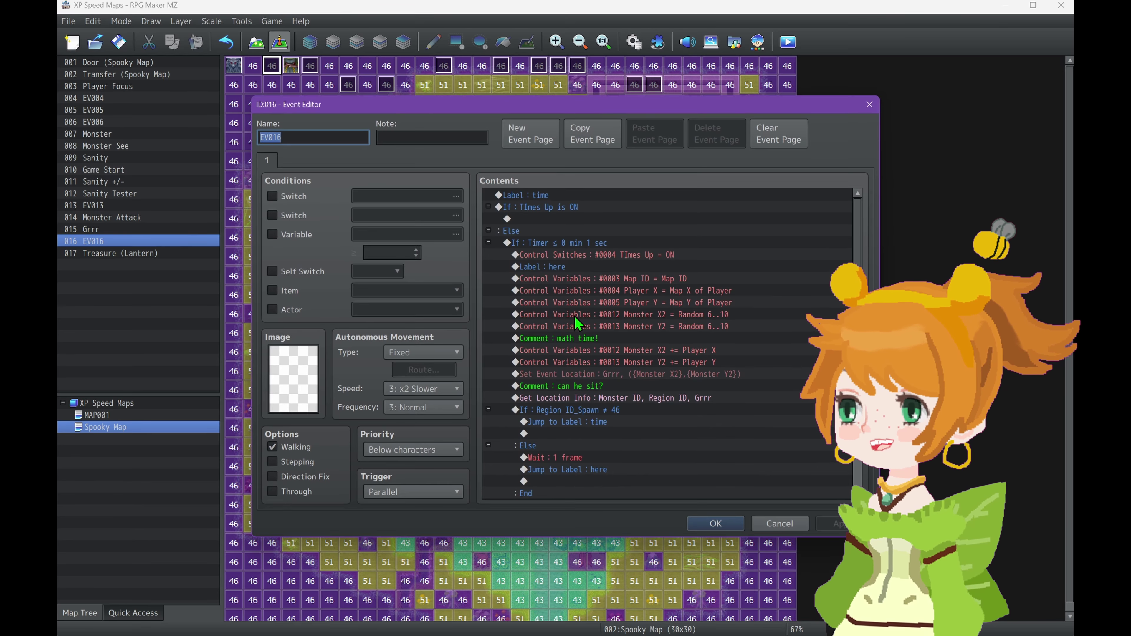
scroll(575, 318, down, 3)
scroll(575, 319, up, 3)
click(534, 196)
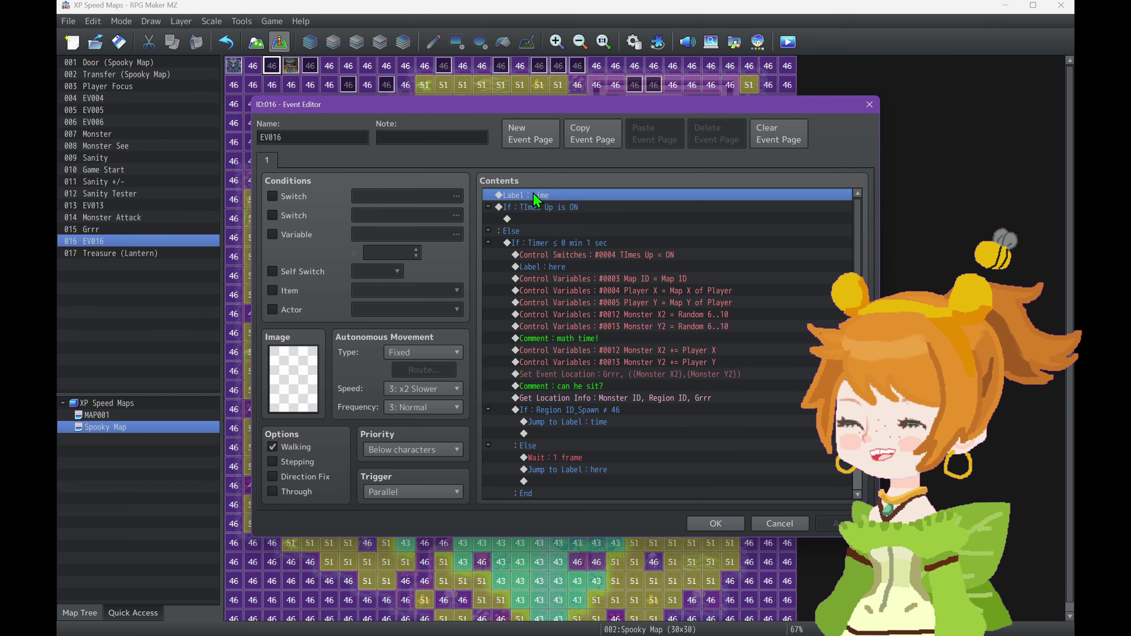
click(524, 208)
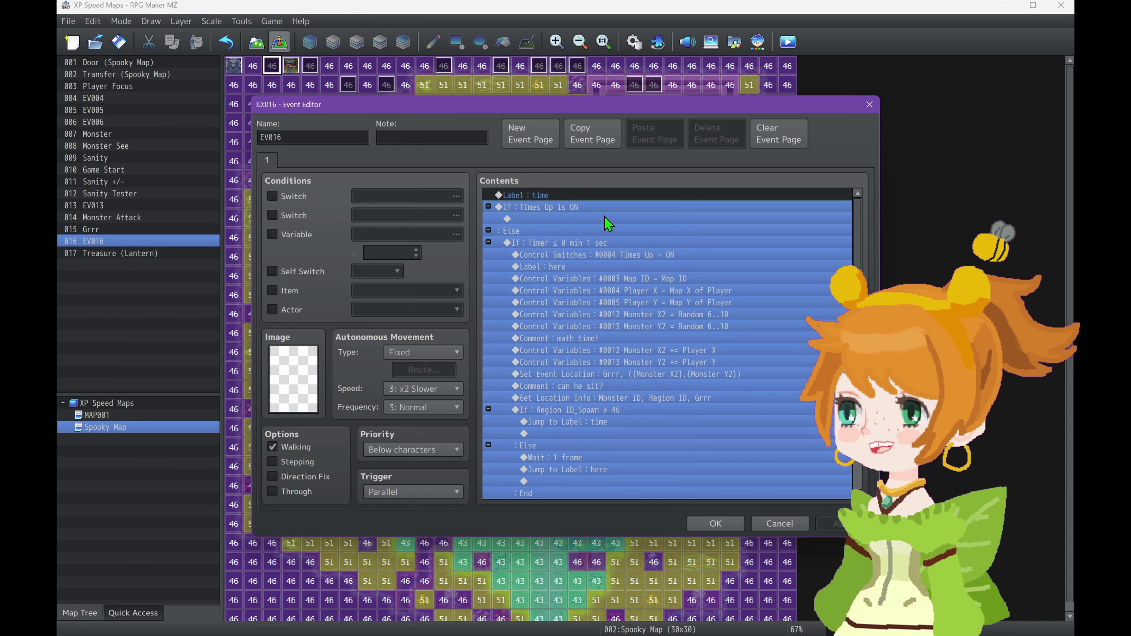
click(525, 222)
- Examine the full branch in EV016 that runs when the timer is at or below 0 min 1 sec
scroll(525, 223, down, 2)
scroll(525, 223, up, 2)
scroll(525, 222, down, 2)
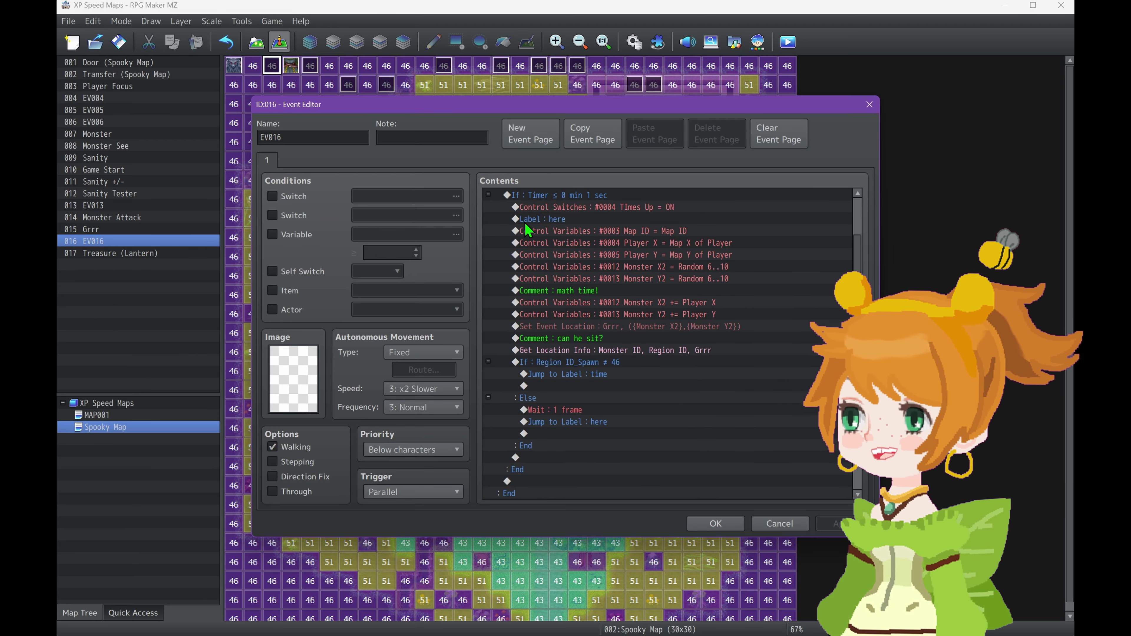
scroll(525, 222, up, 1)
click(531, 210)
click(537, 219)
scroll(532, 222, down, 2)
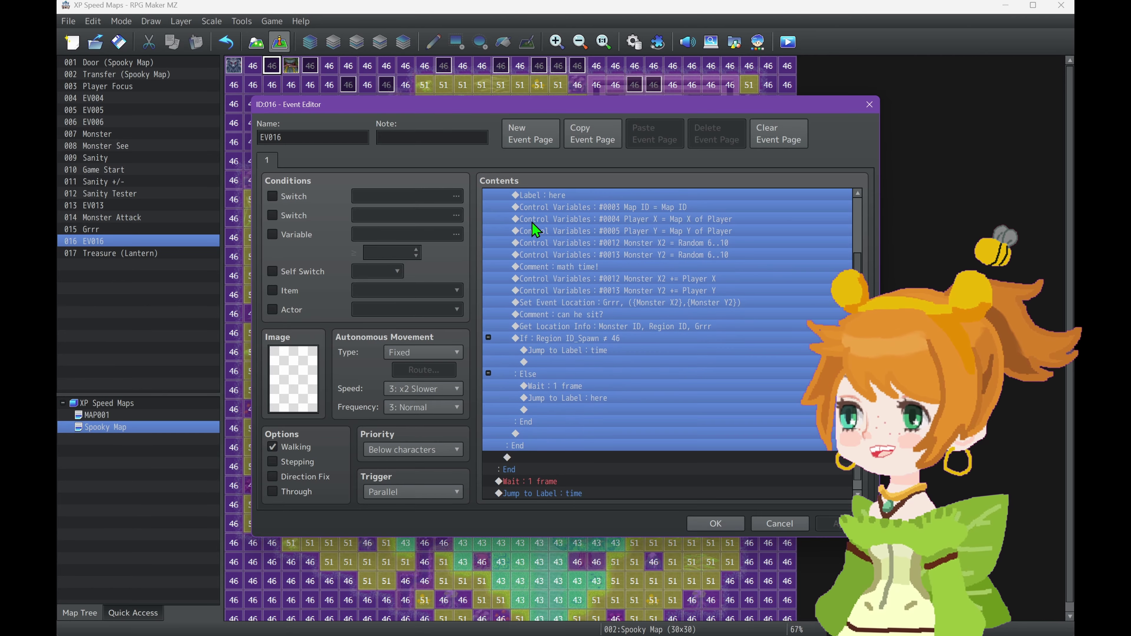
scroll(532, 222, up, 3)
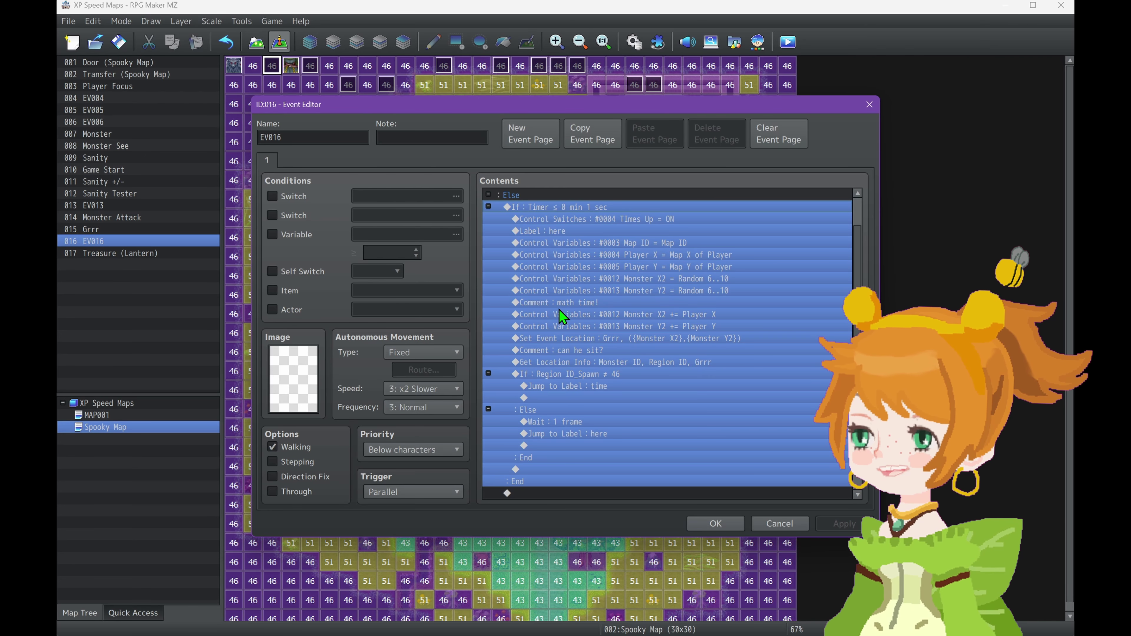
scroll(564, 280, up, 3)
scroll(564, 280, down, 4)
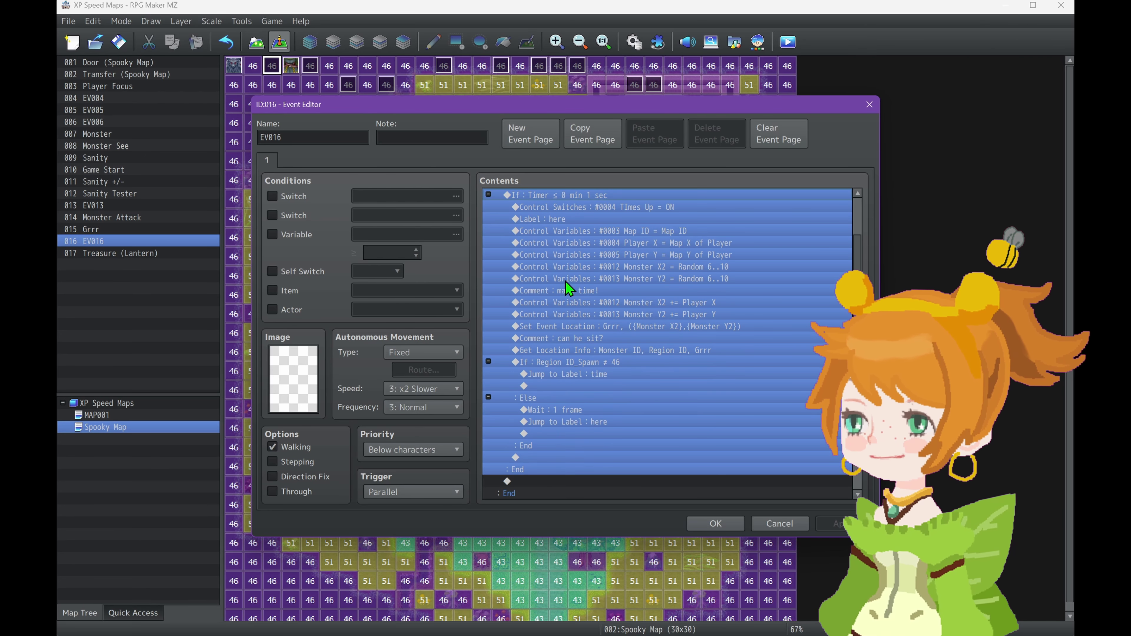
scroll(564, 280, up, 1)
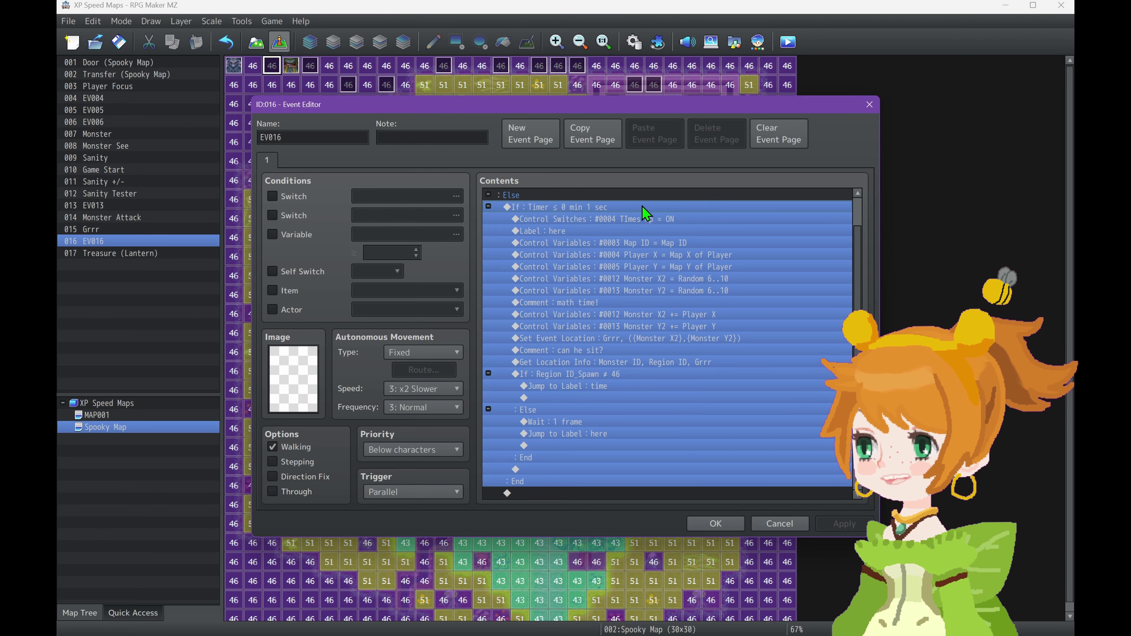
- Review EV016's Times Up switch command and condition, the here label, and the Map ID variable command
click(630, 222)
scroll(630, 222, up, 1)
click(588, 209)
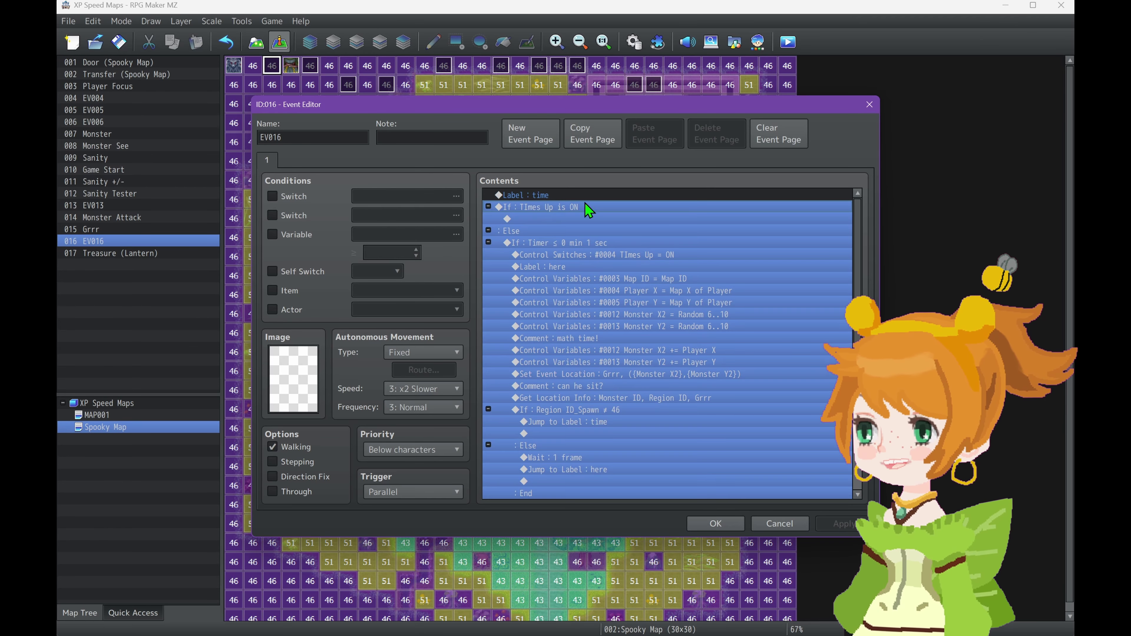
scroll(554, 214, down, 1)
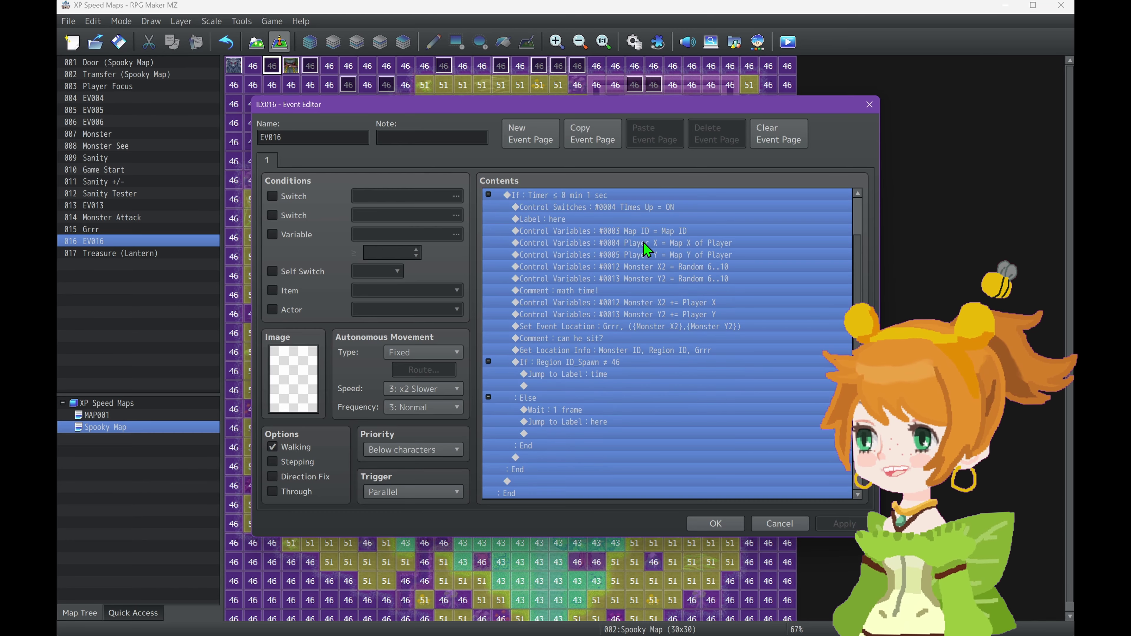
click(631, 209)
click(570, 220)
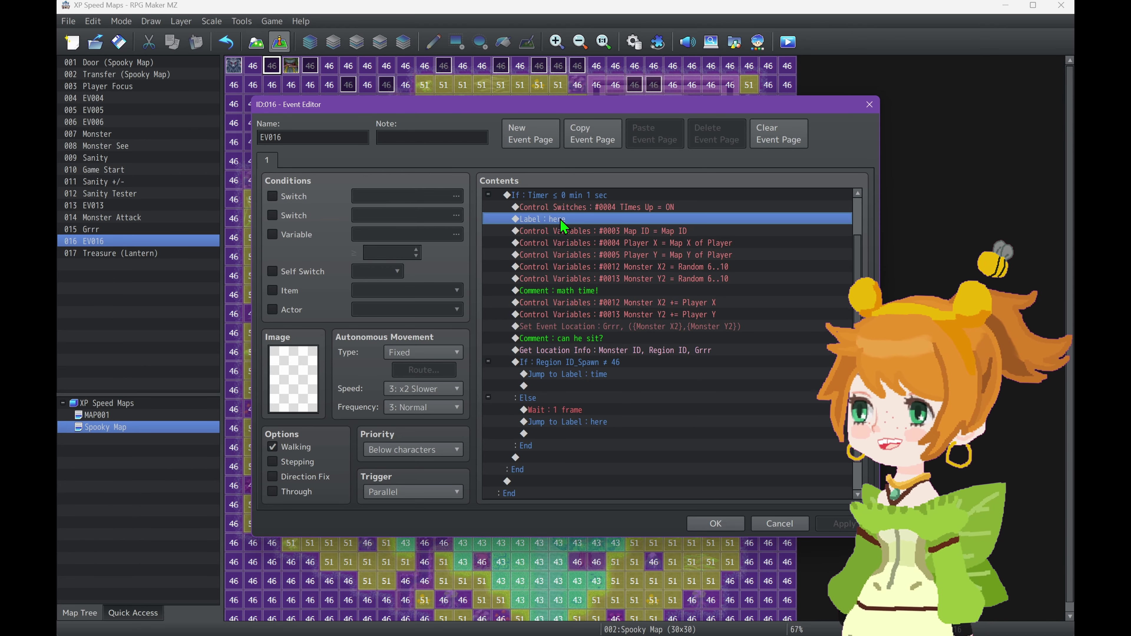
click(579, 234)
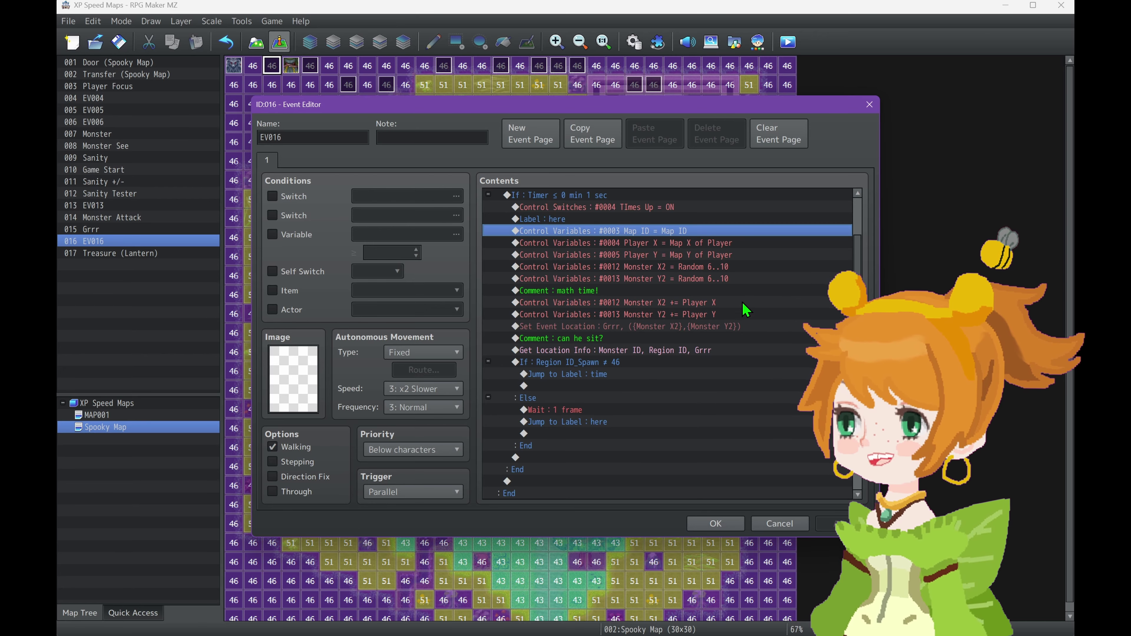
- Examine the Get Location Info command for Grrr and the random Monster X2 and Y2 variable commands in EV016
scroll(740, 307, down, 1)
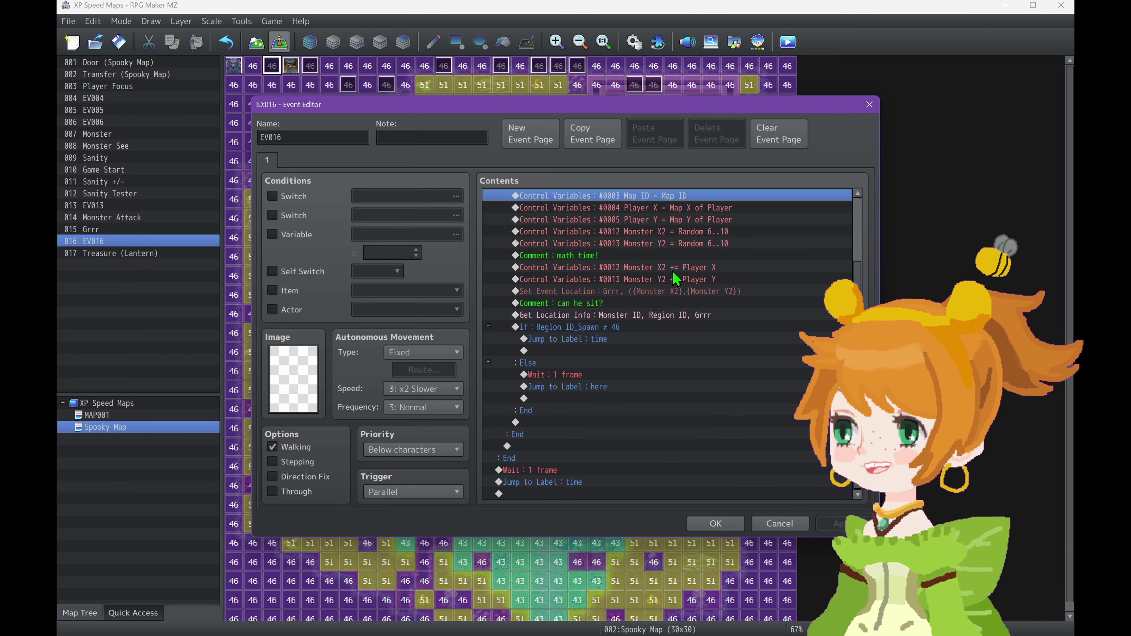
click(626, 318)
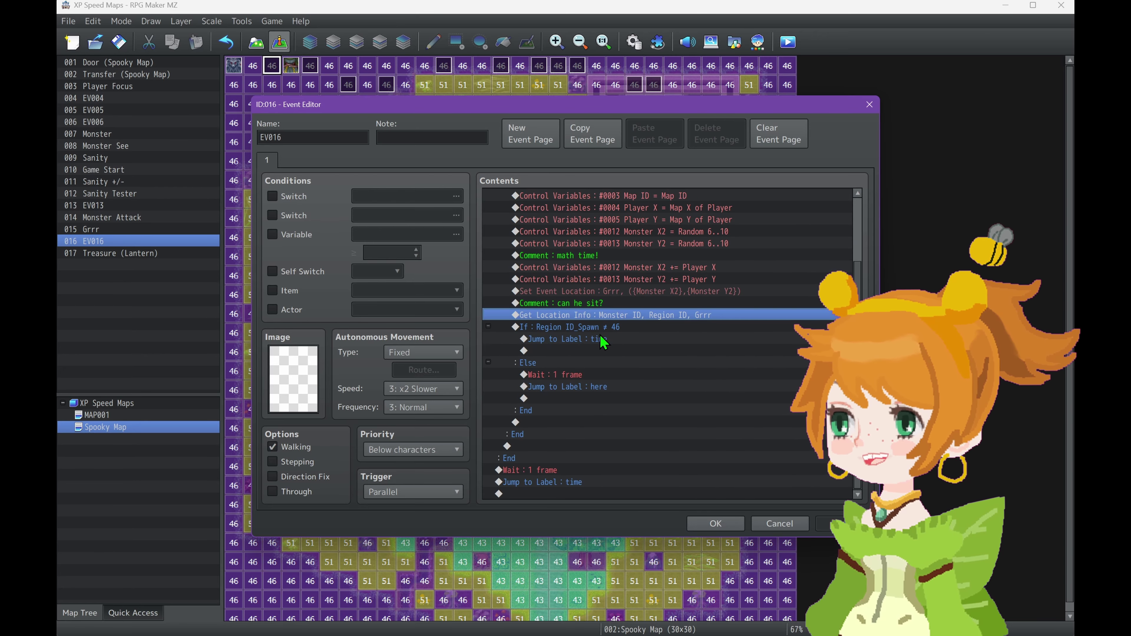
scroll(601, 337, up, 2)
click(718, 268)
click(712, 256)
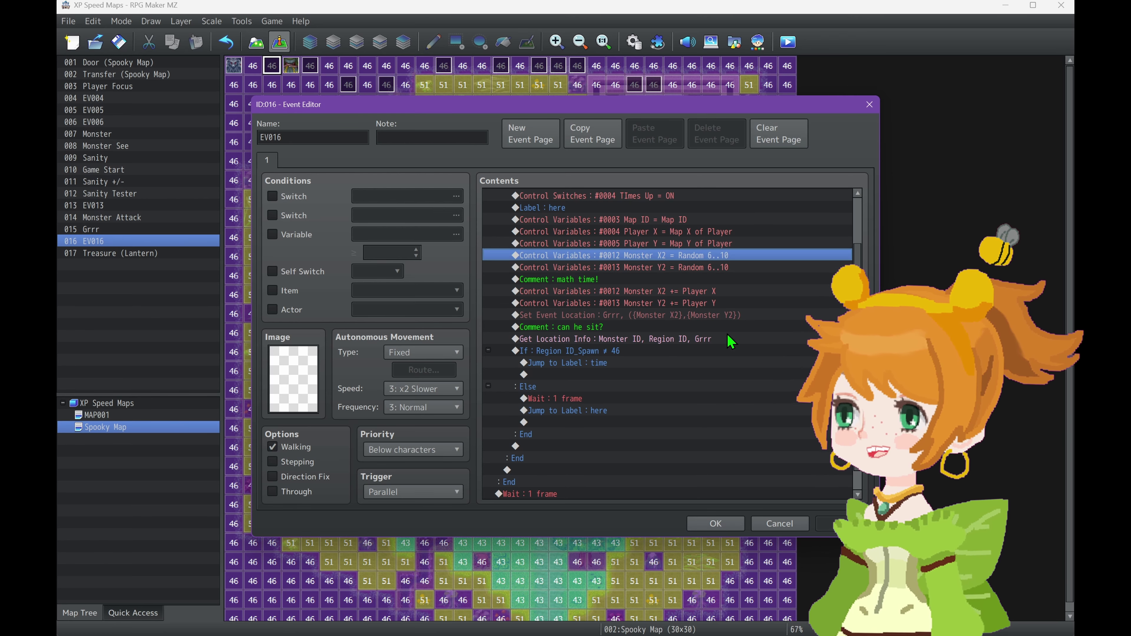
- Examine the Region ID_Spawn ≠ 46 branch in EV016 with its jumps to the time and here labels, and close the event
scroll(690, 353, down, 2)
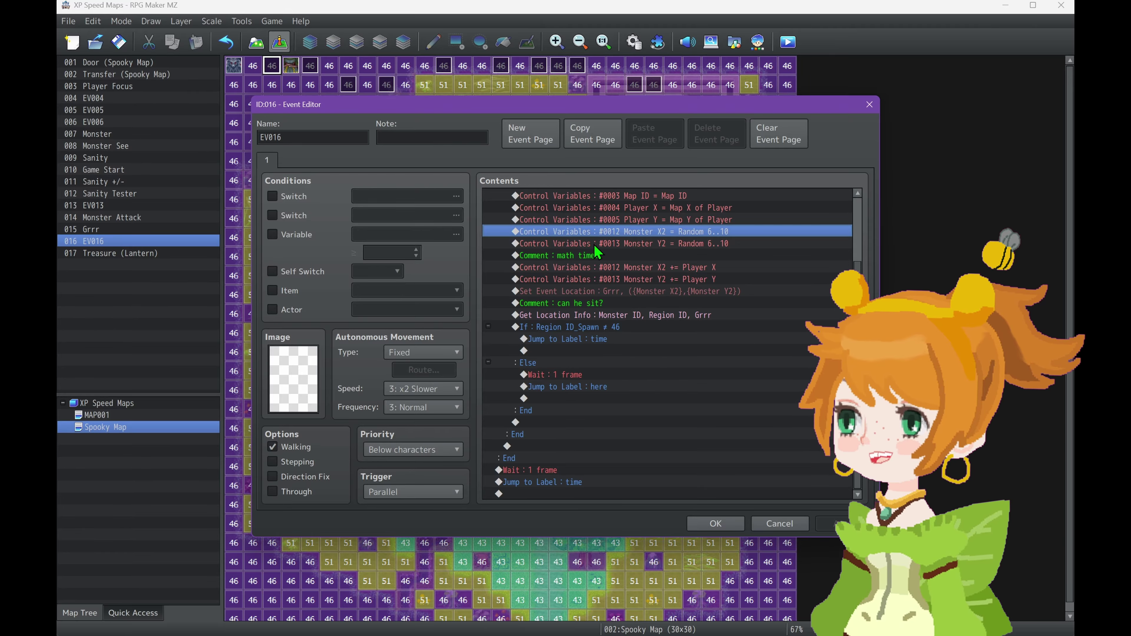
scroll(596, 341, up, 1)
click(591, 341)
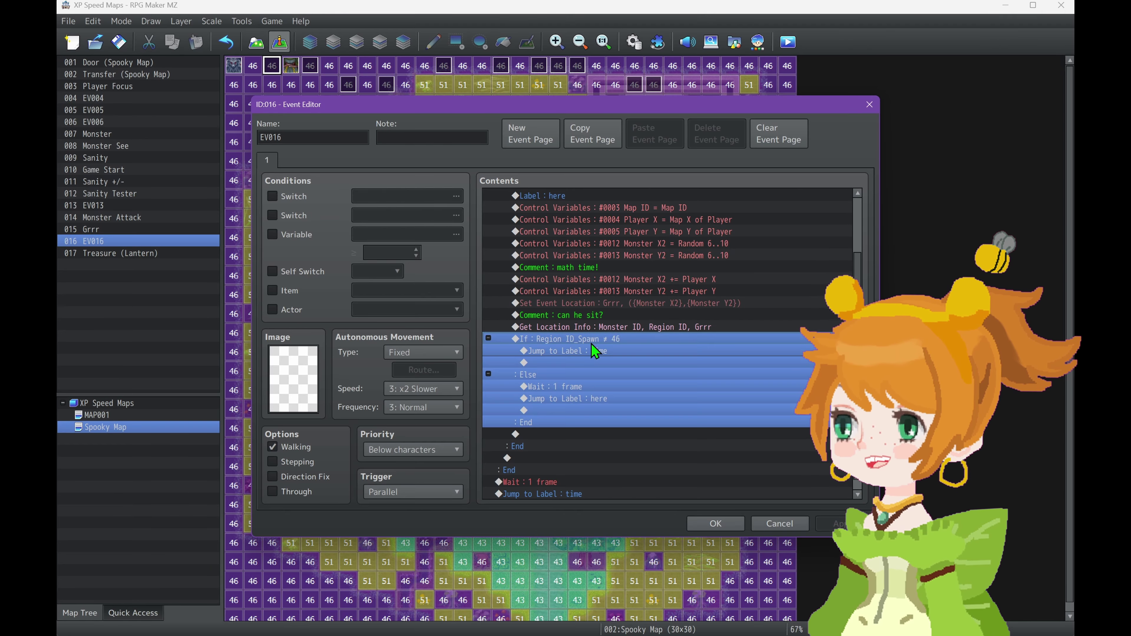
scroll(648, 350, up, 3)
scroll(633, 379, down, 4)
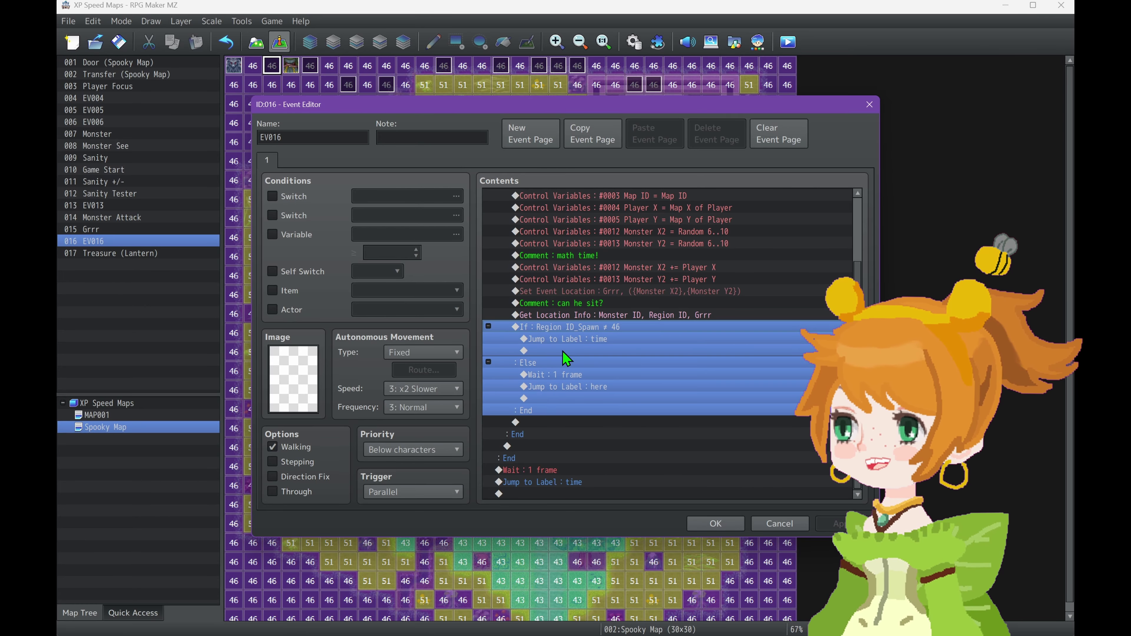
scroll(624, 419, up, 2)
click(715, 523)
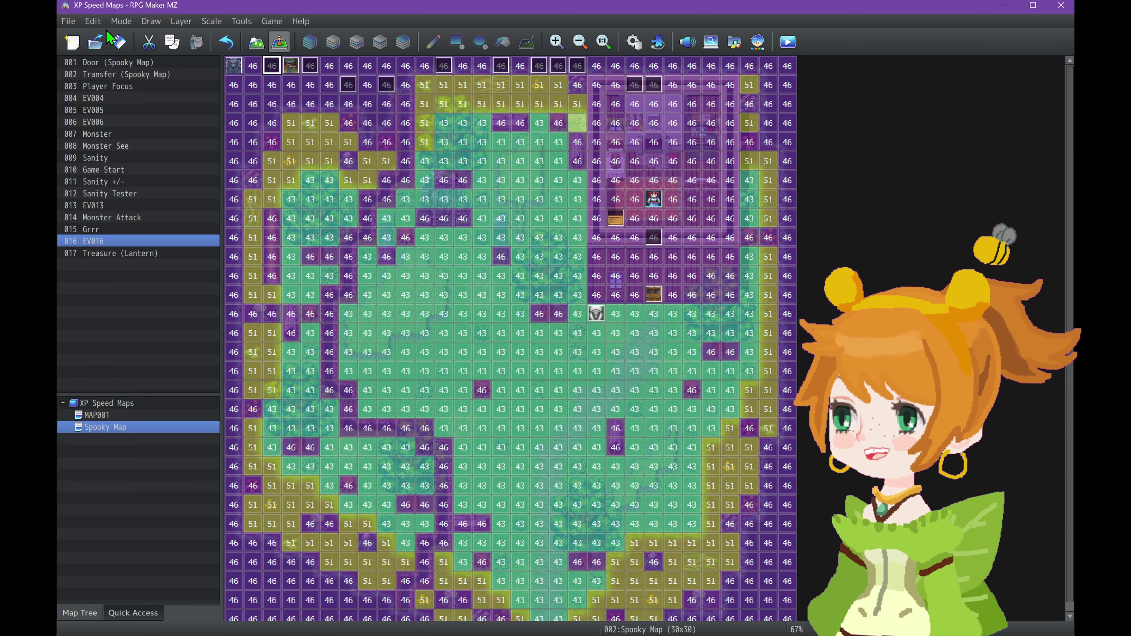
- Review the contents of events EV006, EV005, EV004 and Monster See one after another, closing each of them
double_click(348, 84)
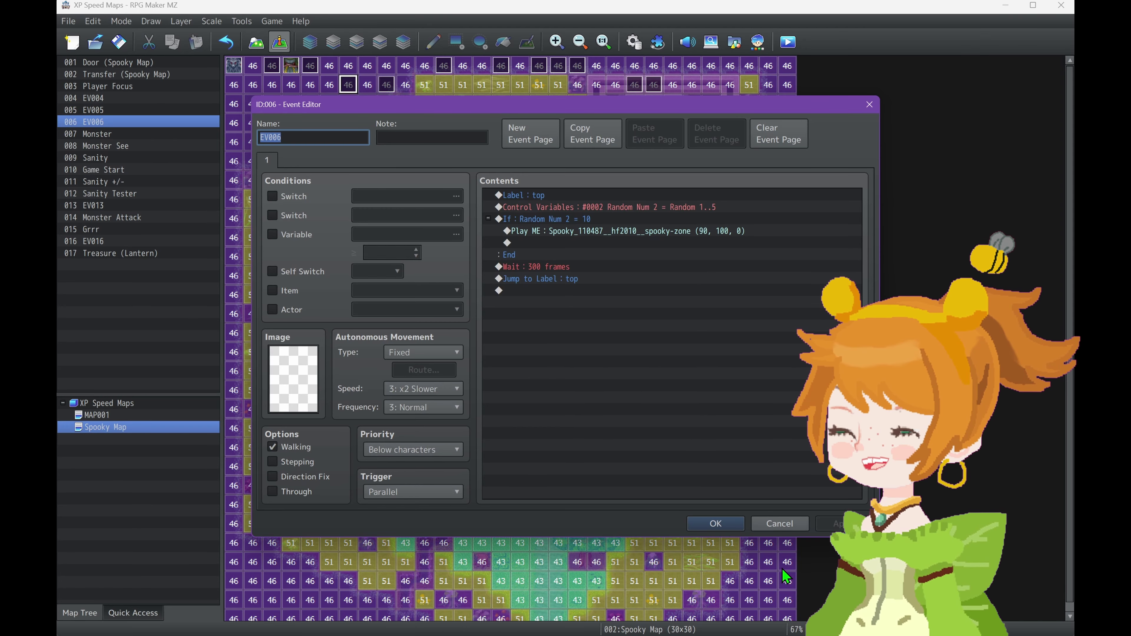
click(704, 526)
double_click(384, 89)
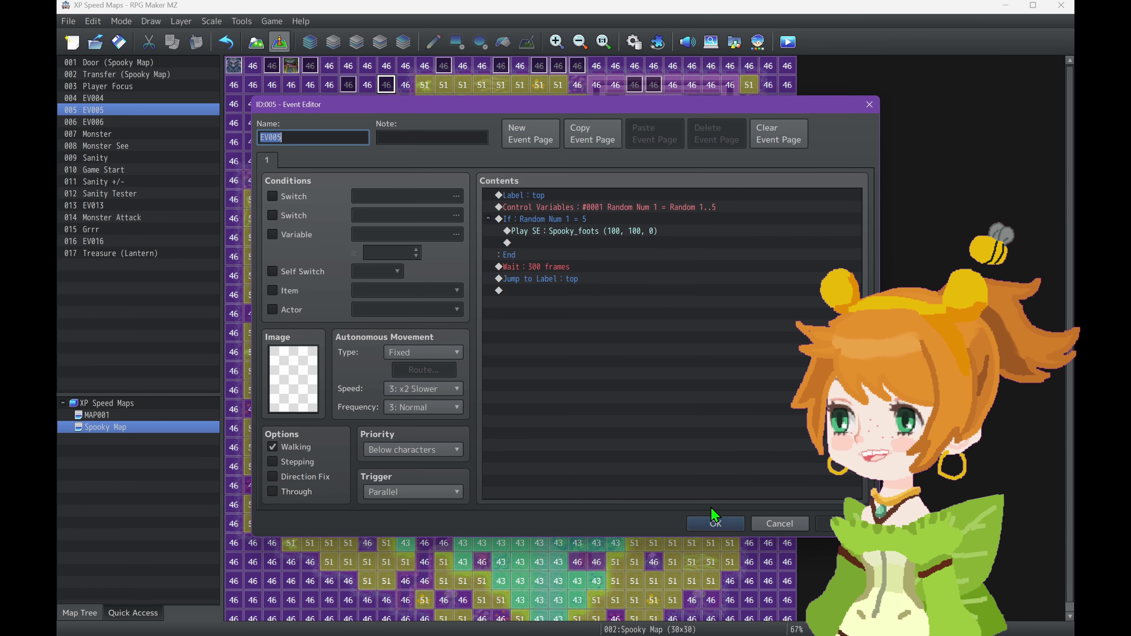
click(714, 519)
click(443, 68)
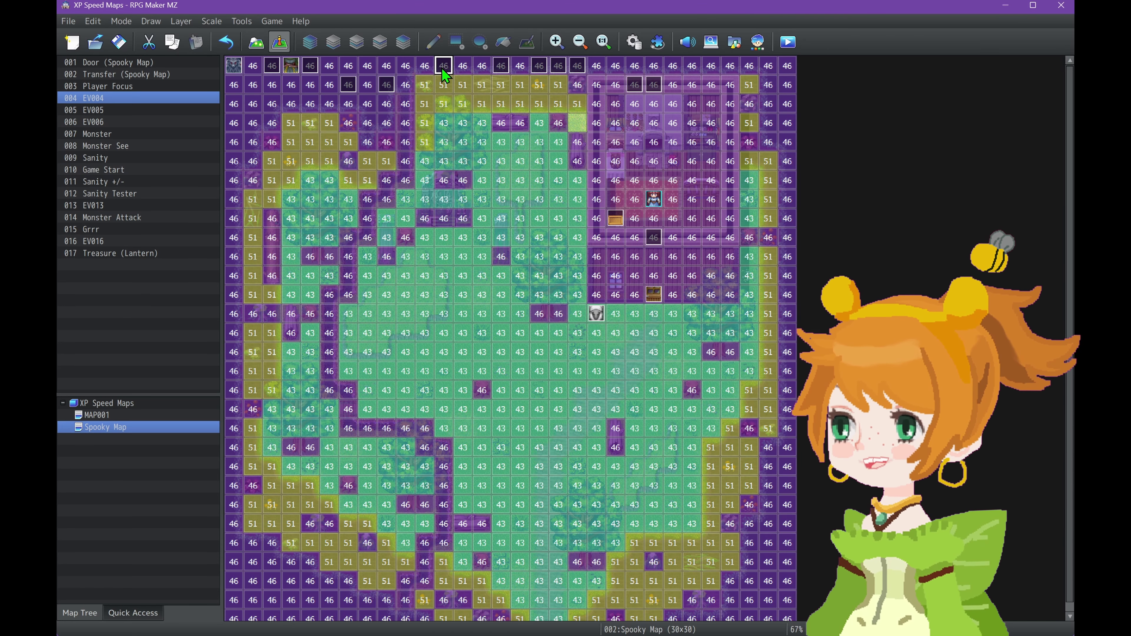
double_click(443, 71)
click(714, 523)
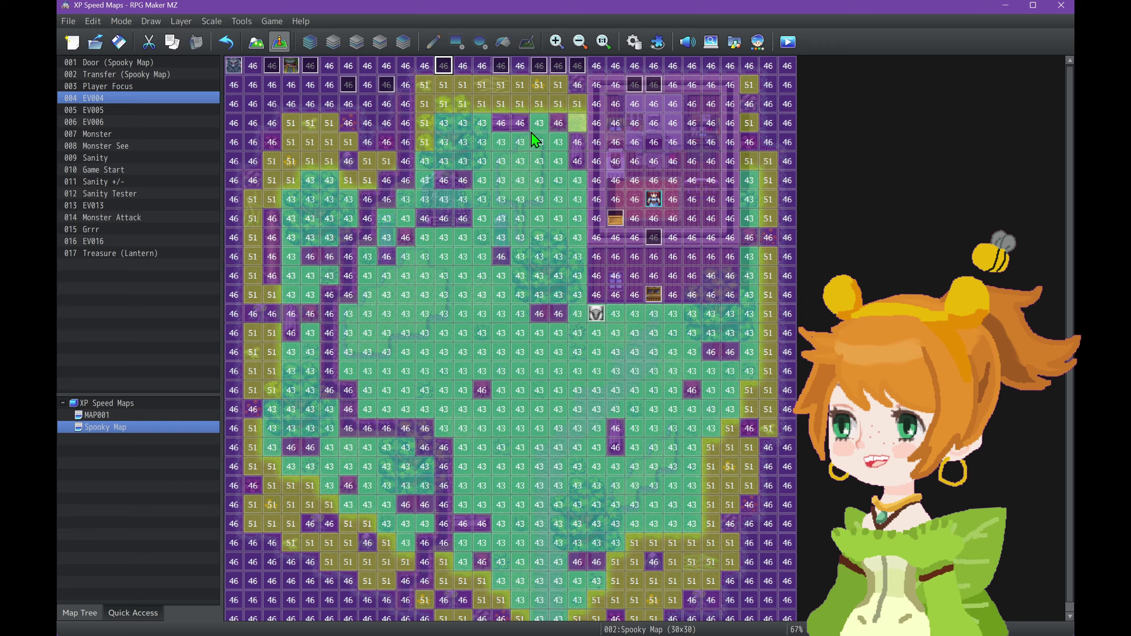
double_click(508, 71)
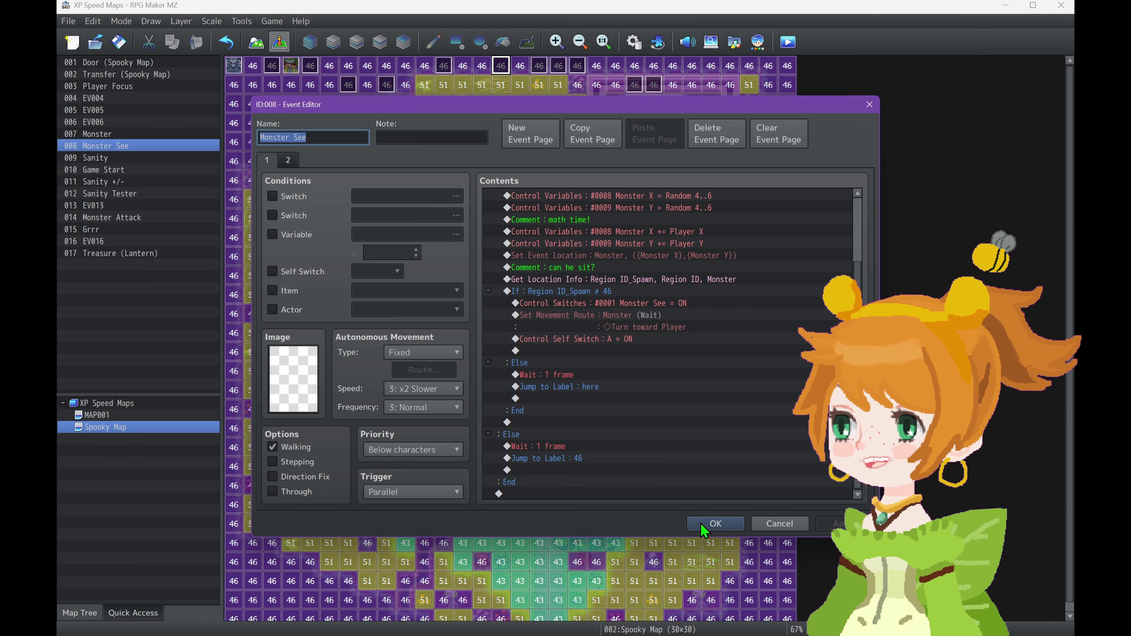
click(712, 523)
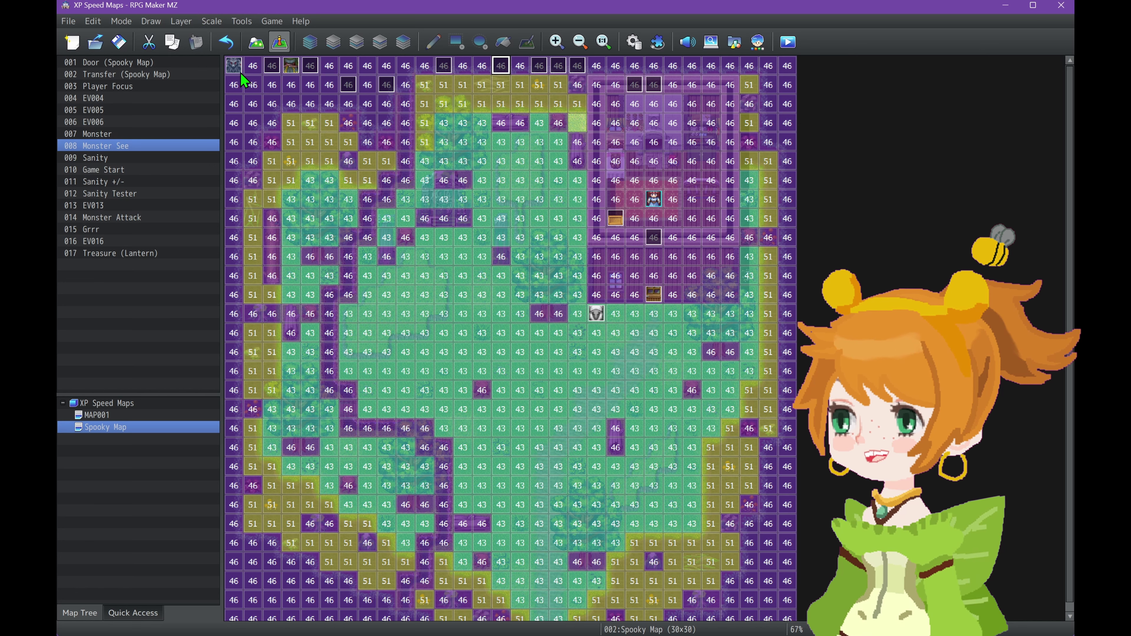
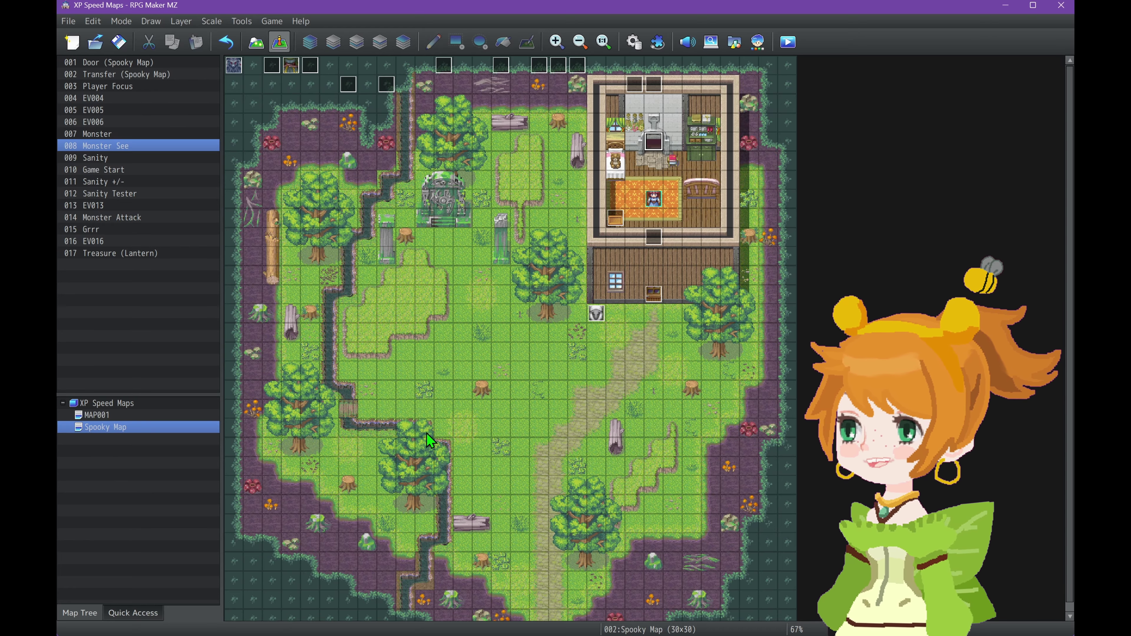
- Create a new event on the grass beside the western cliff, just above its bridge, and browse the character images for it
double_click(344, 364)
double_click(314, 374)
scroll(396, 290, down, 15)
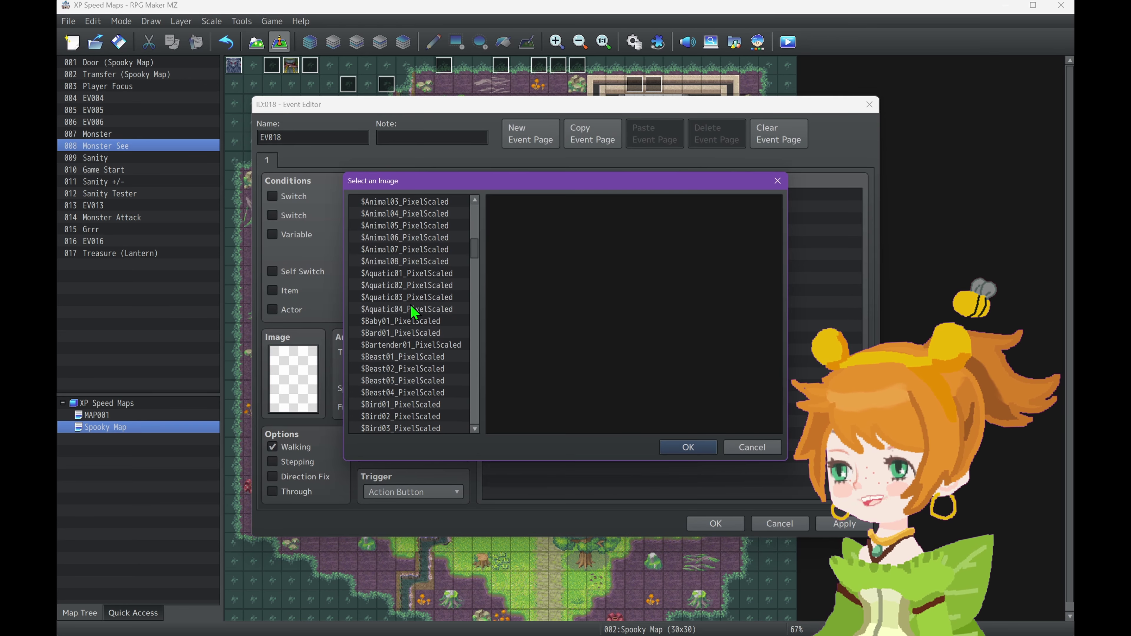
click(411, 307)
scroll(411, 307, up, 5)
scroll(411, 307, up, 6)
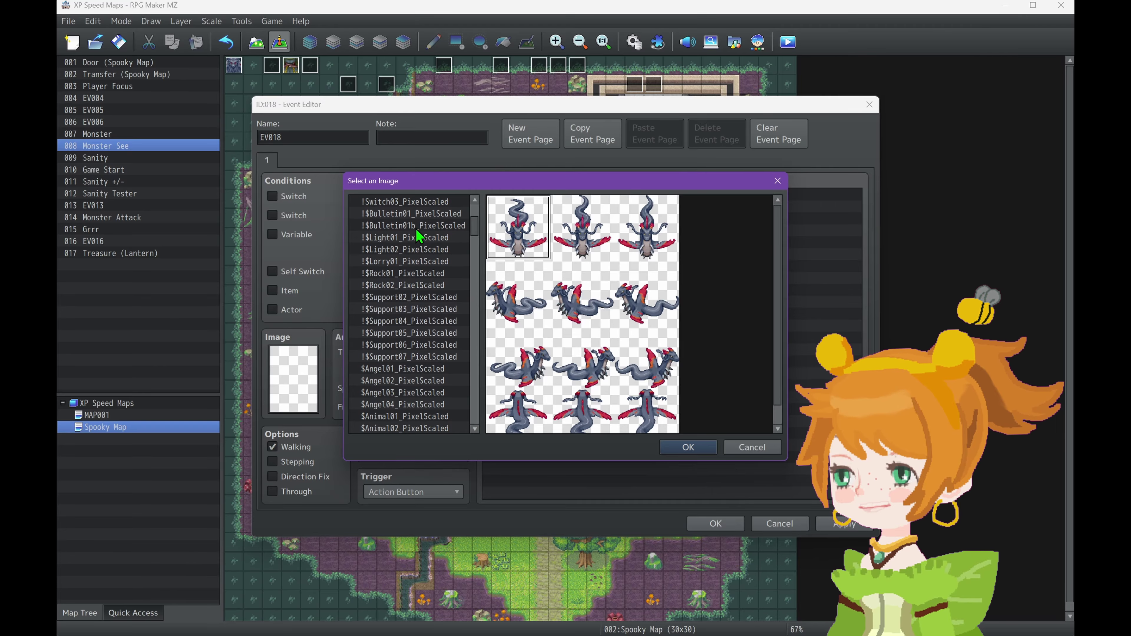
- Set the new event's image to the pale translucent teal crystal from the !Support08_PixelScaled sheet
click(422, 216)
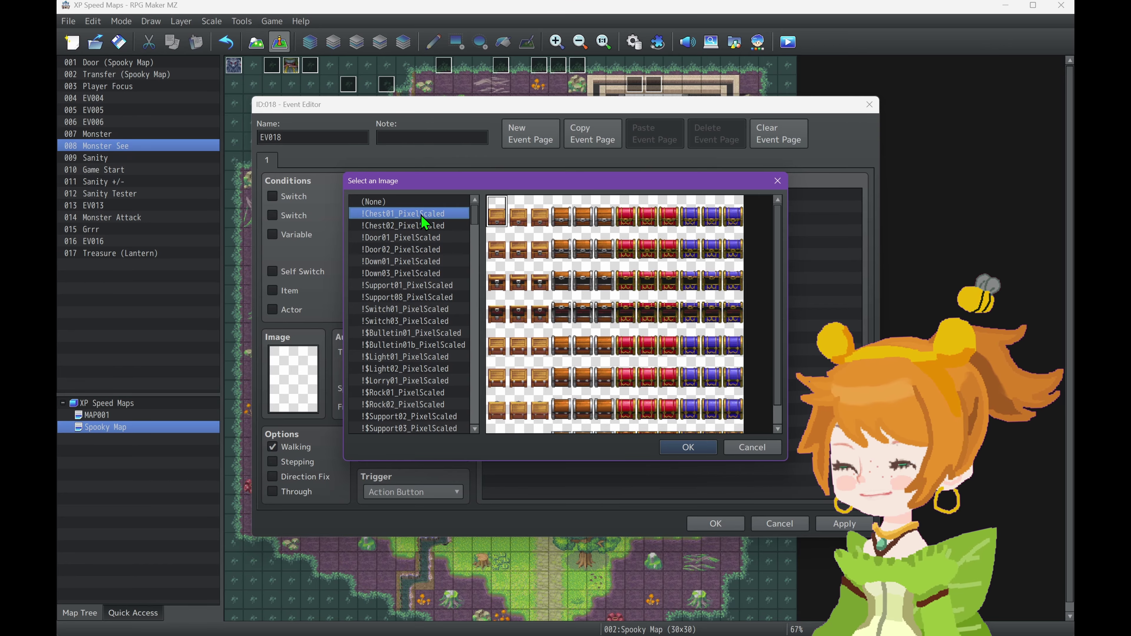
key(Down)
key(Down)
key(Down)
key(Down)
key(Down)
key(Down)
key(Down)
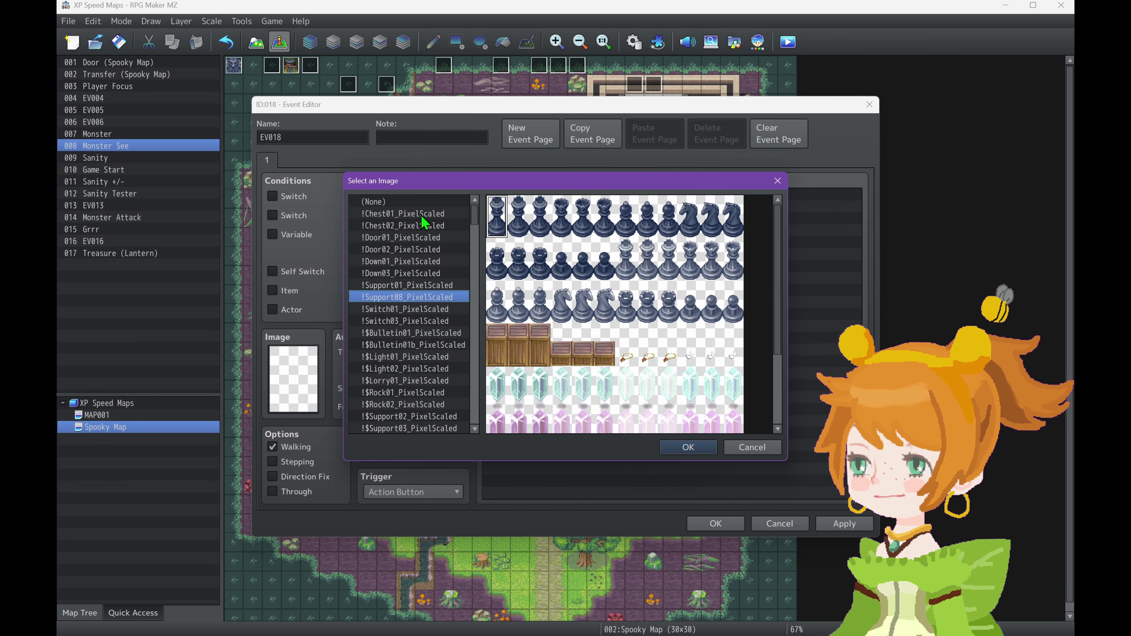
key(Down)
key(Up)
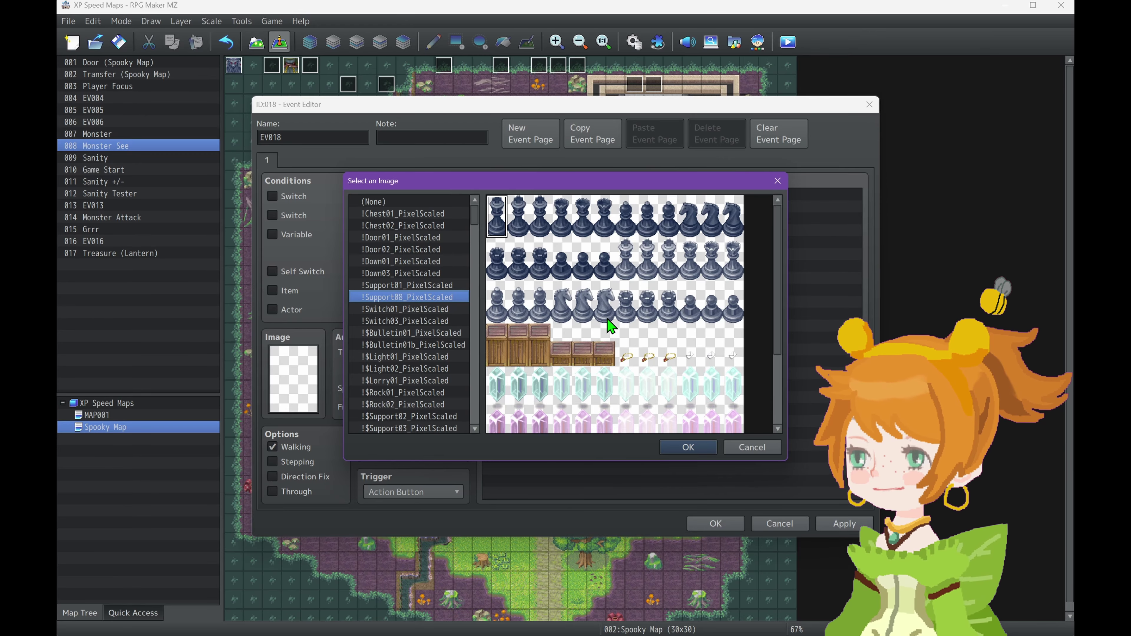
scroll(614, 338, down, 3)
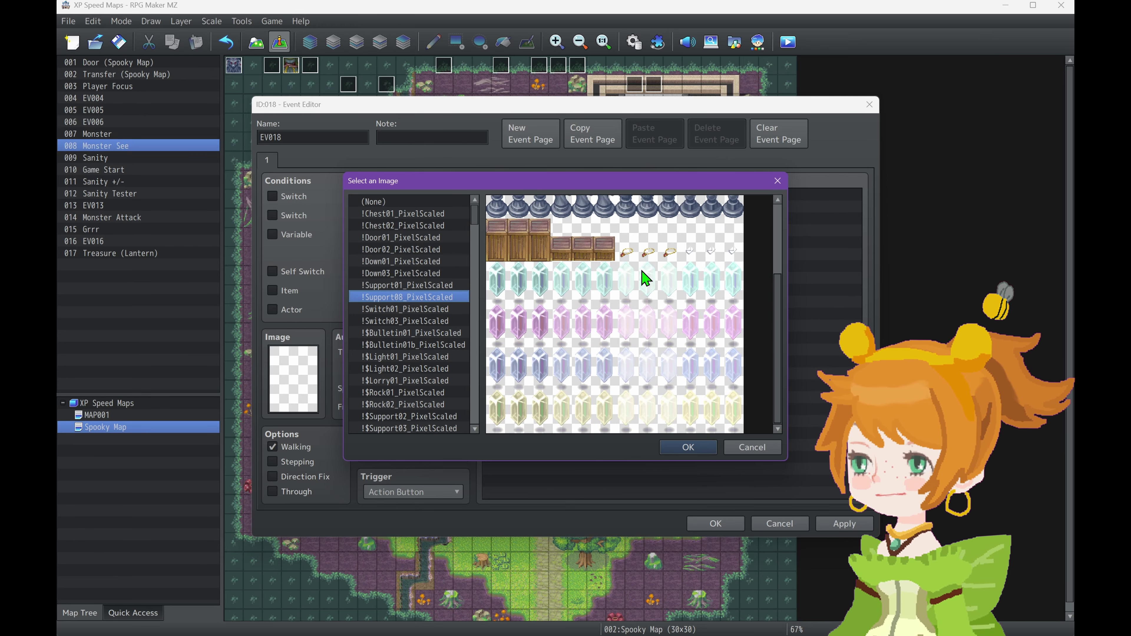
double_click(647, 288)
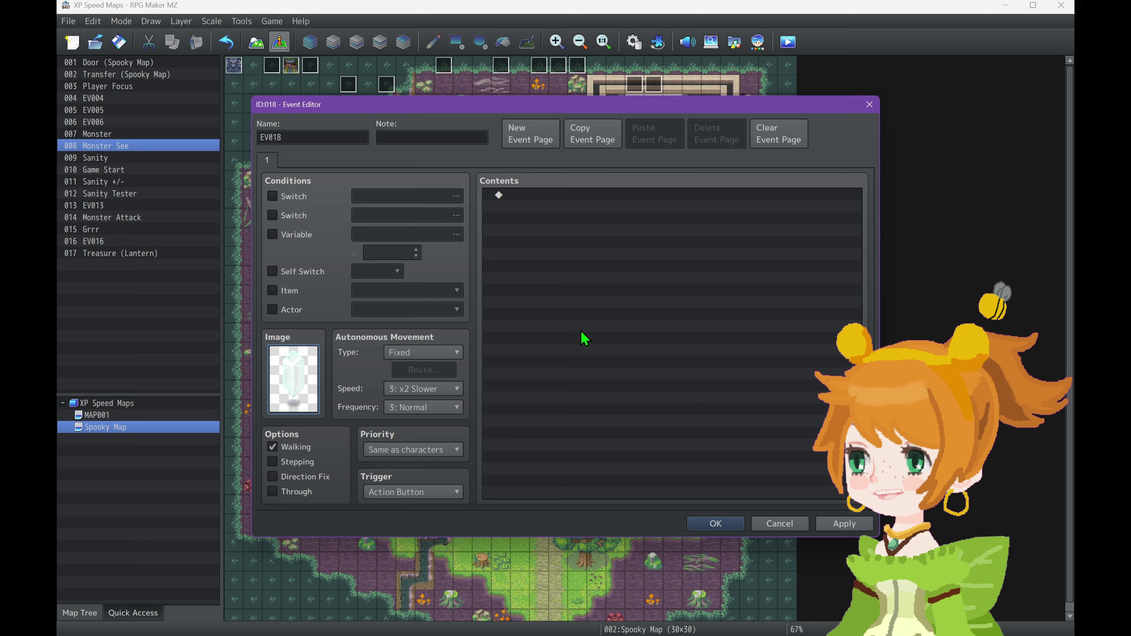
- Enable Stepping and Direction Fix for the crystal event and save it
click(295, 465)
click(296, 475)
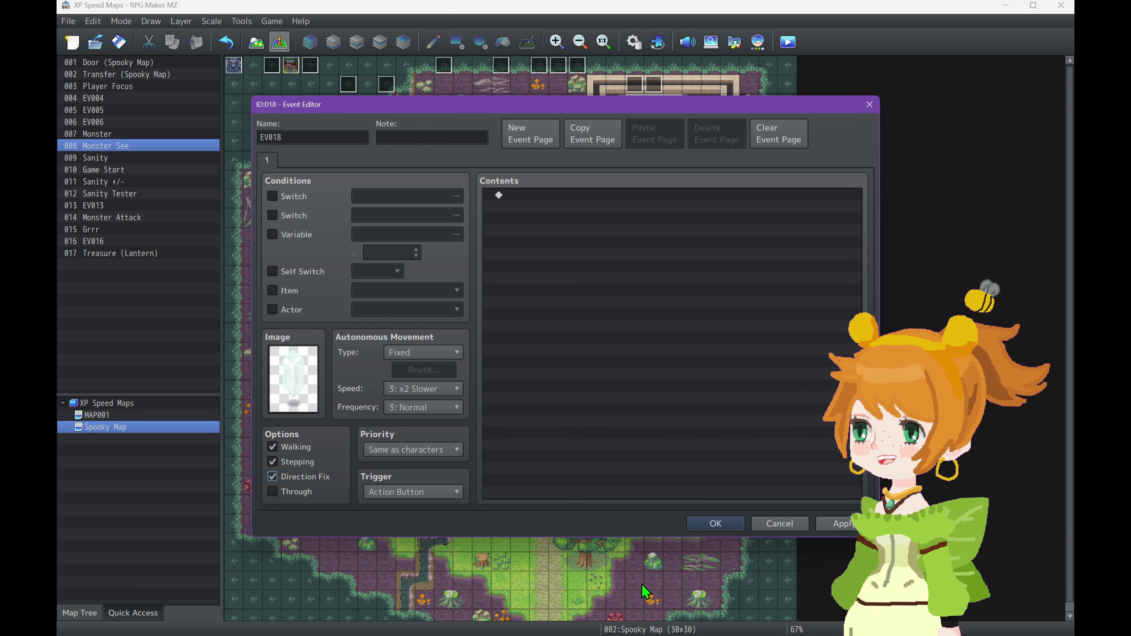
click(709, 526)
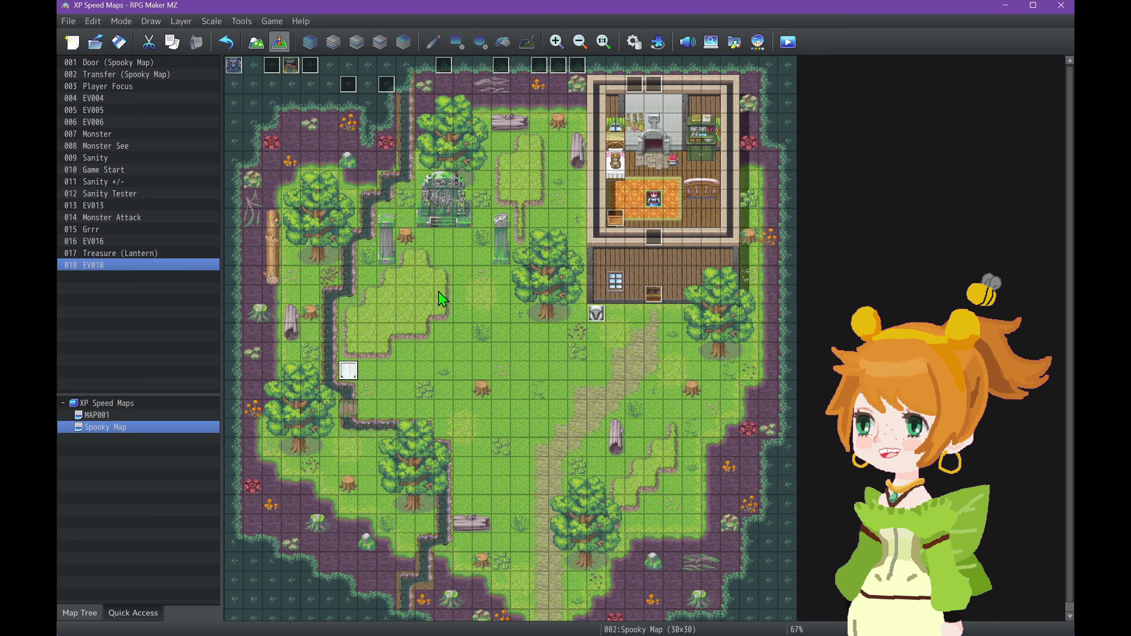
- Add a Control Variables command to the crystal event that adds 1 to variable 0015, naming that variable Crystal
double_click(352, 369)
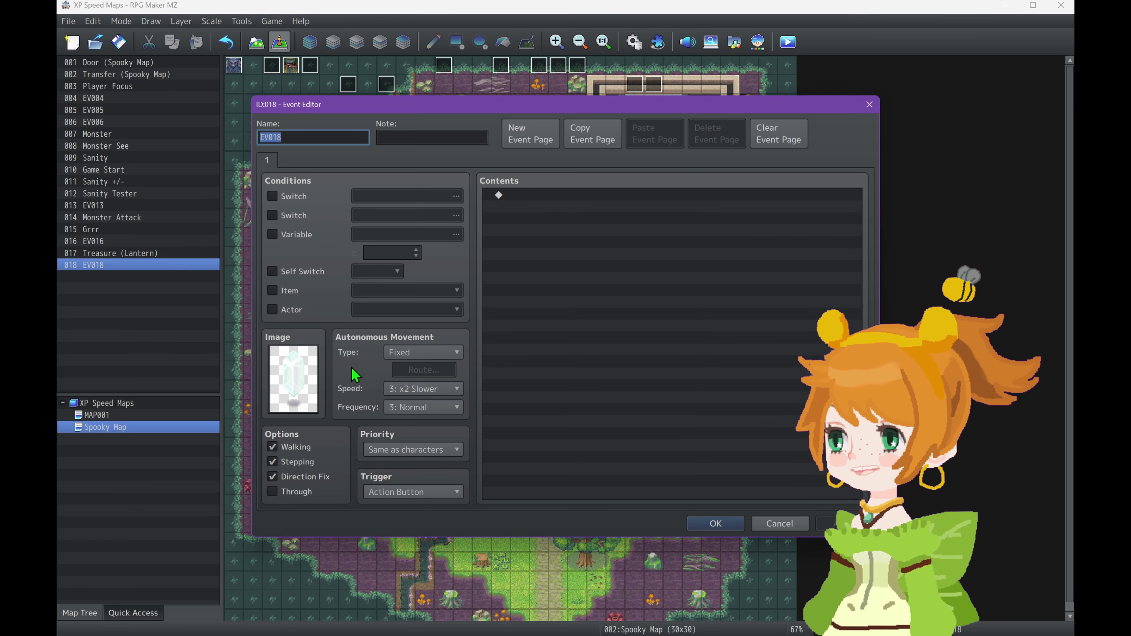
mouse_move(646, 109)
mouse_down()
mouse_move(645, 214)
mouse_move(640, 92)
mouse_up()
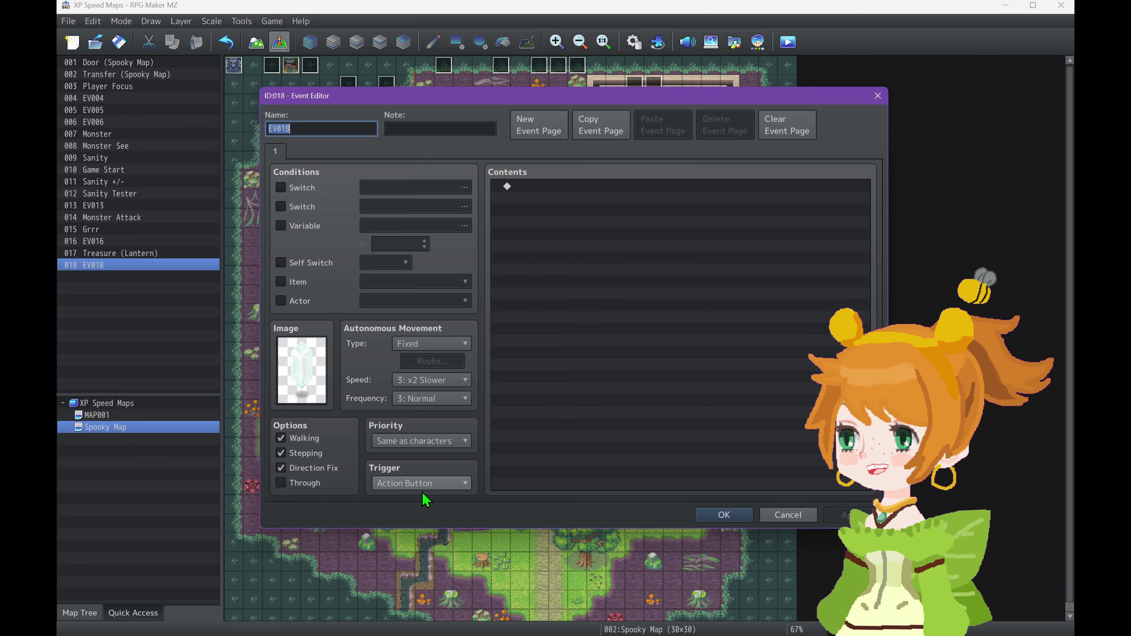
double_click(550, 188)
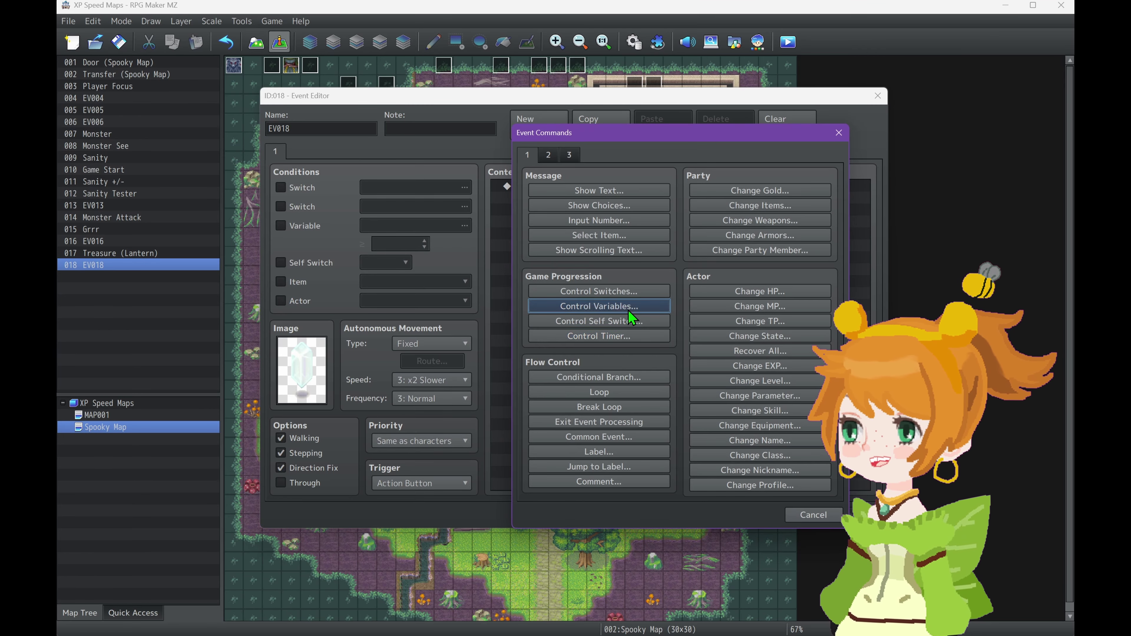
click(630, 308)
click(606, 301)
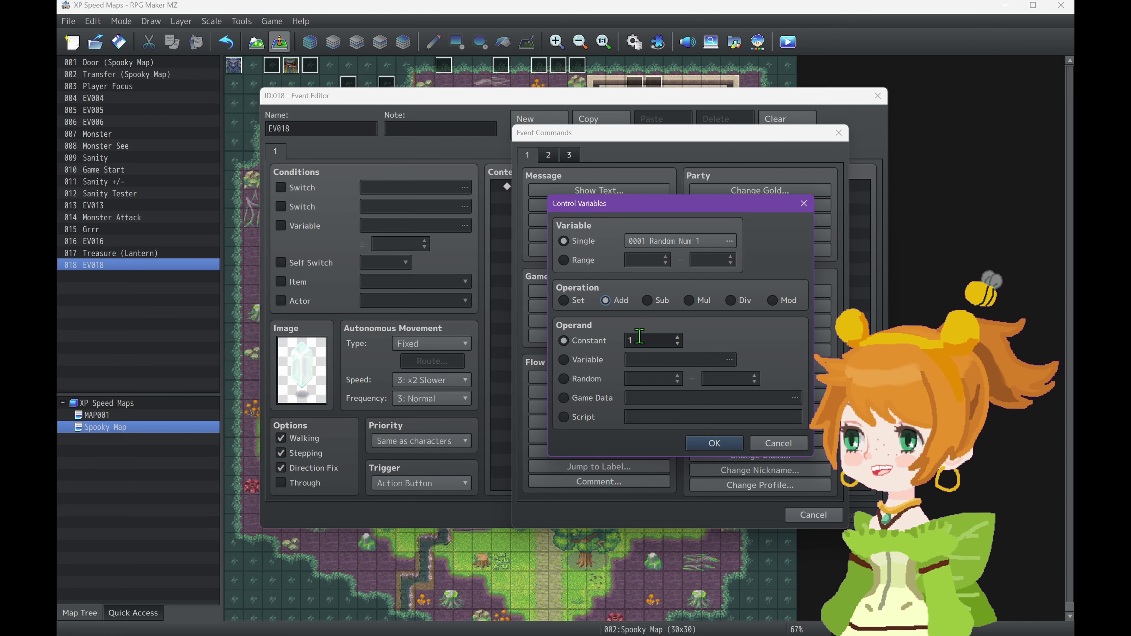
click(659, 241)
click(706, 366)
click(733, 446)
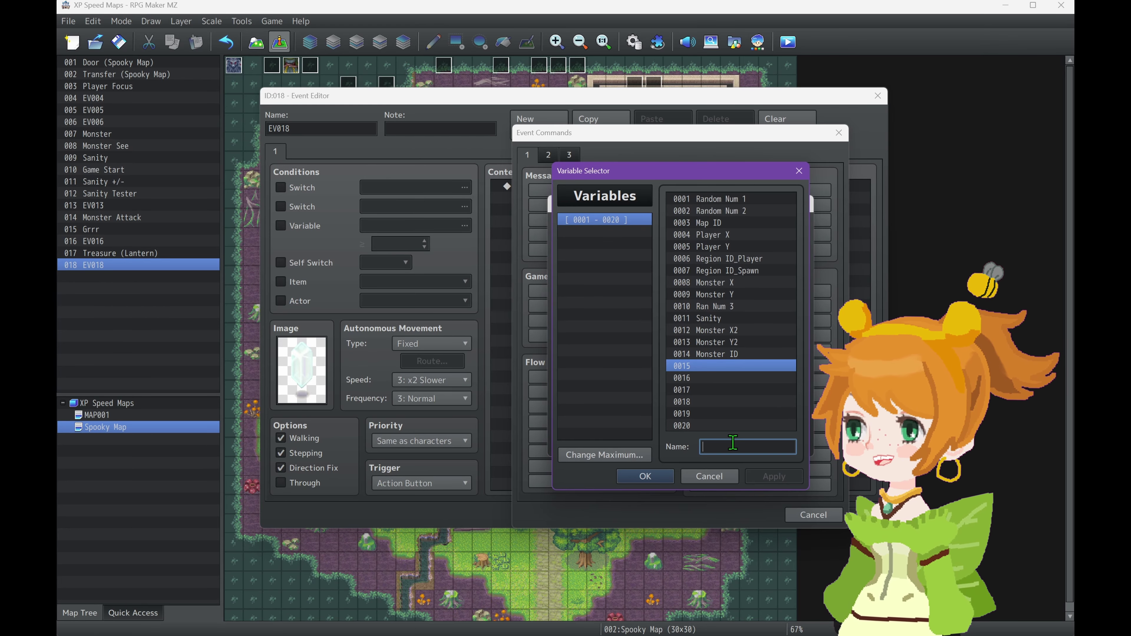
text(Crystal)
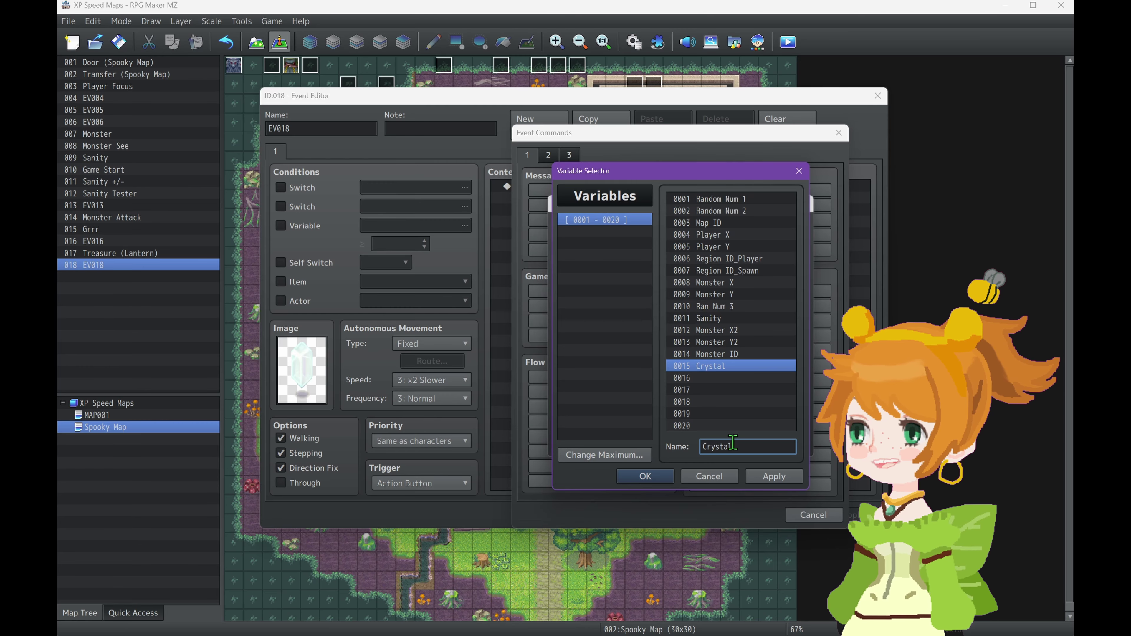
click(666, 476)
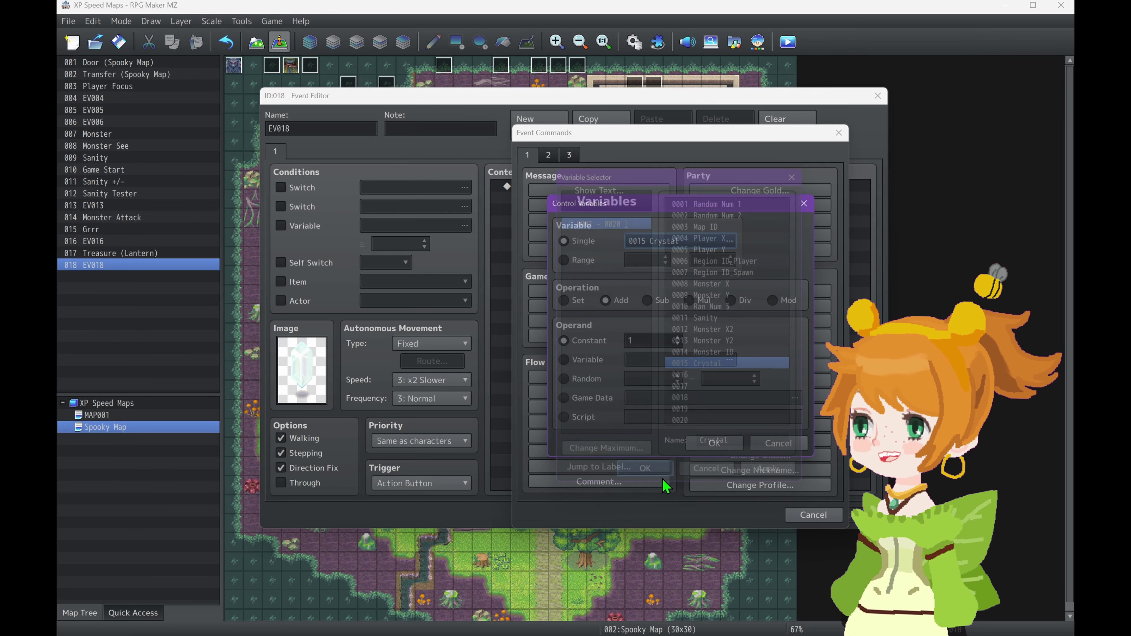
click(692, 450)
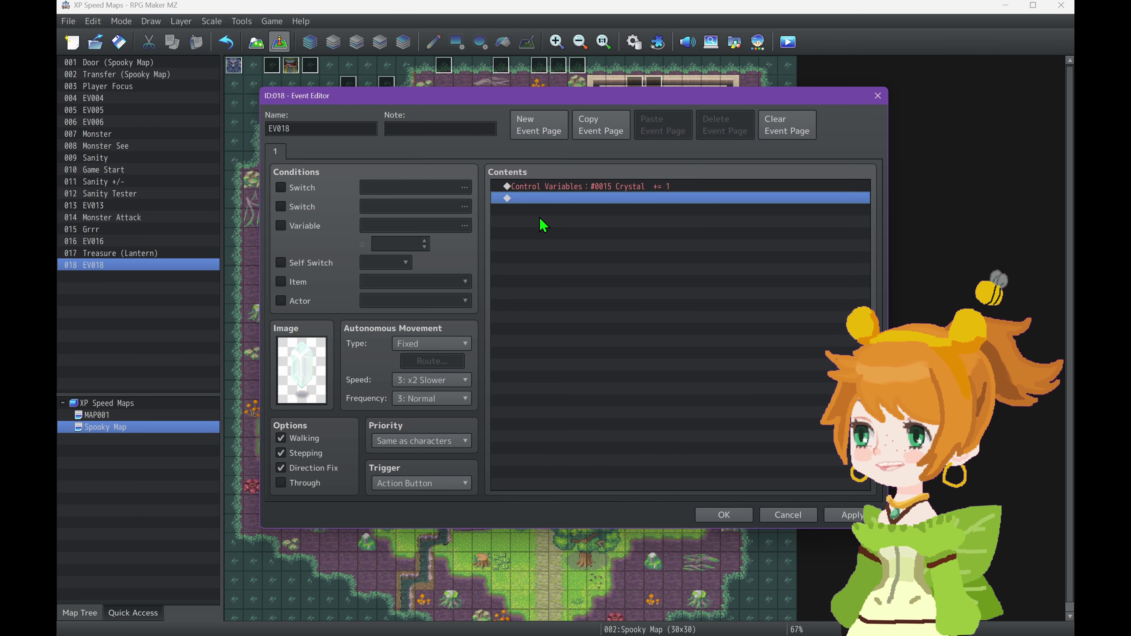
- Make the crystal event turn self switch A on, and add a blank second page conditioned on self switch A
double_click(548, 206)
click(600, 320)
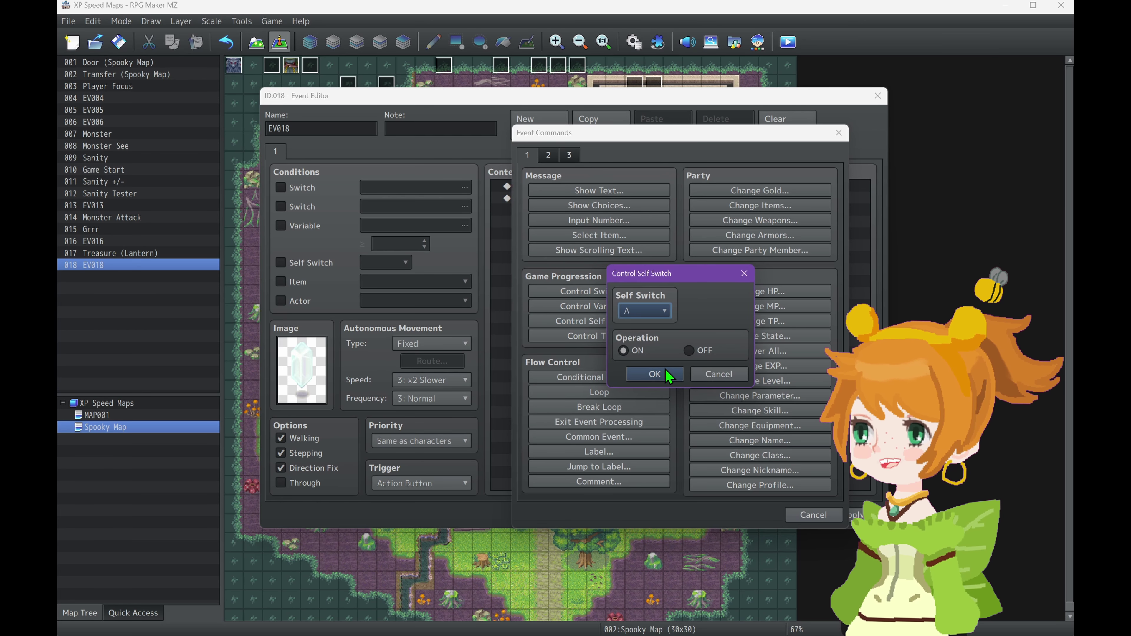
click(667, 377)
click(527, 130)
click(300, 263)
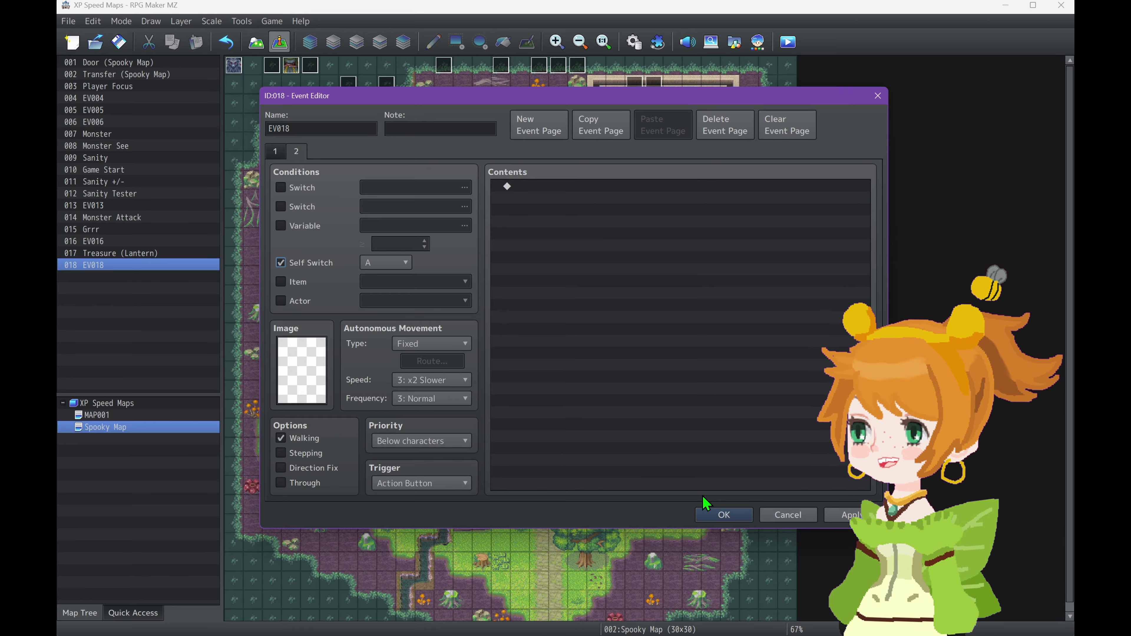
click(714, 518)
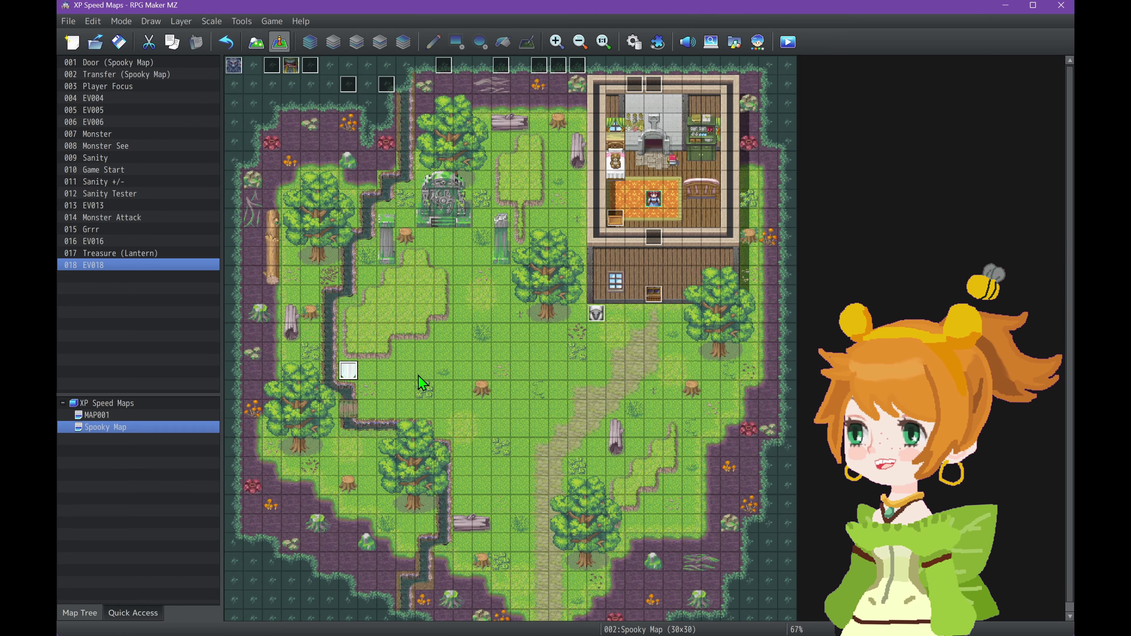
- Paste copies of the crystal event beside the stump in the southwest clearing and beside the upright log west of the house
click(335, 468)
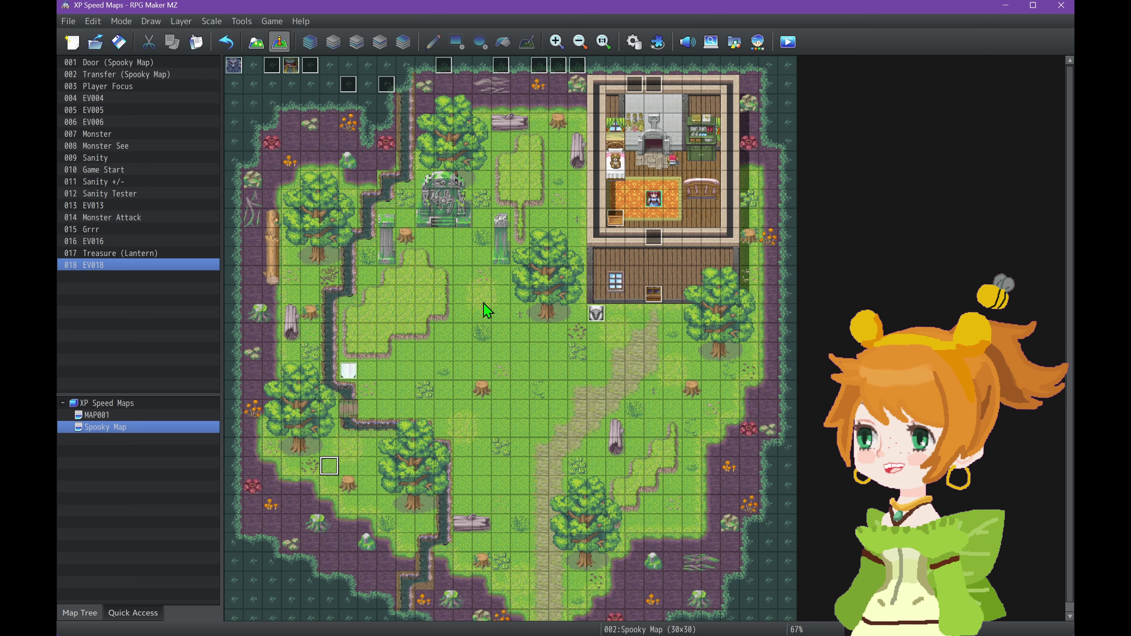
click(350, 372)
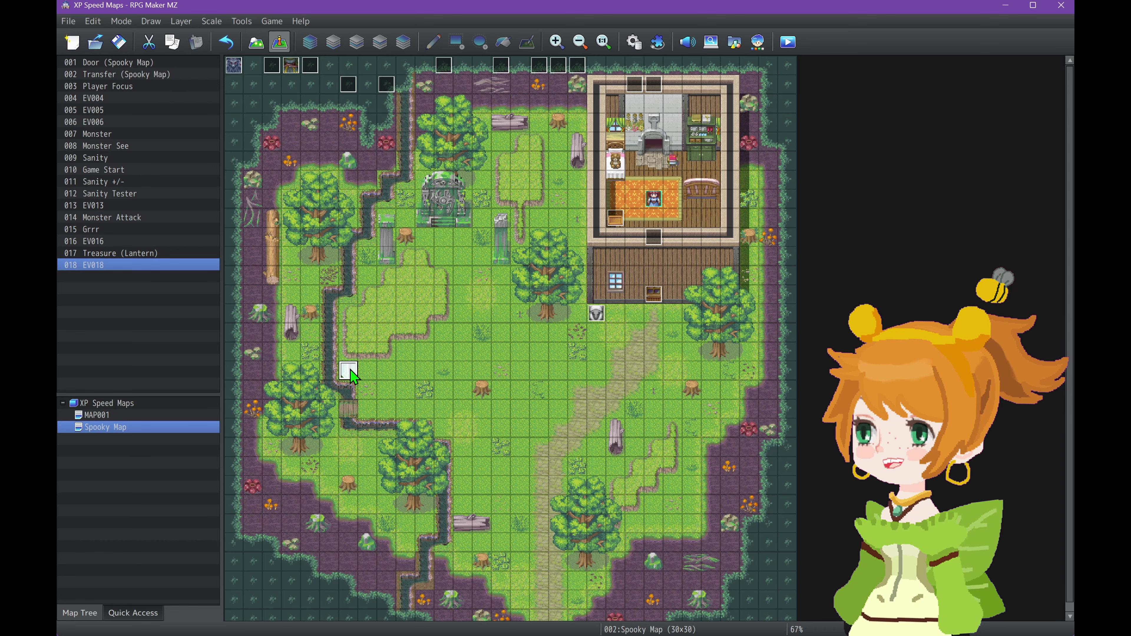
click(335, 468)
key(ctrl+v)
click(553, 146)
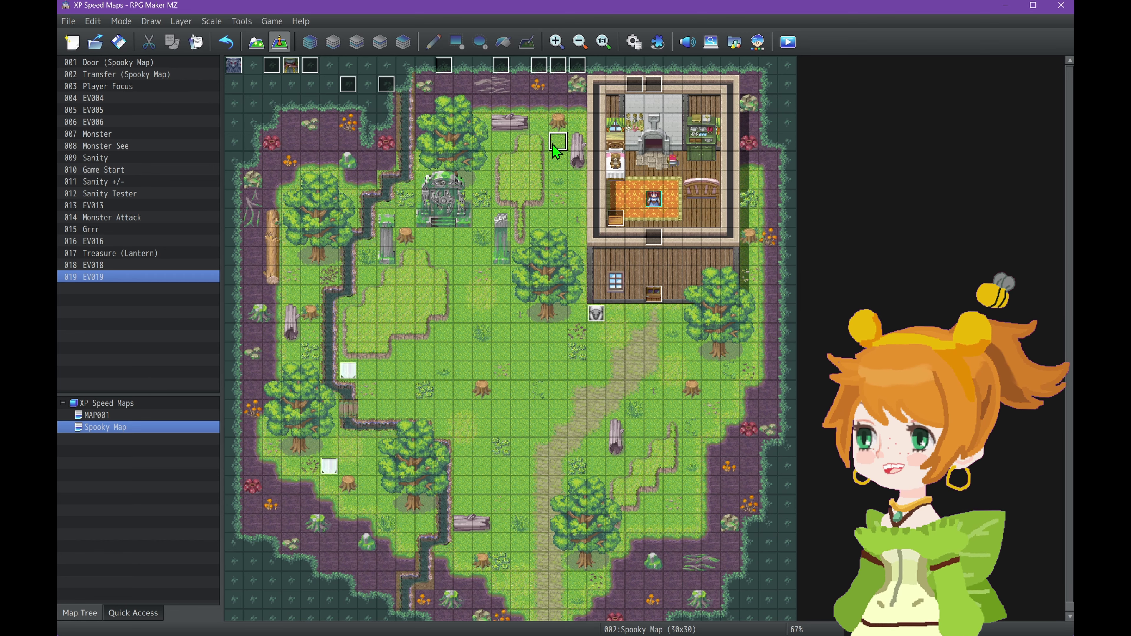
key(ctrl+v)
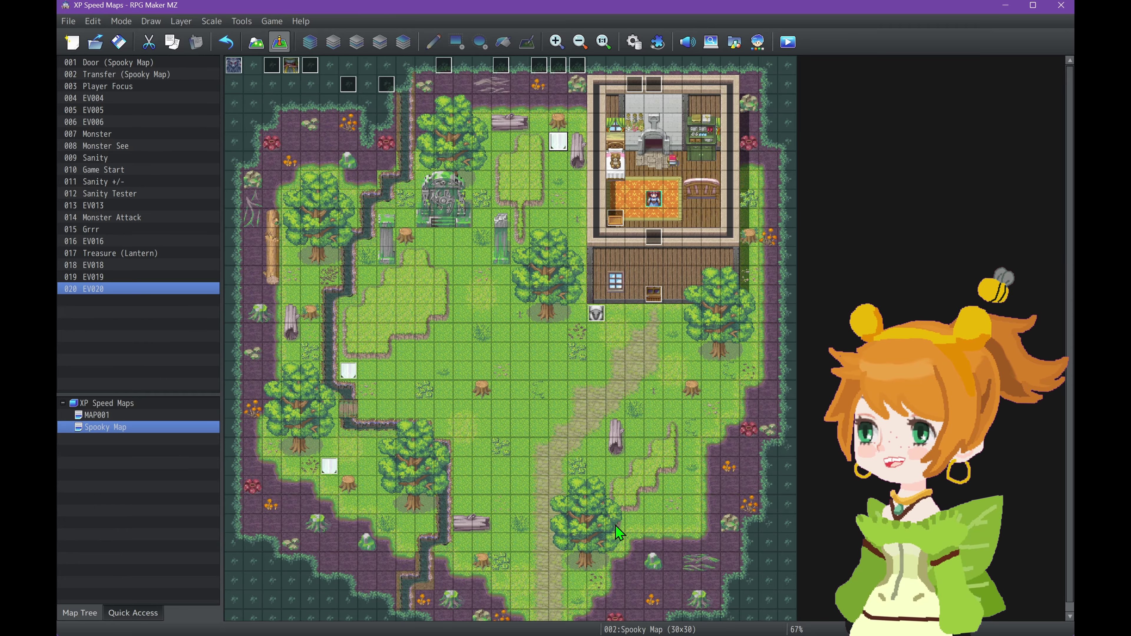
- Paste another copy of the crystal event just west of the stone path's southern end
click(527, 594)
key(ctrl+v)
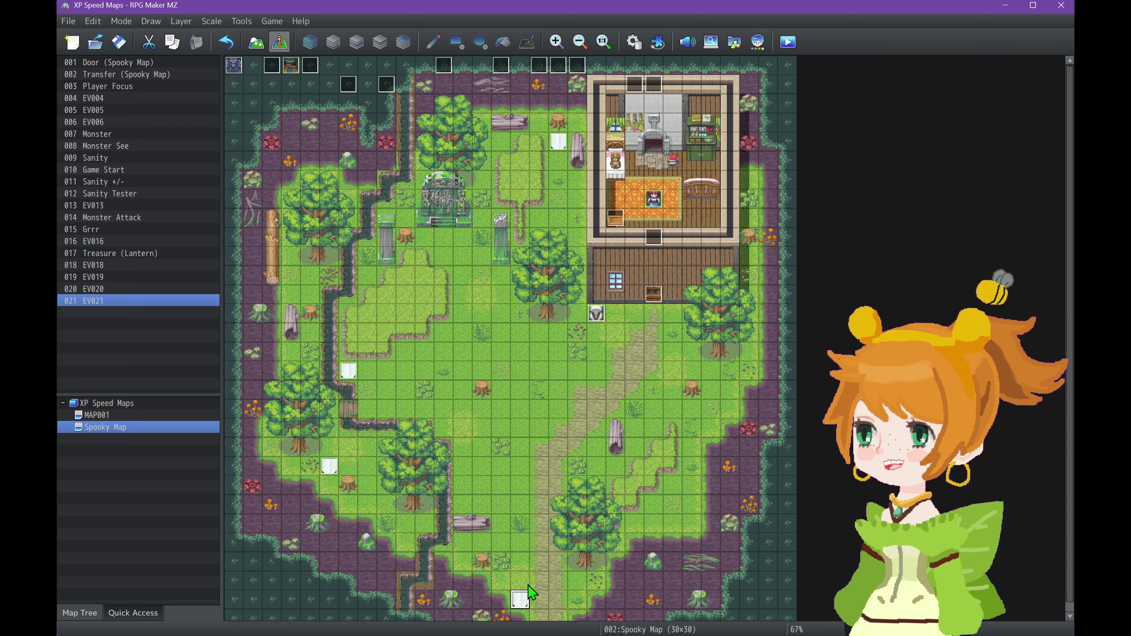
- Create an event on the house's fireplace with a conditional branch checking variable 0015 Crystal = 4, including an Else branch
double_click(641, 133)
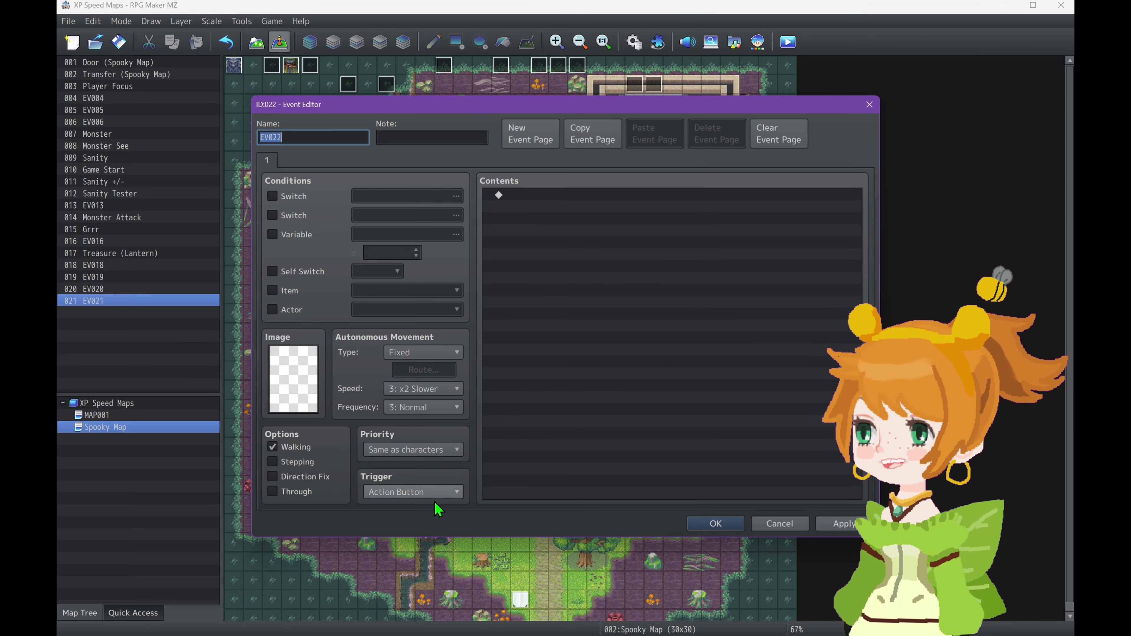
double_click(578, 210)
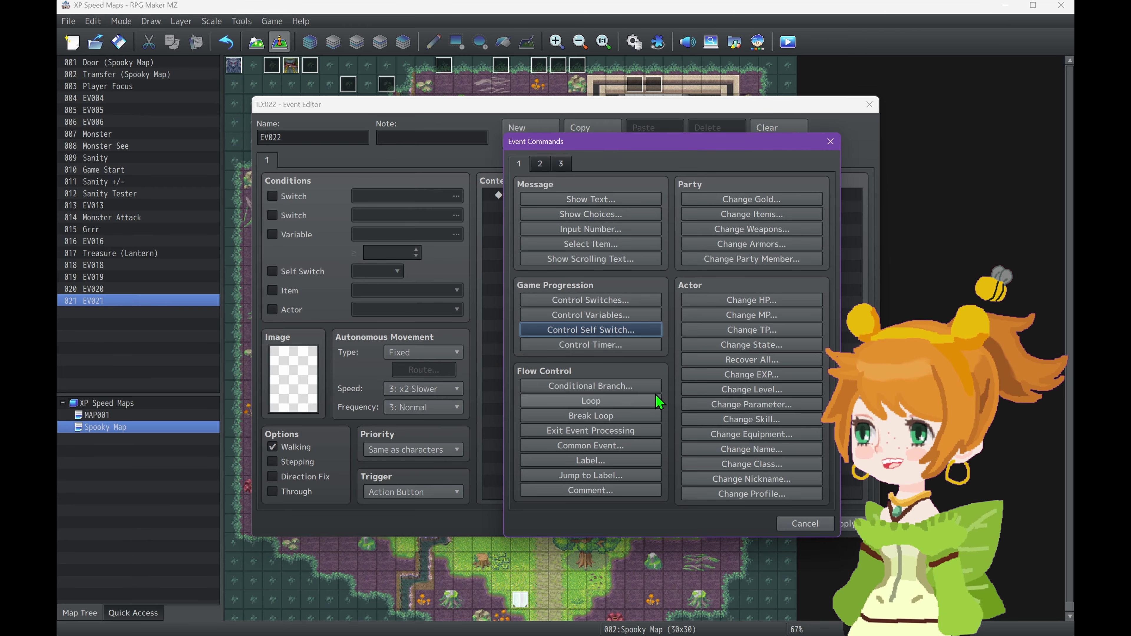
click(612, 387)
click(559, 289)
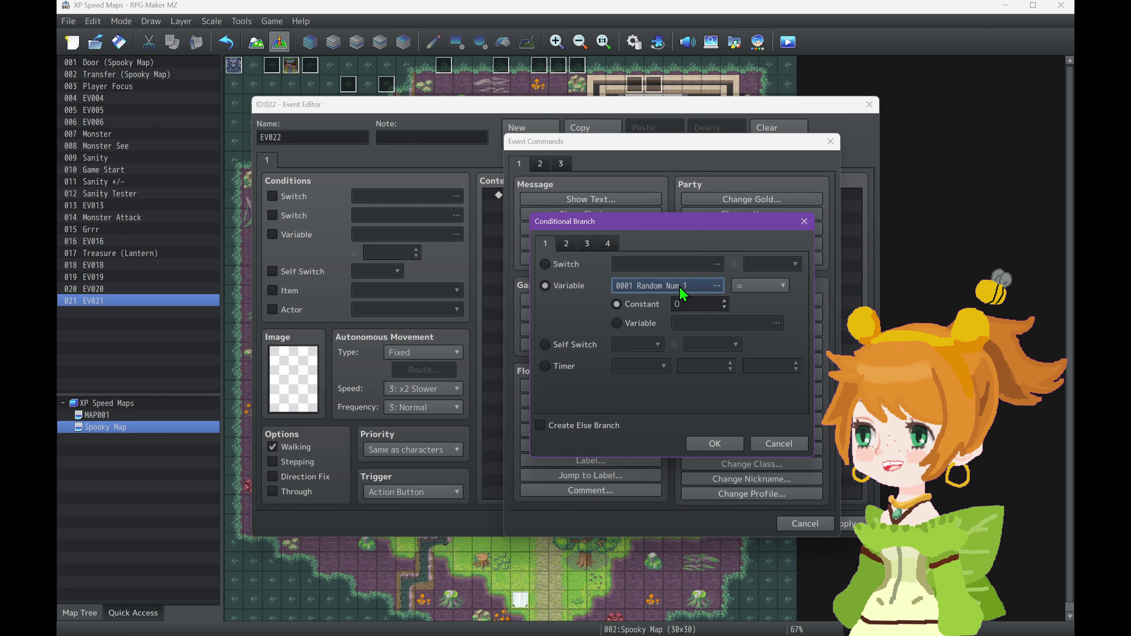
click(679, 286)
double_click(712, 373)
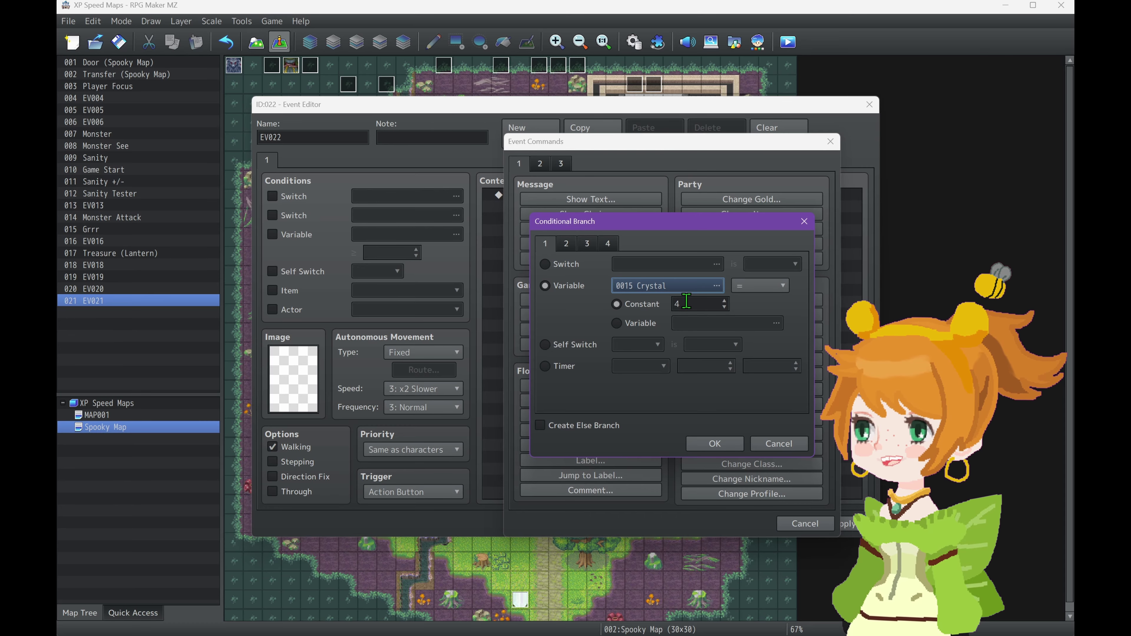
click(688, 302)
text(4)
click(539, 426)
click(715, 443)
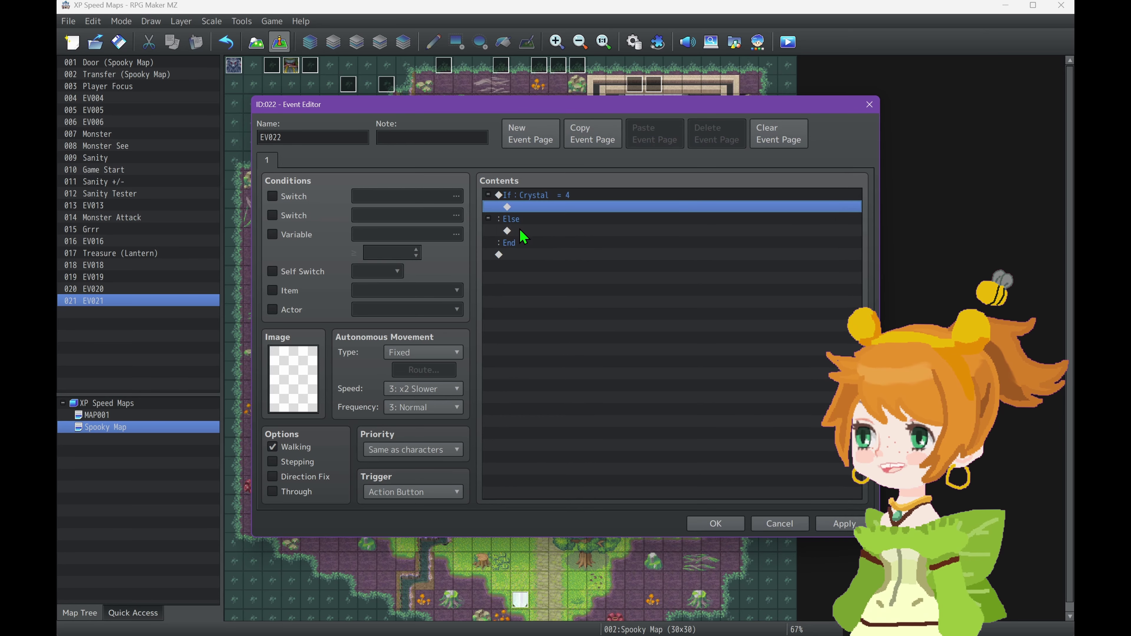
- Add a Show Text command reading "I need to light this somehow." to the fireplace event's Else branch
double_click(520, 231)
click(583, 203)
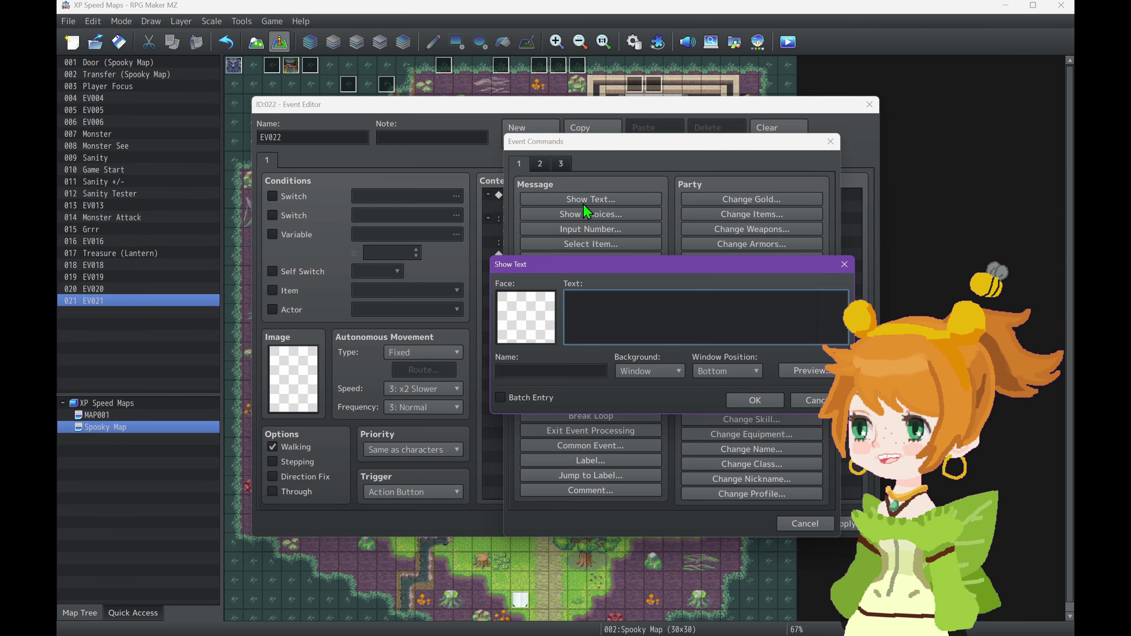
text(I need to)
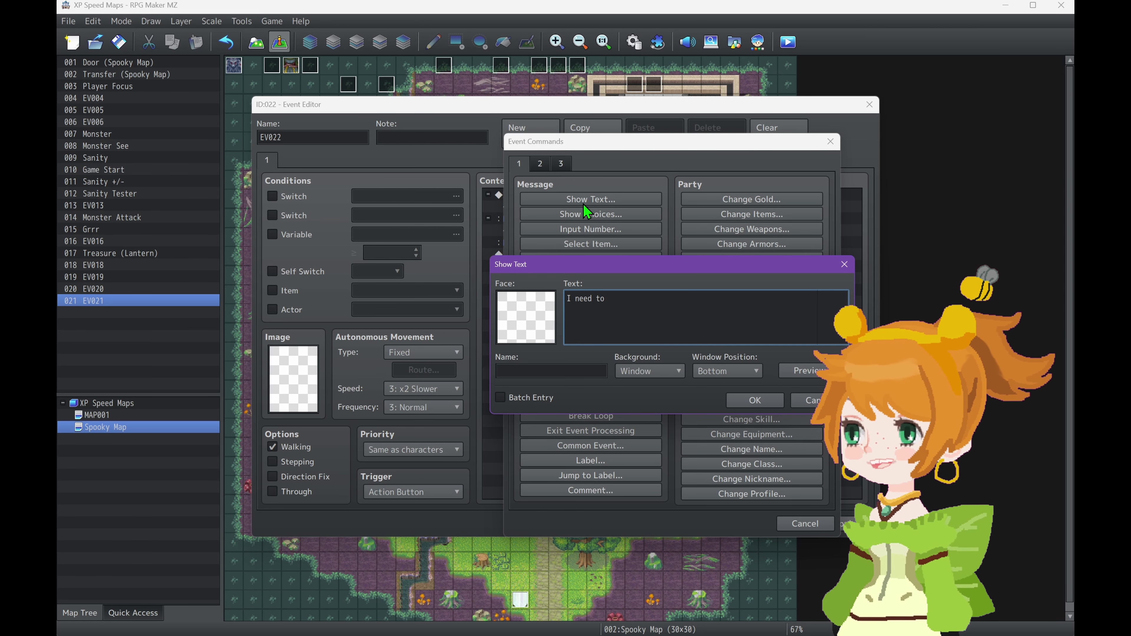
text( light this so)
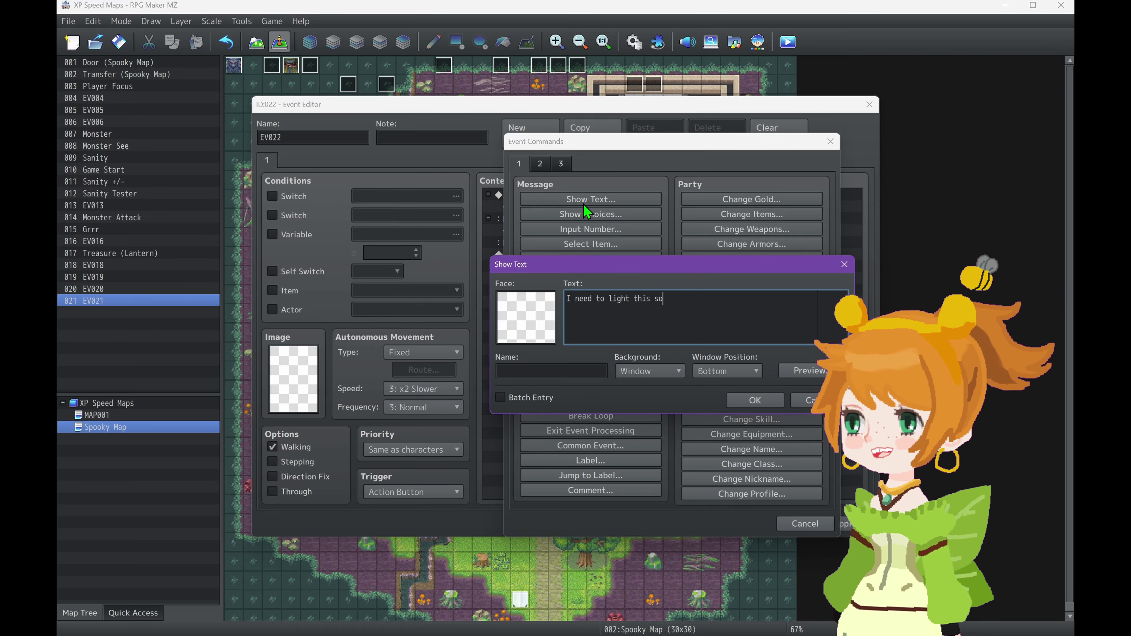
text(mehow.)
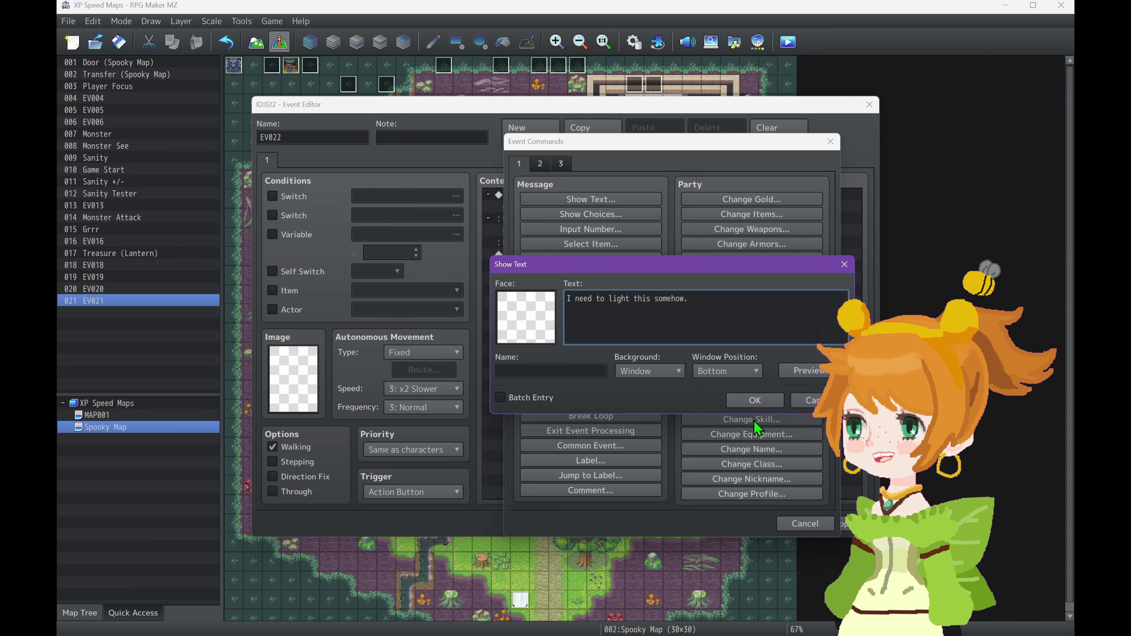
click(754, 399)
- Add the text "Wow, magic I lit the fire! All is safe now!" under the Crystal = 4 condition and save the fireplace event
double_click(535, 210)
click(557, 200)
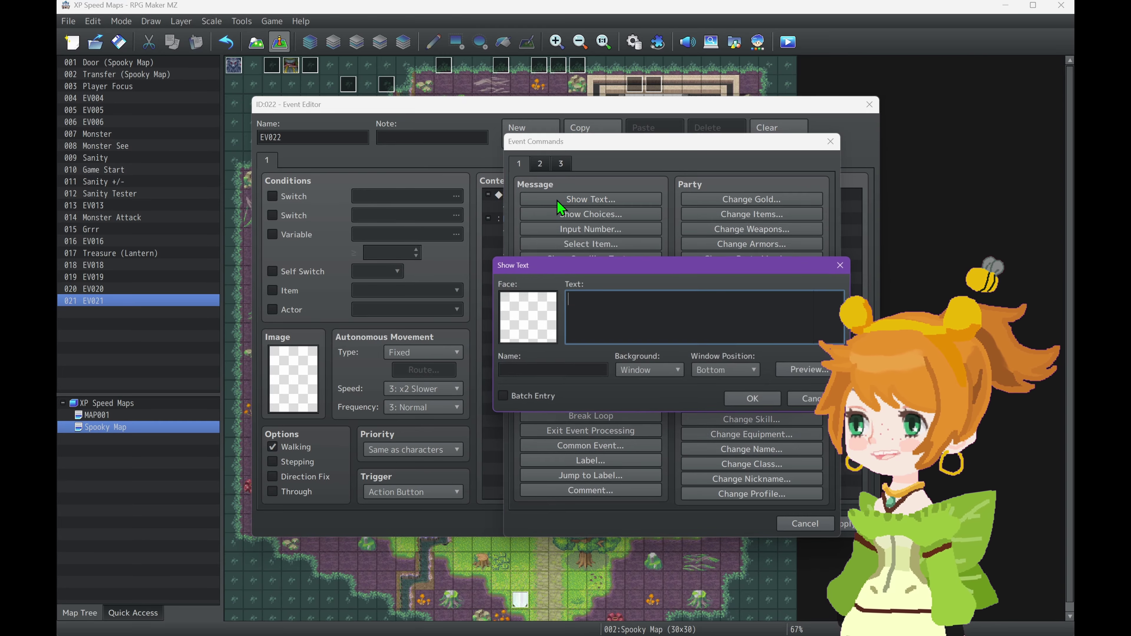
text(Wow, )
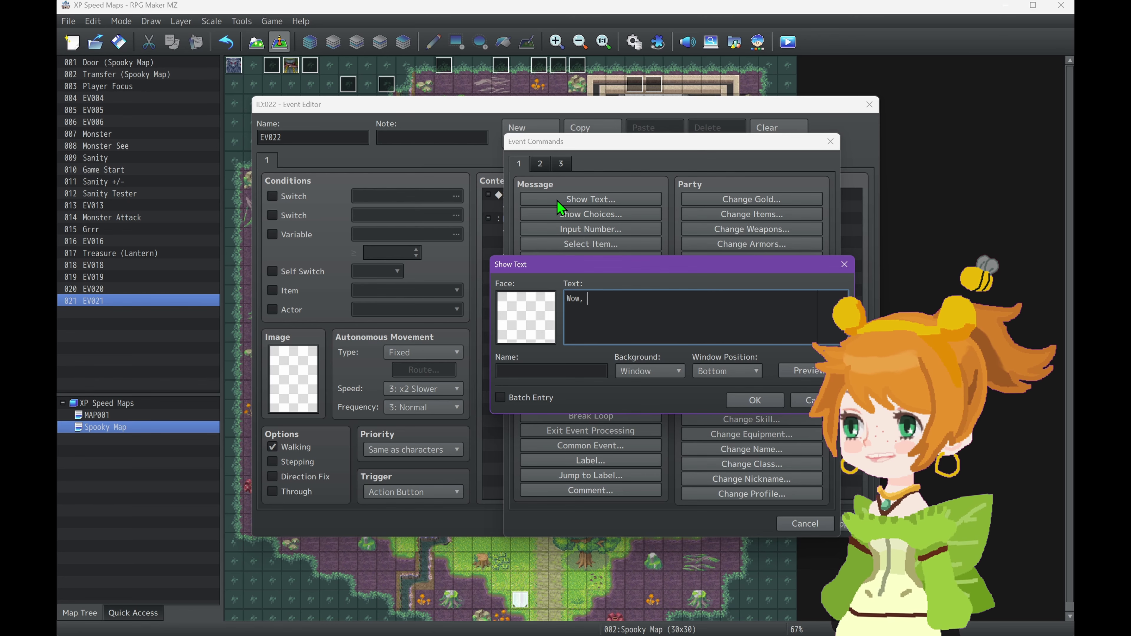
text(magic I l)
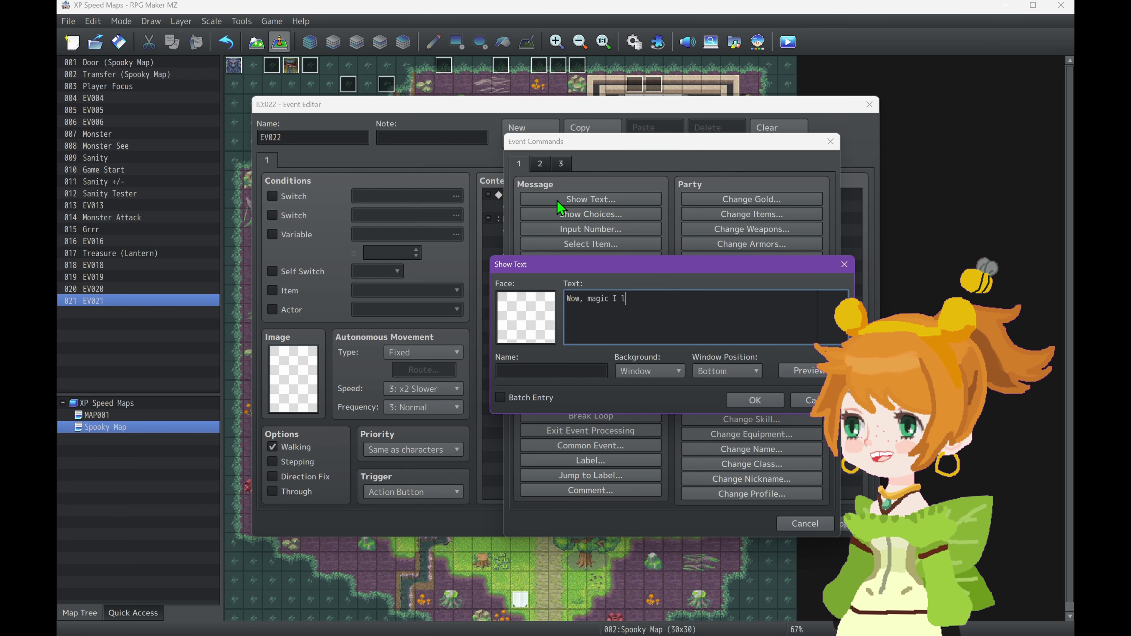
text(it th)
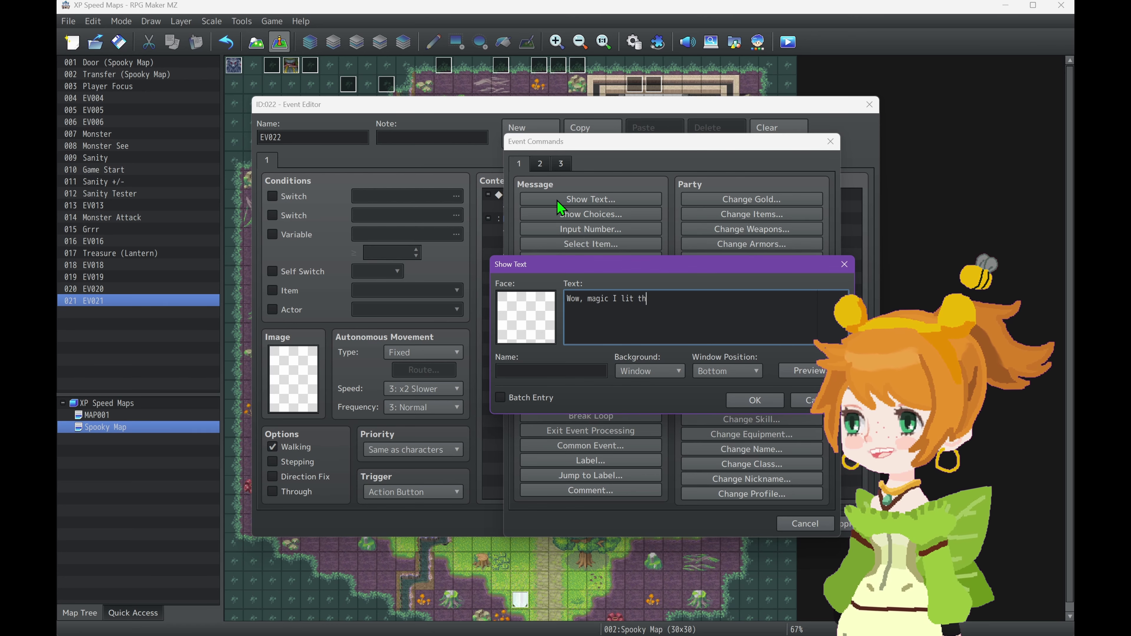
text(e fire!)
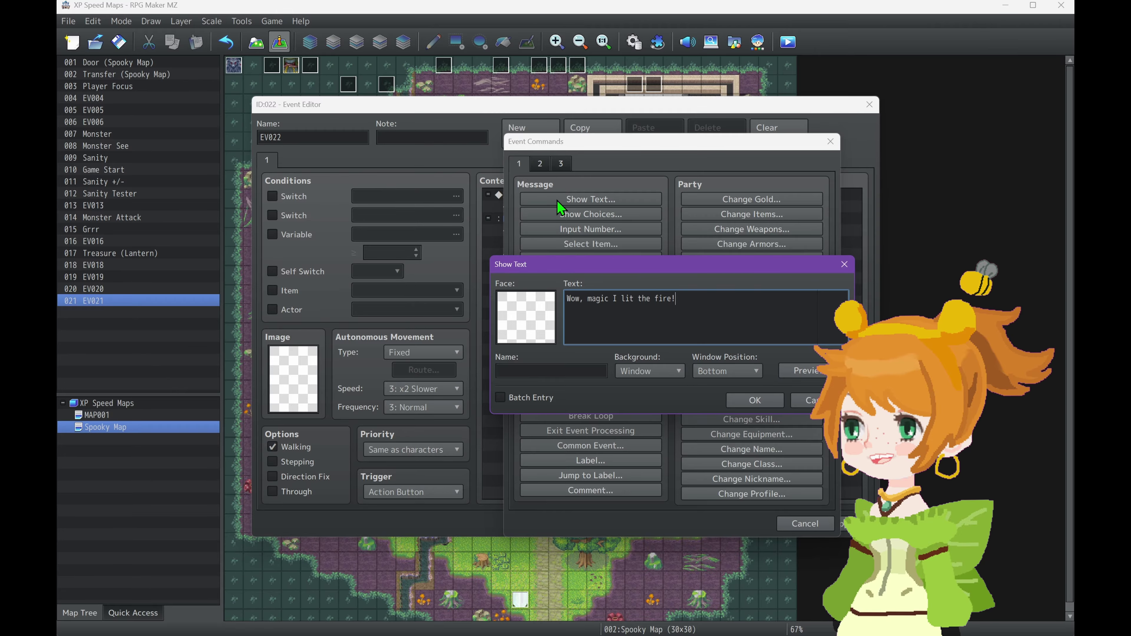
text( All is sage)
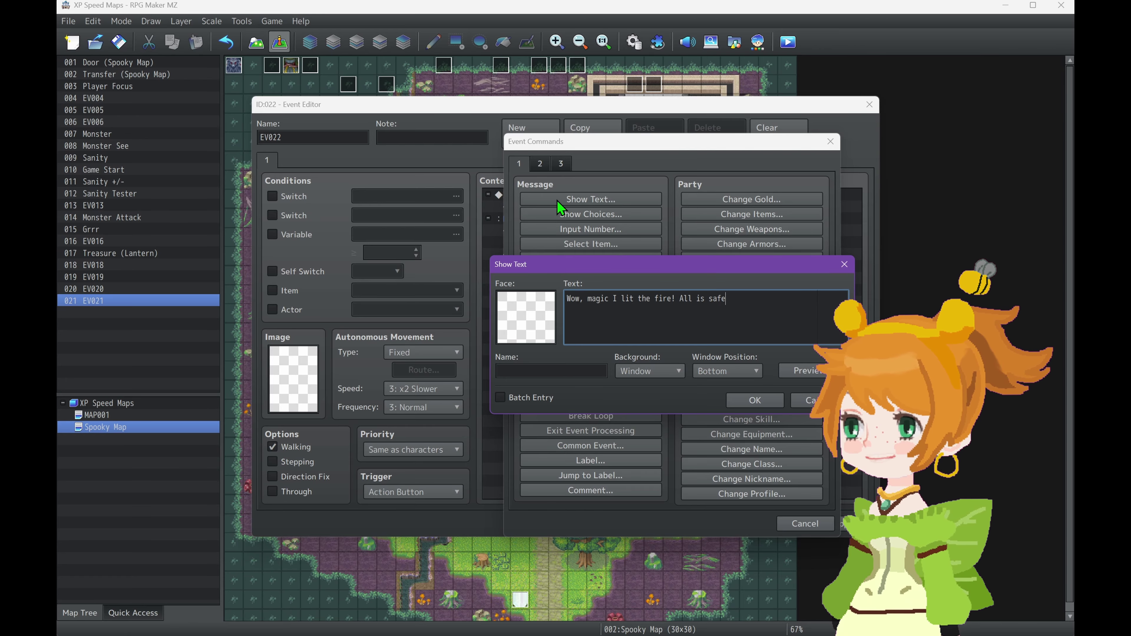
text( b)
key(BackSpace)
text(no)
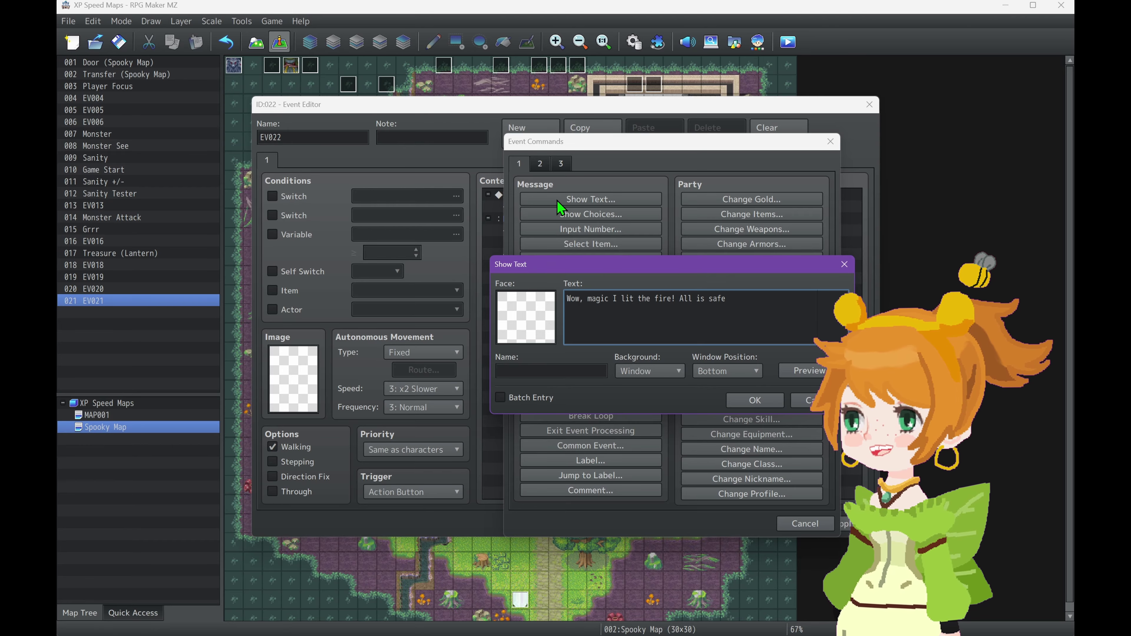
text(w!)
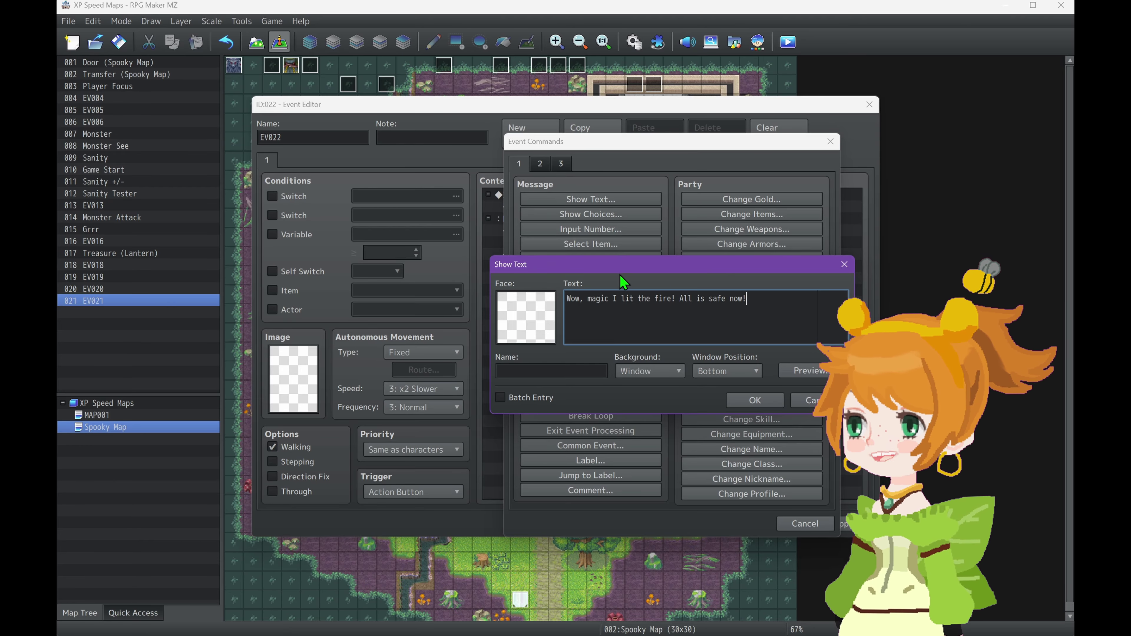
click(756, 401)
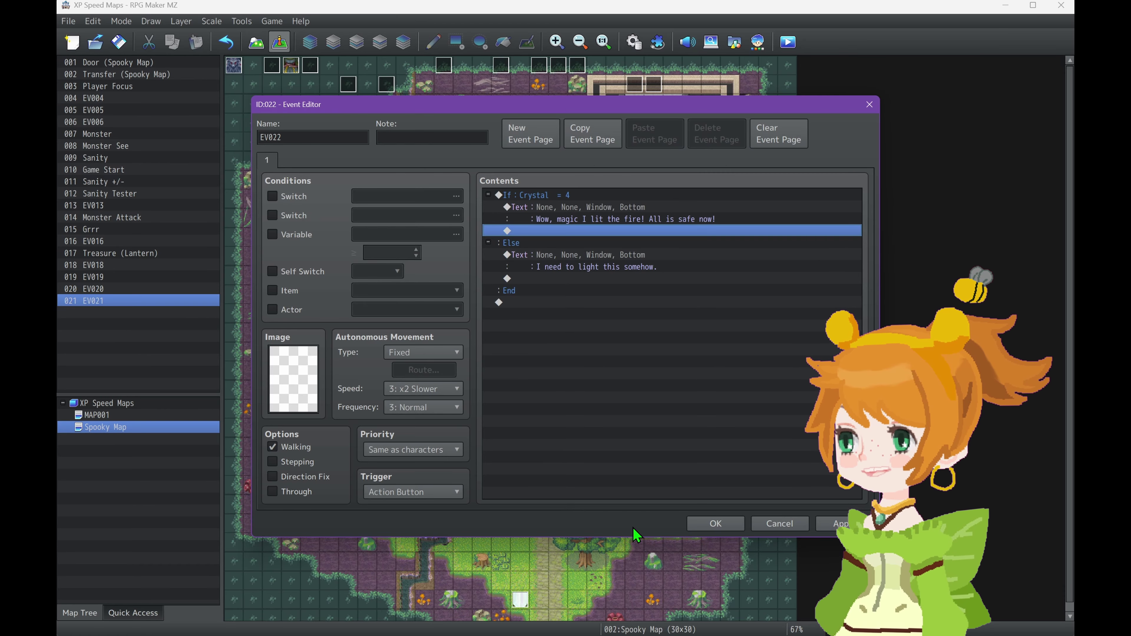
click(718, 524)
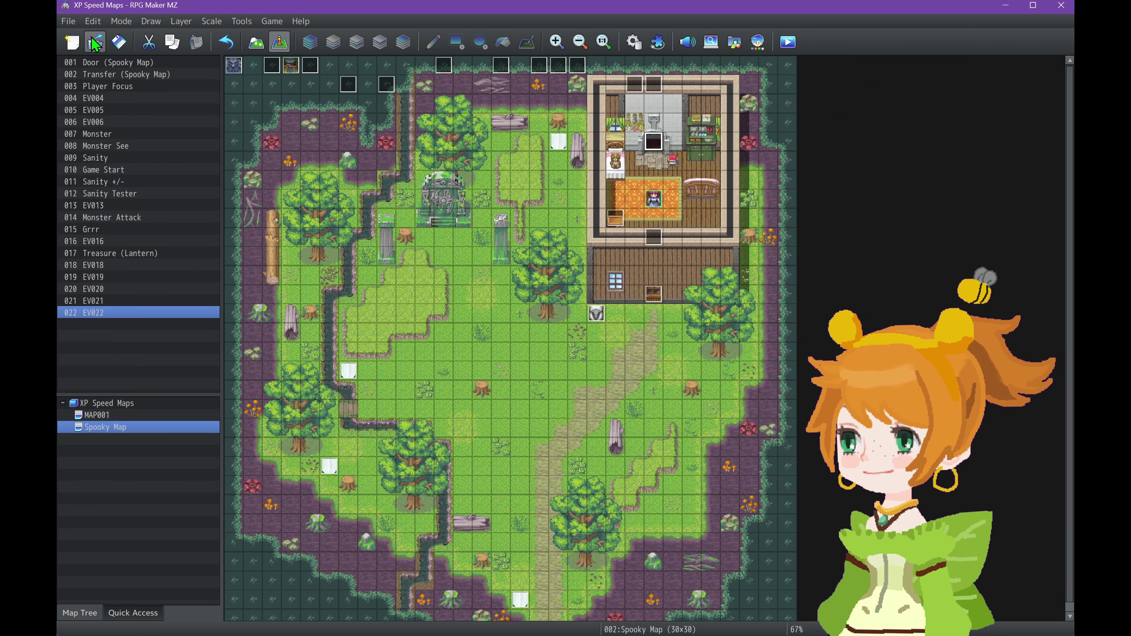
- Start a full-screen playtest and check the fireplace's message before collecting any crystals
click(788, 42)
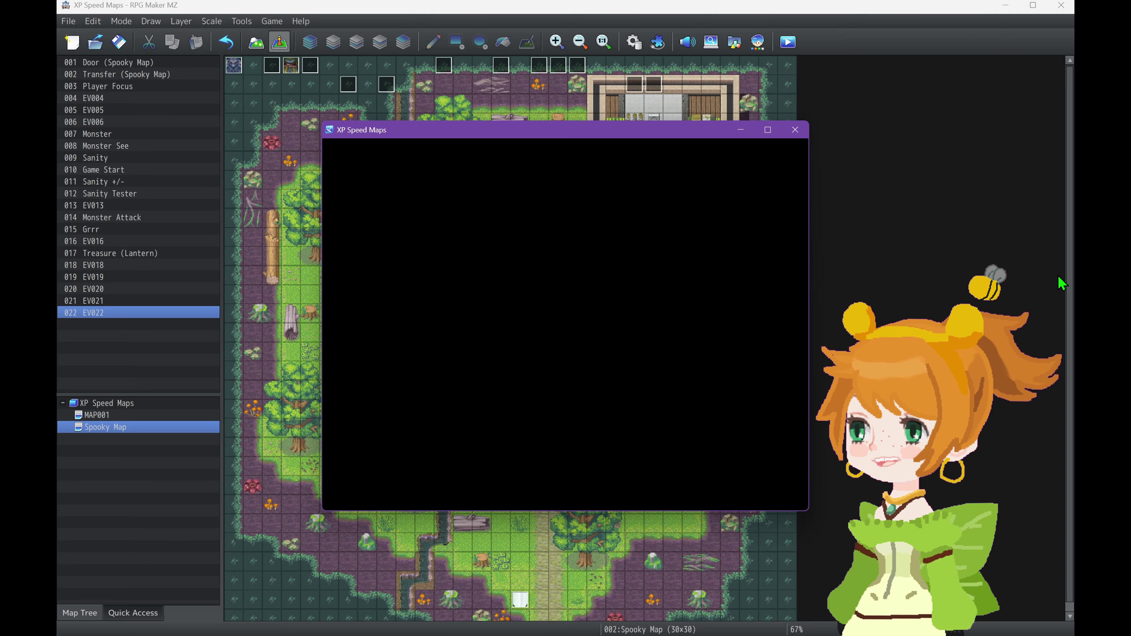
key(Return)
key(F4)
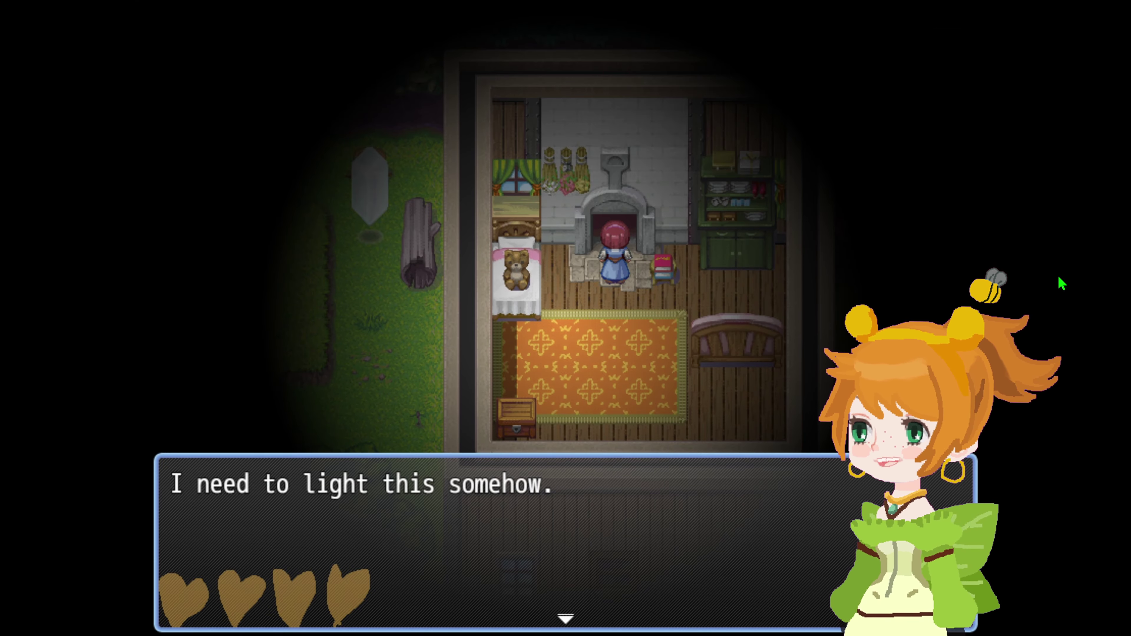
key(Down)
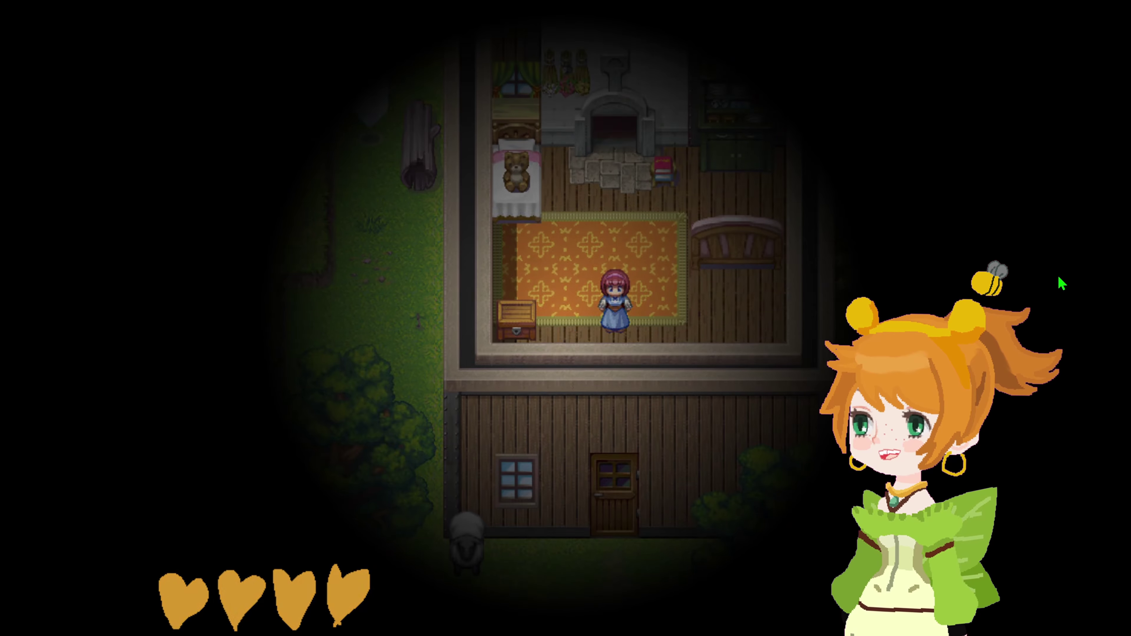
- Leave the house in the playtest and collect the crystal near the stone path's southern end
key(Left)
key(Down)
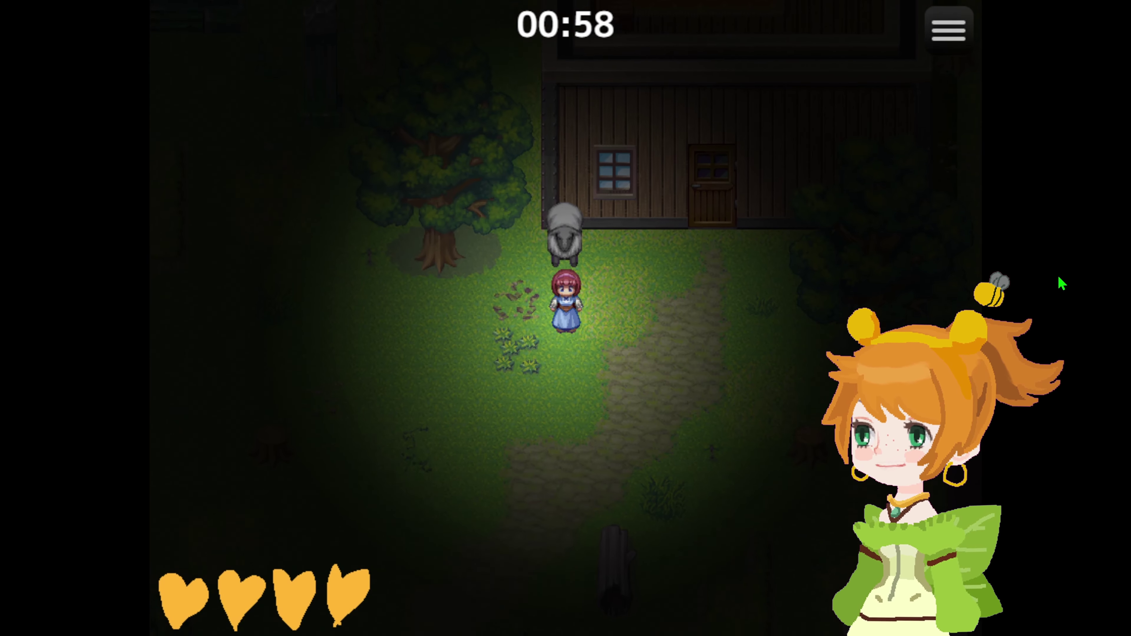
key(Left)
key(Down)
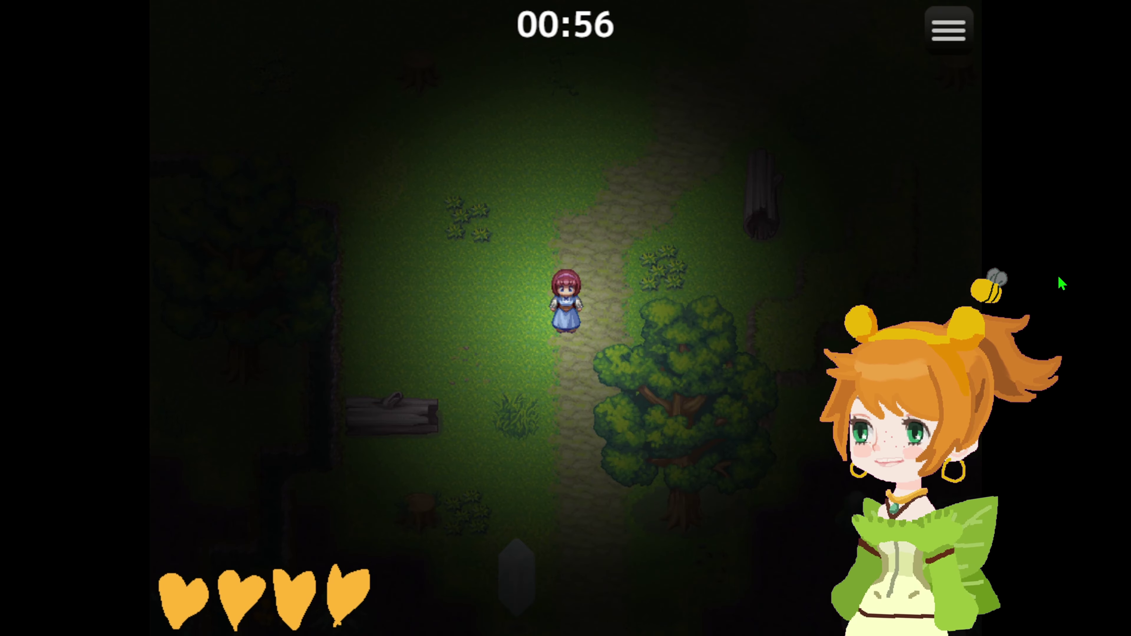
key(Escape)
key(Return)
key(Escape)
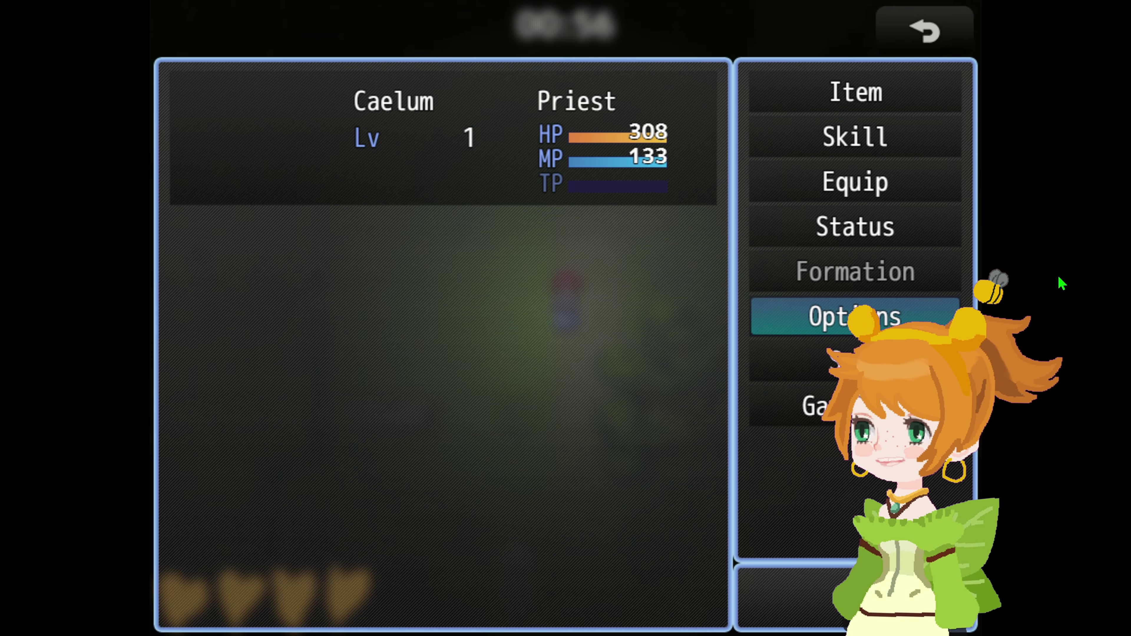
key(Escape)
key(Down)
key(Left)
key(Down)
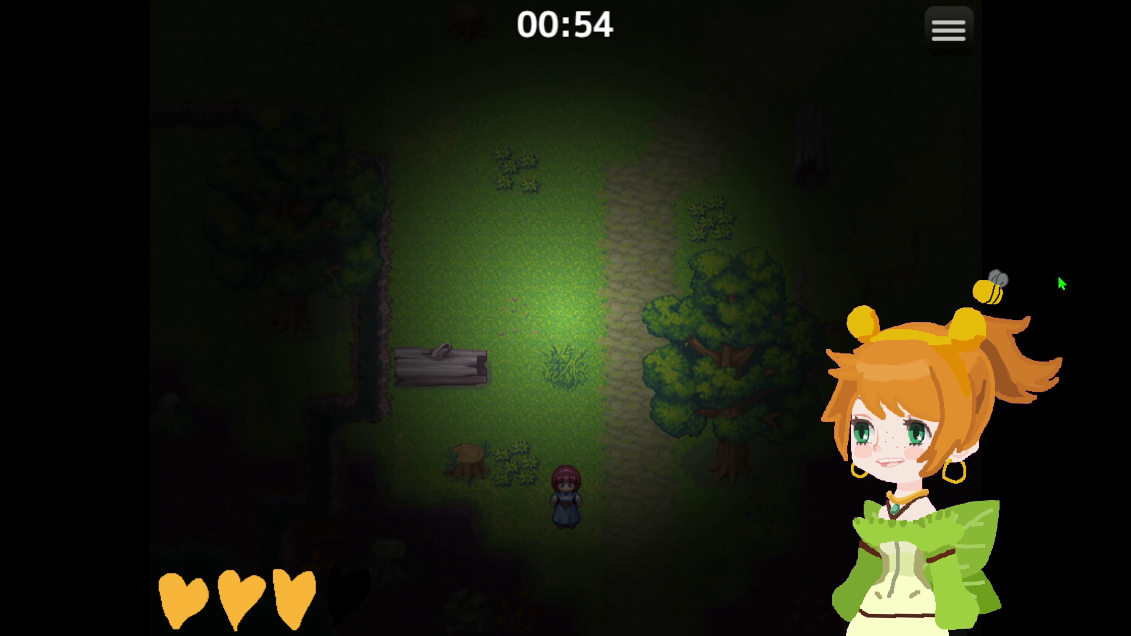
- Walk north past the stone shrine and collect the crystal beside the upright log west of the house
key(Up)
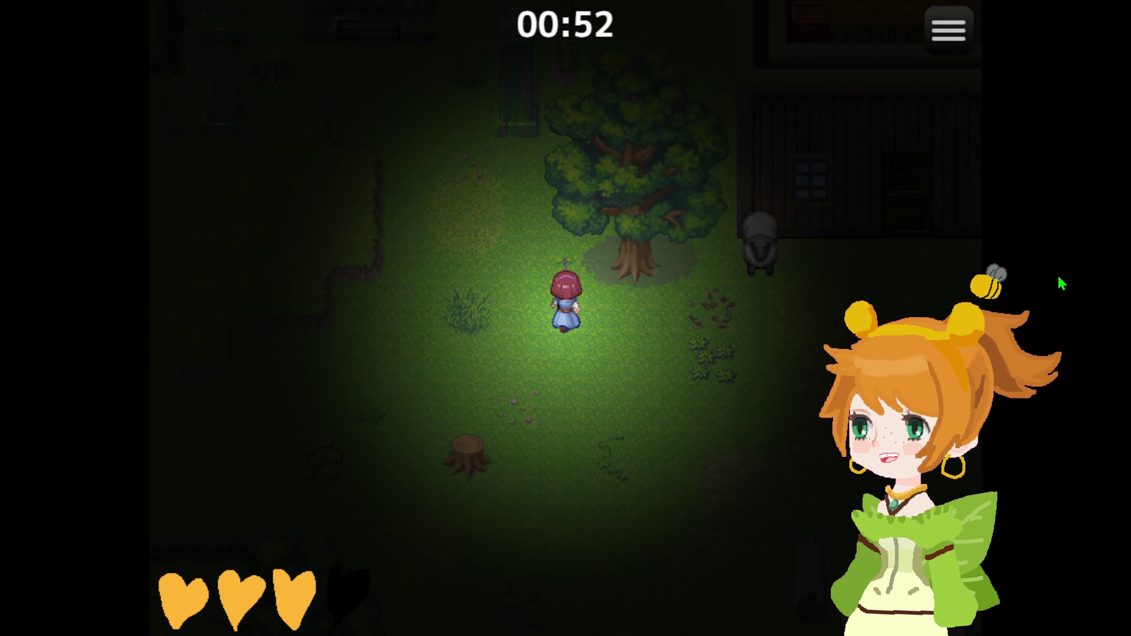
key(Down)
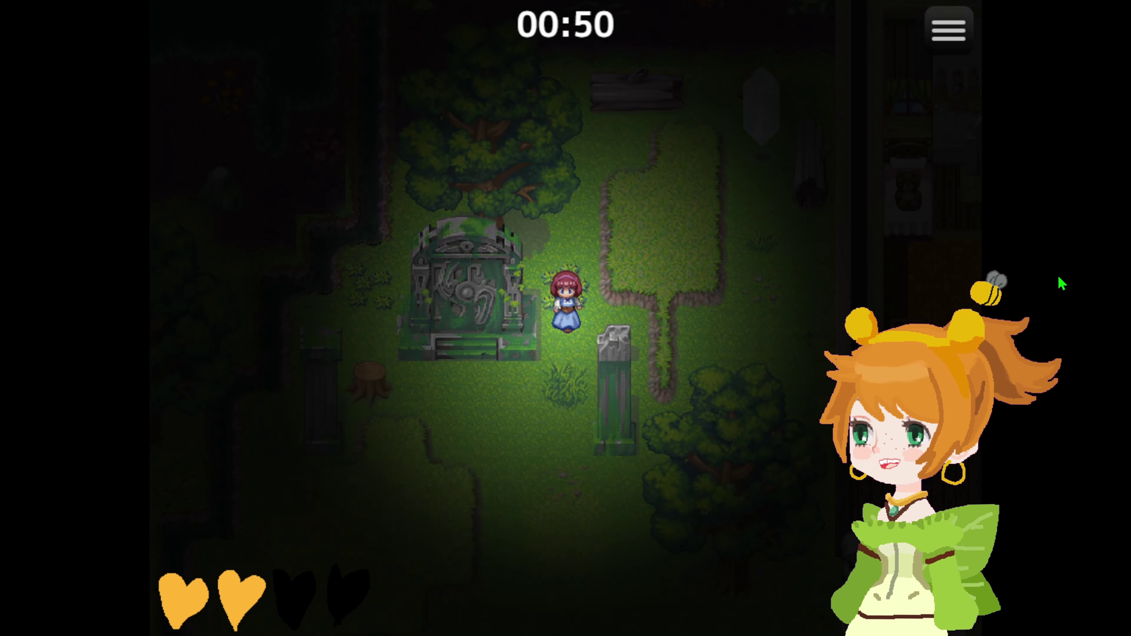
key(Right)
key(Down)
key(Right)
key(Up)
key(Right)
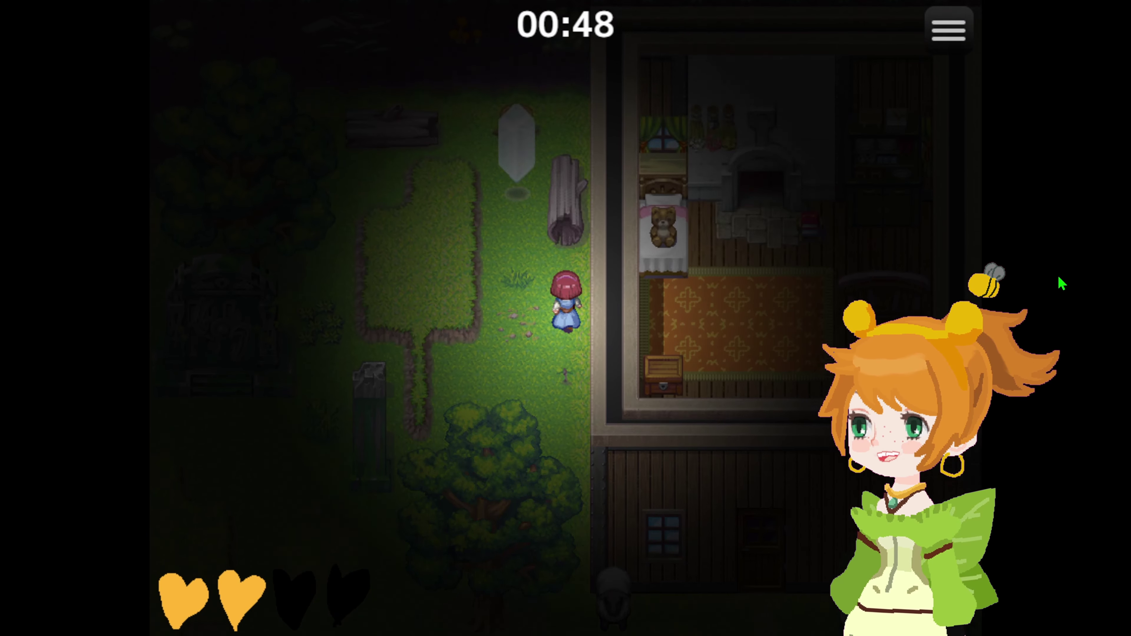
key(Left)
key(Up)
- Walk the character back south around the sheep and return through the house door
key(Down)
key(Right)
key(Down)
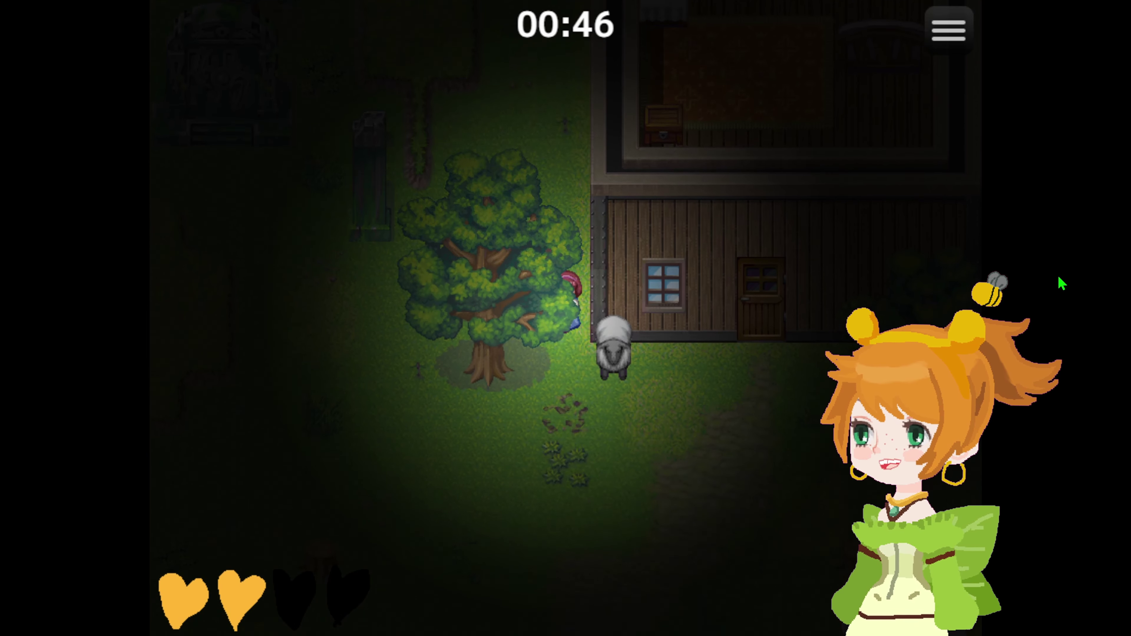
key(Right)
key(Down)
key(Right)
key(Up)
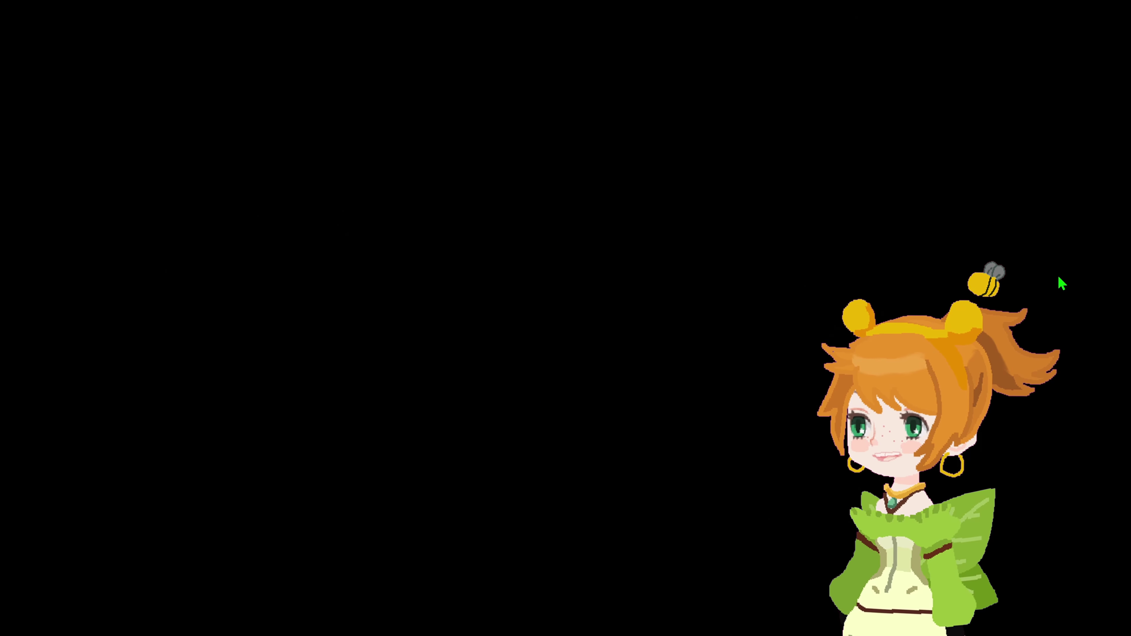
key(Up)
- Leave the house in the playtest and collect the crystal beside the stream north of the wooden bridge
key(Down)
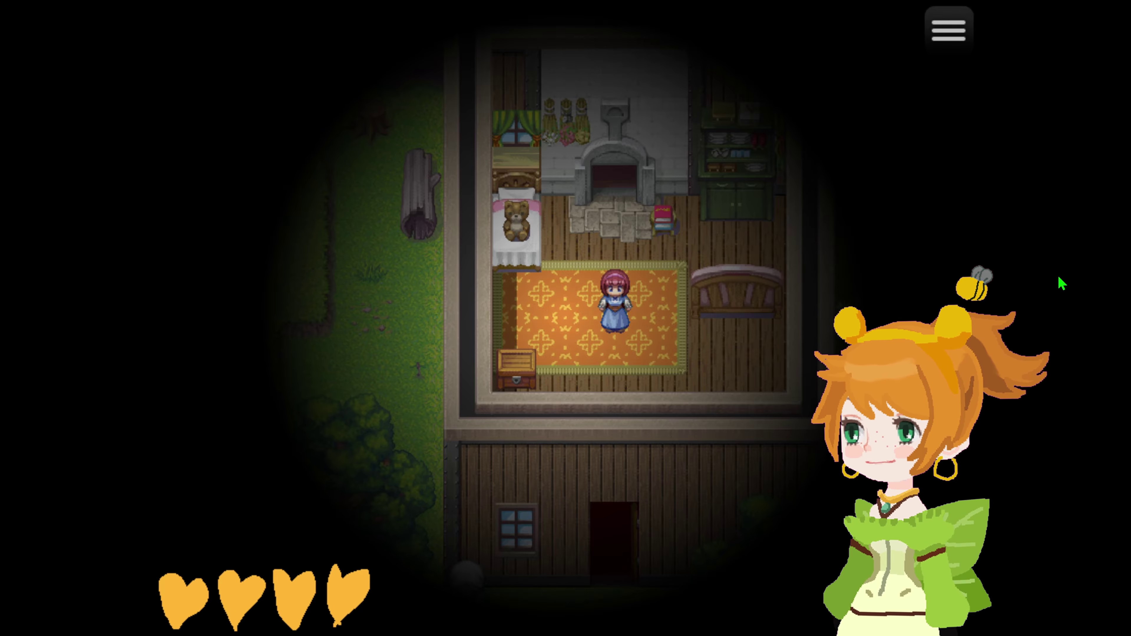
key(Down)
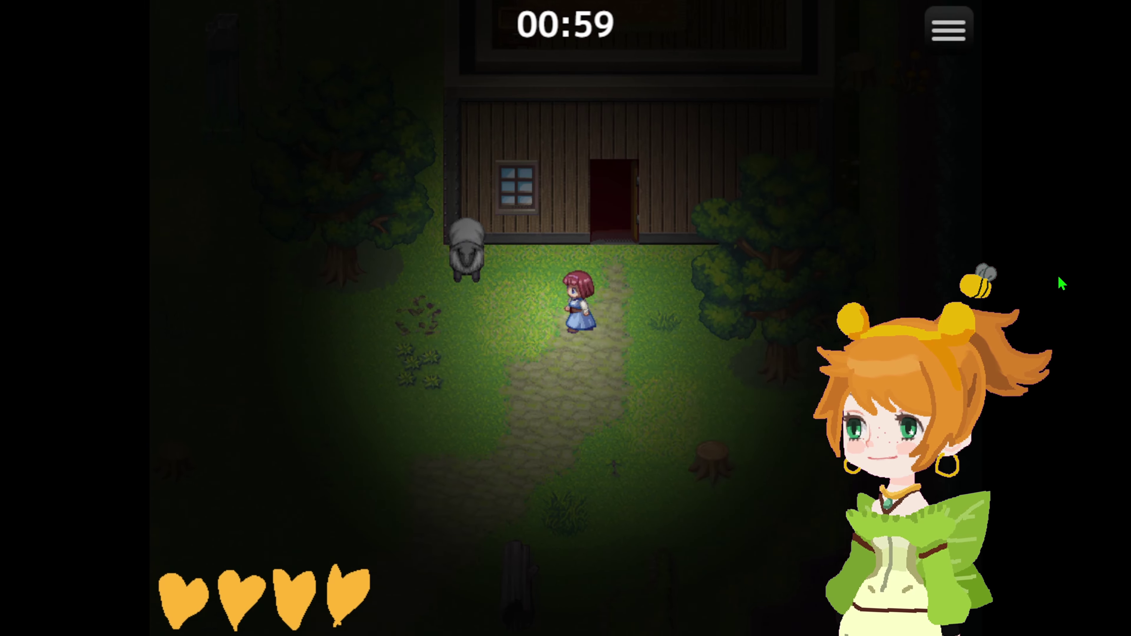
key(Left)
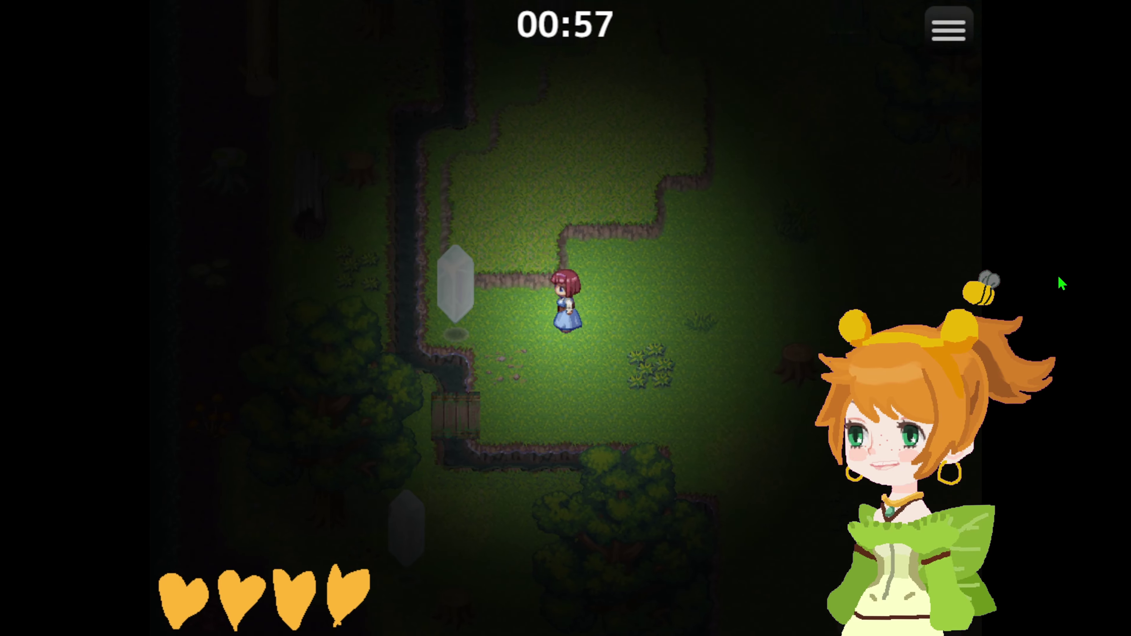
key(Down)
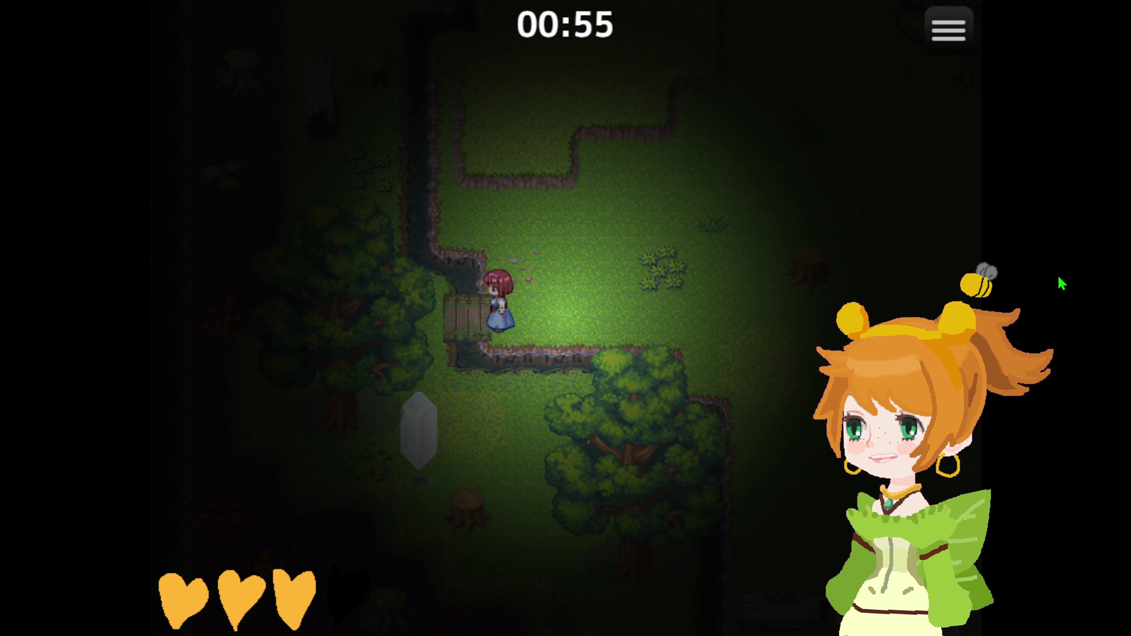
- Cross the wooden bridge, collect the crystal south of it, and walk back over to the east bank
key(Left)
key(Down)
key(Return)
key(Up)
key(Right)
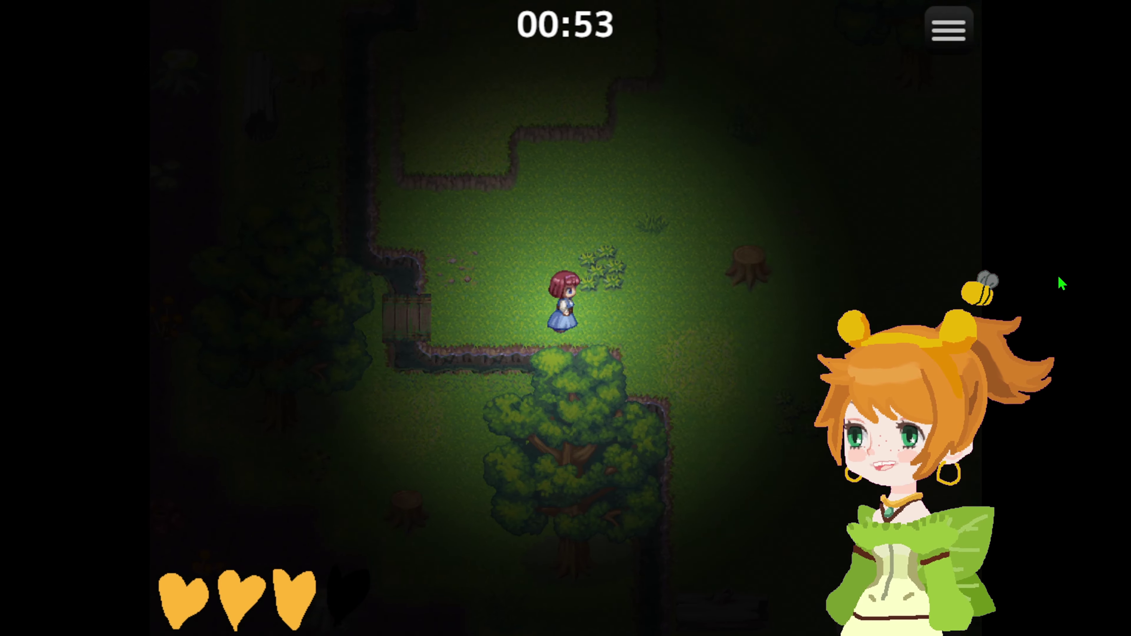
- Walk the character northeast along the stone path and back through the house door
key(Right)
key(Up)
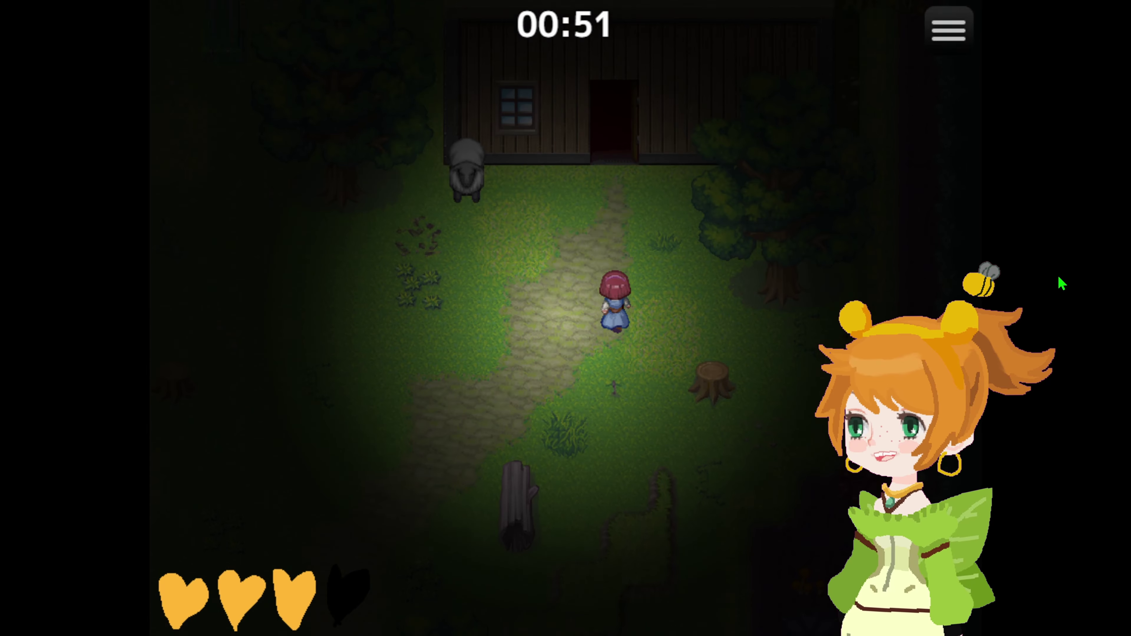
key(Up)
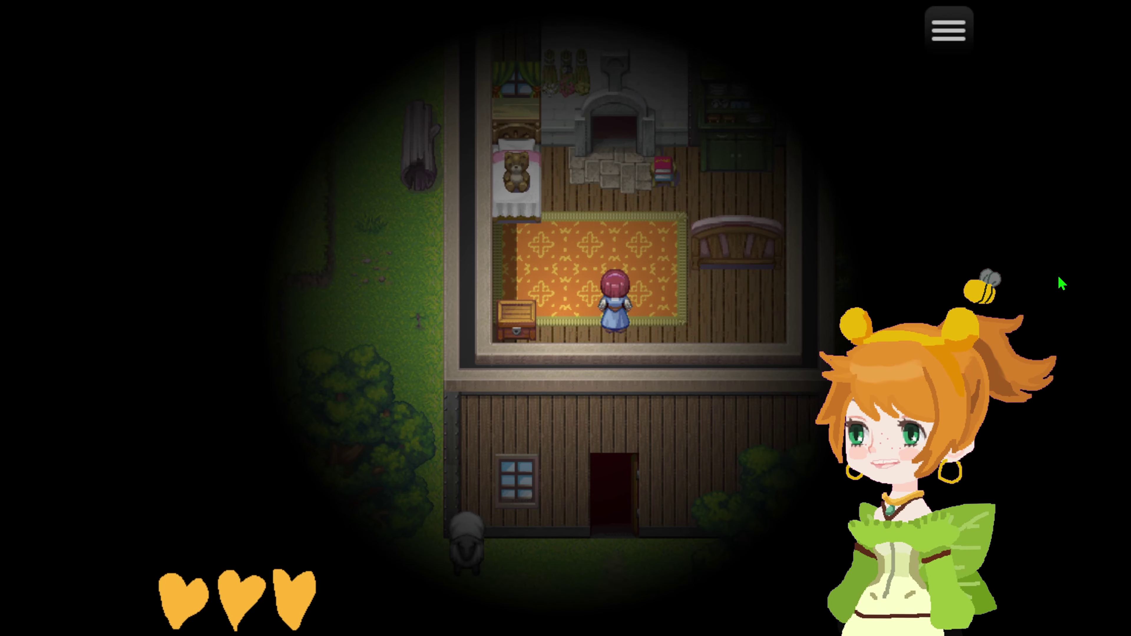
- Interact with the fireplace after collecting all four crystals, dismiss its message, and close the playtest
key(Up)
key(Return)
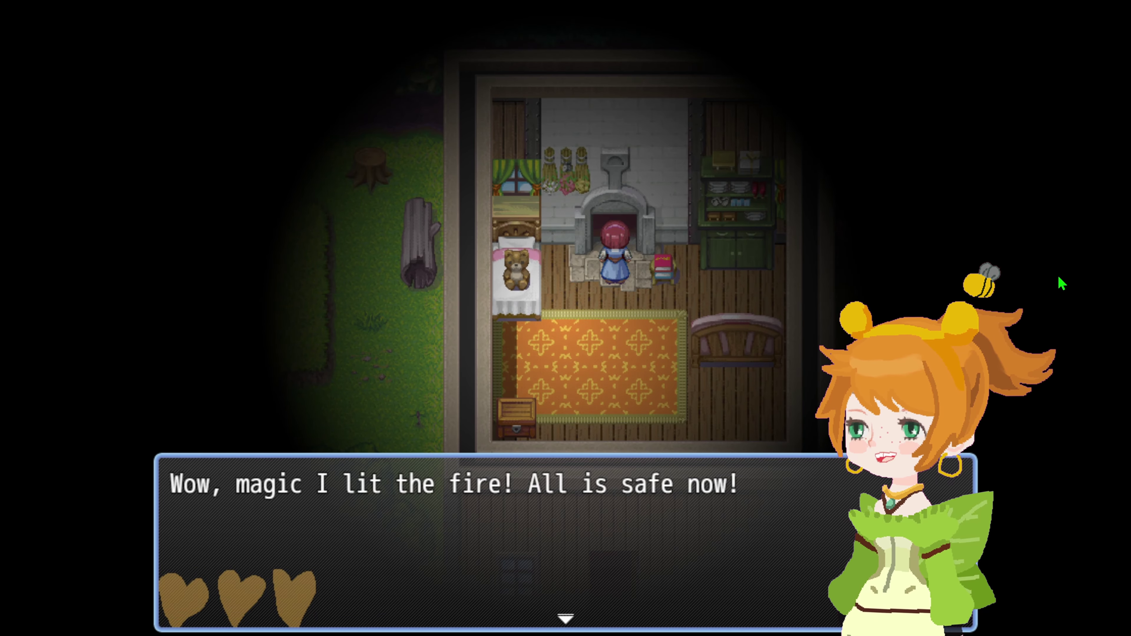
key(Return)
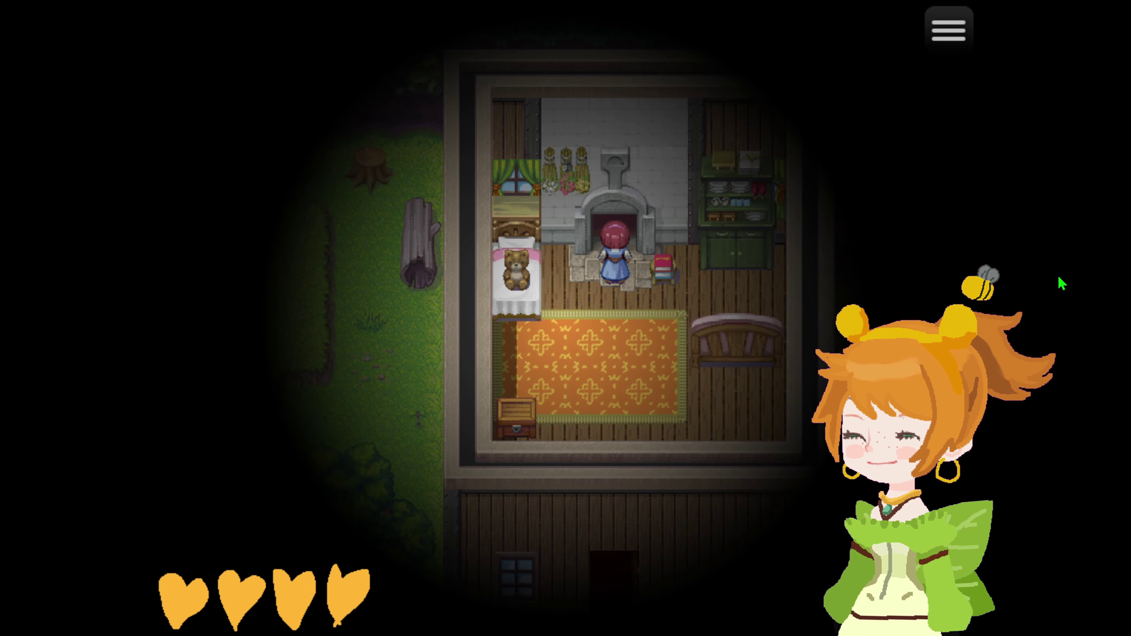
key(F4)
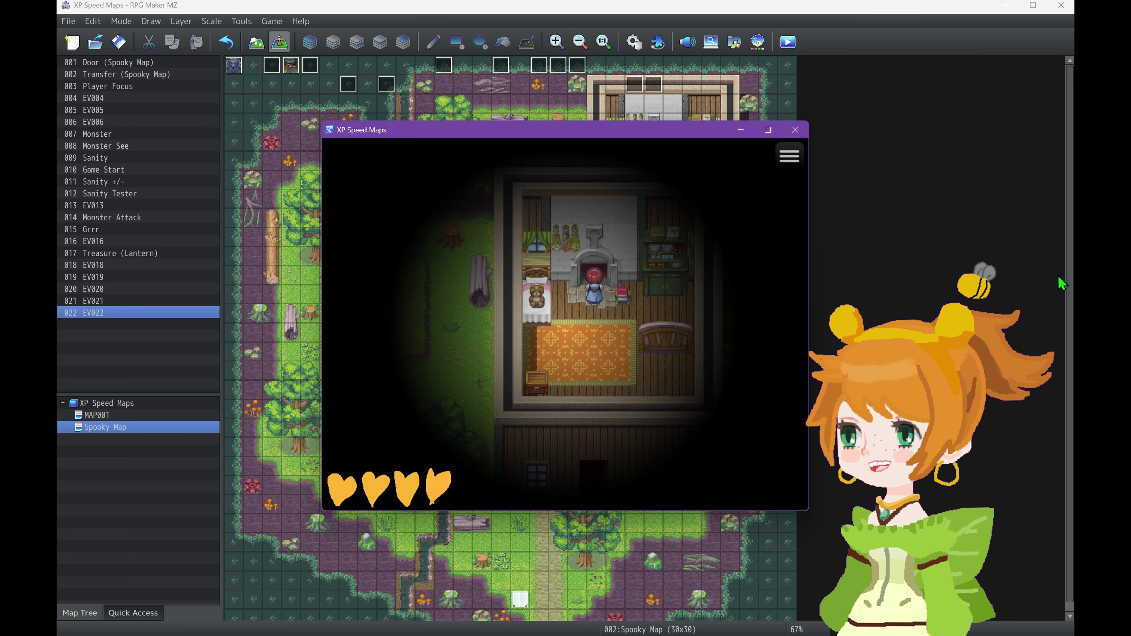
click(796, 129)
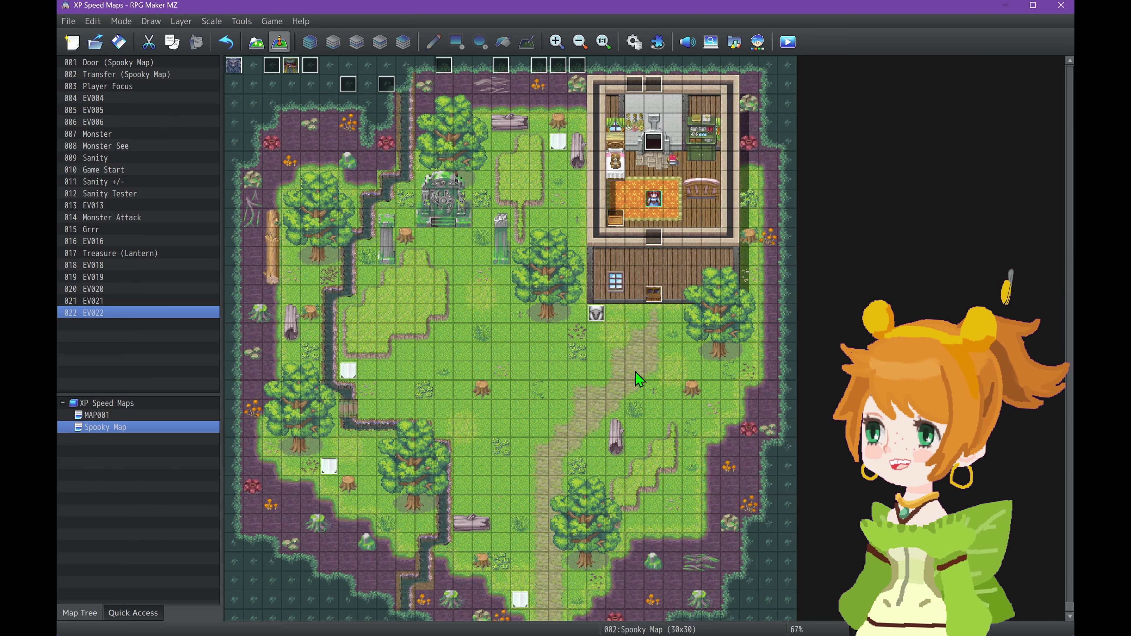